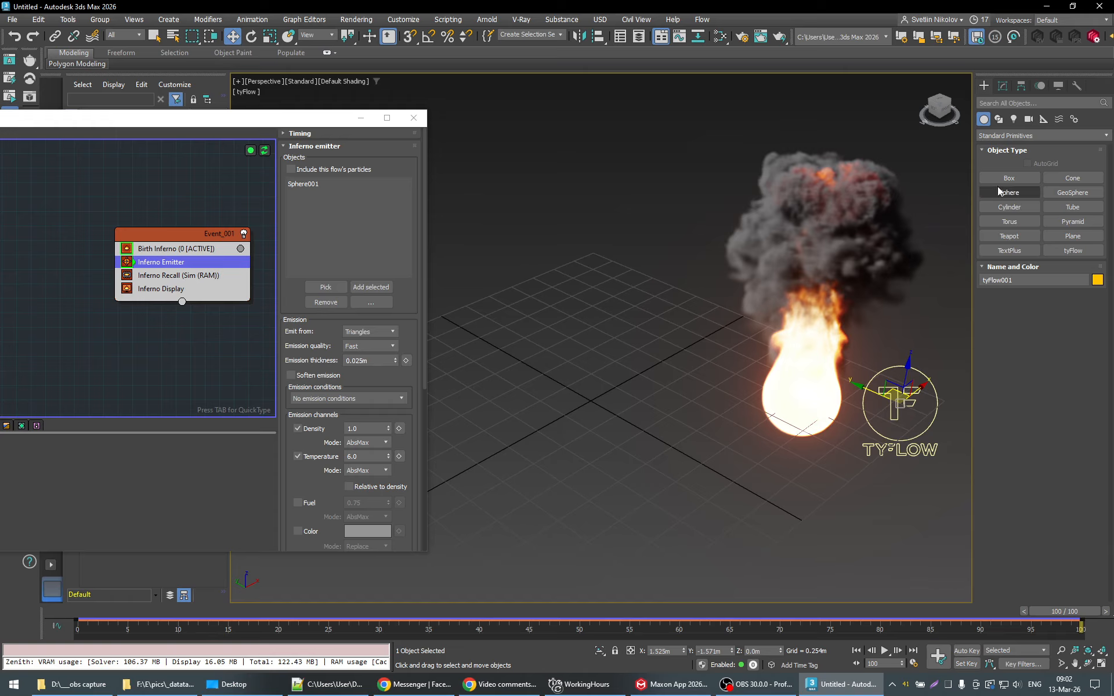
Step: Create a box about 1.254 m square and 0.174 m high around the fire's base on the ground grid
click(1009, 177)
drag(675, 398, 923, 401)
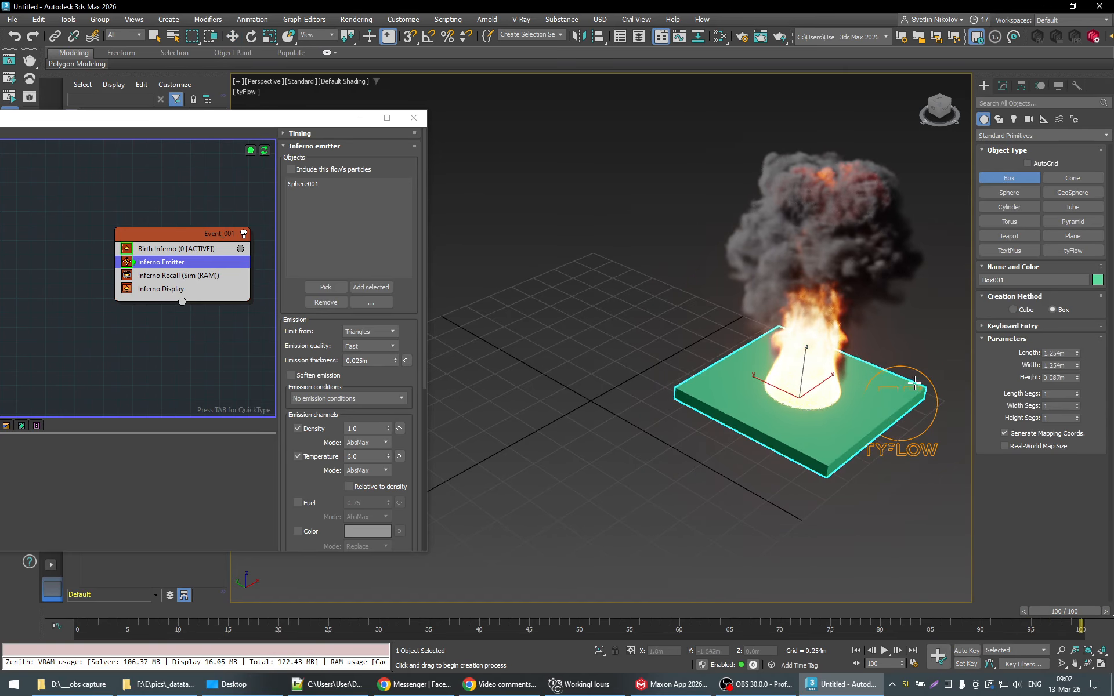
click(868, 385)
right_click(868, 386)
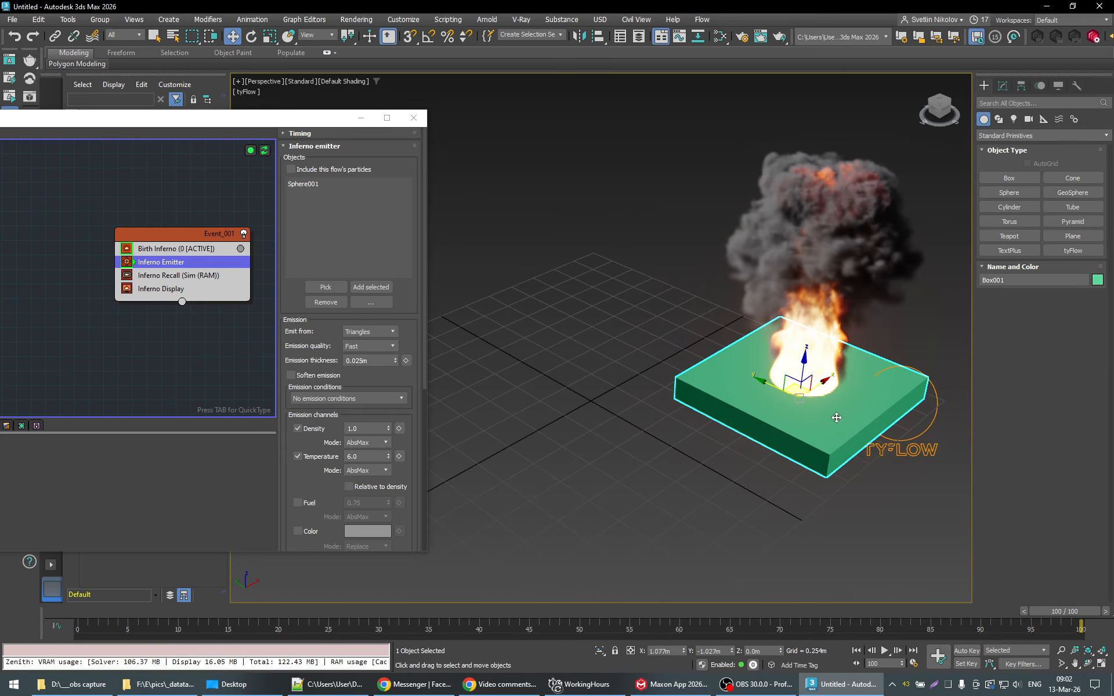
Step: Set the box's object properties to Display as Box and raise it to about Z 0.947 m, into the smoke
right_click(826, 462)
click(864, 569)
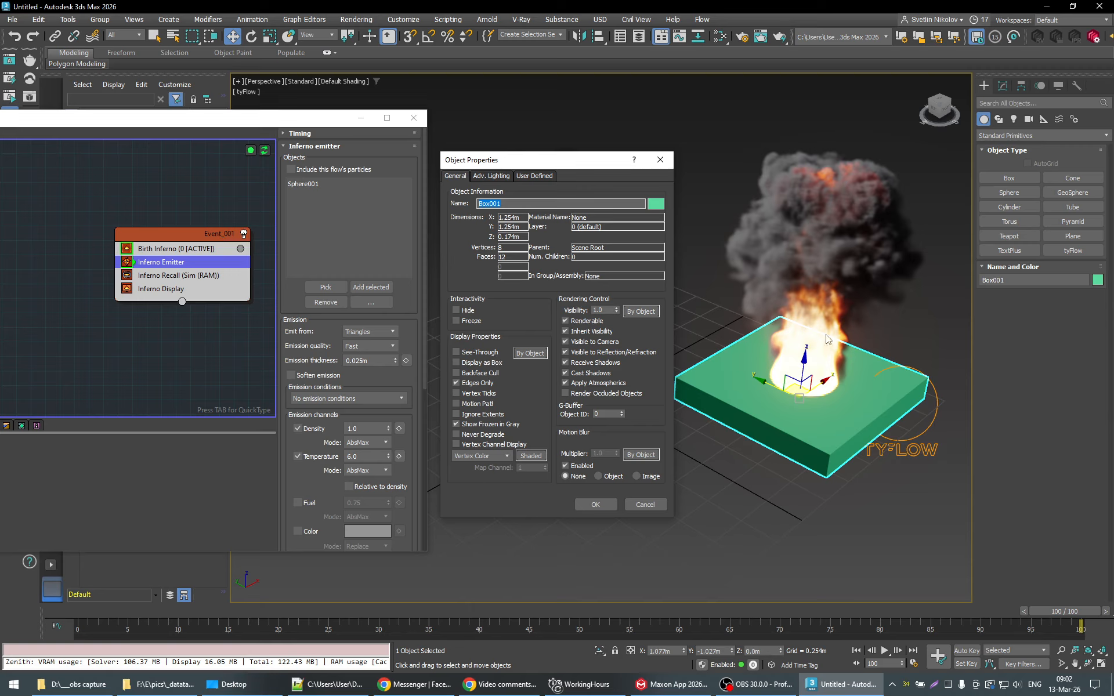
click(479, 363)
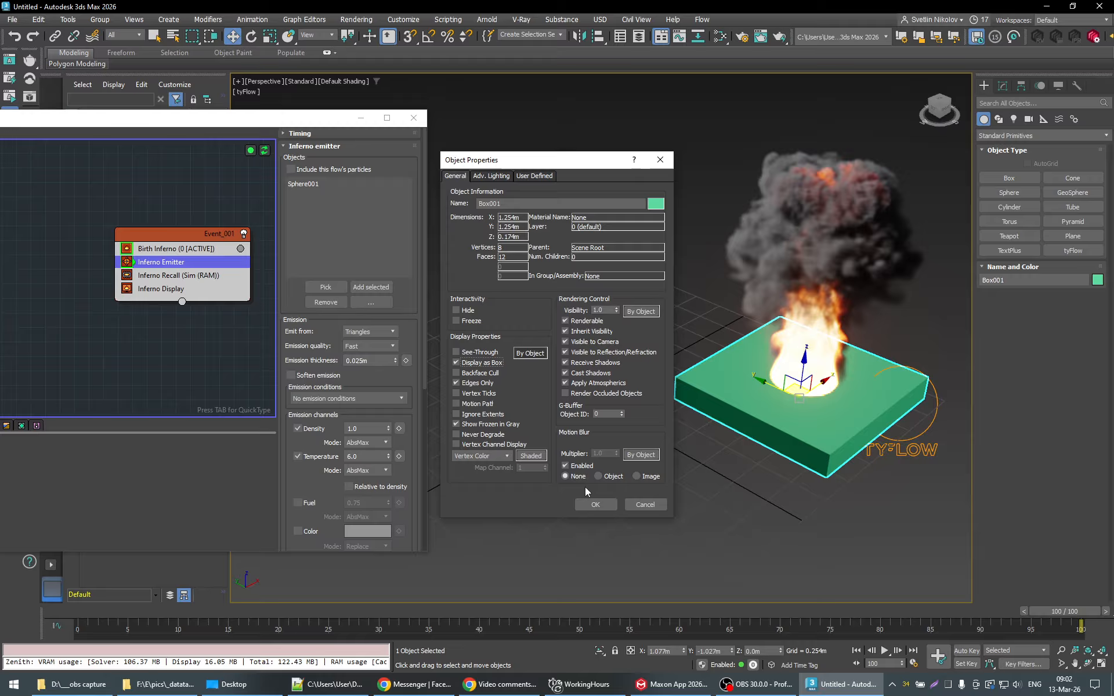
click(595, 504)
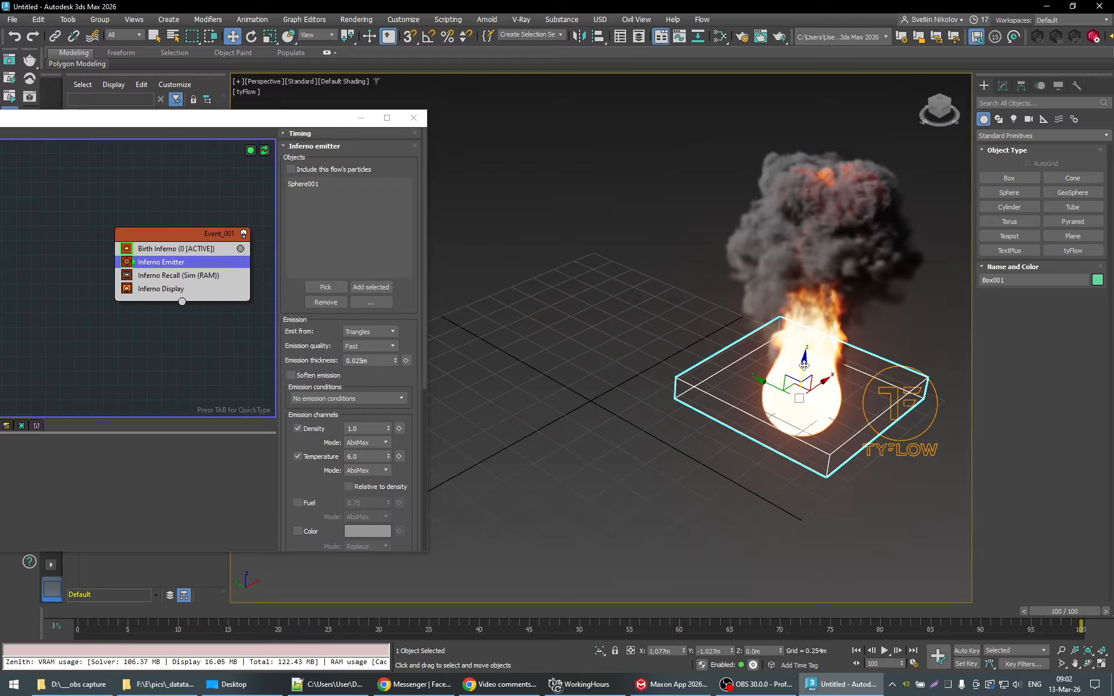
drag(803, 365, 823, 246)
alt+middle_drag(705, 394, 669, 371)
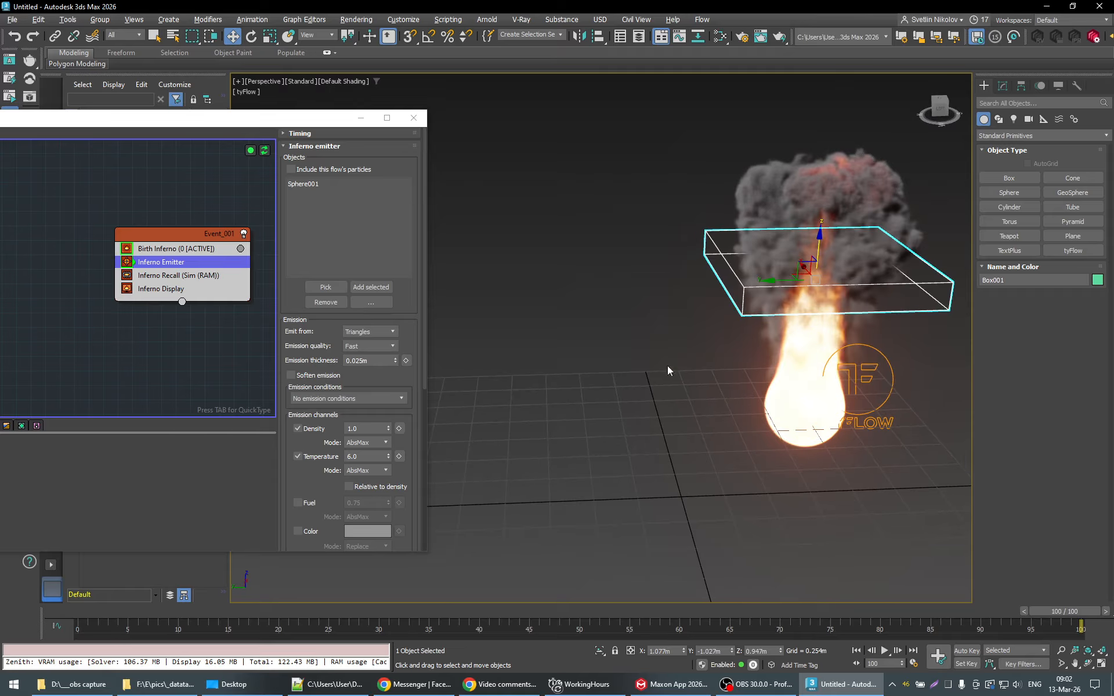
Step: Add a second Inferno Emitter operator below the first one in Event_001 and assign the box as its emitter object
drag(226, 129, 525, 122)
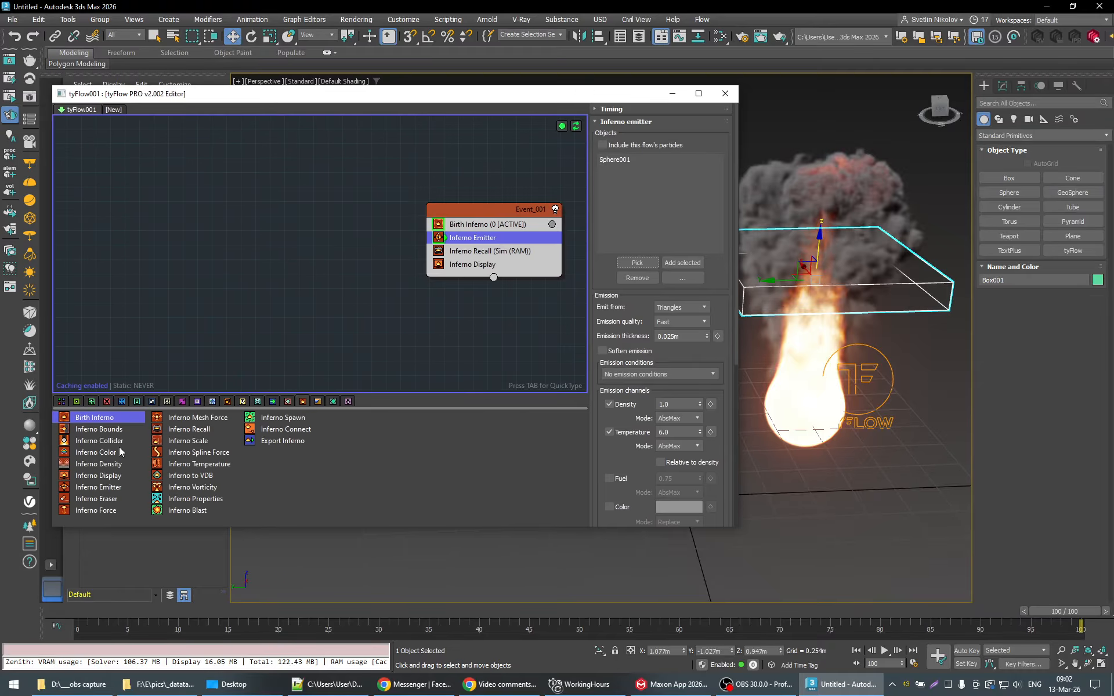
drag(112, 481, 499, 251)
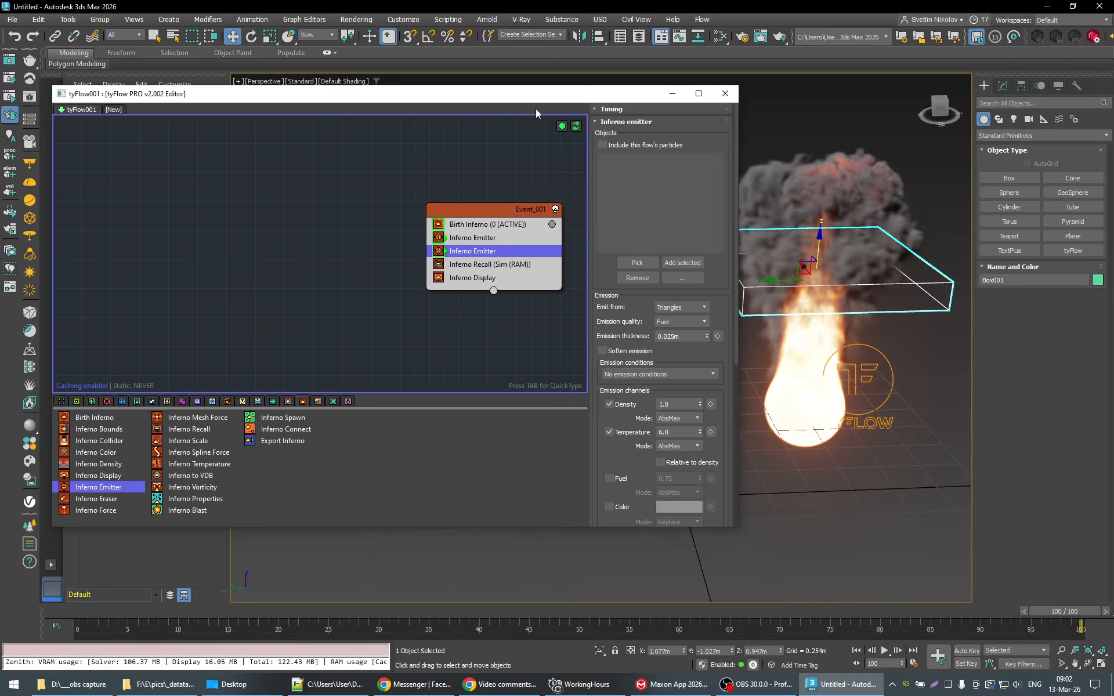
drag(556, 94, 166, 118)
click(250, 287)
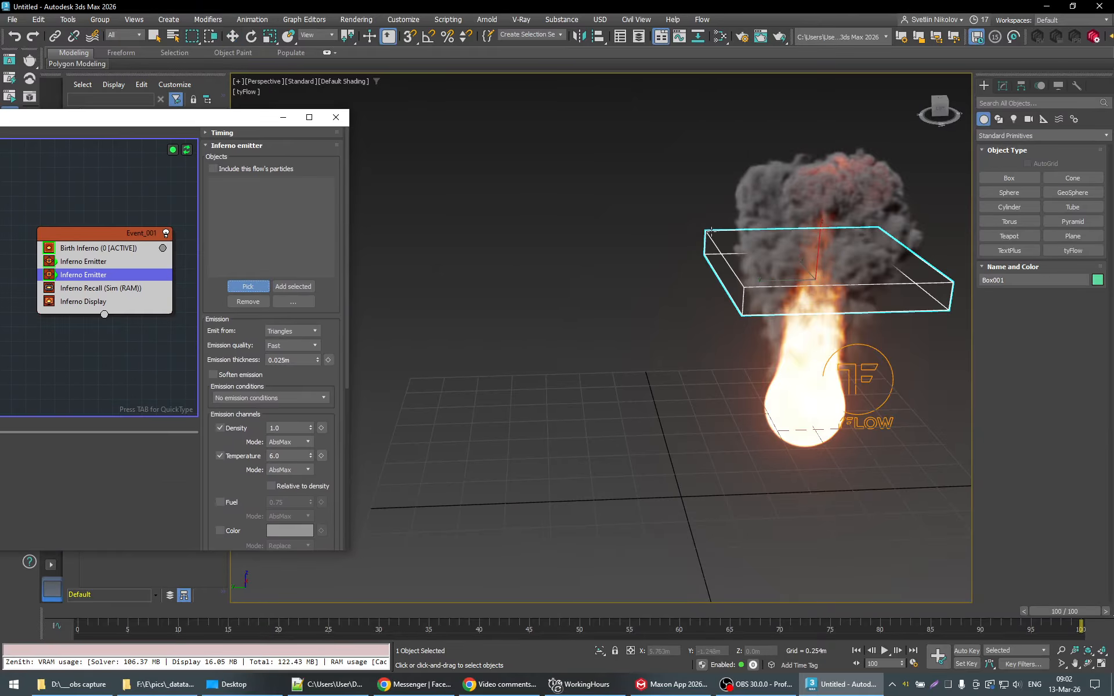
click(712, 230)
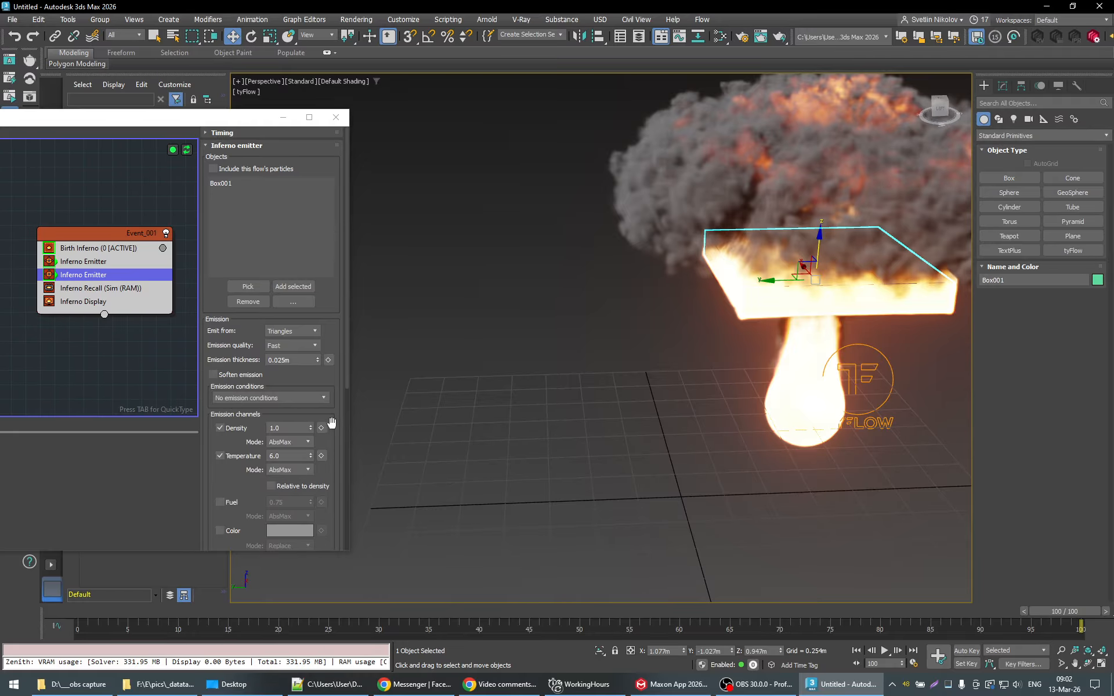
Step: Disable the second emitter's Density and Temperature channels and enable its Color channel
drag(327, 428, 237, 317)
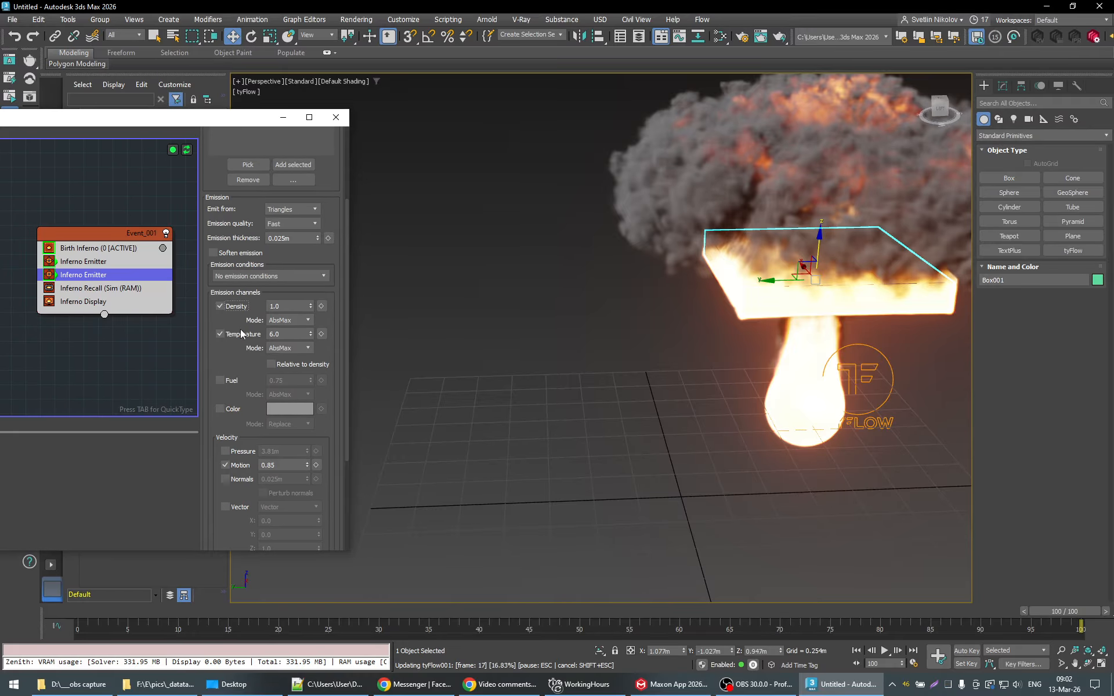
click(235, 335)
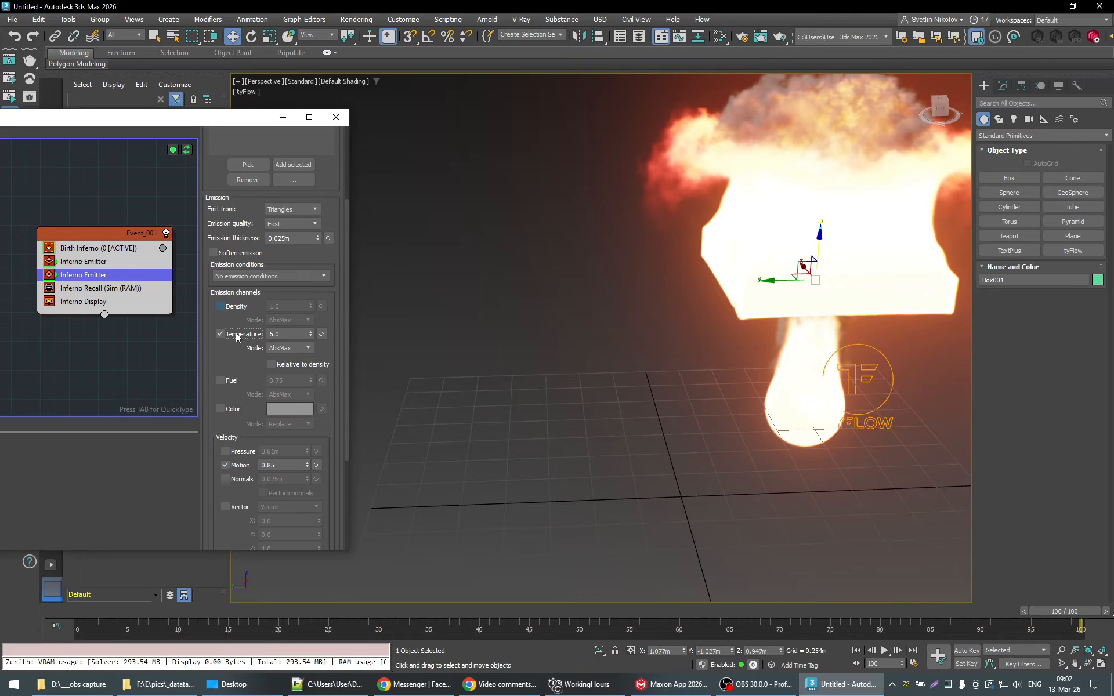
click(226, 409)
Step: Set the second emitter's emission color to bright green (26FD00)
click(289, 412)
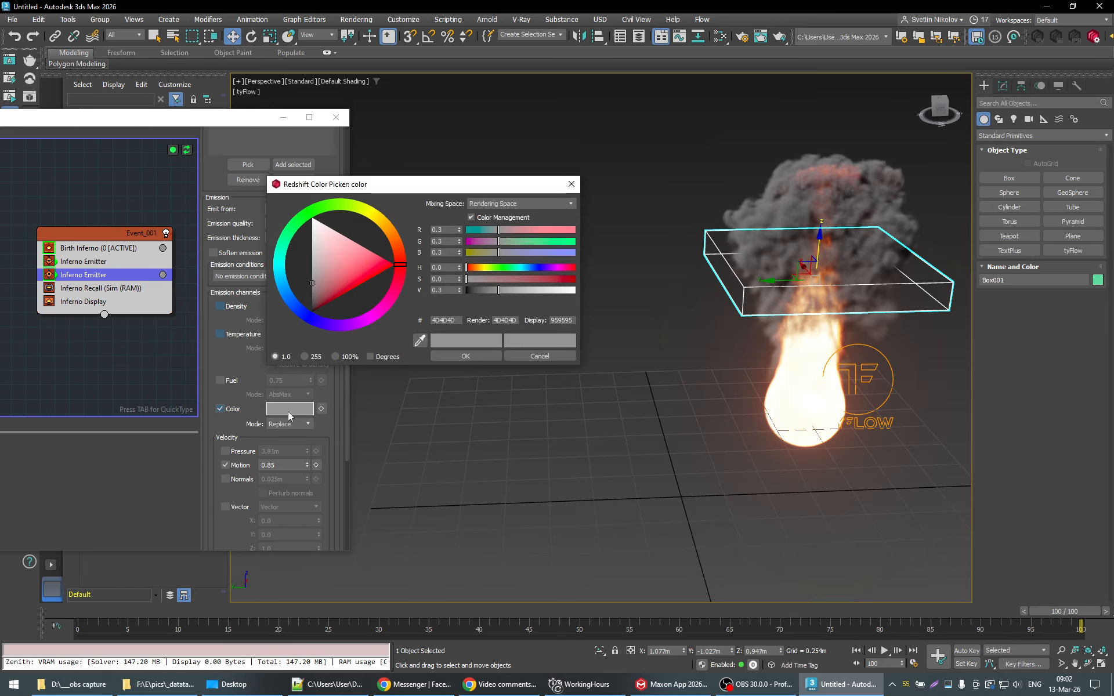
click(317, 208)
drag(361, 271, 395, 266)
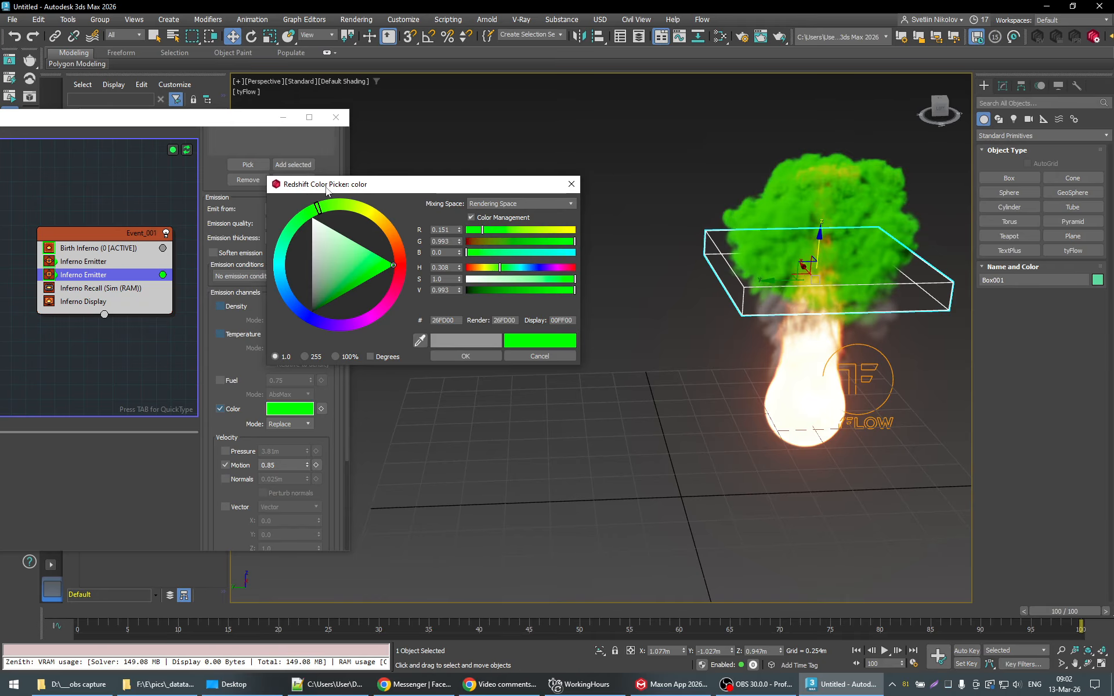
click(478, 356)
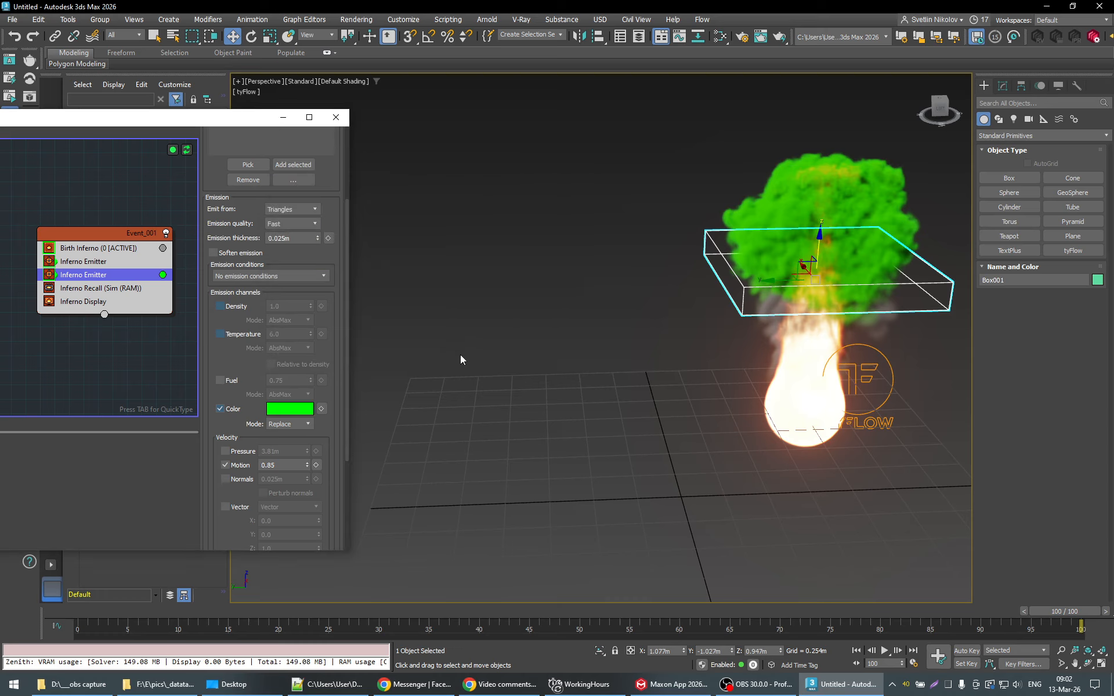
Step: Disable the Motion velocity channel of the second emitter and set the timeline to frame 81
drag(1055, 611, 730, 615)
alt+middle_drag(742, 540, 762, 501)
drag(753, 612, 862, 606)
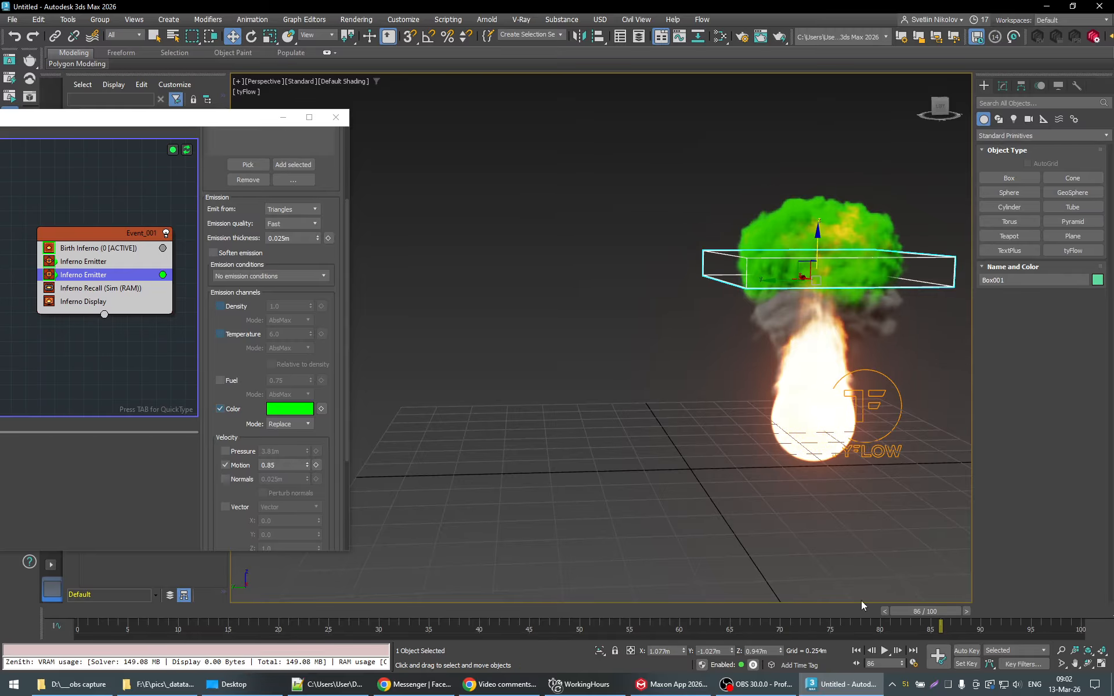
click(236, 466)
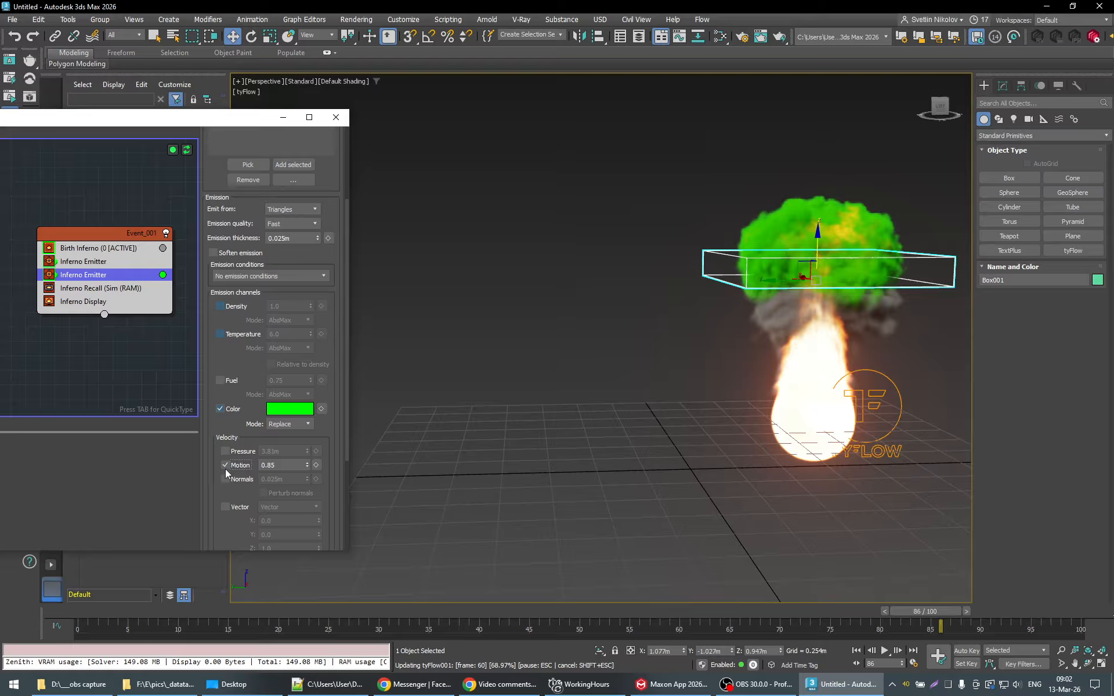
click(226, 467)
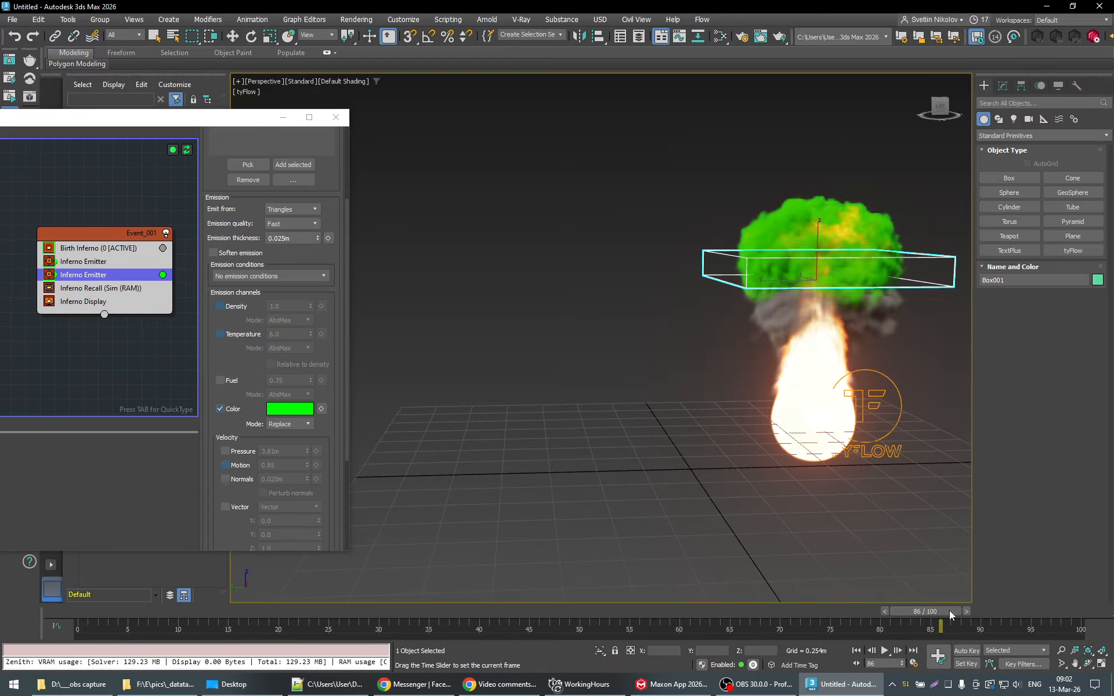
drag(949, 610, 926, 609)
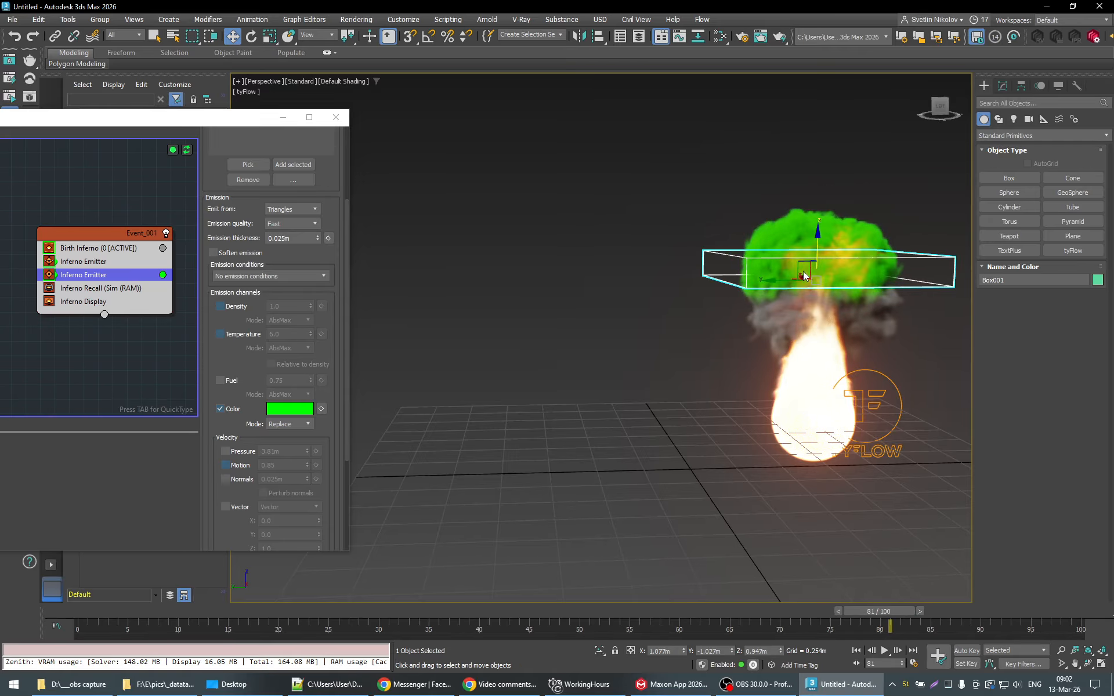
Step: Enable the first emitter's Color channel with blue (001BFF) and set the timeline to frame 71
click(93, 261)
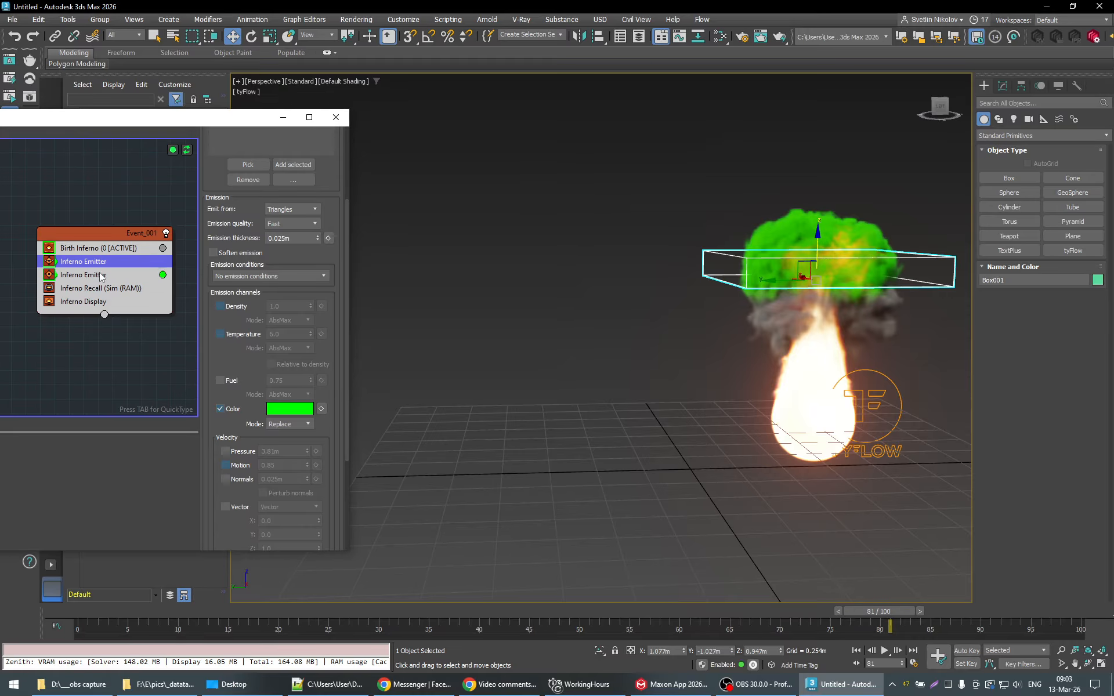
click(284, 409)
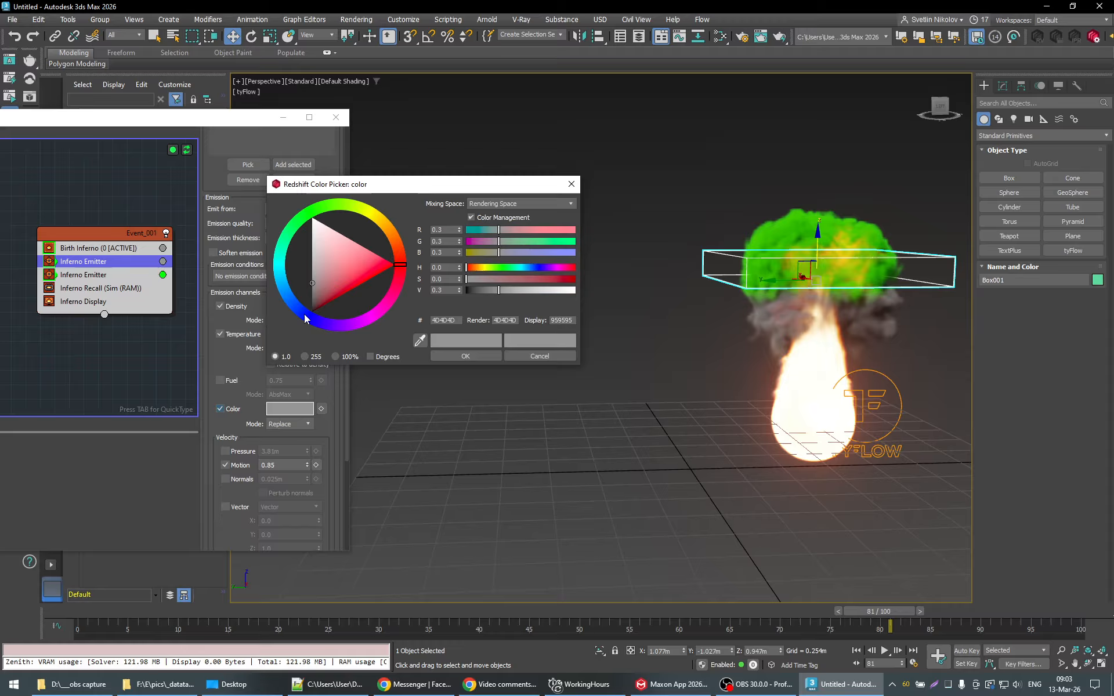
click(305, 318)
click(393, 265)
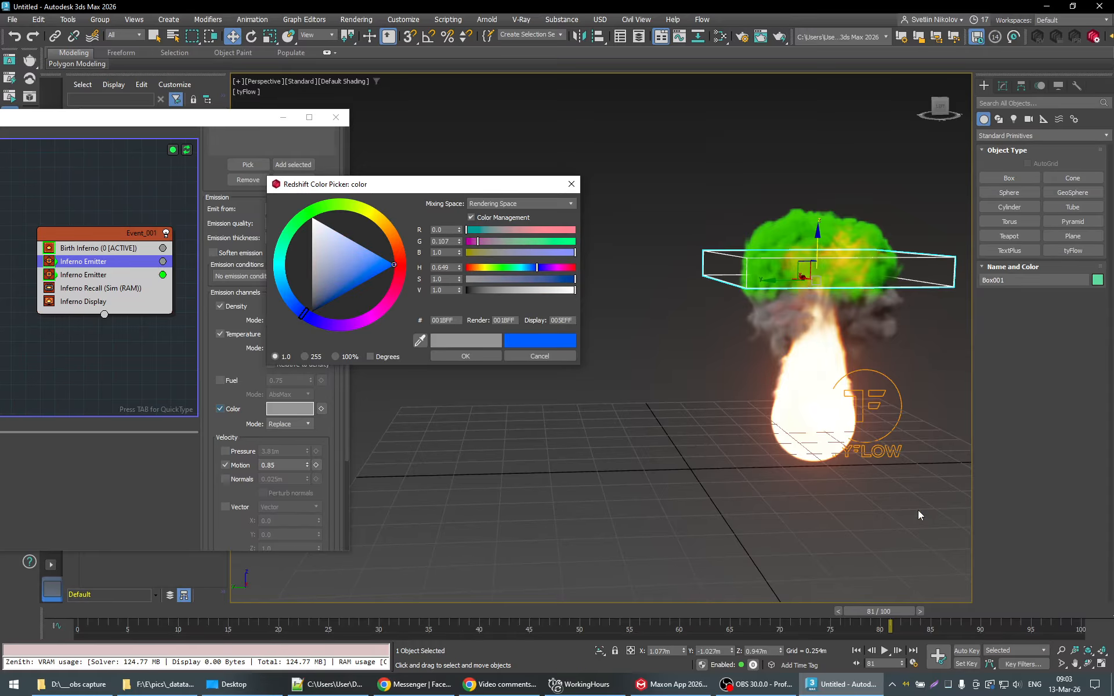
click(468, 352)
alt+middle_drag(942, 528, 681, 472)
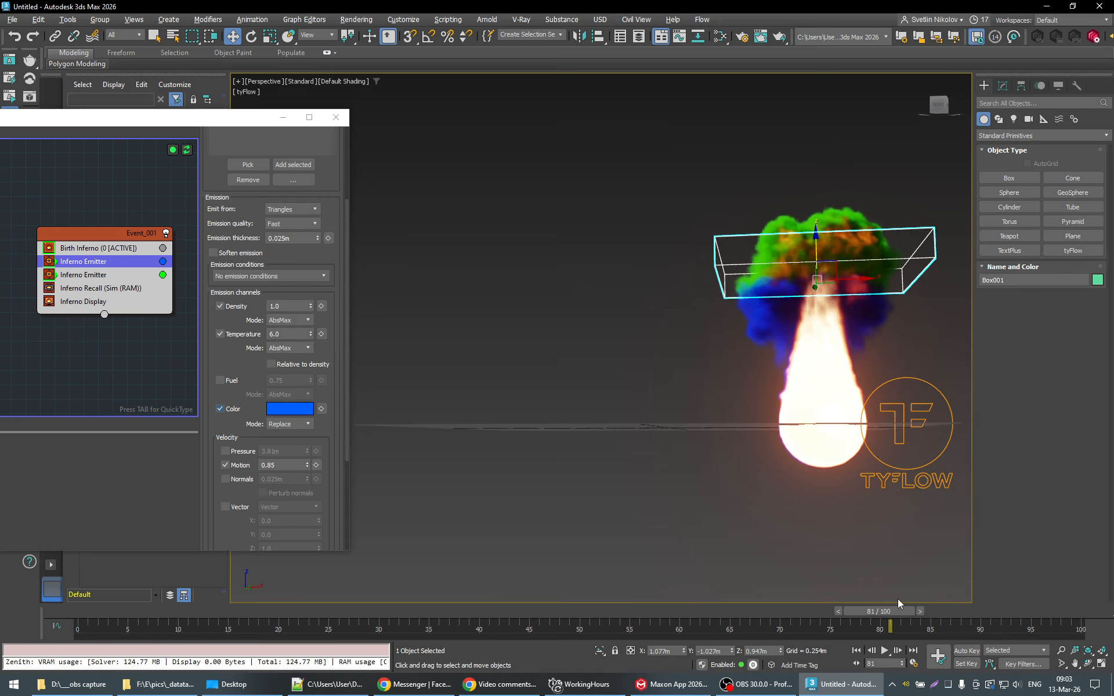
drag(902, 612, 808, 667)
mouse_move(830, 515)
alt+middle_down()
mouse_move(862, 556)
mouse_move(913, 548)
mouse_move(846, 530)
alt+middle_up()
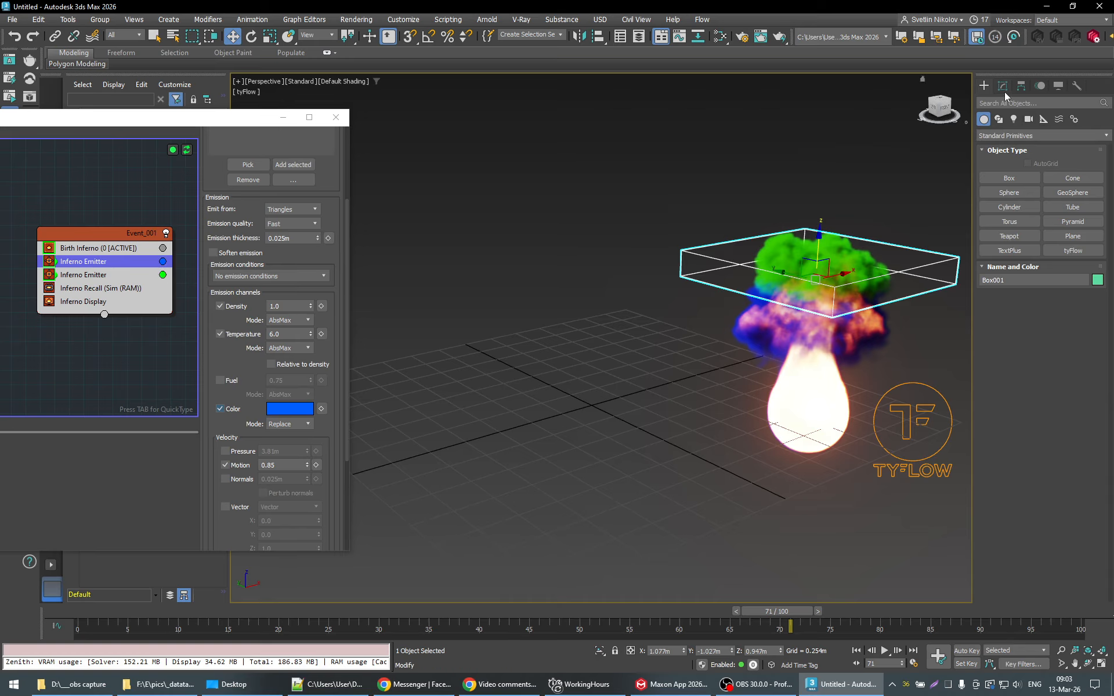
Step: Create a Redshift Volume object on the grid beside the fire and show its modifier parameters
click(1018, 135)
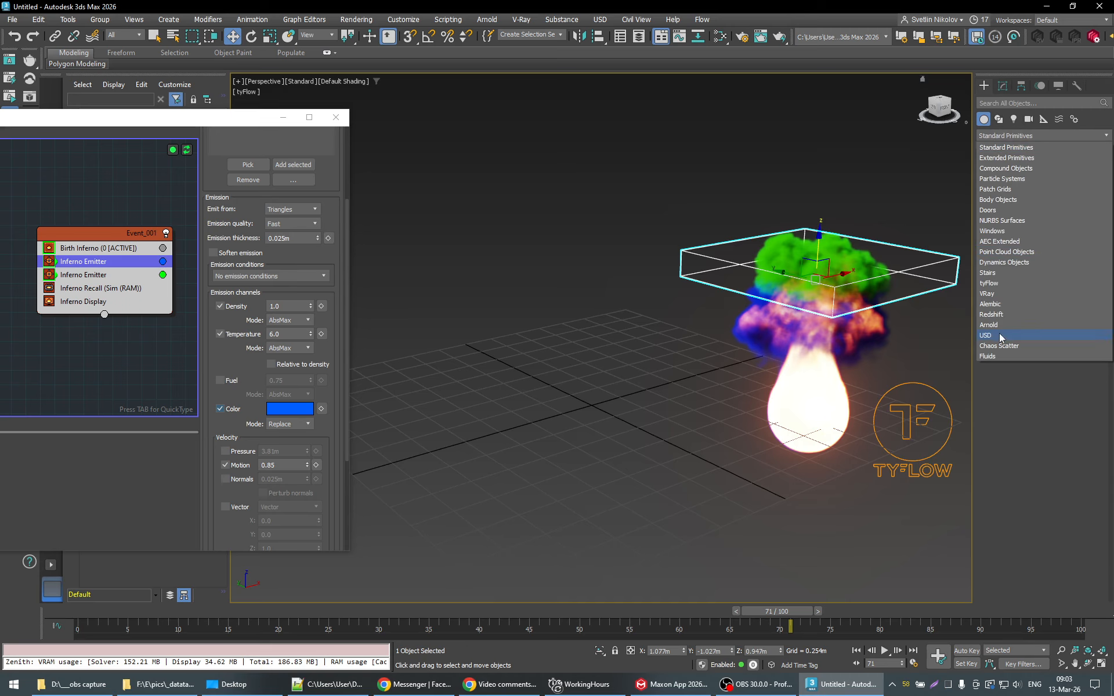
click(992, 314)
click(1008, 192)
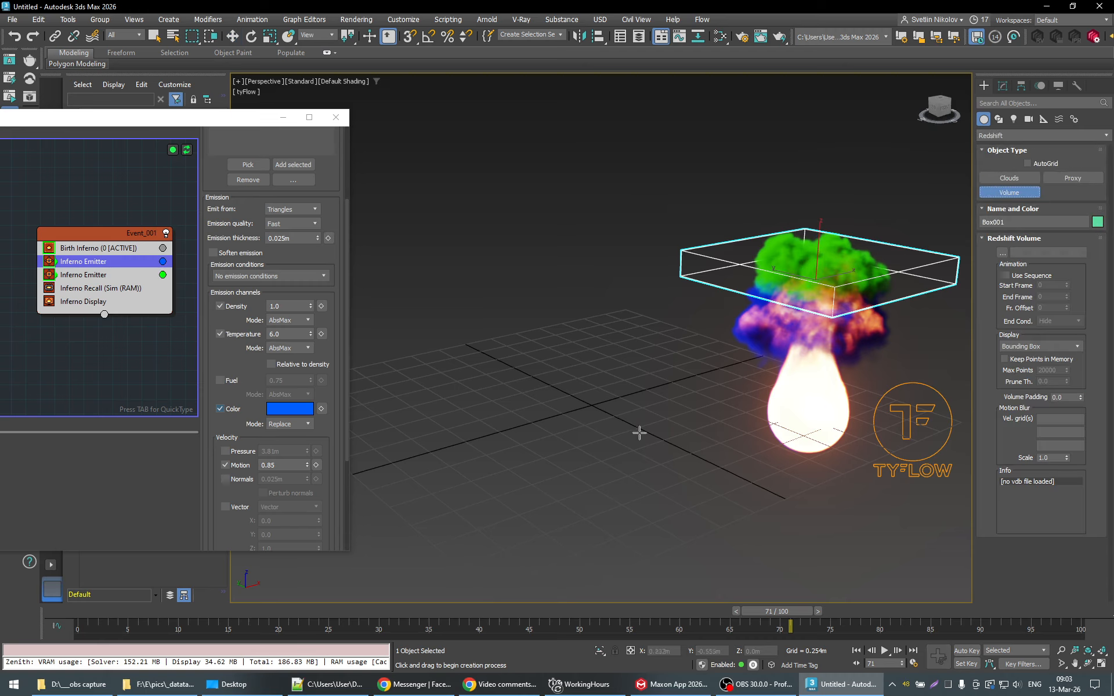
click(600, 425)
drag(661, 414, 675, 387)
click(1003, 86)
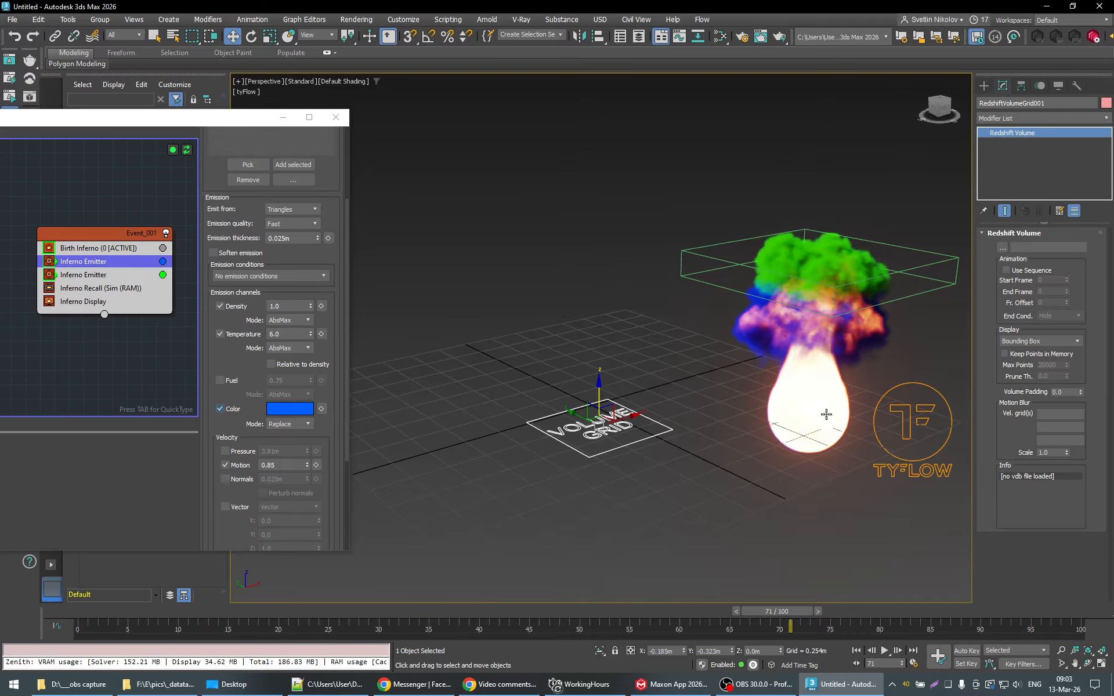
Step: Add an Export Inferno operator to the end of Event_001 and set its solver VDB output to solver_.vdb on the Desktop
alt+middle_drag(872, 461, 853, 472)
key(q)
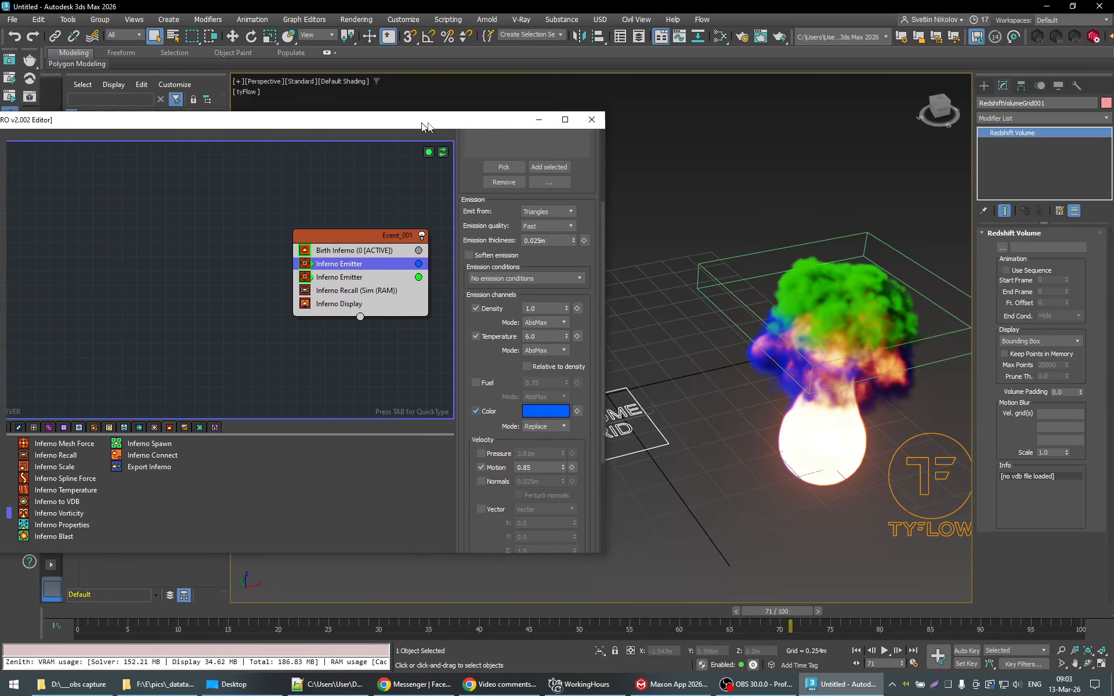
drag(169, 466, 410, 311)
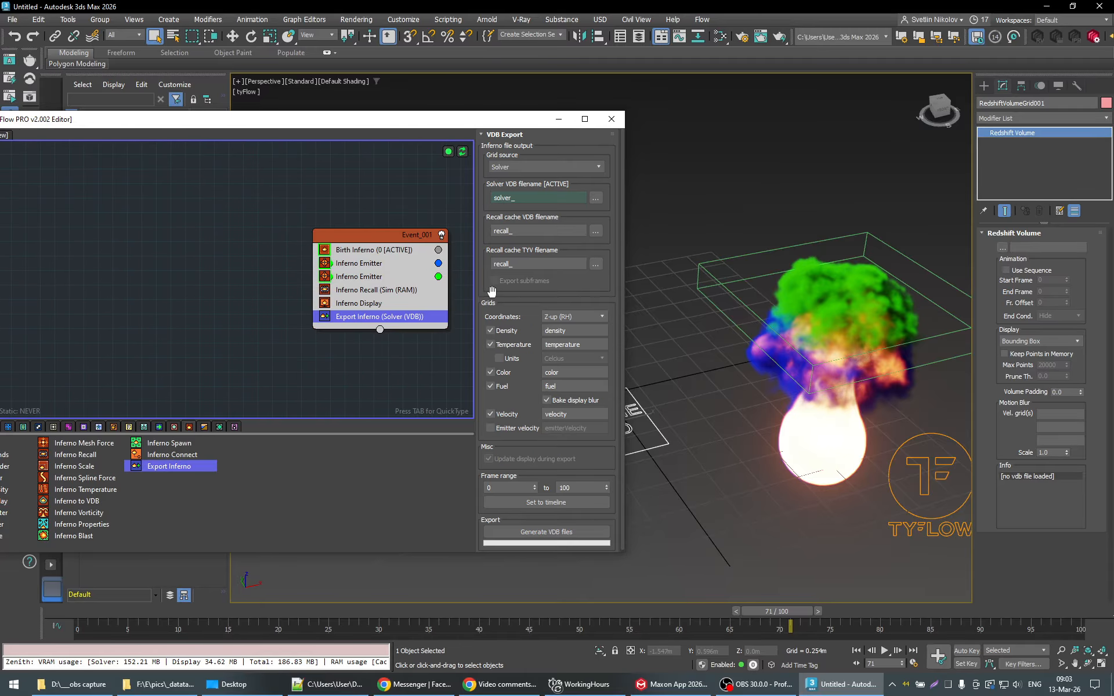
click(595, 198)
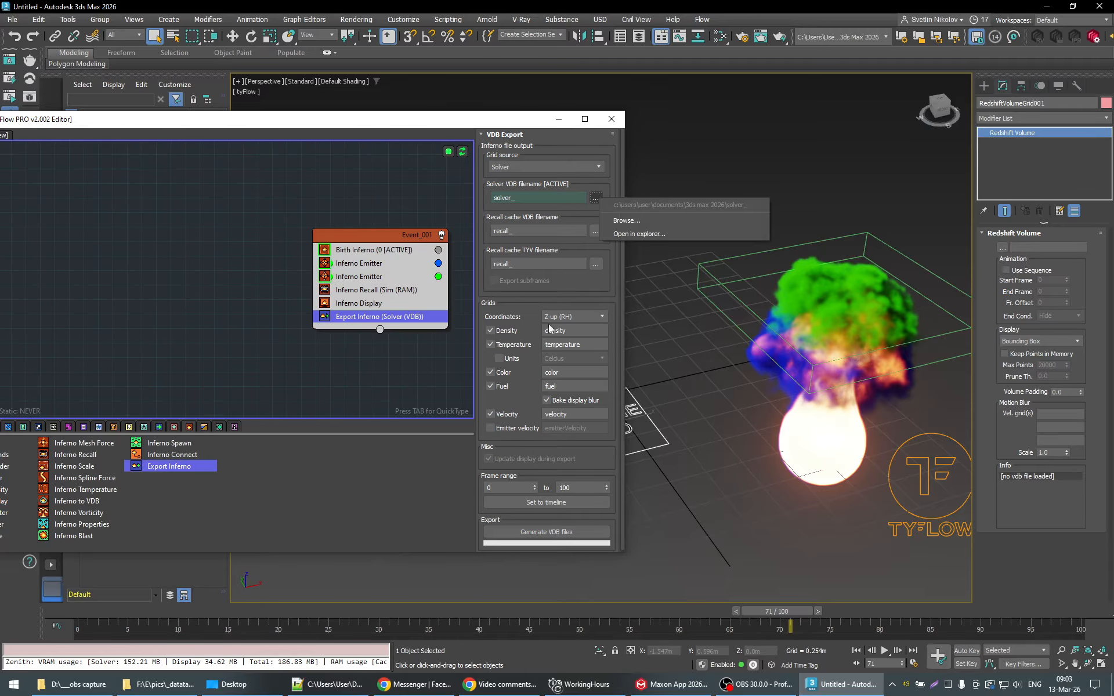
click(628, 221)
click(33, 103)
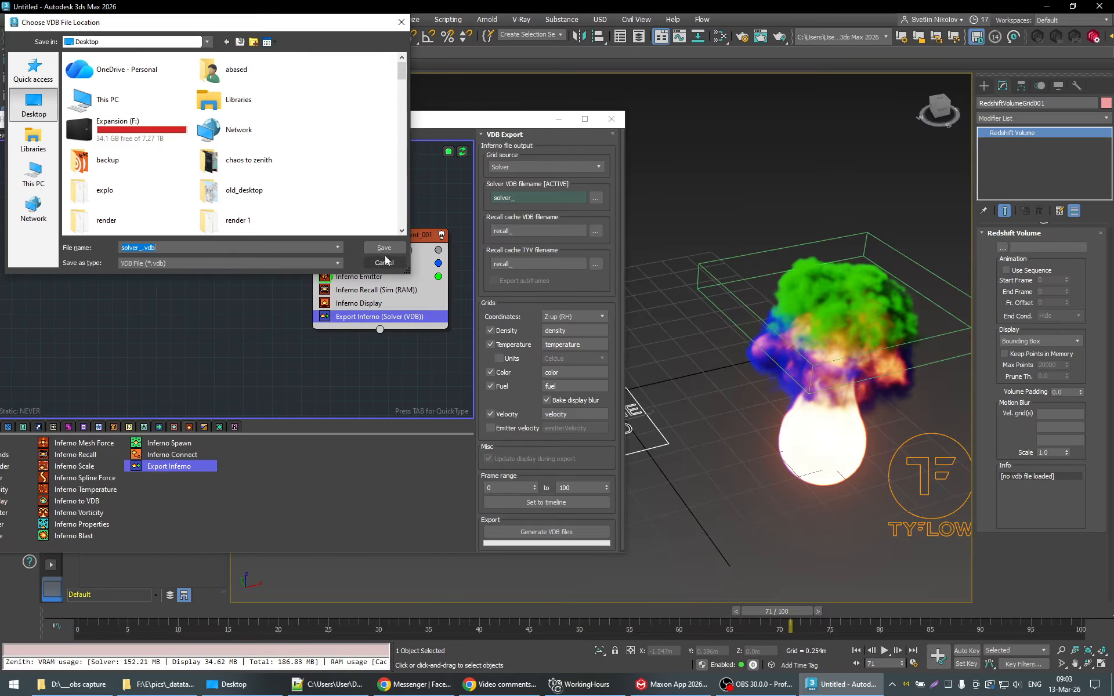
click(384, 248)
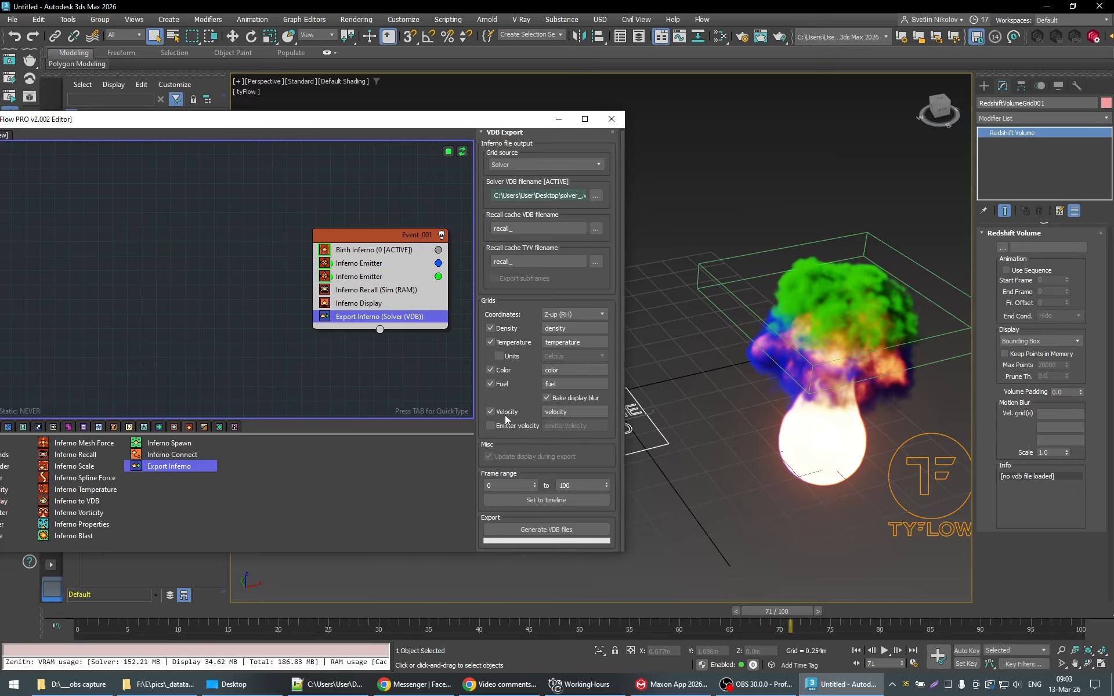
Step: Generate the VDB files from the Inferno simulation, dismiss the export dialog and set the timeline to frame 73
click(539, 531)
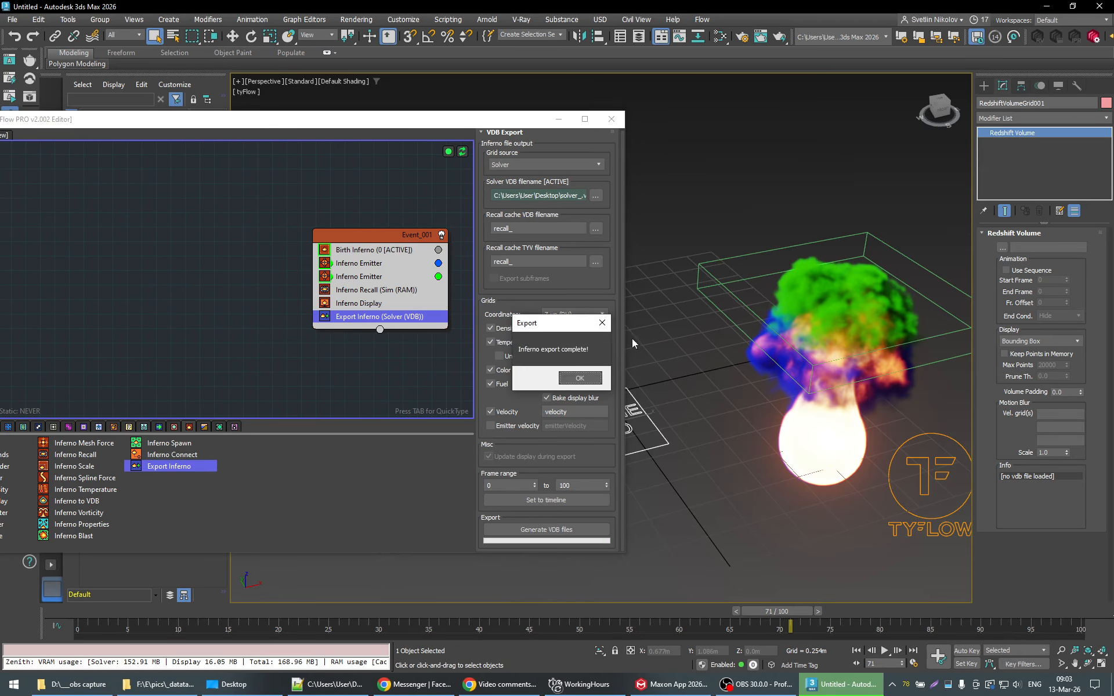
click(580, 378)
drag(769, 615, 797, 612)
Step: Load the exported solver_00053.vdb from the Desktop into the Redshift Volume, moving the tyFlow editor out of the way
drag(520, 120, 202, 133)
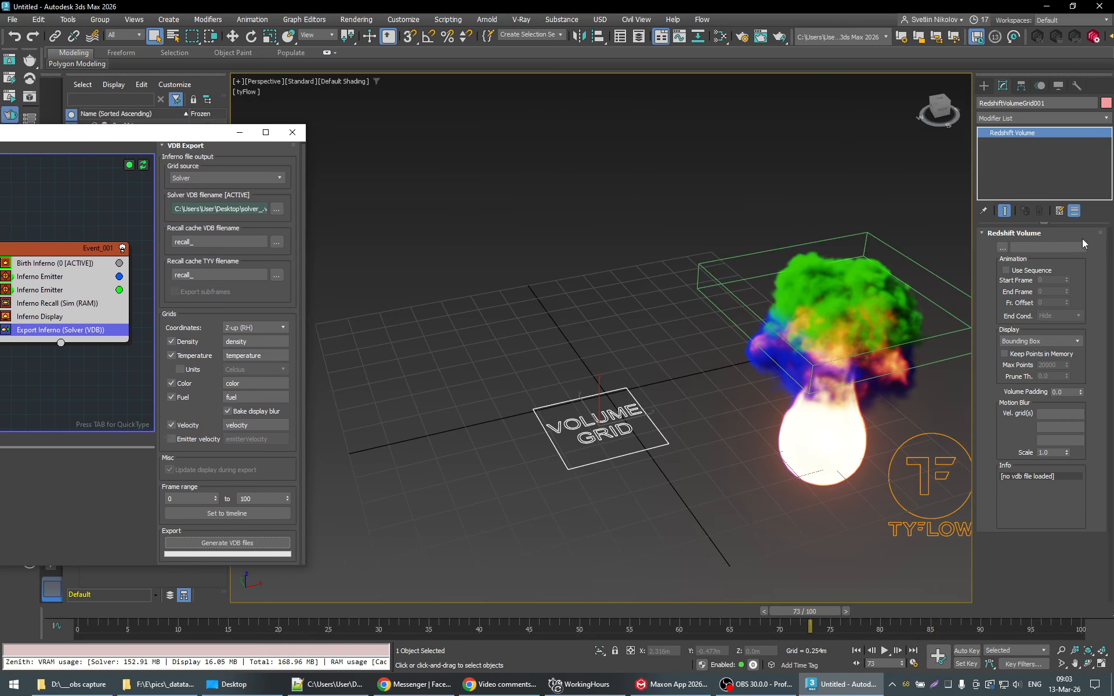
click(1002, 248)
click(33, 124)
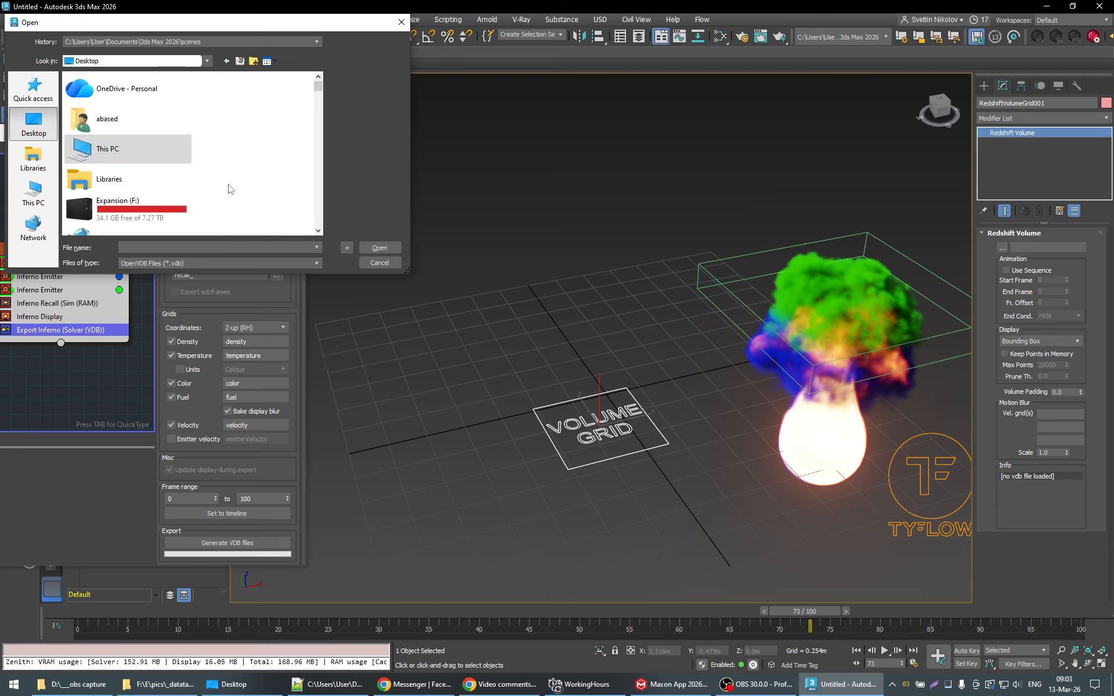
scroll(265, 142, down, 15)
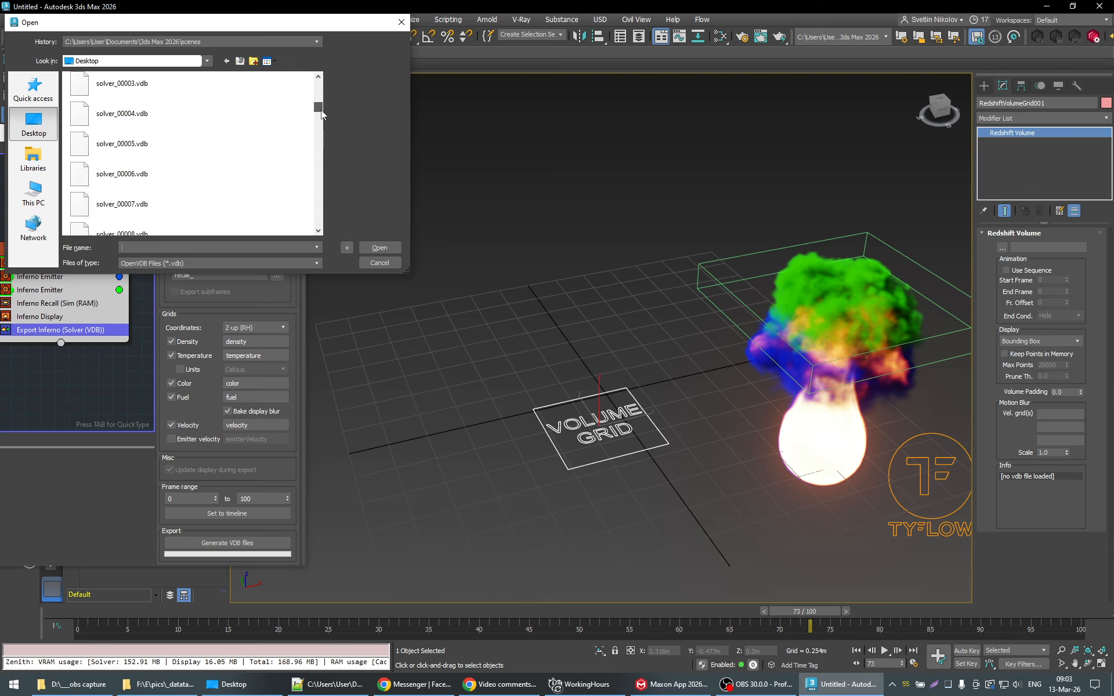
double_click(263, 142)
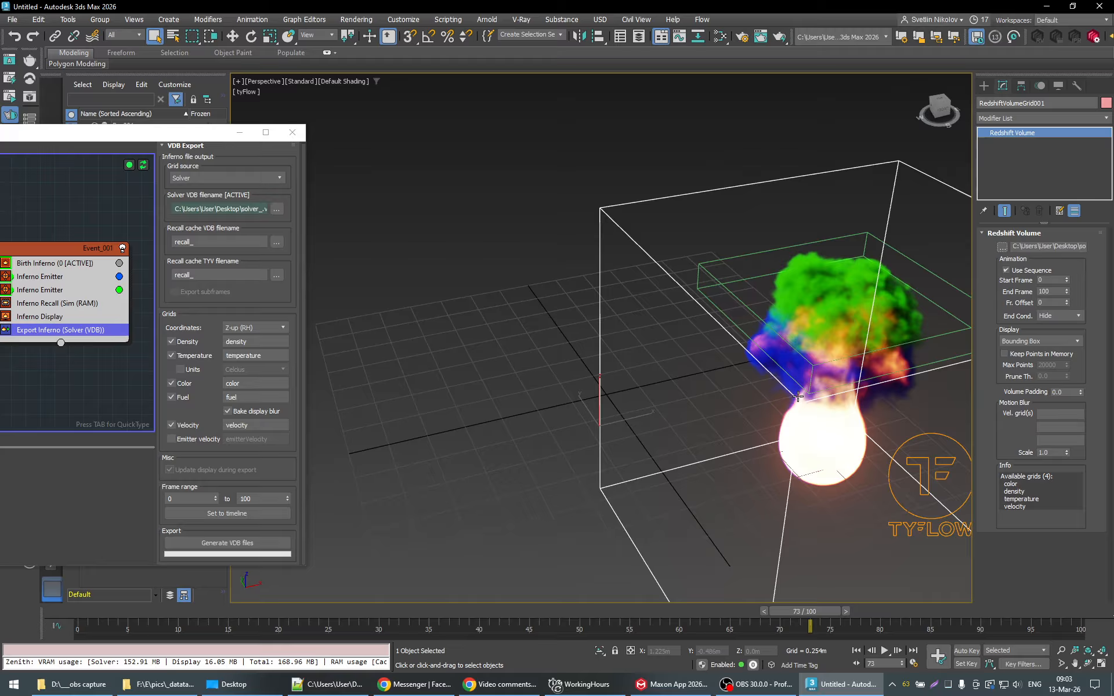
double_click(1070, 245)
Step: Scrub the timeline to frame 78 to check how the loaded volume's bounding box follows the simulation
middle_drag(785, 413, 658, 328)
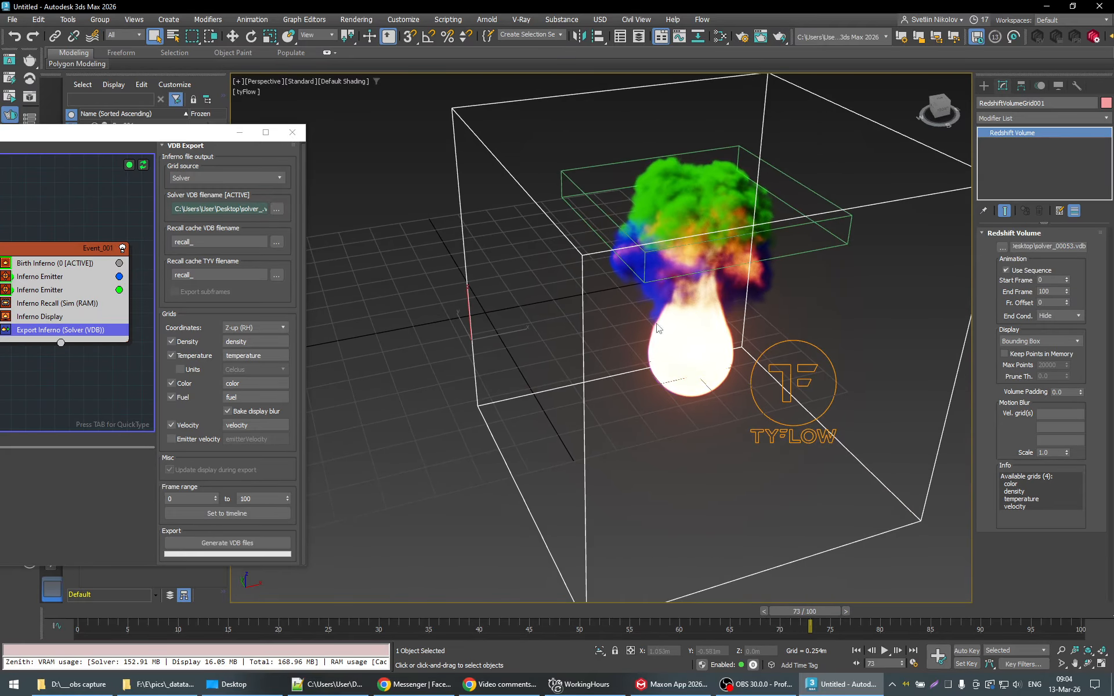
drag(814, 614, 765, 636)
mouse_move(732, 504)
alt+middle_down()
mouse_move(752, 437)
mouse_move(722, 505)
alt+middle_up()
scroll(753, 438, down, 5)
drag(765, 614, 850, 614)
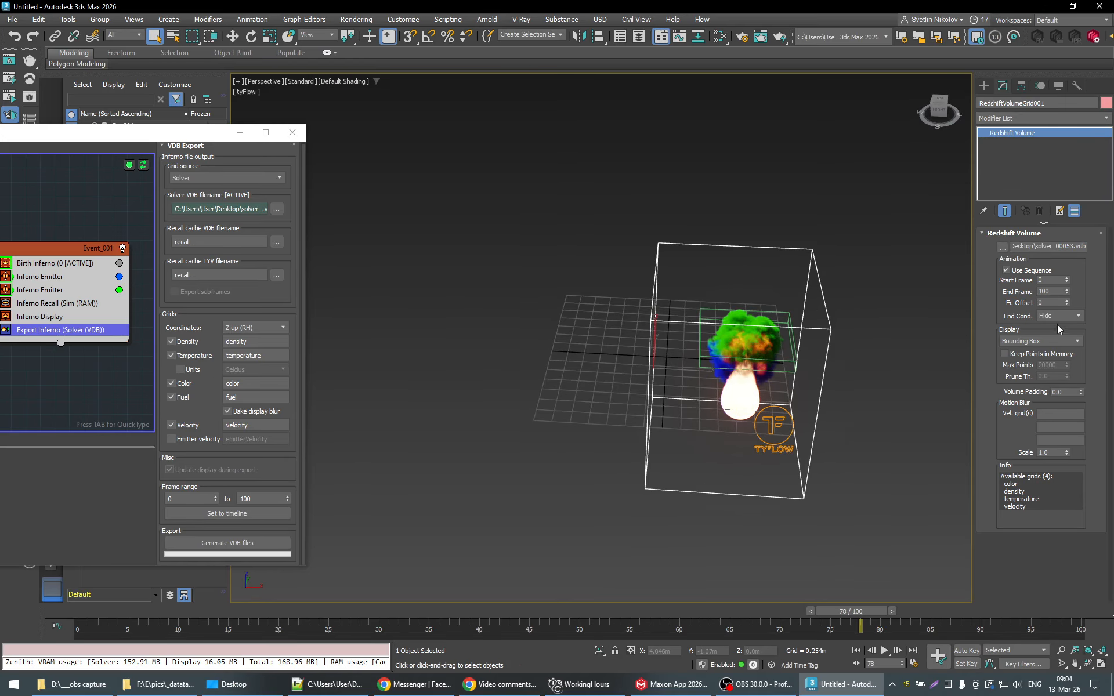
Step: Set the Redshift Volume's display mode to Points and scrub the timeline to frame 95
click(1046, 341)
click(1027, 355)
alt+middle_drag(826, 404, 749, 471)
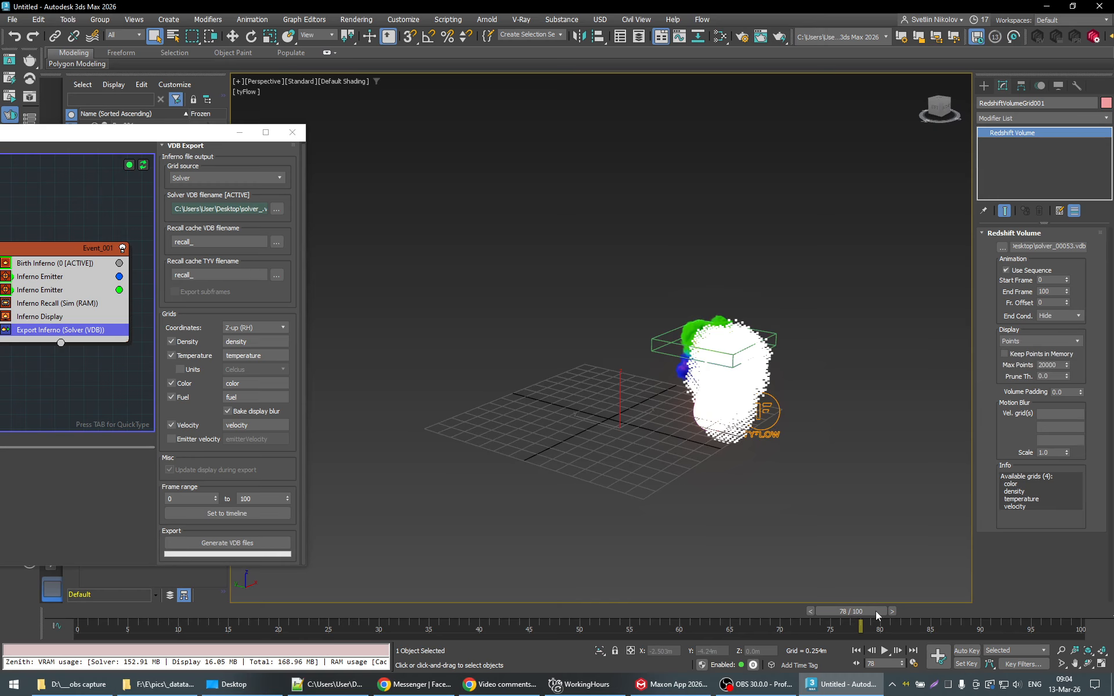
drag(876, 612, 1020, 613)
Step: Try moving the Redshift Volume freely, then set its X and Y position to 0
key(w)
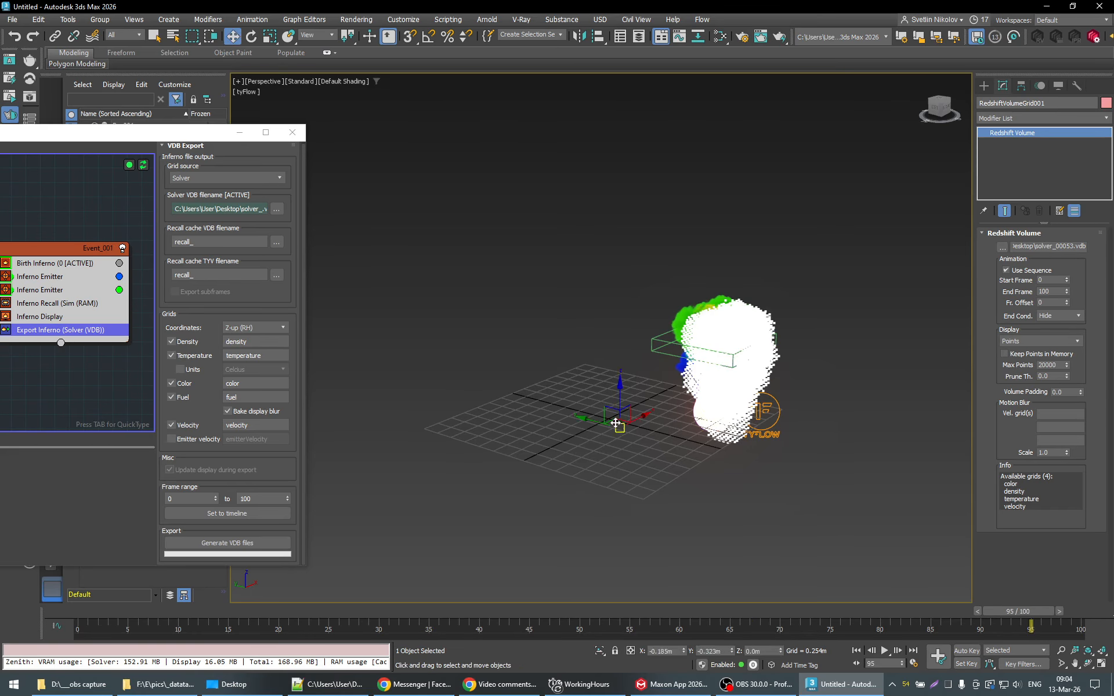
drag(638, 418, 608, 434)
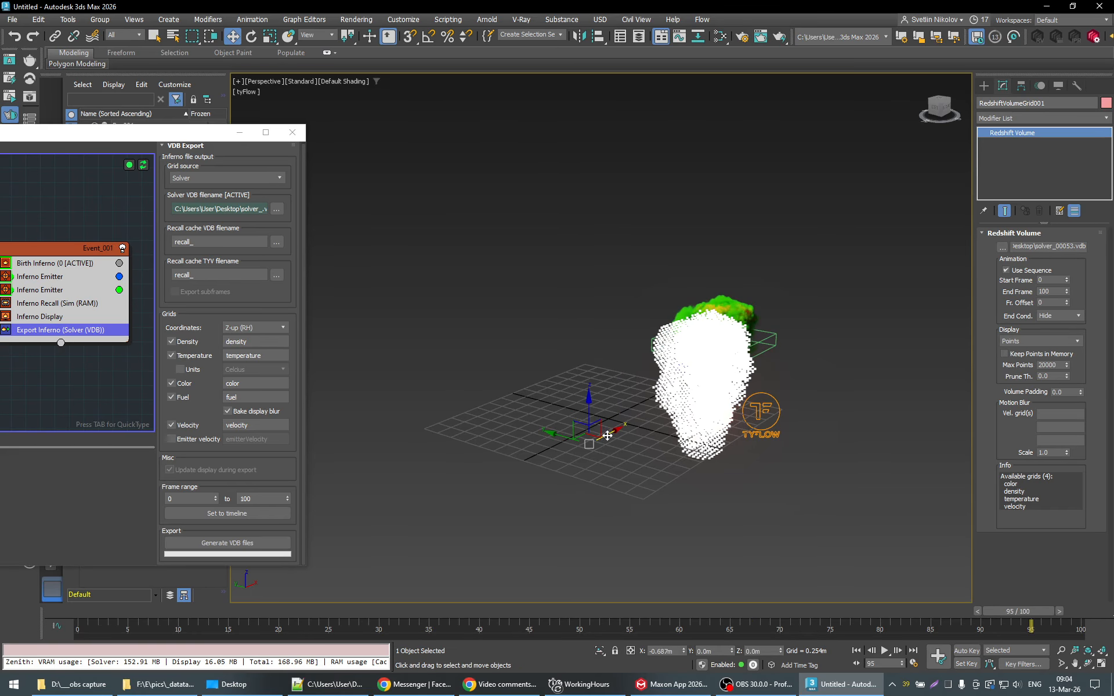
double_click(674, 649)
text(0)
key(Return)
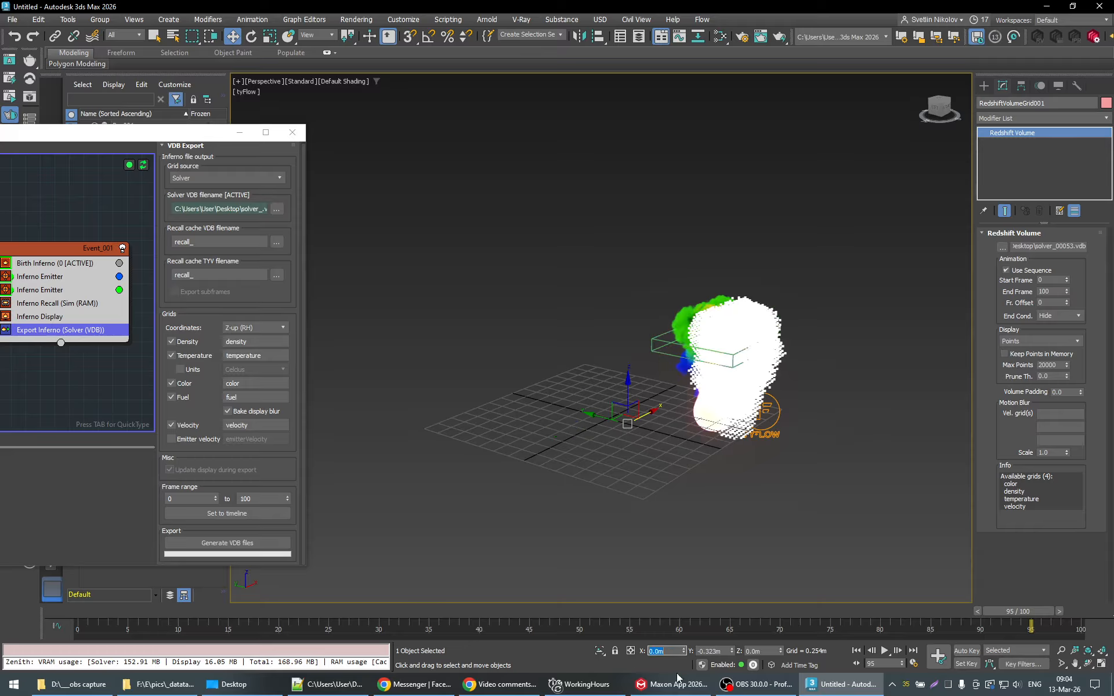
double_click(714, 651)
text(0)
key(Return)
Step: Set the timeline to frame 98 and move the Redshift Volume beside the fire, to about X -1.282 m
alt+middle_drag(725, 418, 967, 554)
drag(1044, 611, 1082, 616)
alt+middle_drag(848, 445, 717, 464)
drag(635, 391, 504, 393)
alt+middle_drag(729, 447, 700, 427)
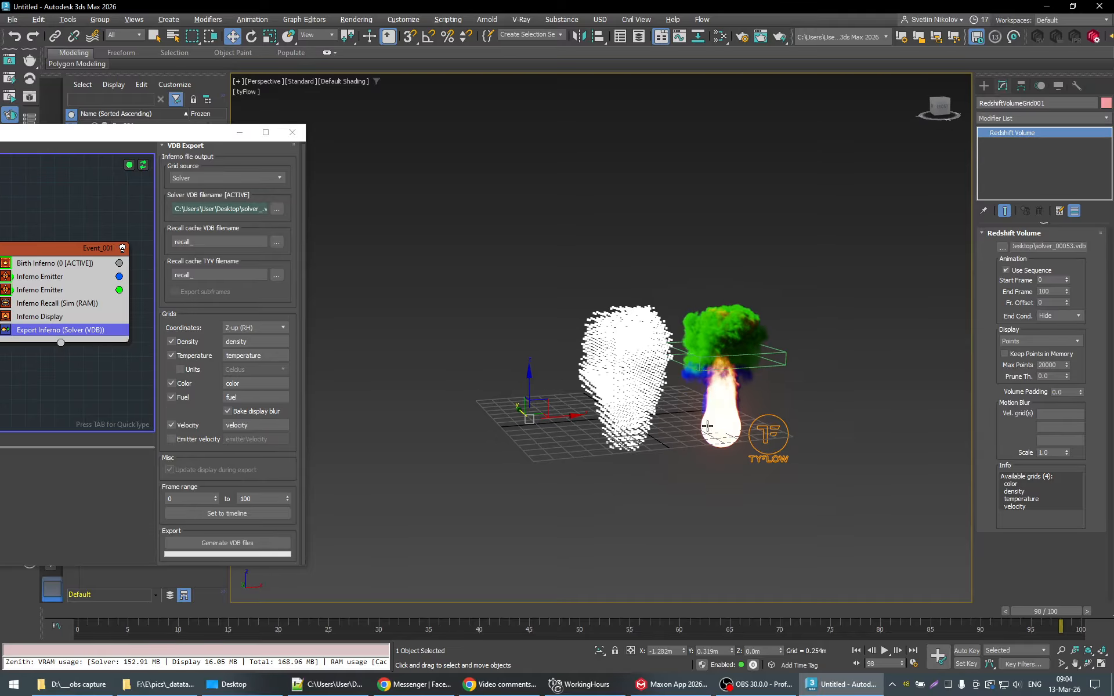
scroll(619, 480, up, 4)
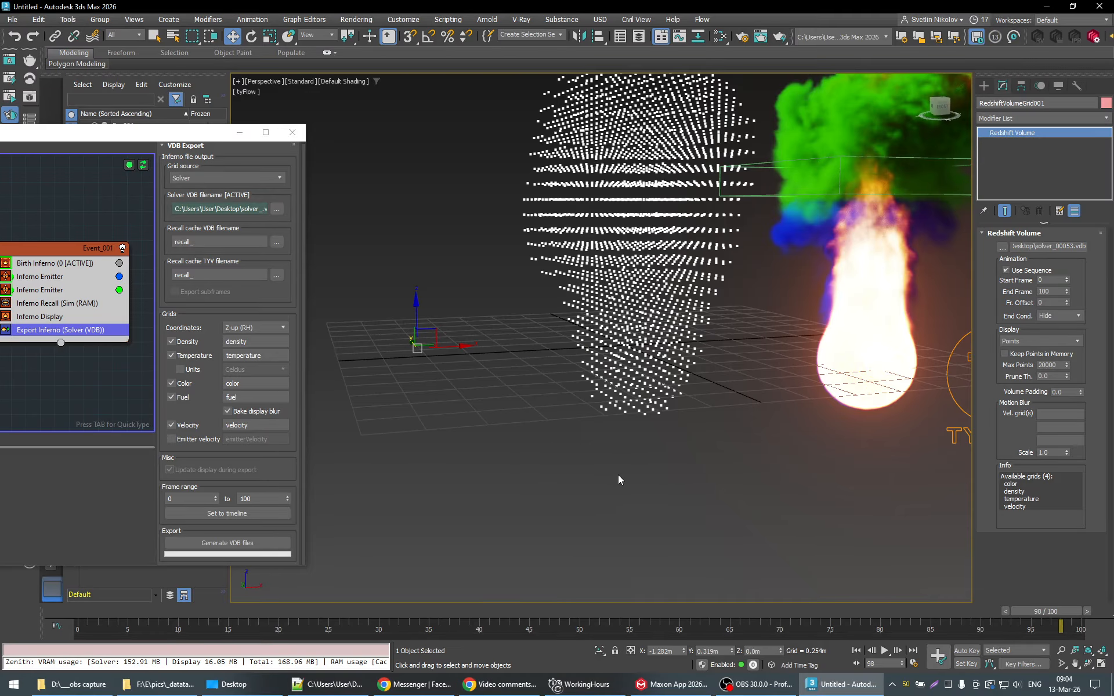
alt+middle_drag(786, 402, 908, 366)
Step: Display the volume as Bounding Box & Points, try a higher Max Points value and restore it to 20000
click(1025, 345)
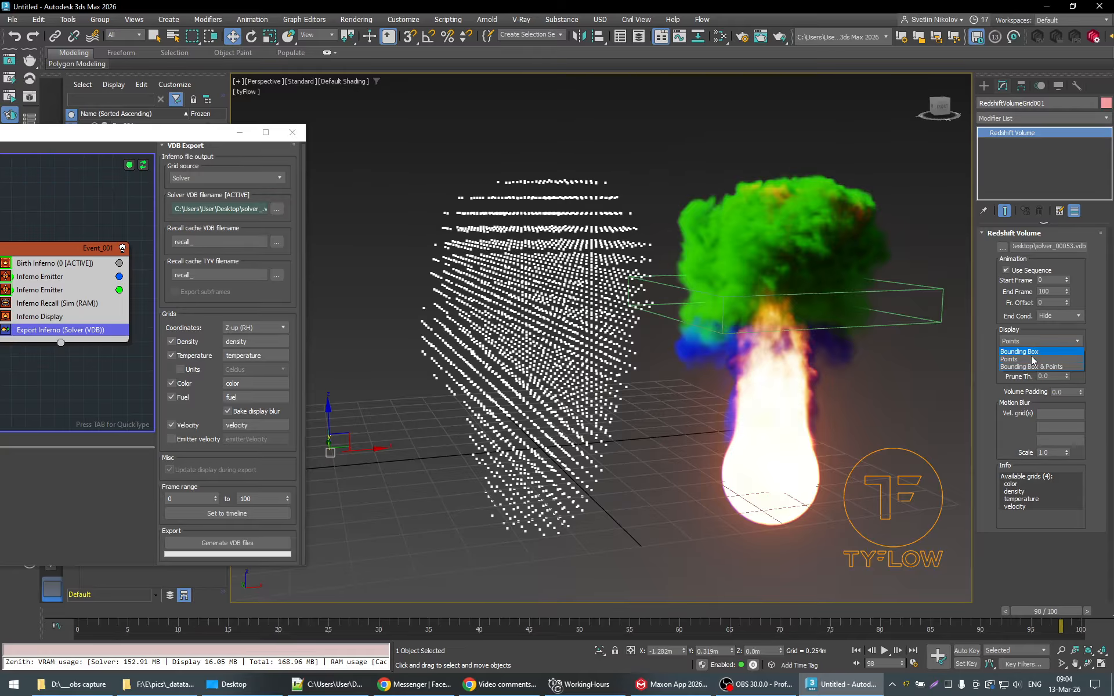
click(1039, 369)
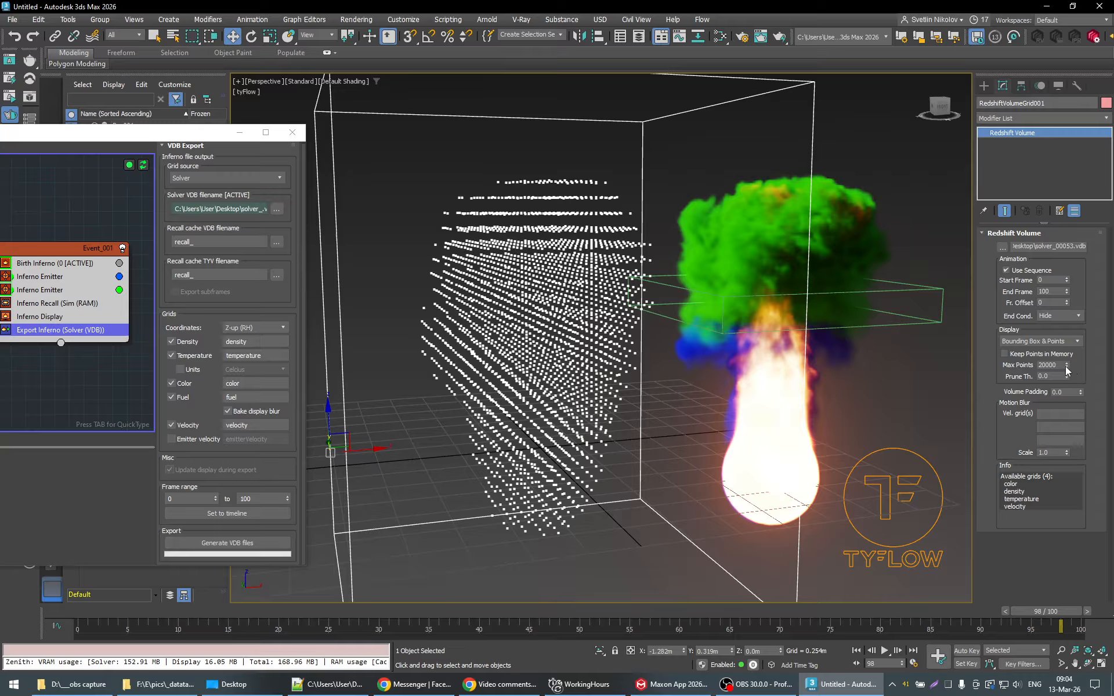
text(0)
key(Return)
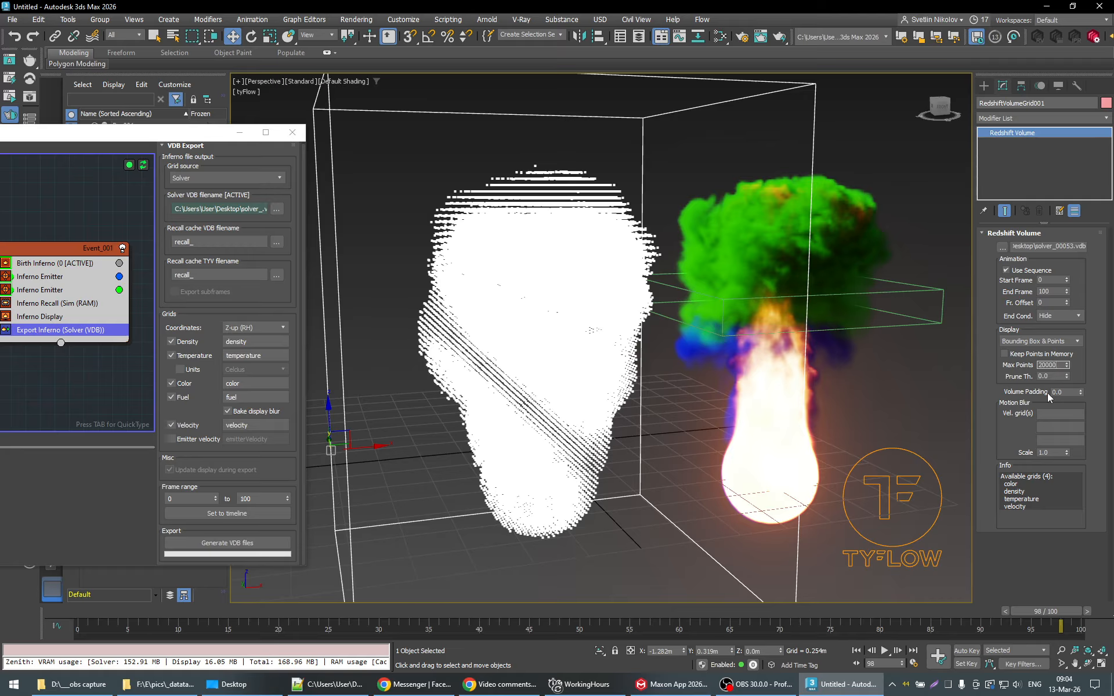
key(Return)
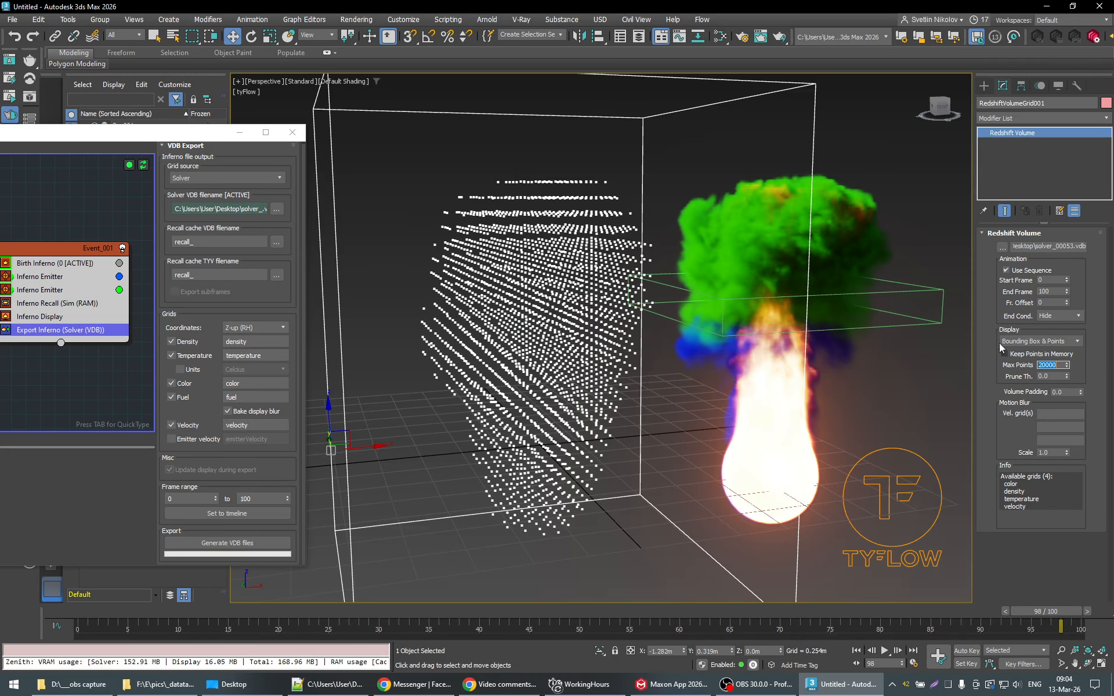
click(993, 364)
click(1017, 484)
click(1036, 499)
Step: Set the renderer to Redshift Renderer, render the perspective view and move the render window aside
click(743, 36)
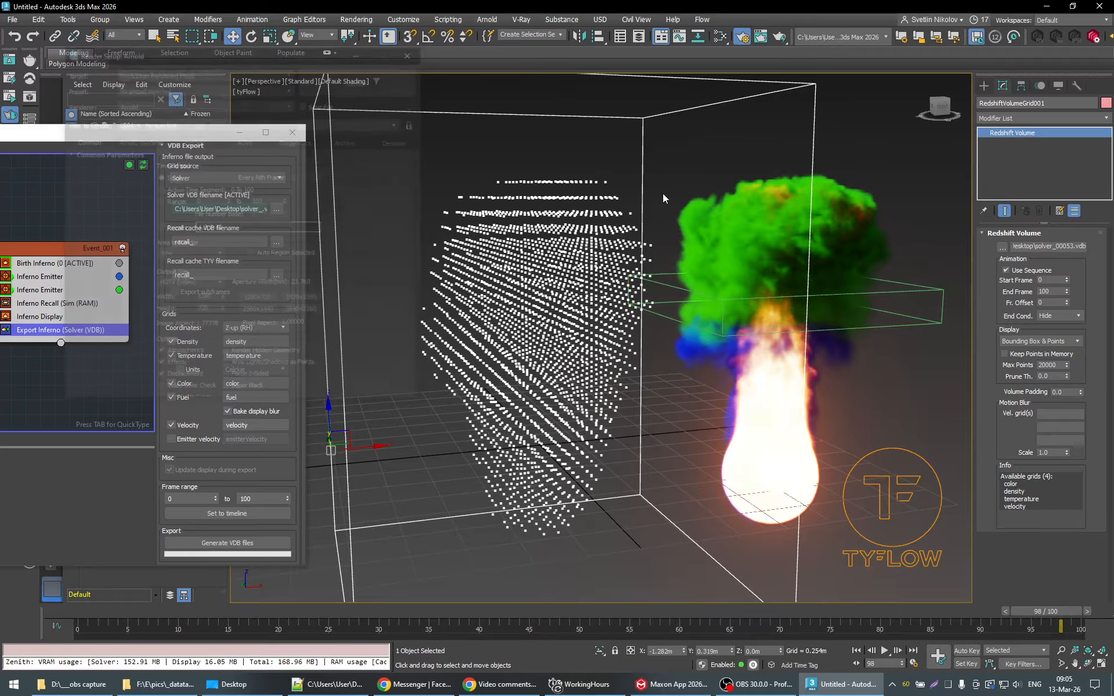
click(158, 103)
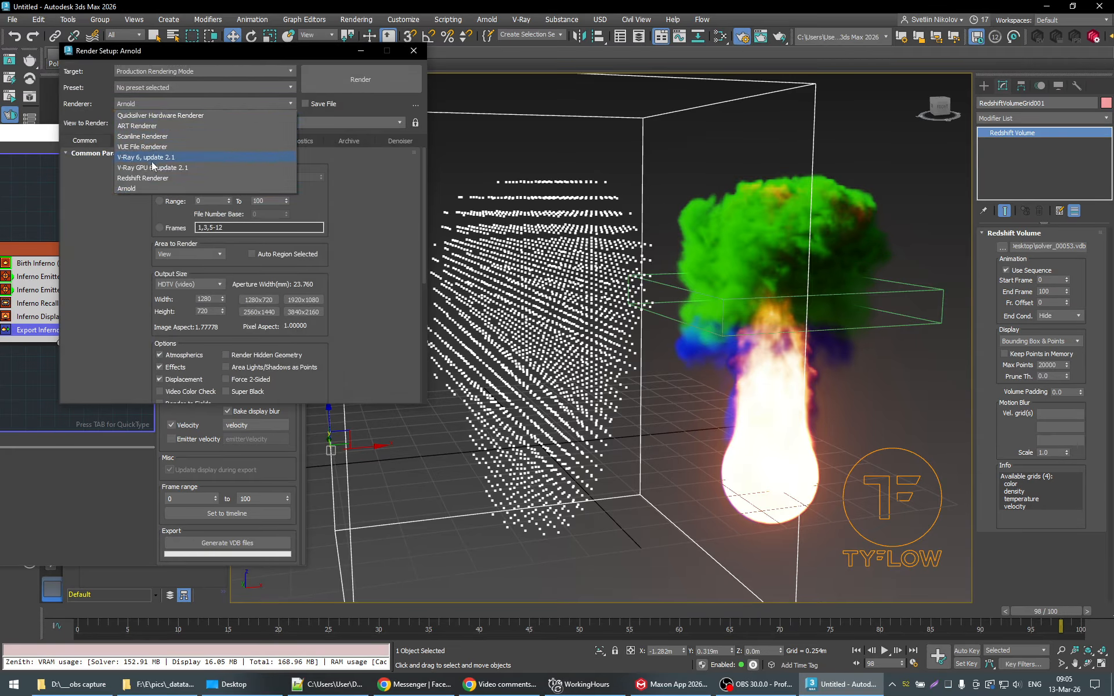
click(151, 161)
click(348, 81)
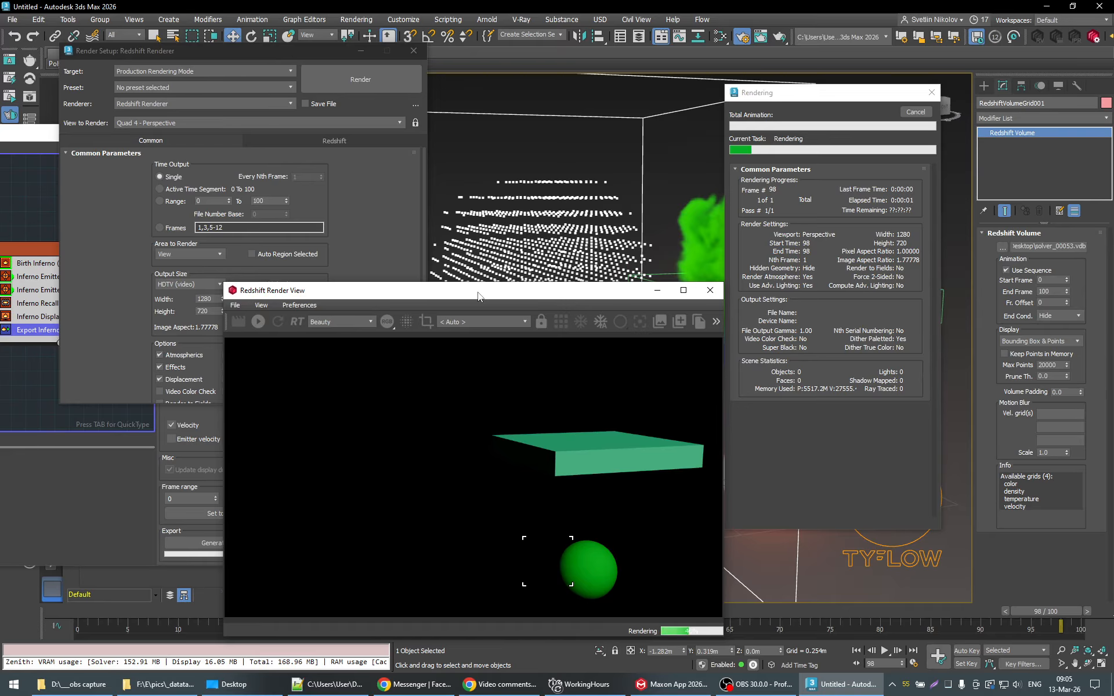
drag(478, 296, 370, 279)
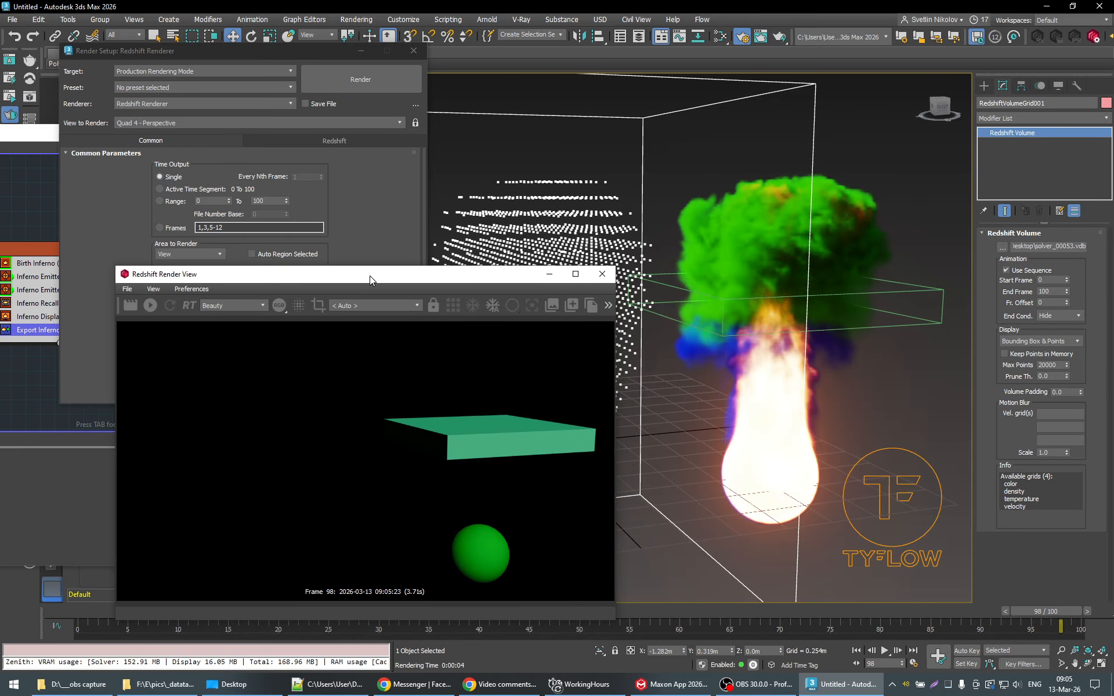
Step: Turn off Renderable in the object properties of the flat emitter box
click(877, 290)
right_click(920, 297)
click(949, 400)
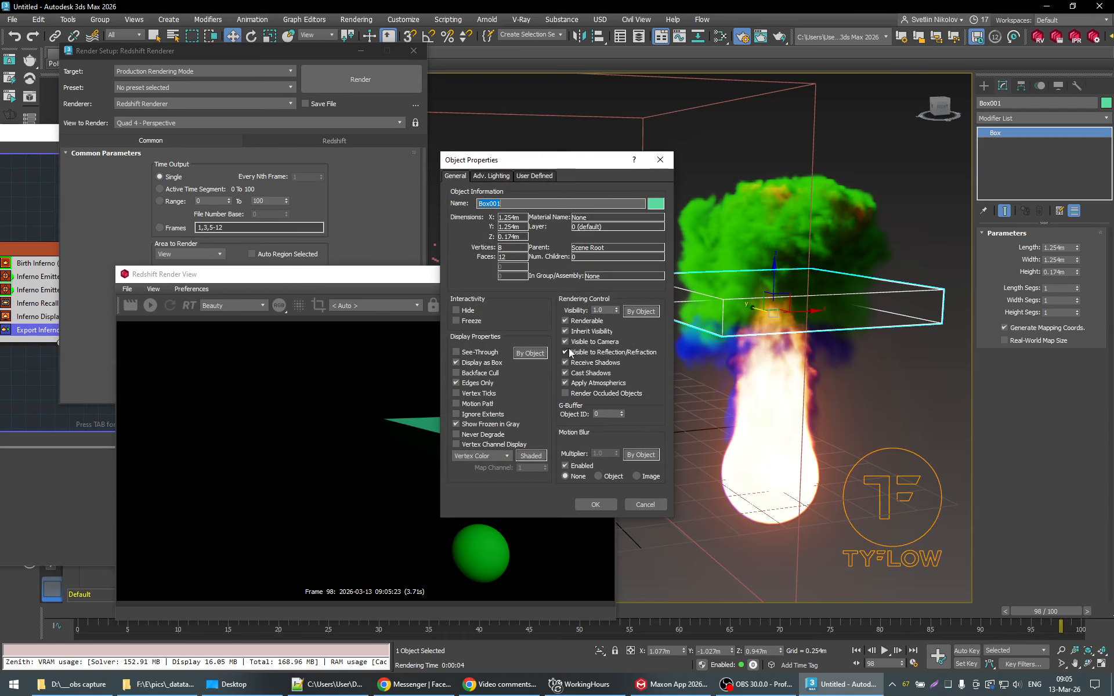
click(564, 320)
click(594, 506)
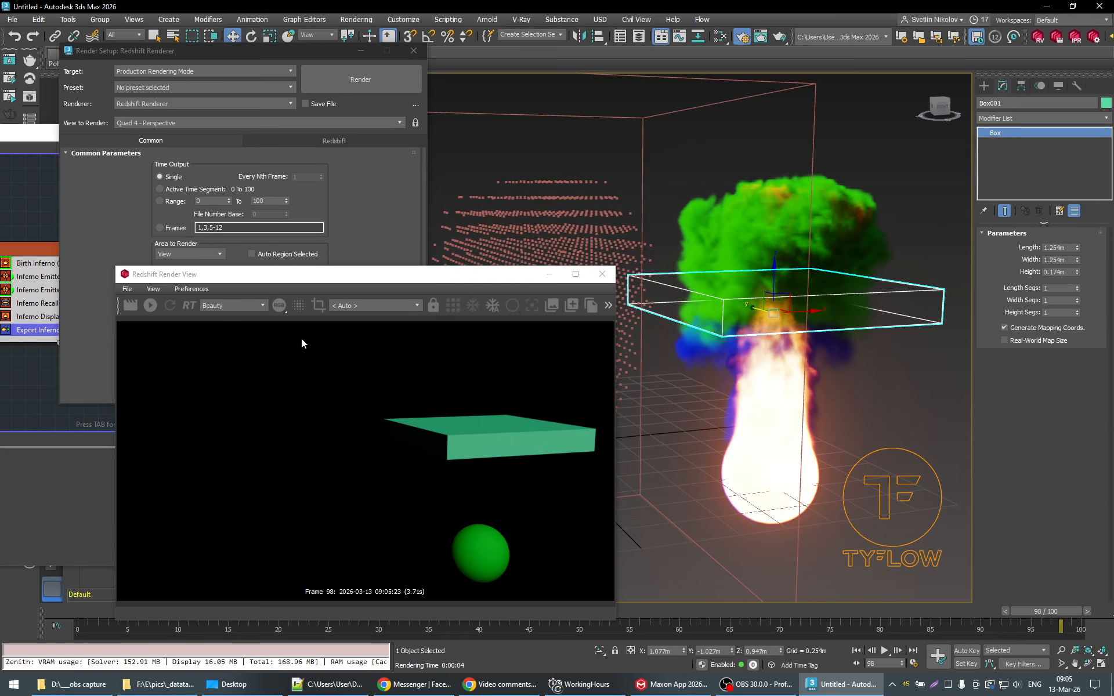
Step: Switch the Redshift Render View to the alpha channel and move its window out of the way
click(279, 305)
click(280, 305)
click(279, 306)
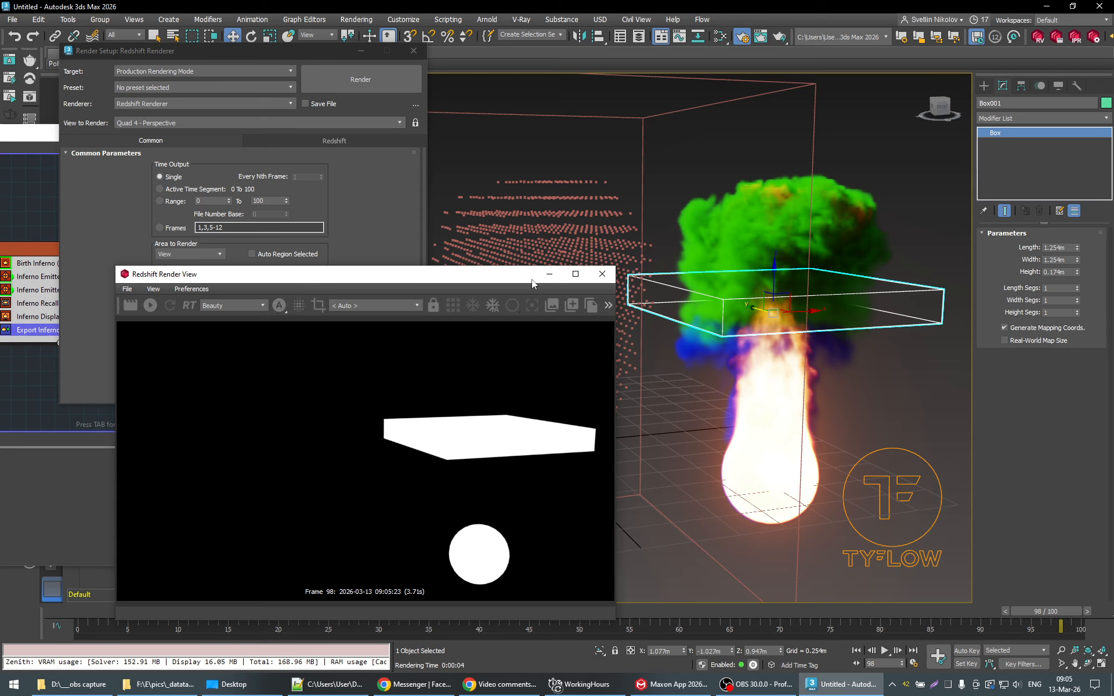
drag(488, 277, 703, 466)
Step: Create an RS Volume material in the Slate Material Editor
click(720, 36)
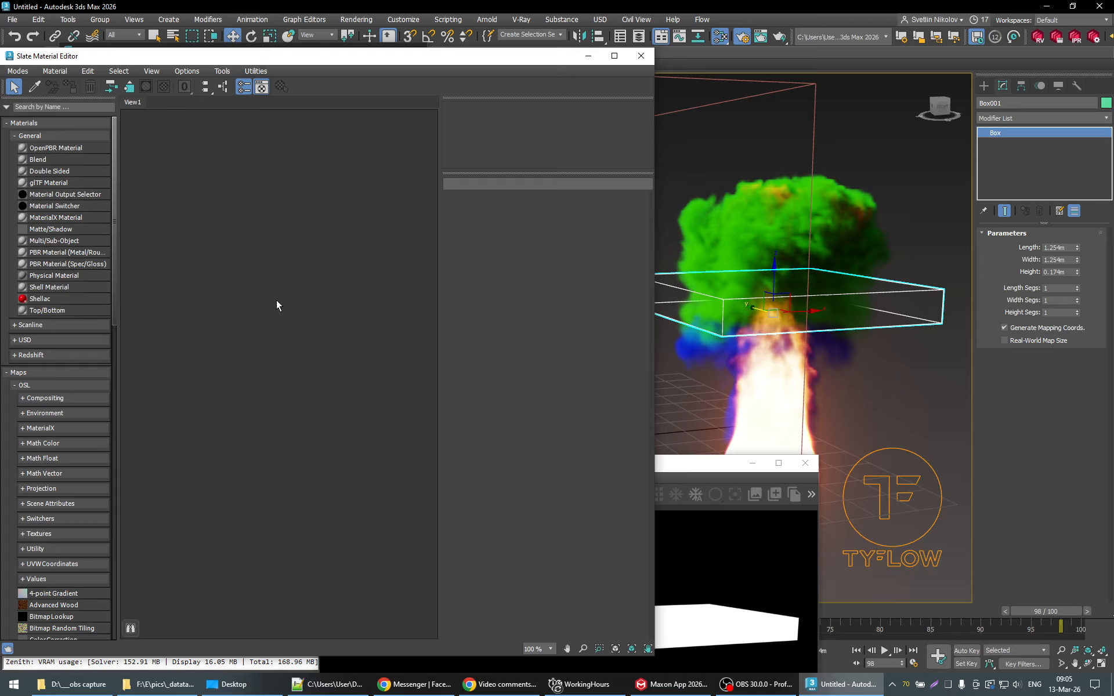
scroll(89, 267, down, 5)
right_click(332, 280)
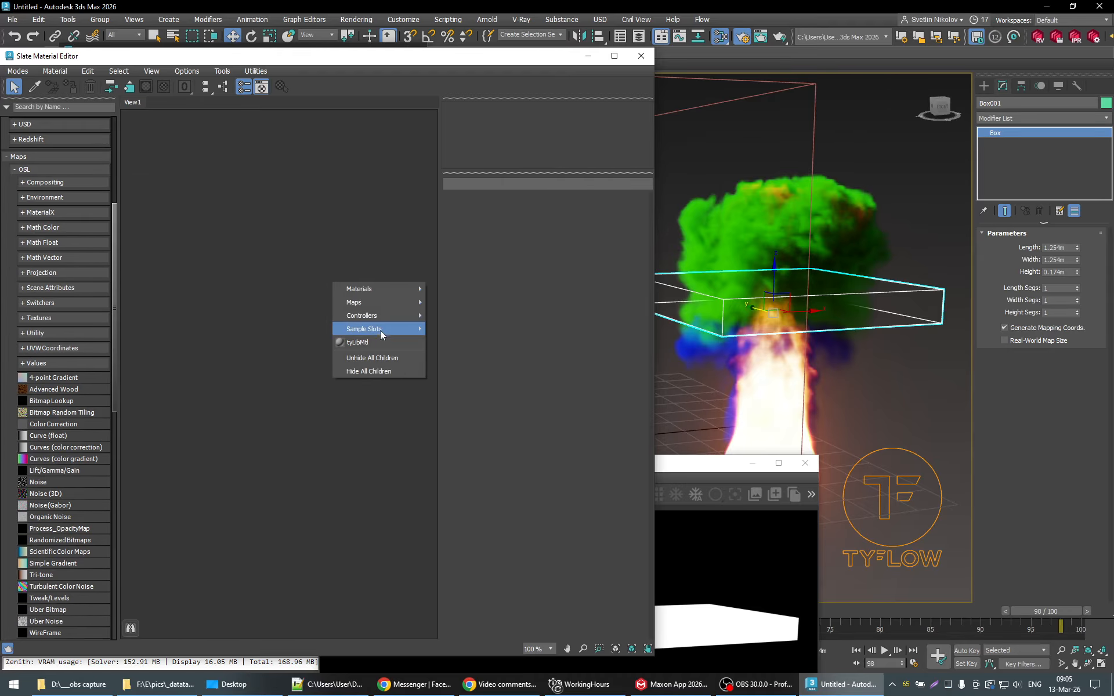
mouse_move(393, 299)
mouse_move(464, 328)
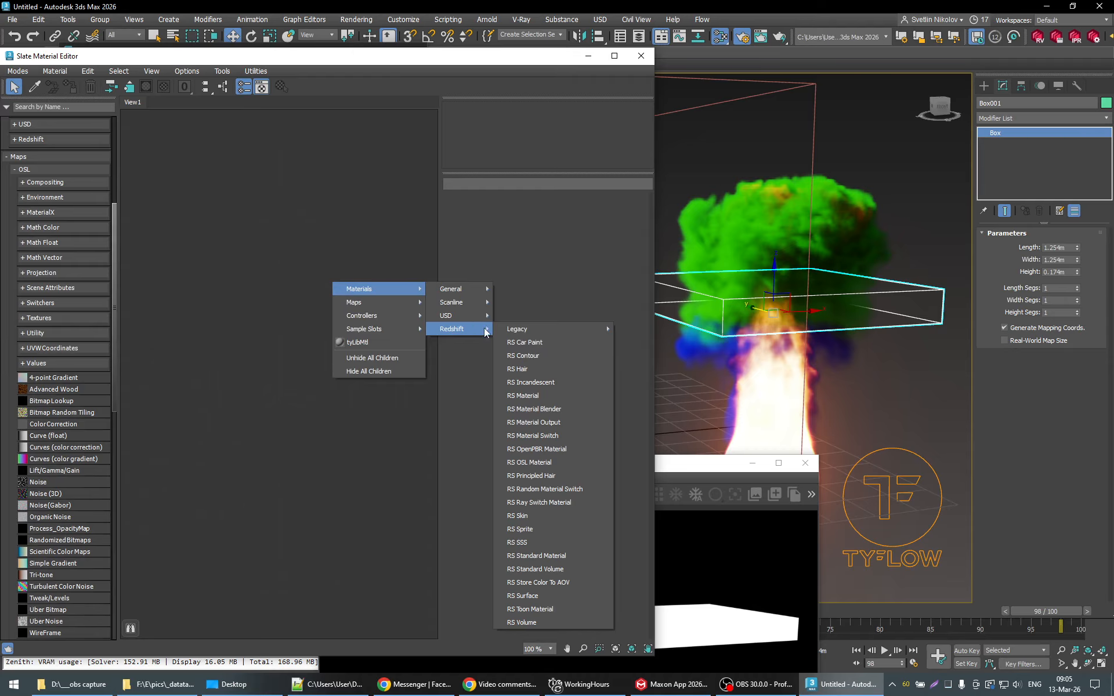
click(541, 621)
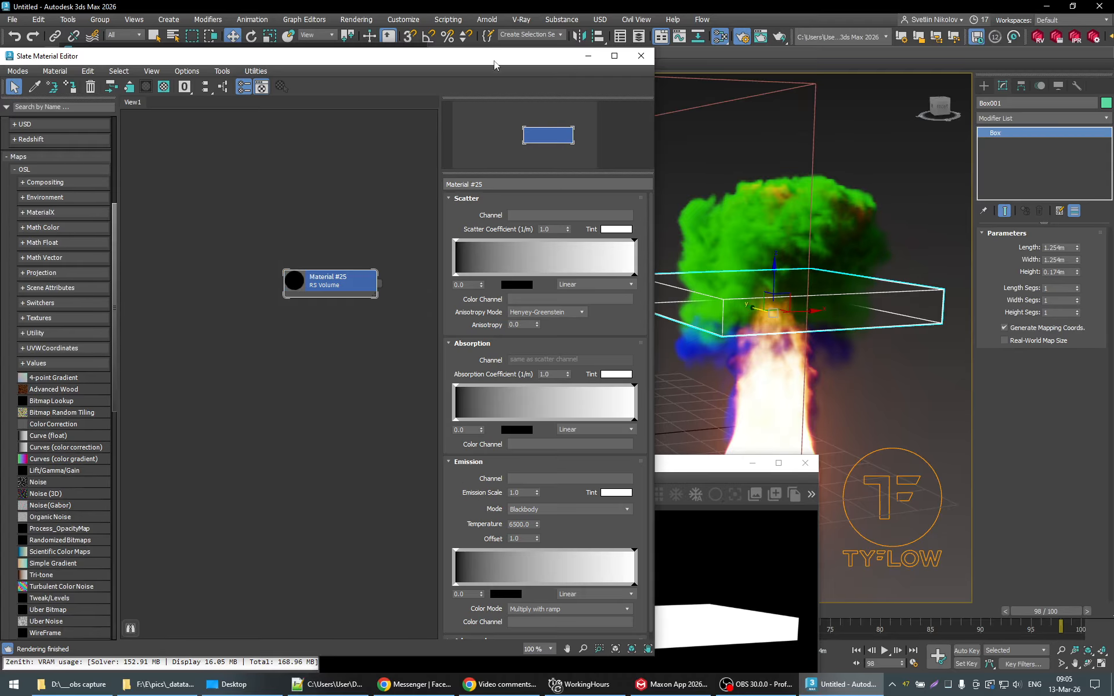
Step: Assign the RS Volume material to the Redshift Volume in the viewport and start the interactive Redshift render
drag(349, 56, 155, 53)
drag(187, 282, 643, 118)
click(648, 479)
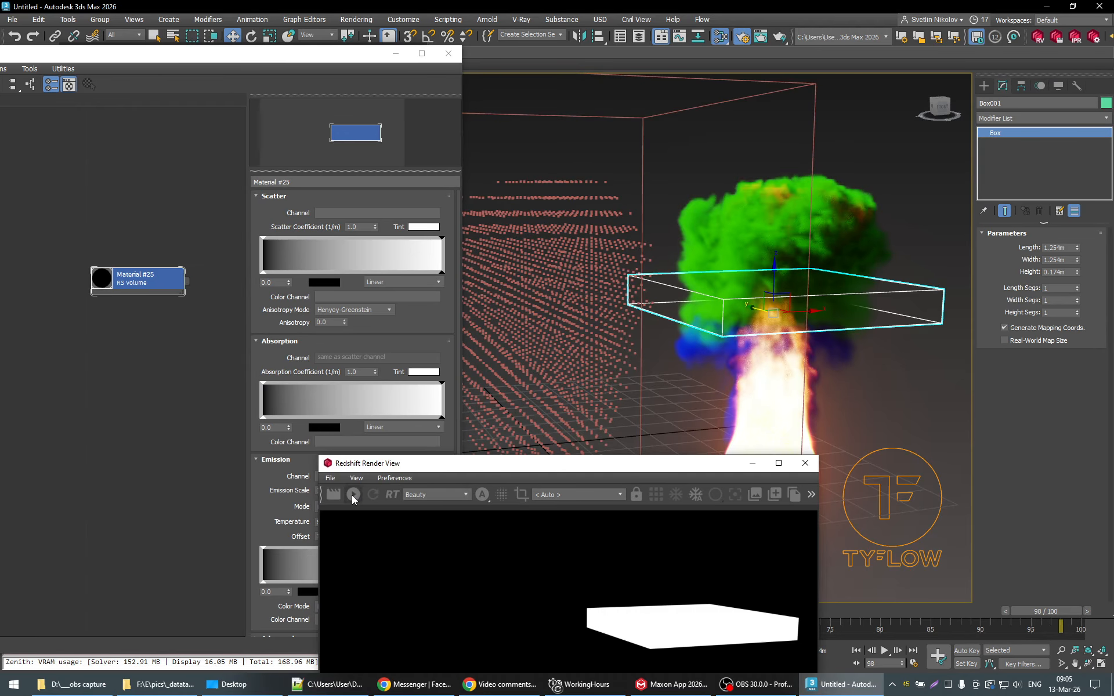
drag(536, 470, 462, 347)
click(245, 257)
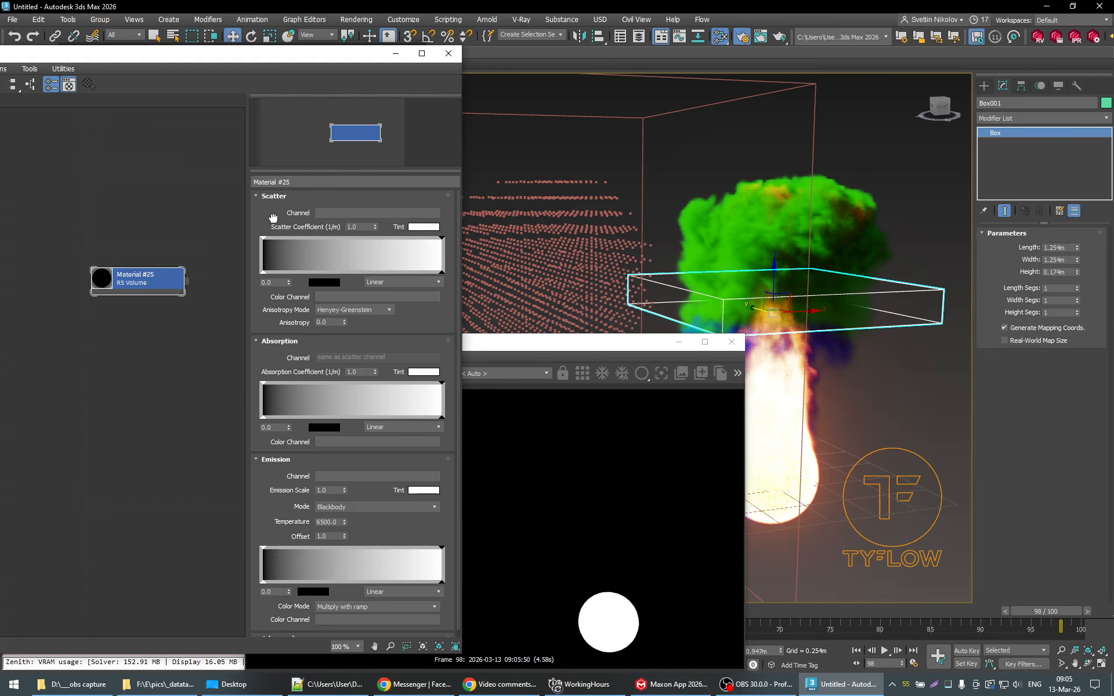
Step: Set the RS Volume material's Scatter channel to density and bring the render view forward
click(328, 214)
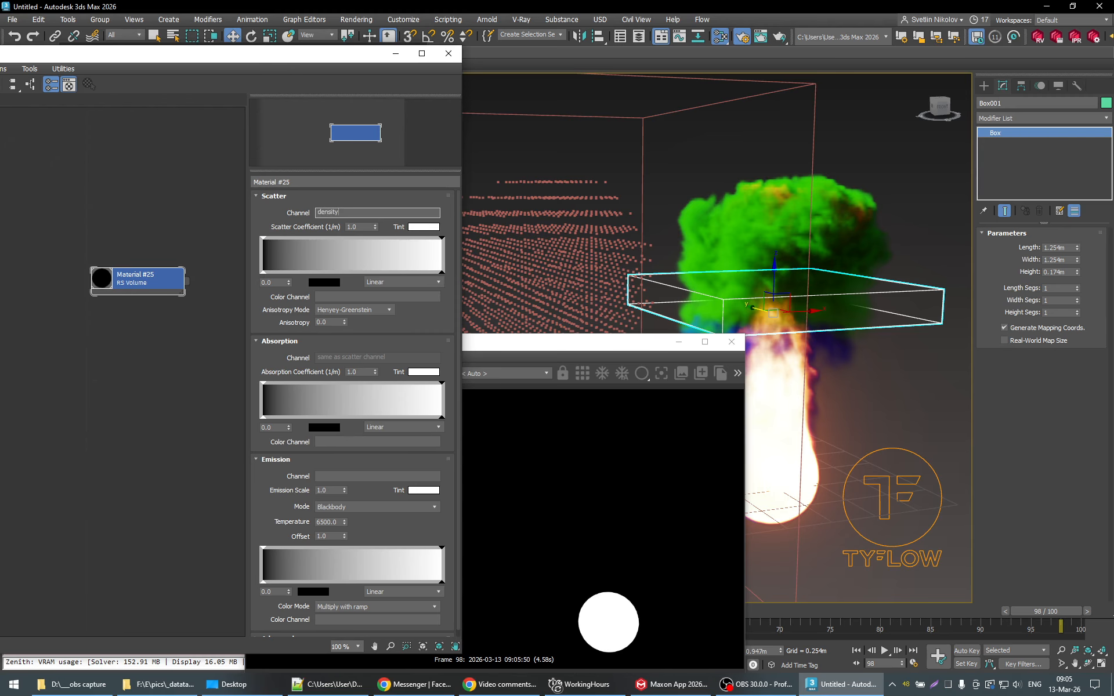
key(Return)
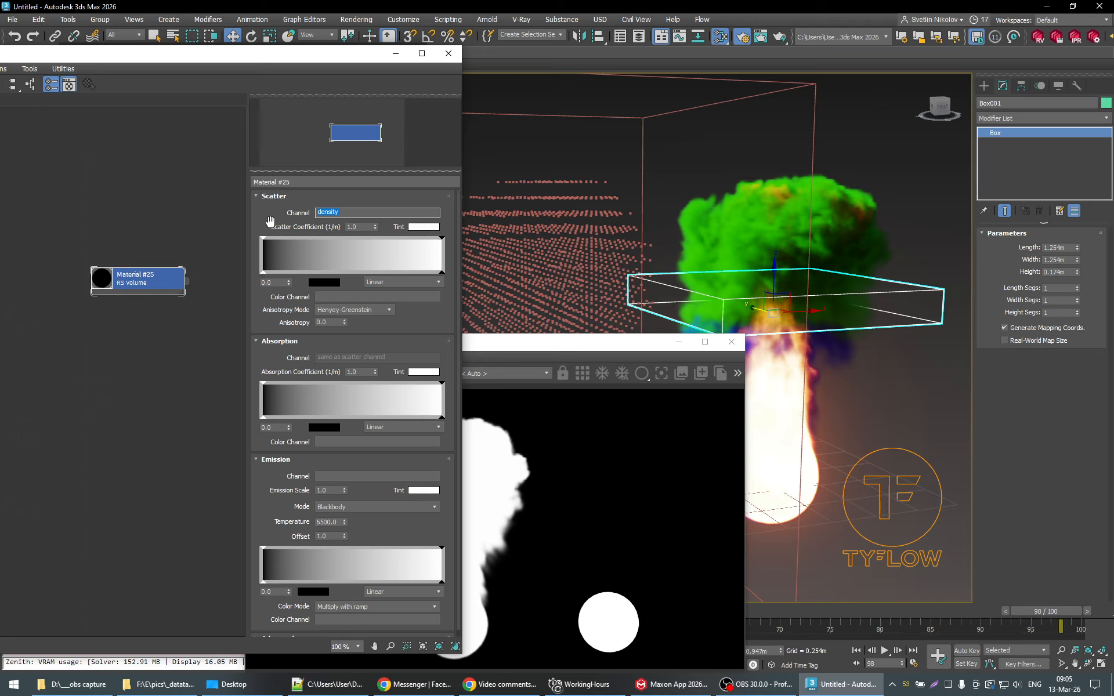
click(270, 222)
click(539, 343)
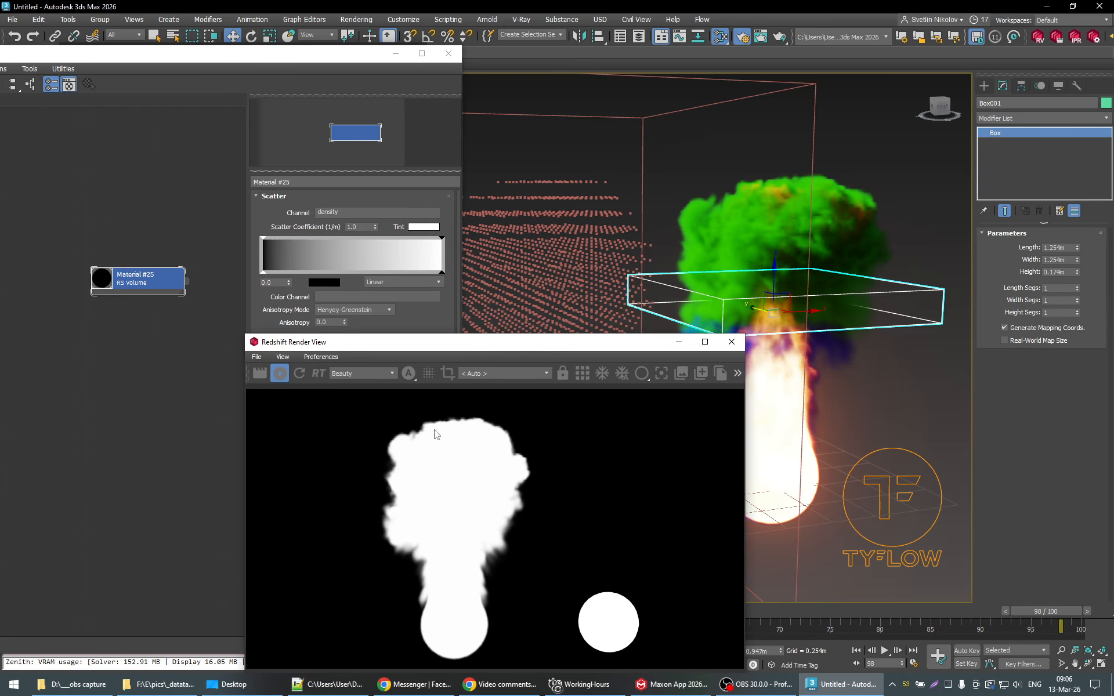
Step: Cycle the render view through its color and alpha channels to inspect the smoke, and move the window aside
click(413, 375)
click(413, 375)
click(409, 374)
click(409, 374)
click(409, 374)
click(409, 374)
drag(529, 348, 267, 336)
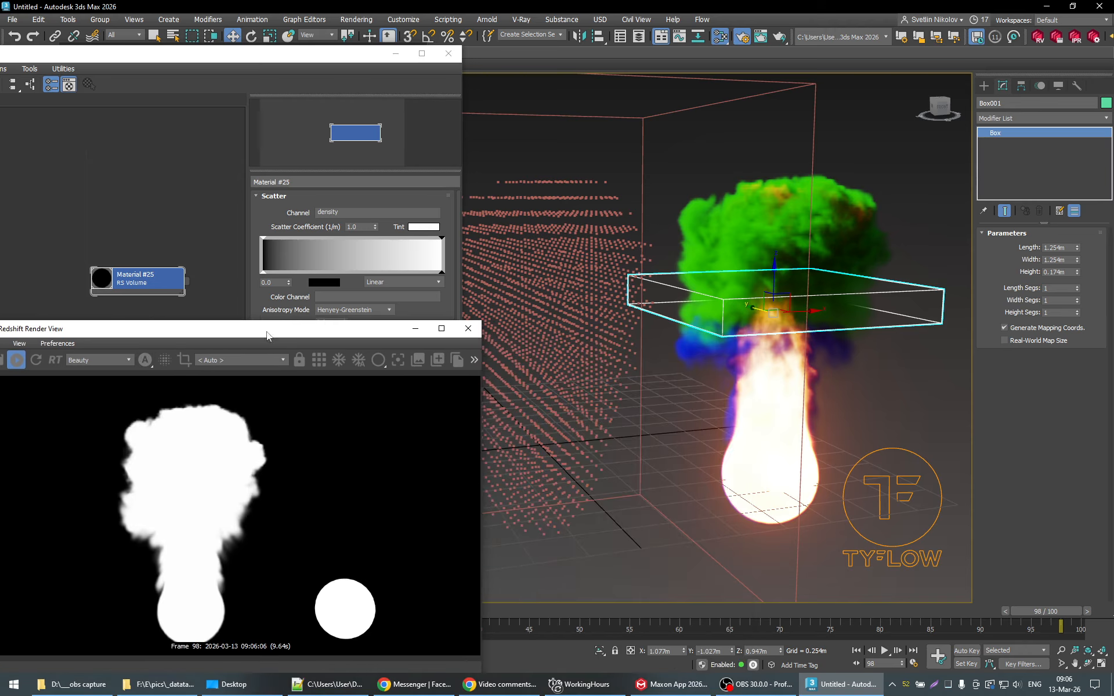
Step: Create a Redshift Physical area light about 0.72 by 0.82 m beside the smoke volume
click(983, 85)
click(1014, 118)
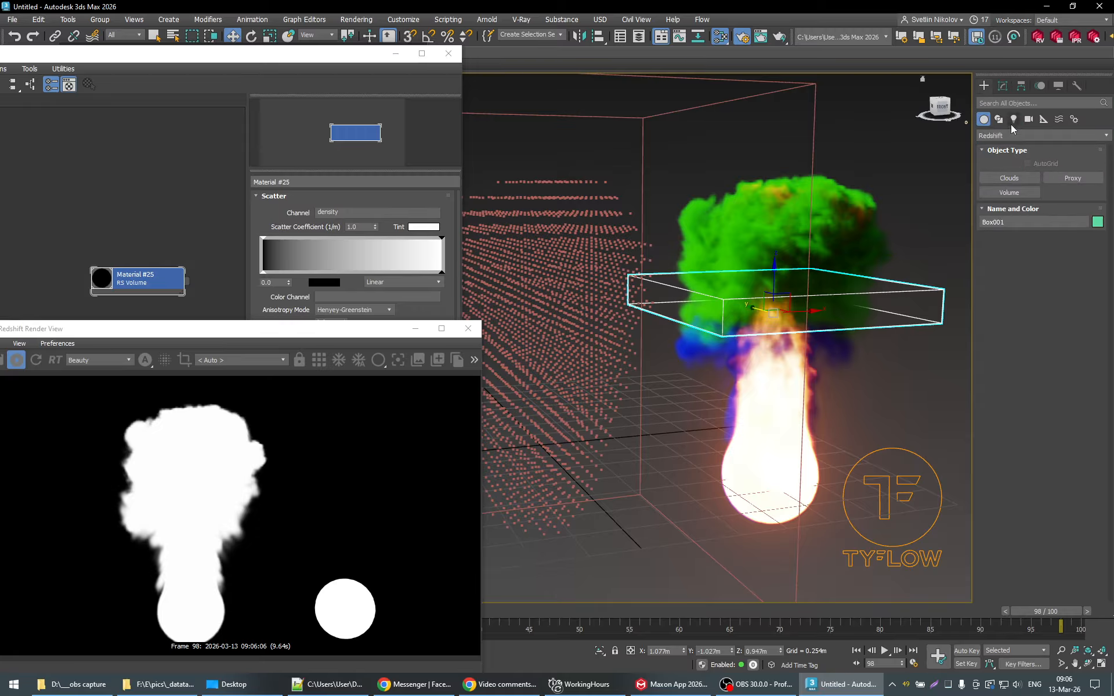
click(1017, 137)
click(1012, 187)
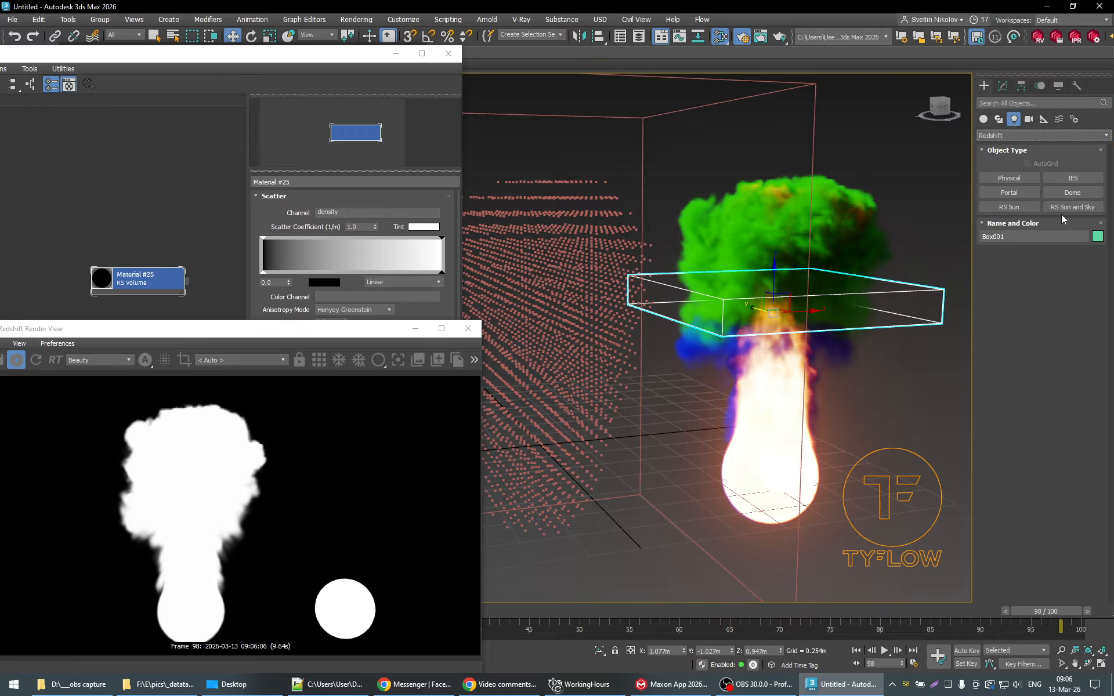
click(1004, 180)
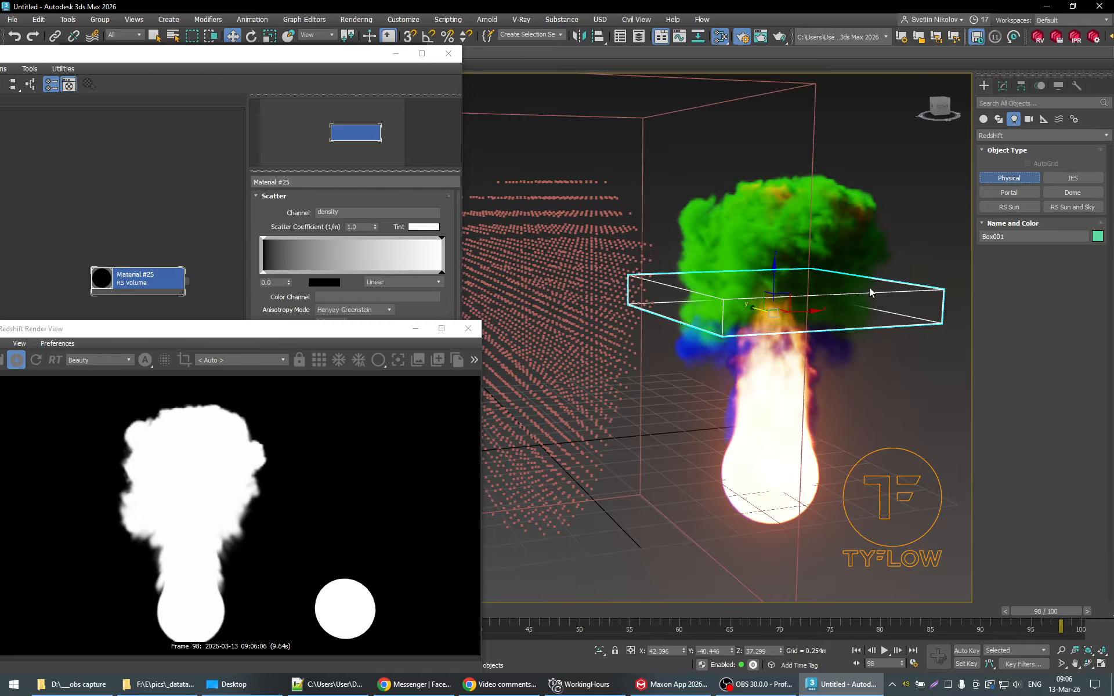
alt+middle_drag(705, 331, 766, 382)
middle_drag(568, 551, 601, 489)
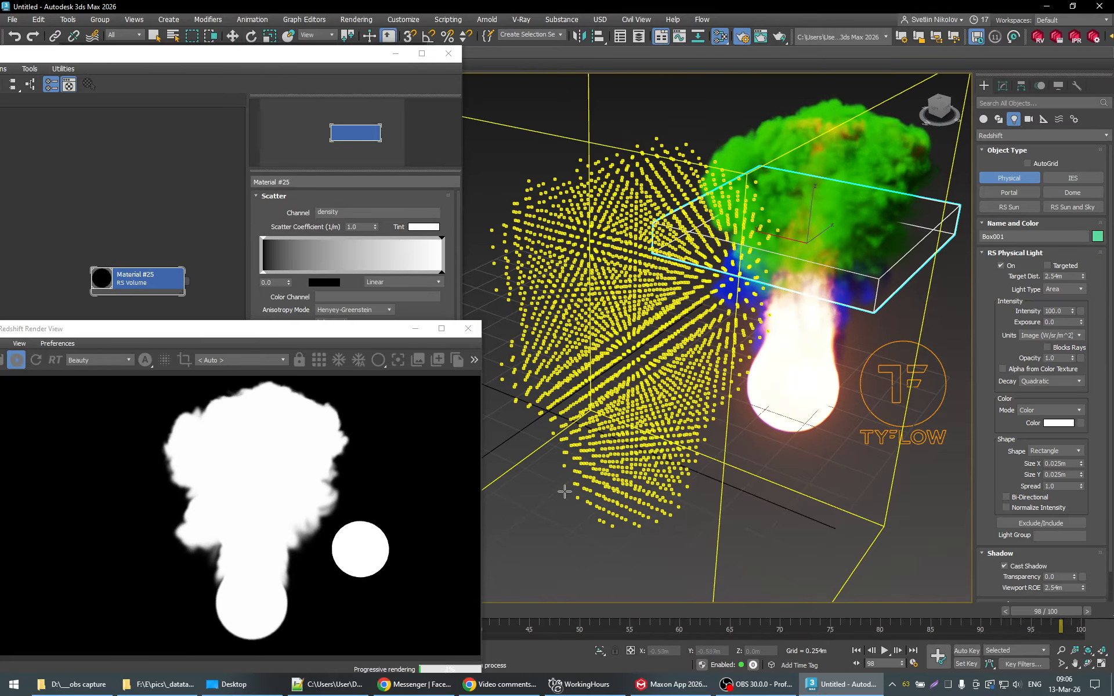
drag(536, 493, 652, 87)
Step: Move the physical light over to the side of the smoke and rotate it to aim down at the volume
key(w)
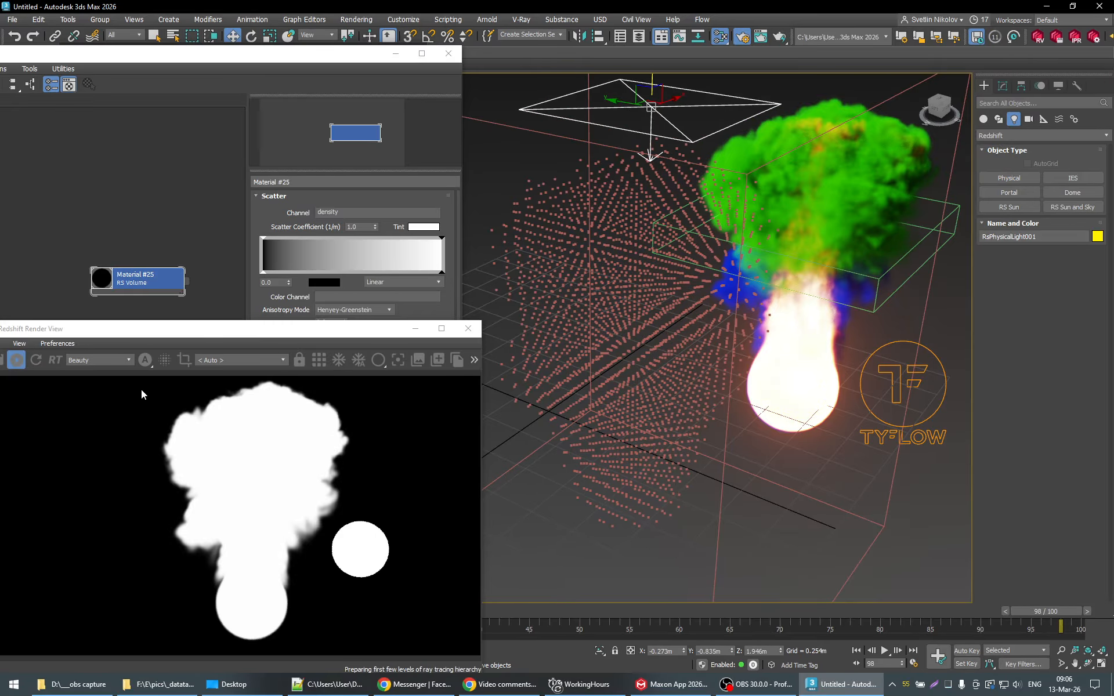
scroll(685, 323, down, 8)
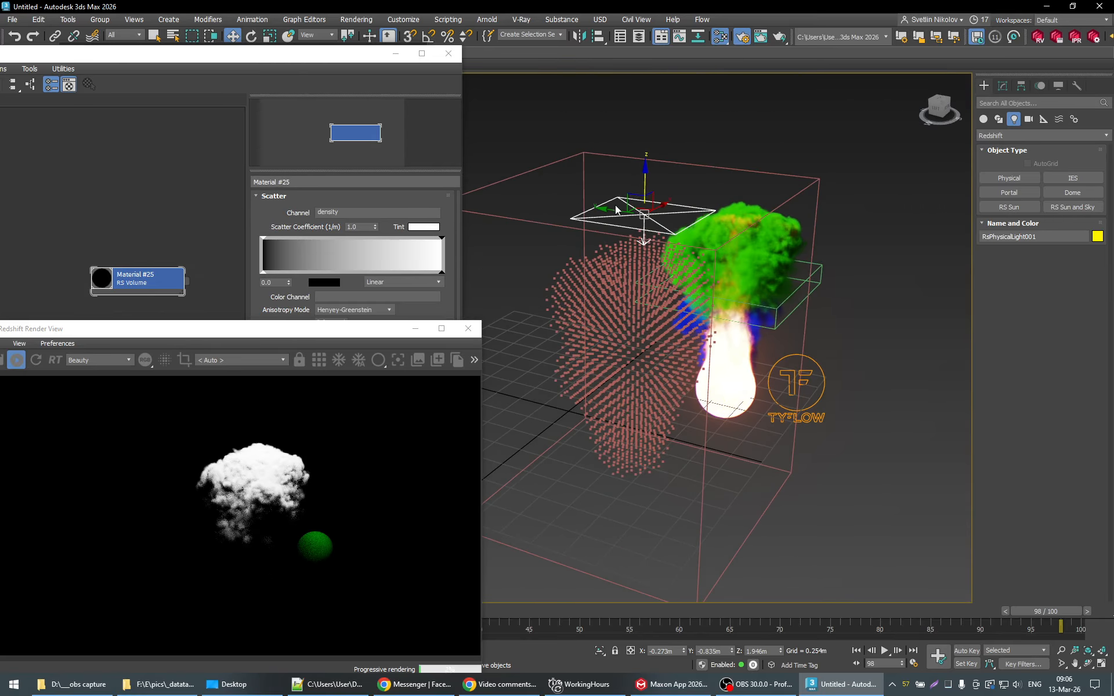
drag(613, 213, 783, 237)
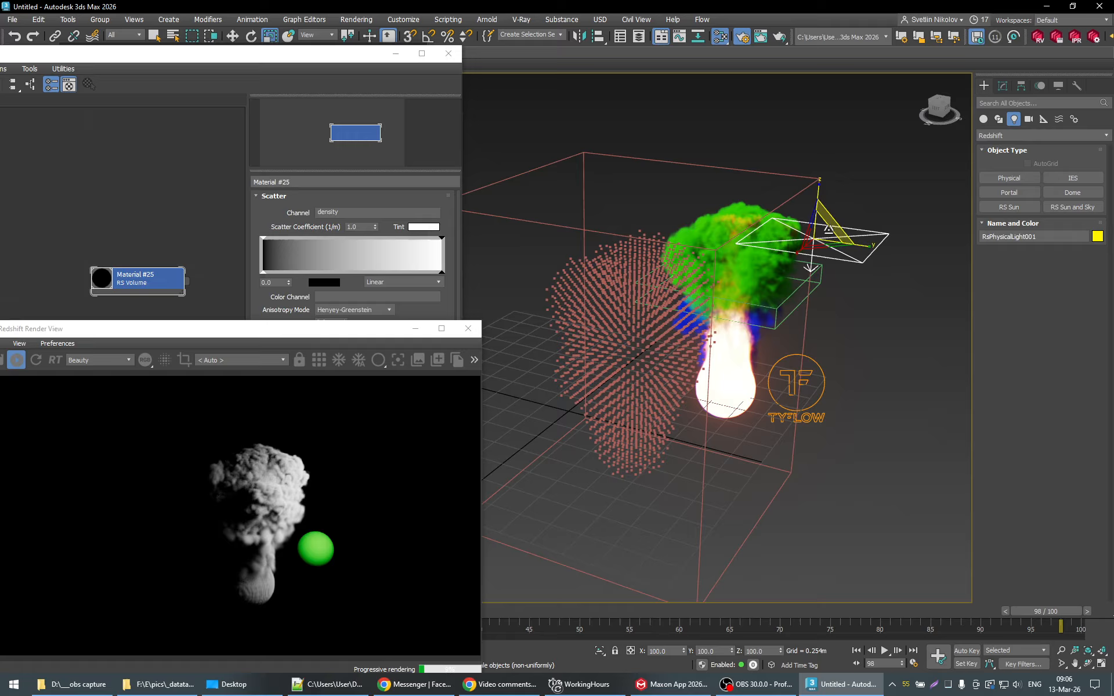
key(e)
drag(844, 272, 878, 253)
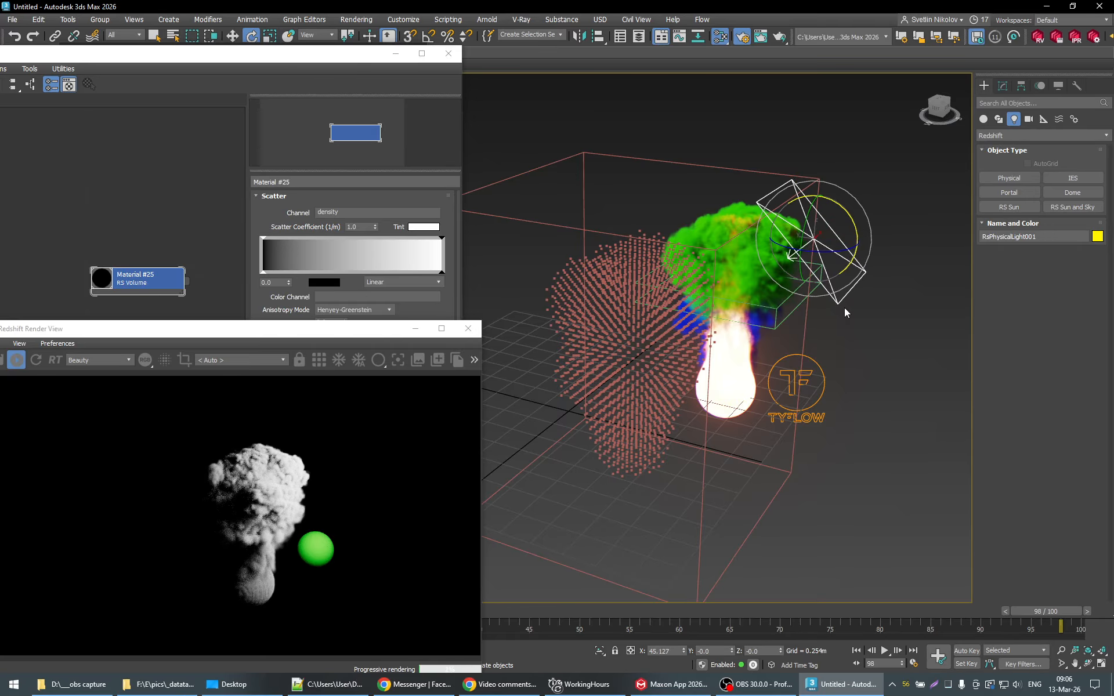
key(q)
Step: Examine the lit smoke from a new angle and move the render view clear of the volume material's parameters
alt+middle_drag(796, 429, 778, 403)
middle_drag(778, 403, 780, 339)
alt+middle_drag(780, 339, 754, 409)
middle_drag(754, 409, 812, 456)
drag(344, 334, 388, 322)
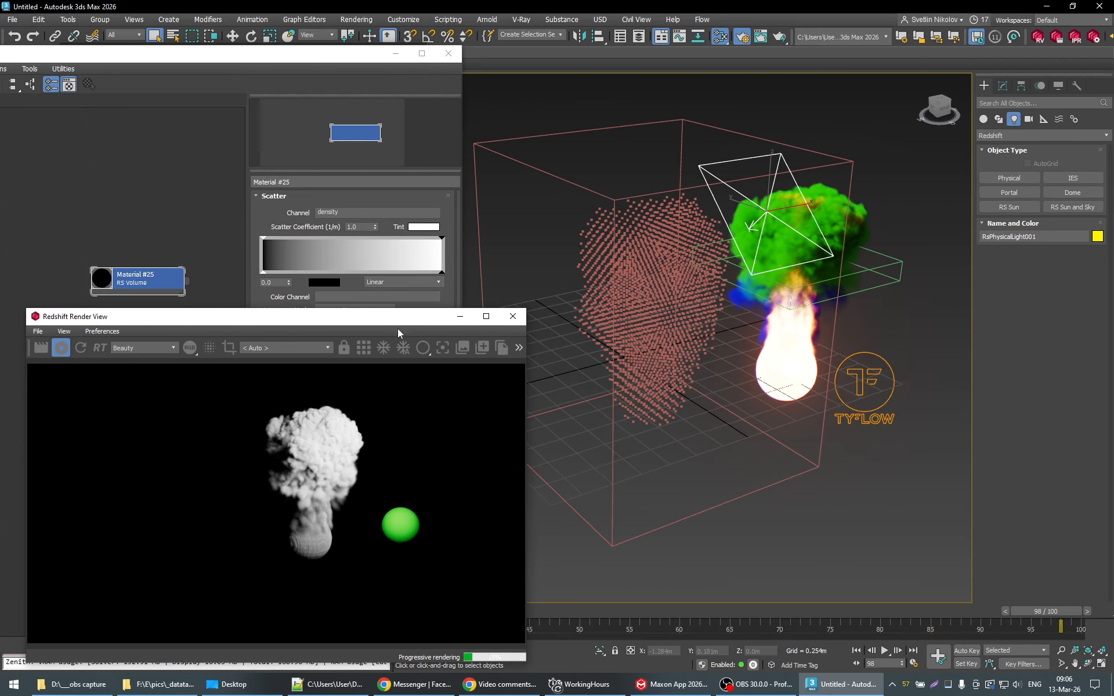
middle_drag(712, 418, 746, 437)
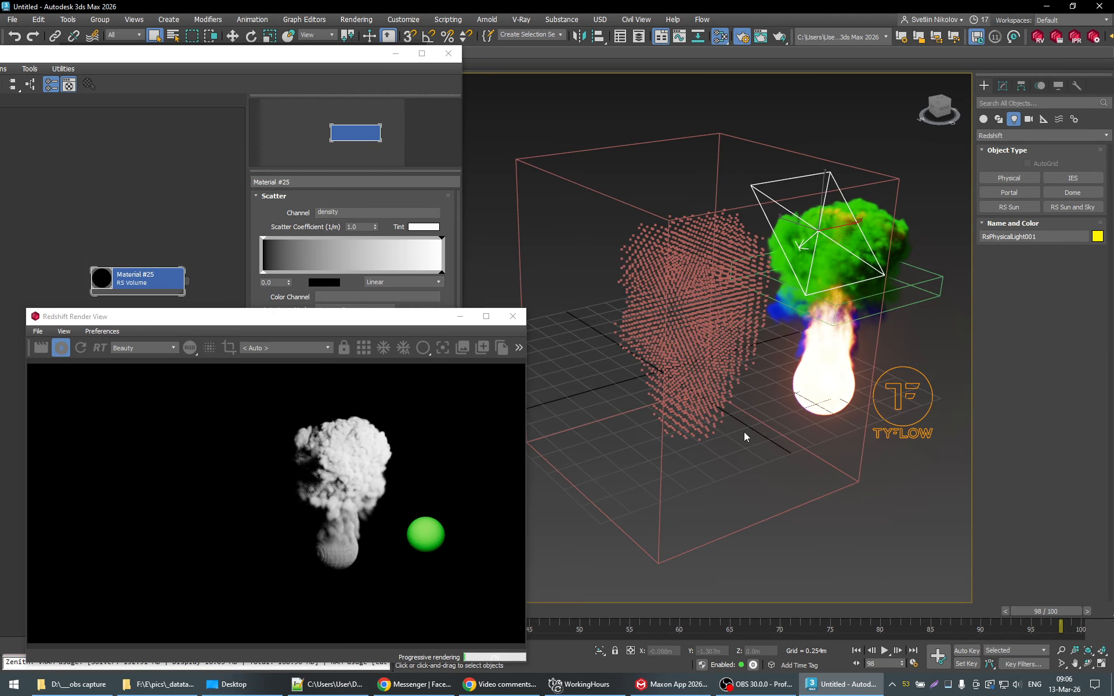
click(455, 272)
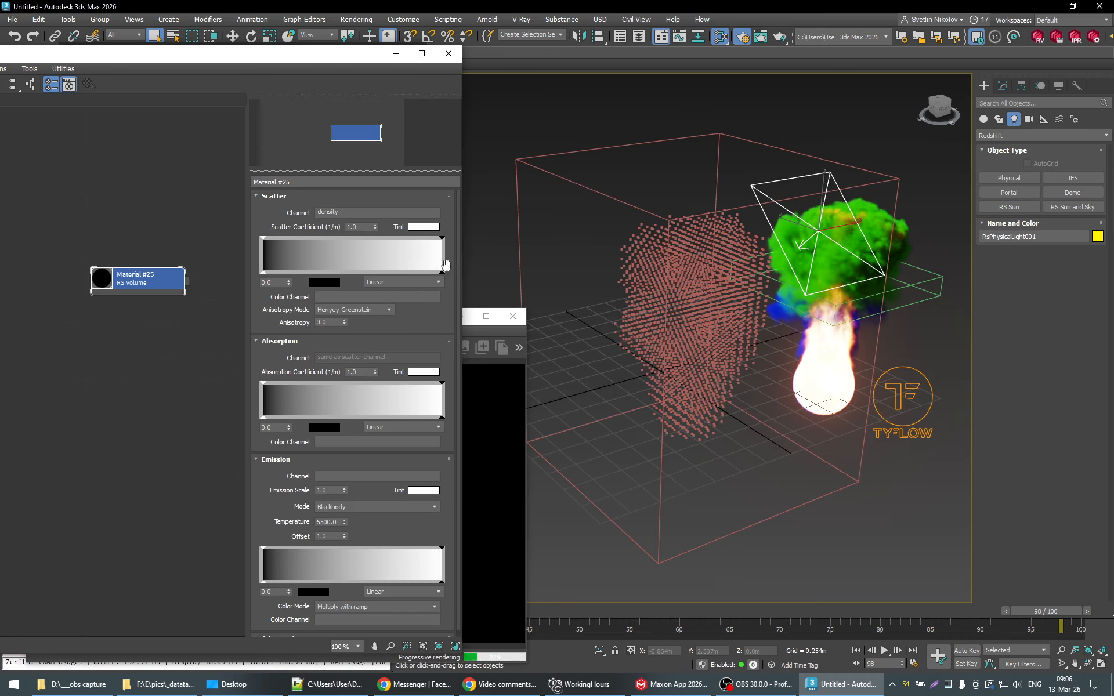
click(467, 317)
drag(467, 317, 756, 389)
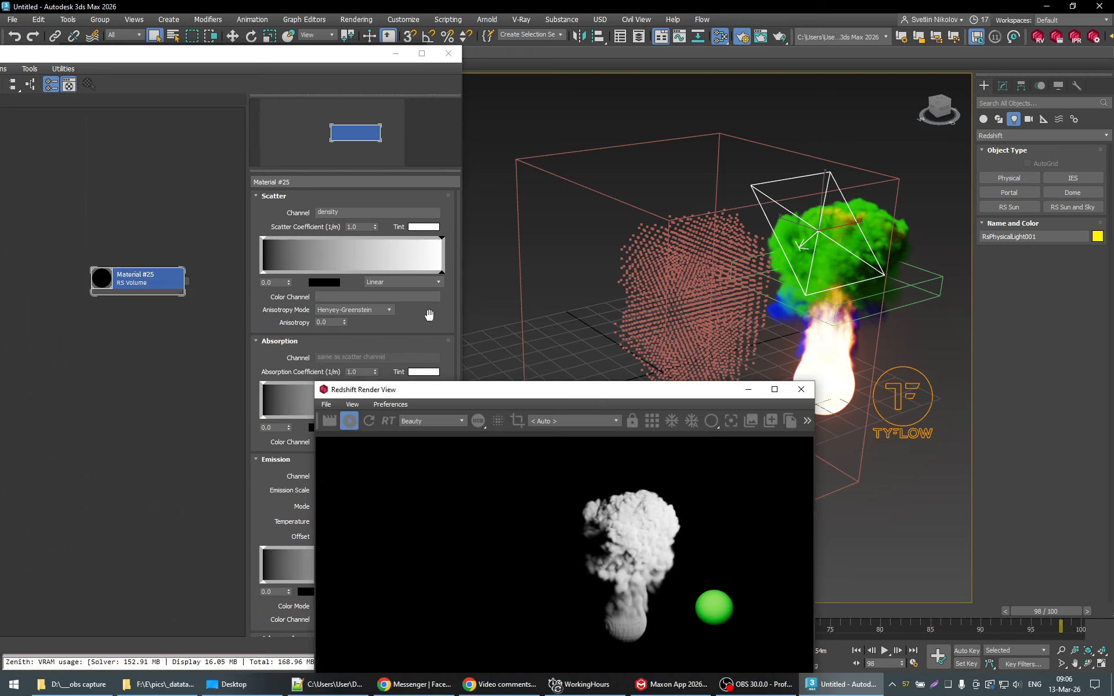
click(429, 315)
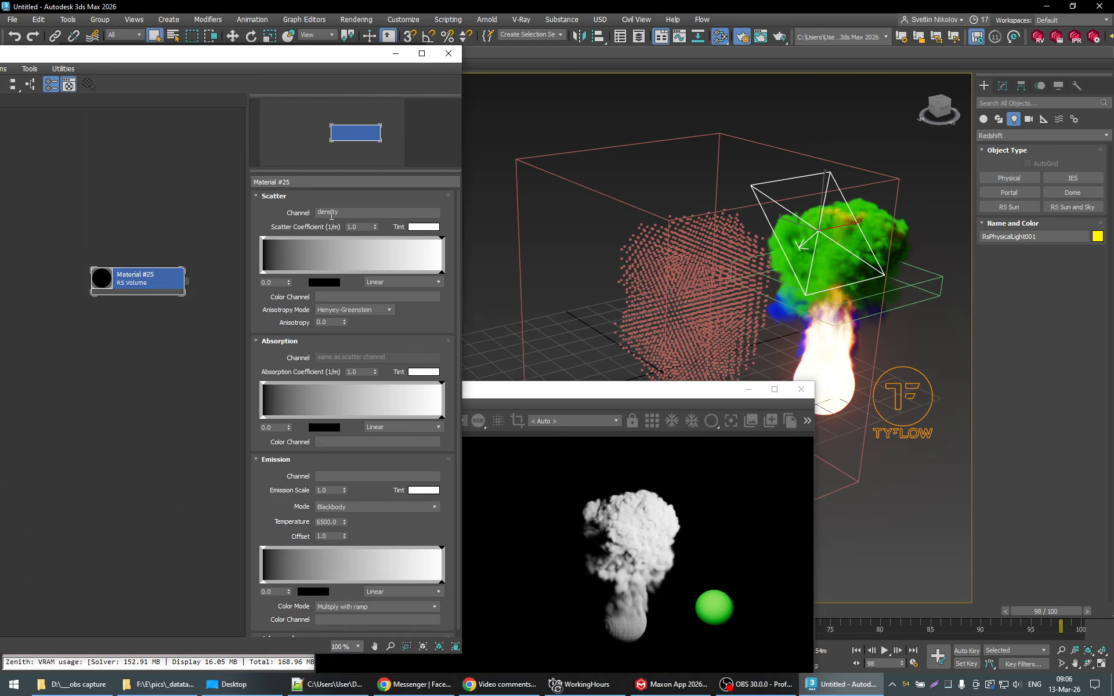
Step: Set the volume material's Scatter Color Channel to color and refresh the interactive render
click(333, 214)
click(268, 351)
click(329, 297)
click(300, 214)
click(295, 212)
click(331, 297)
click(504, 385)
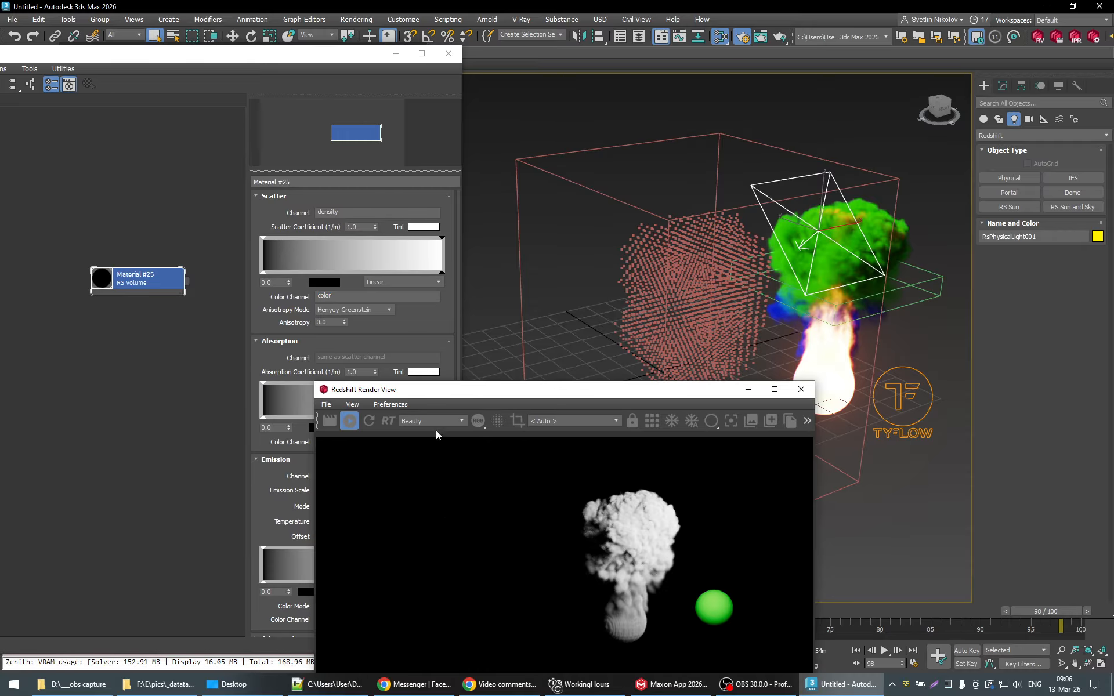
click(351, 422)
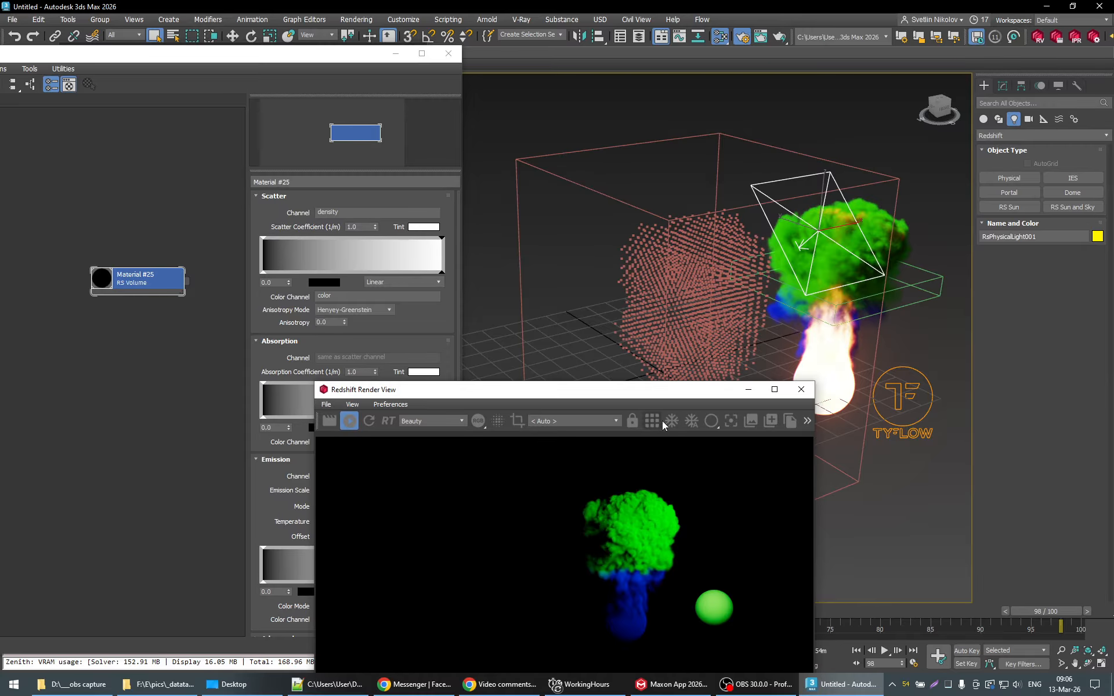
Step: Examine the colored smoke render in a closer view at frames 86 and 85
drag(666, 393, 431, 342)
drag(1060, 612, 936, 622)
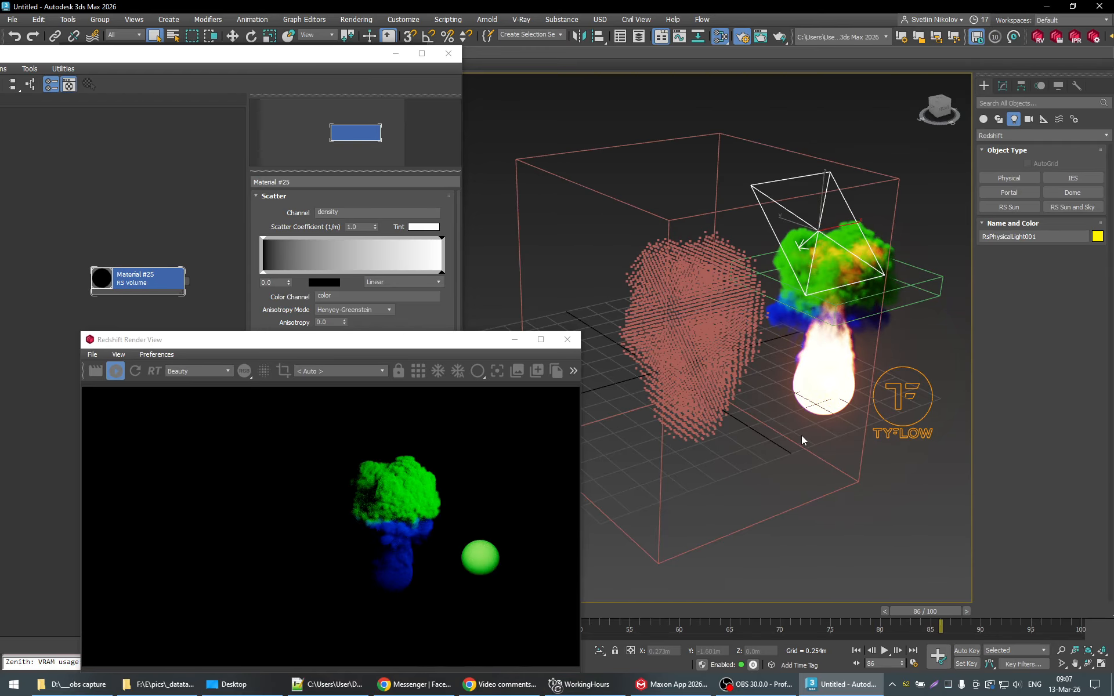
click(1061, 651)
drag(826, 468, 830, 455)
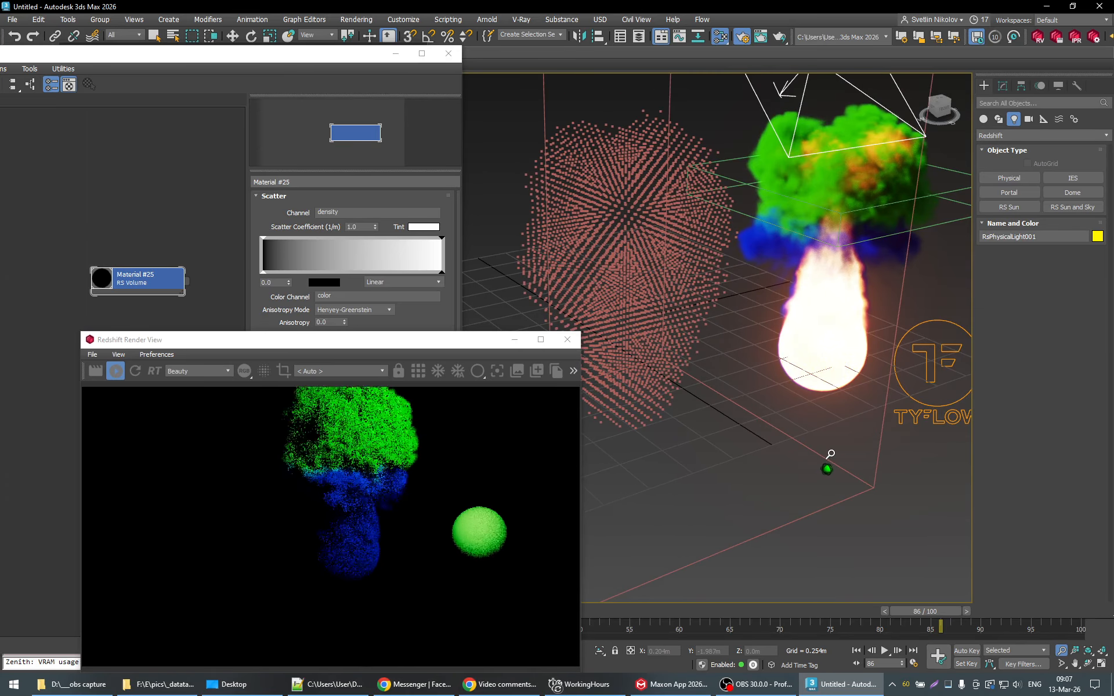
middle_drag(830, 454, 891, 499)
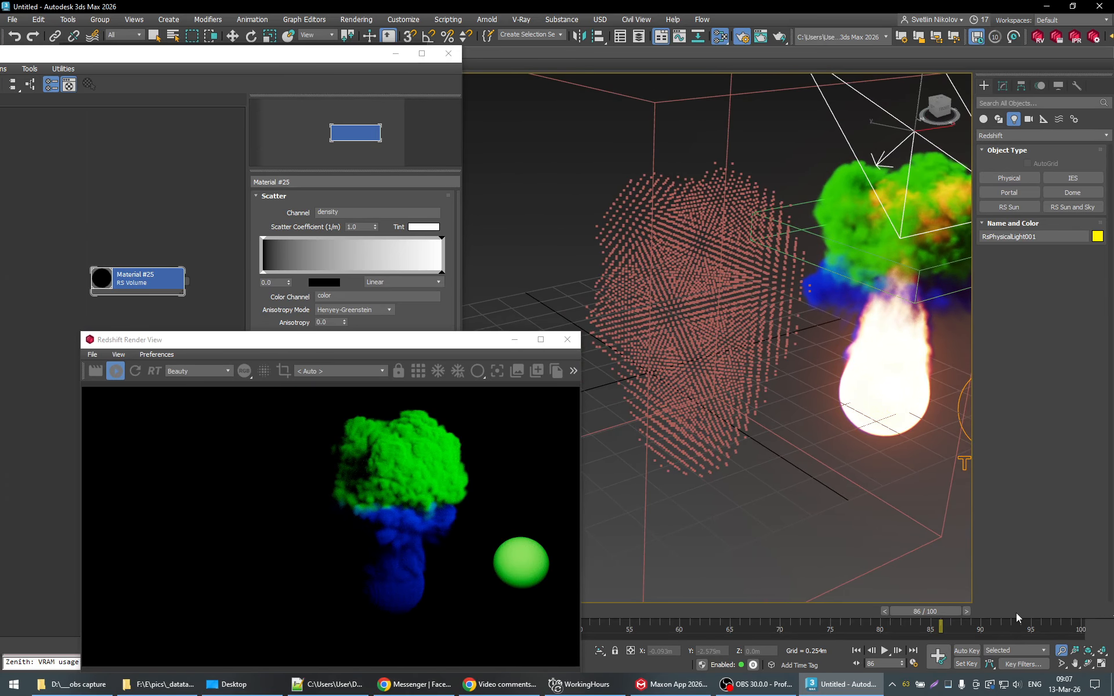
right_click(843, 467)
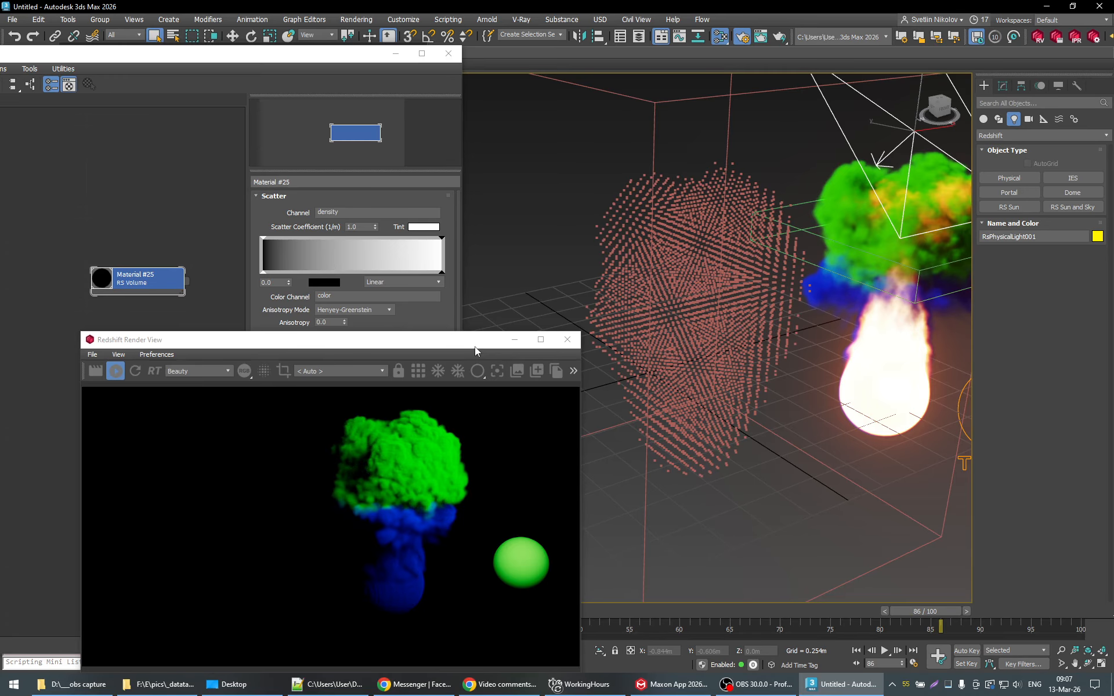
middle_drag(796, 443, 803, 450)
mouse_move(947, 612)
mouse_down()
mouse_move(1001, 612)
mouse_move(939, 616)
mouse_up()
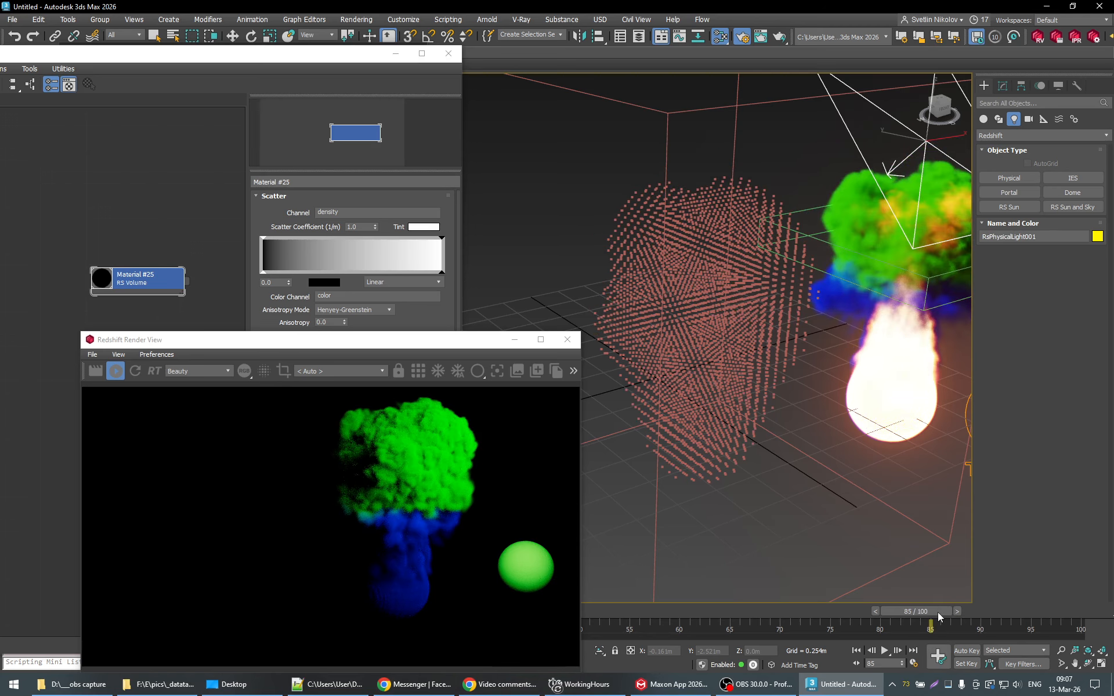
Step: Try a Scatter Coefficient of 0.1 while viewing the render's alpha channel, and return the coefficient to 1.0
click(450, 312)
drag(481, 342, 753, 418)
click(442, 321)
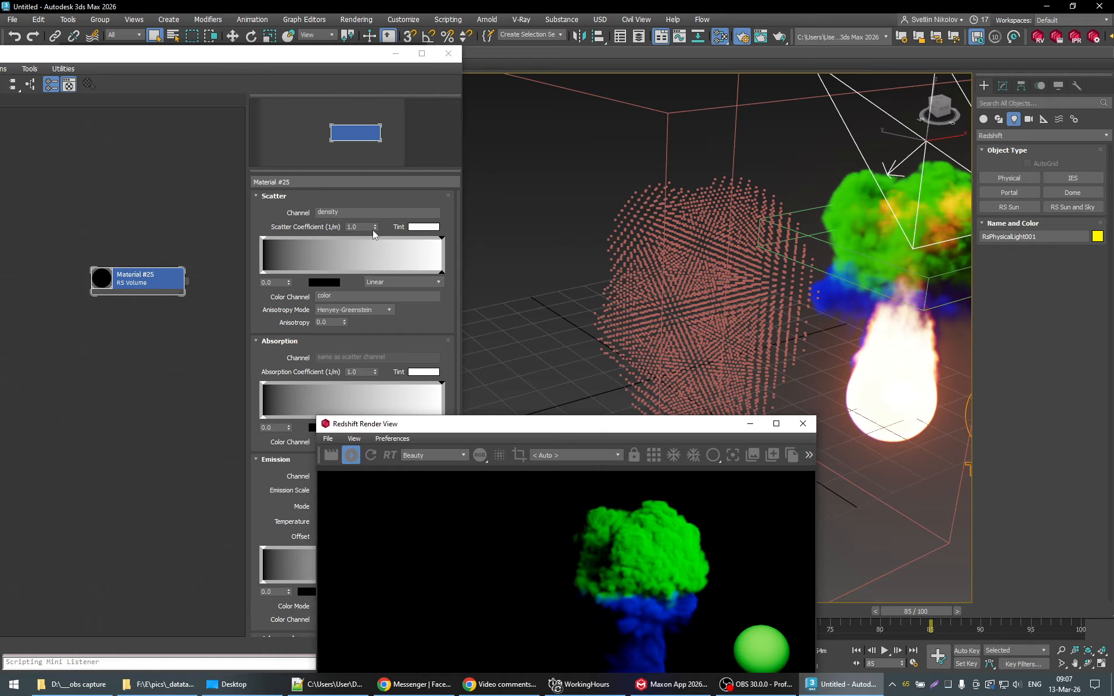
click(370, 230)
text(0.1)
key(Return)
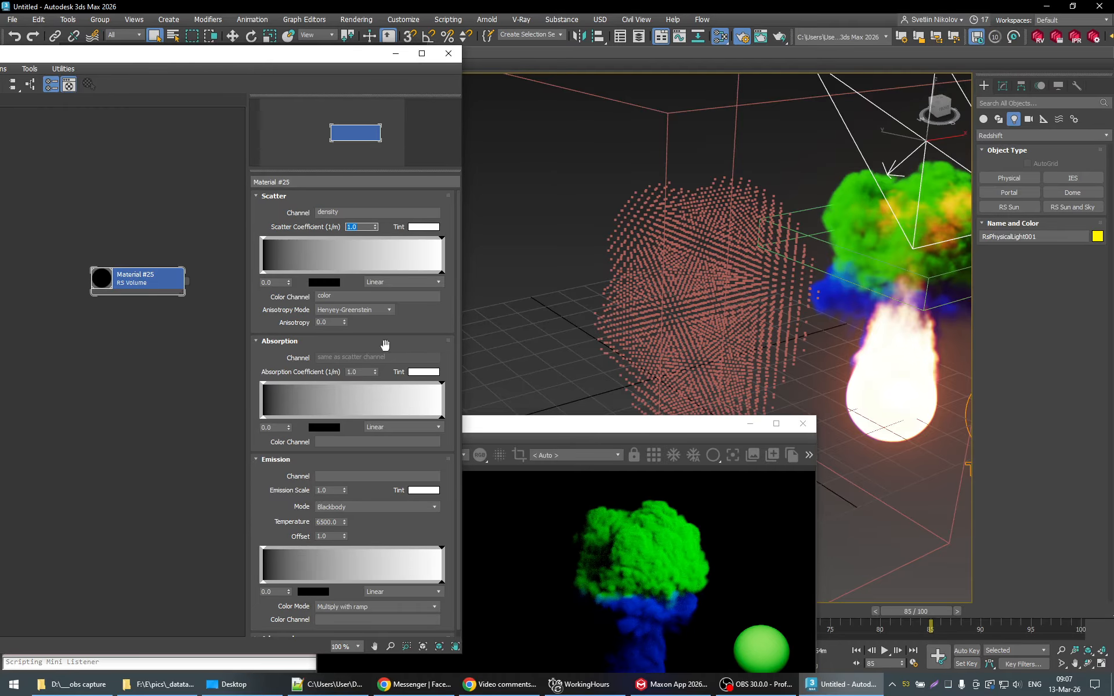
click(503, 428)
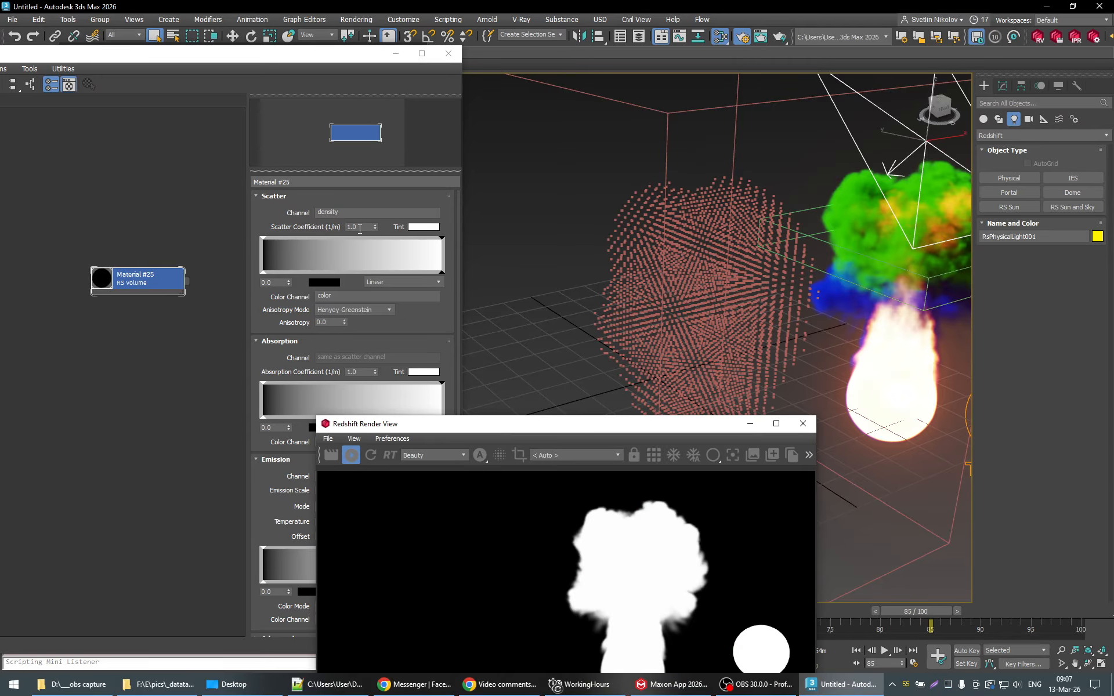
click(277, 232)
text(0.1)
key(Return)
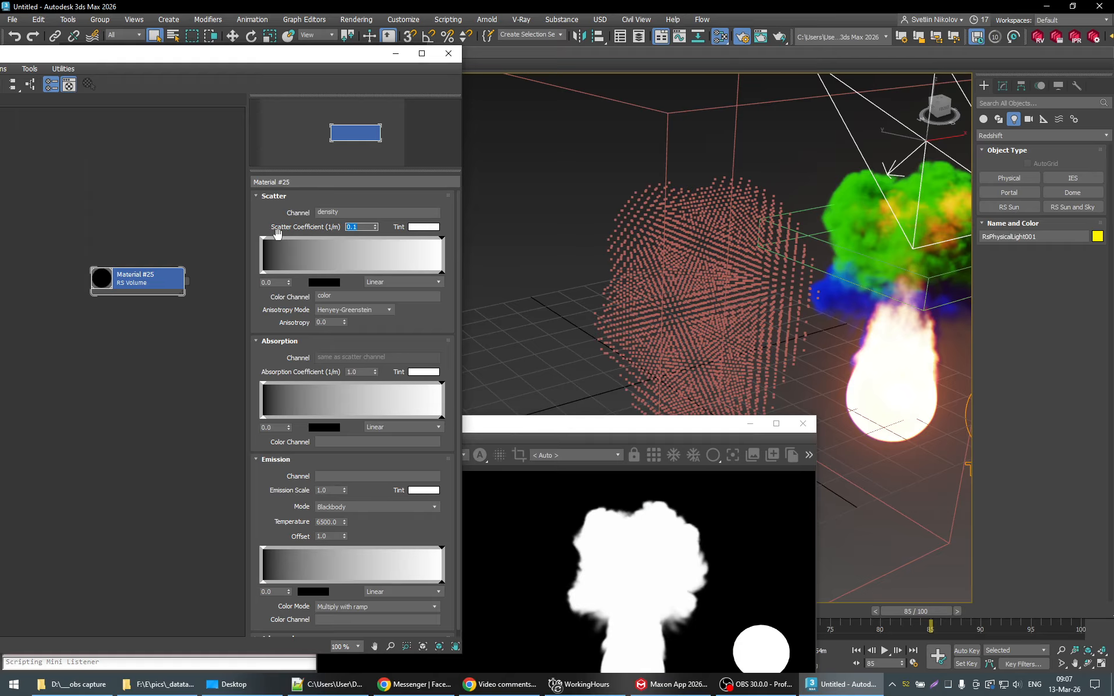
text(2)
key(Return)
Step: Try Absorption Coefficients of 0.1 and 10 on the volume material, checking the render, and return the value to 1.0
click(355, 371)
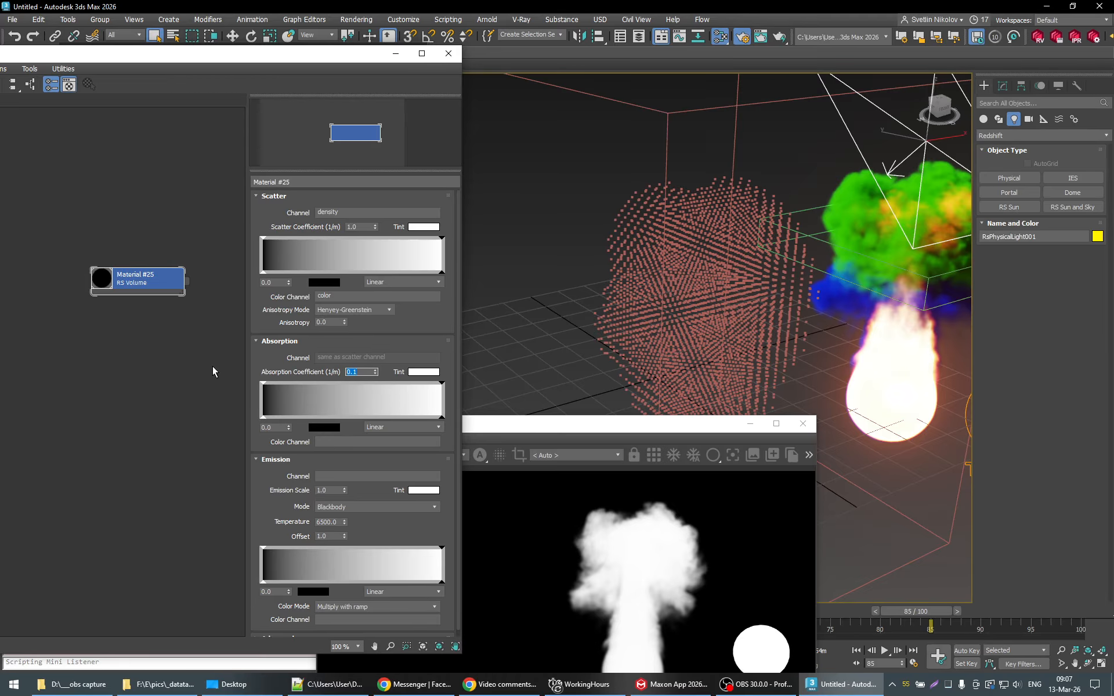
text(10)
key(Return)
click(497, 469)
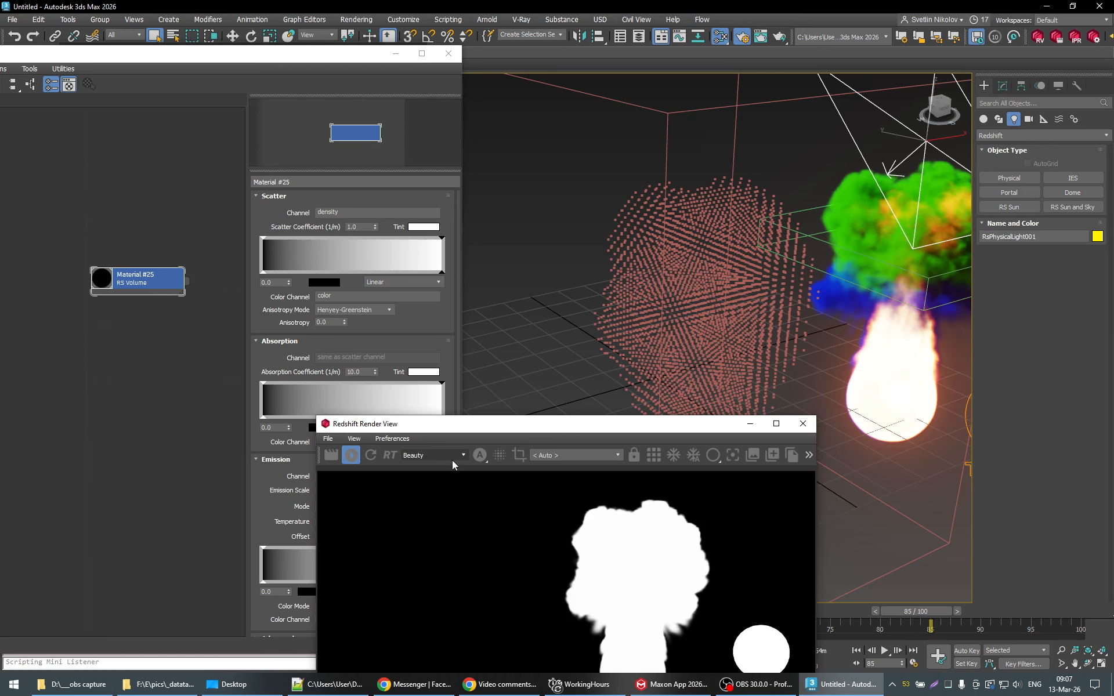
click(427, 344)
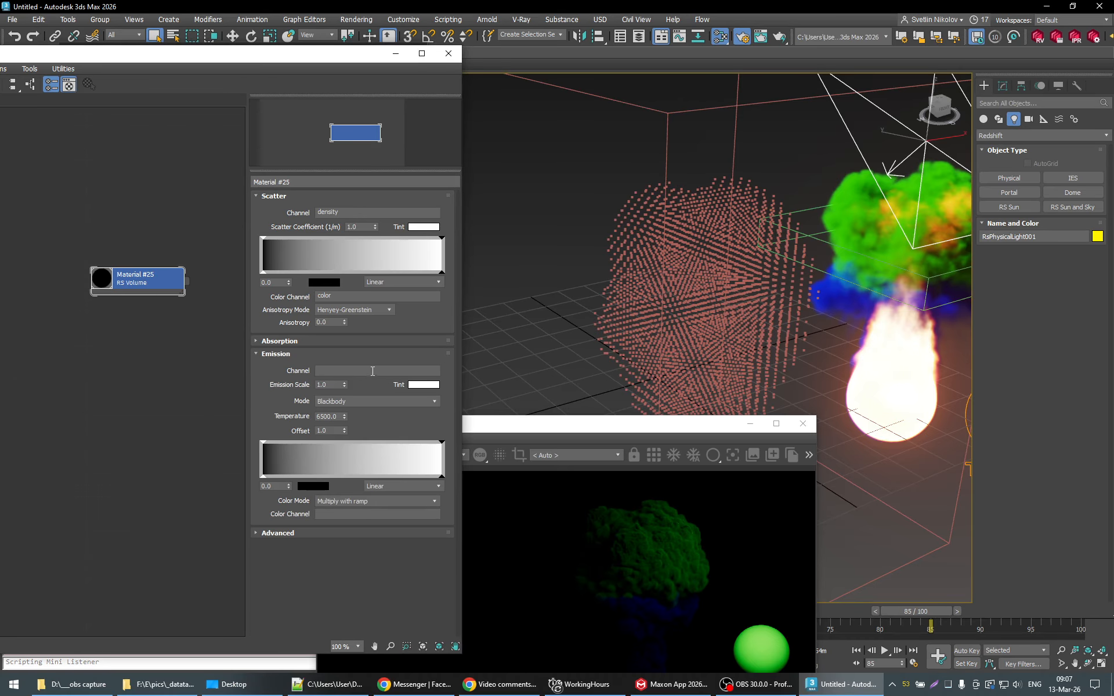
click(353, 344)
double_click(361, 371)
text(1)
key(Return)
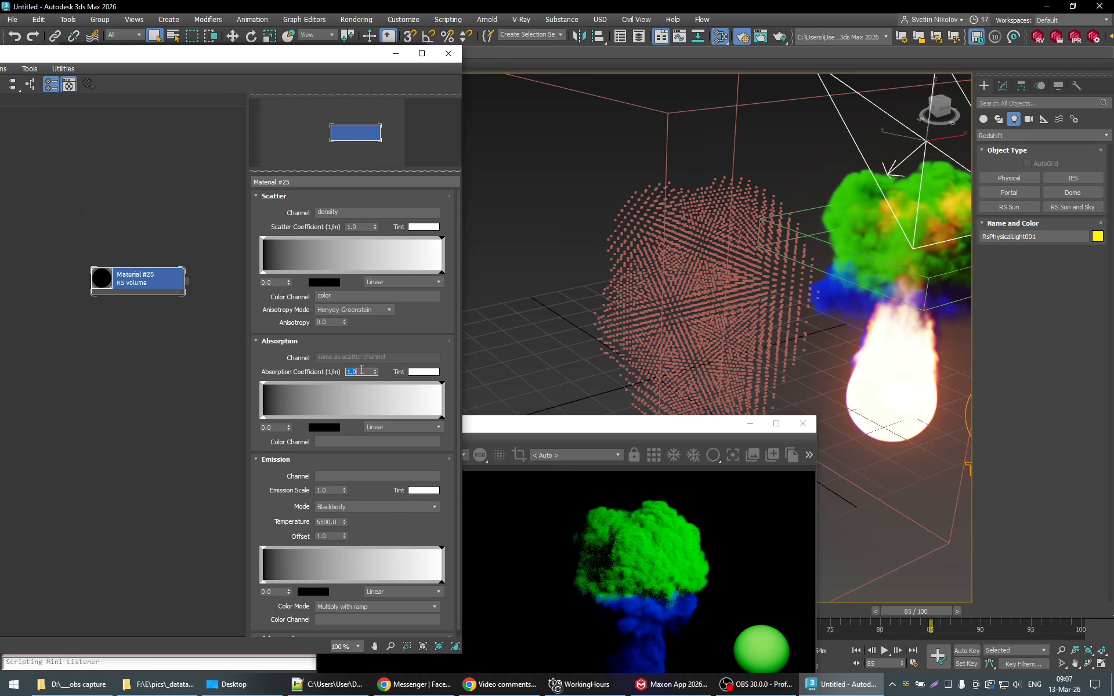
Step: Set the physical light's intensity to 300
drag(687, 431, 631, 390)
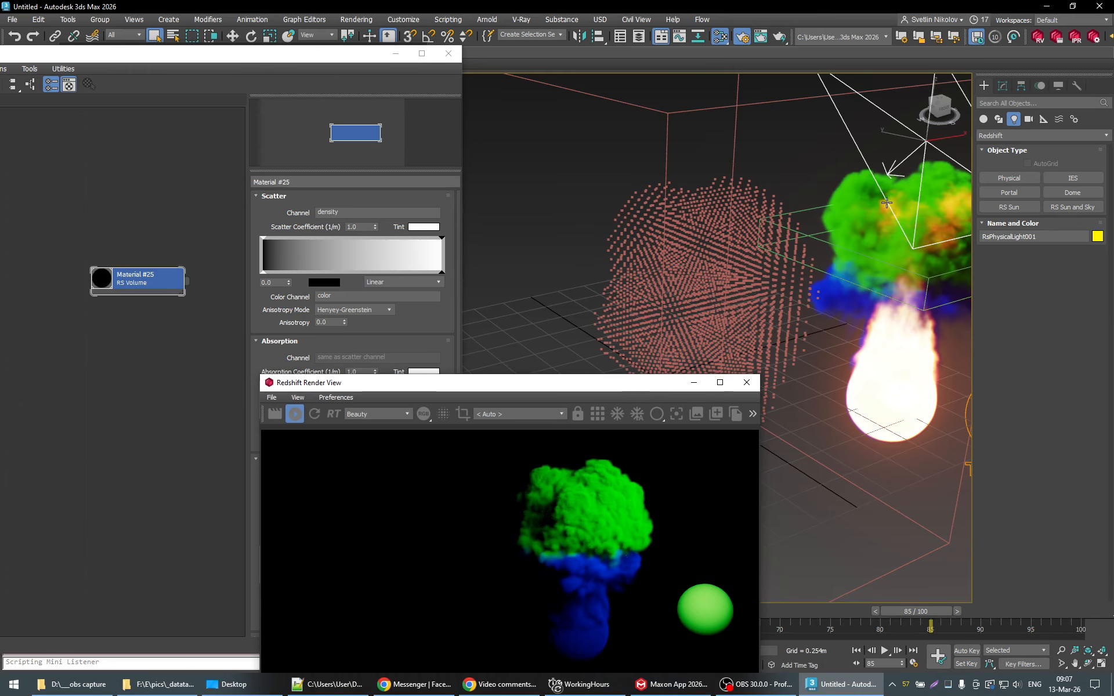
click(1003, 86)
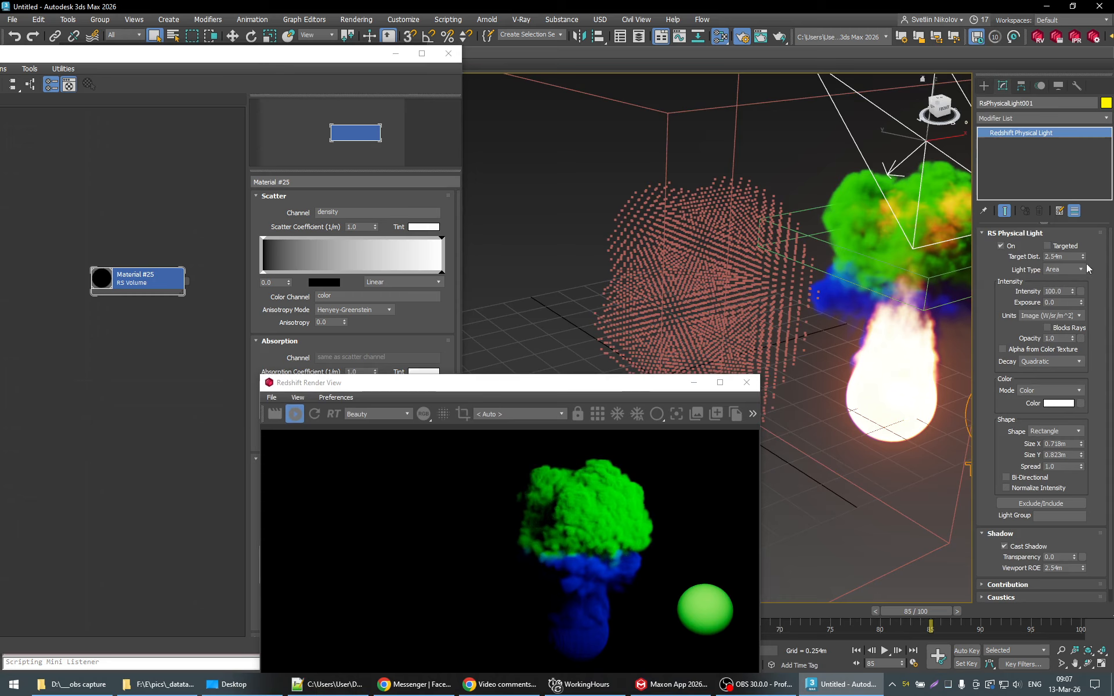
double_click(1052, 290)
text(300)
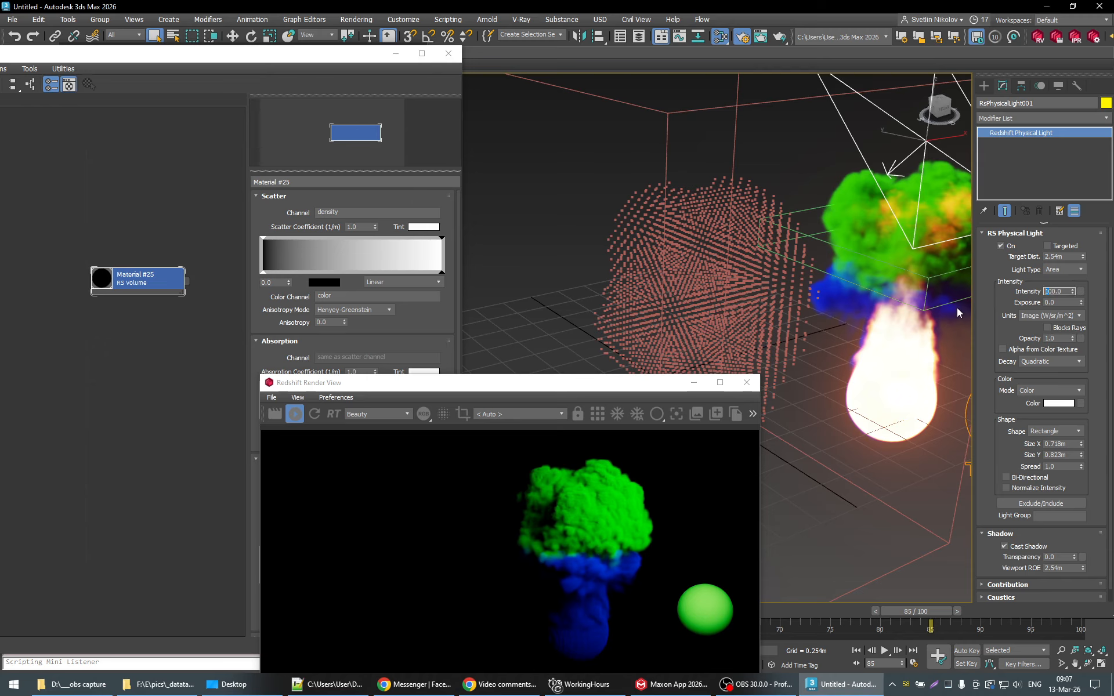
key(Return)
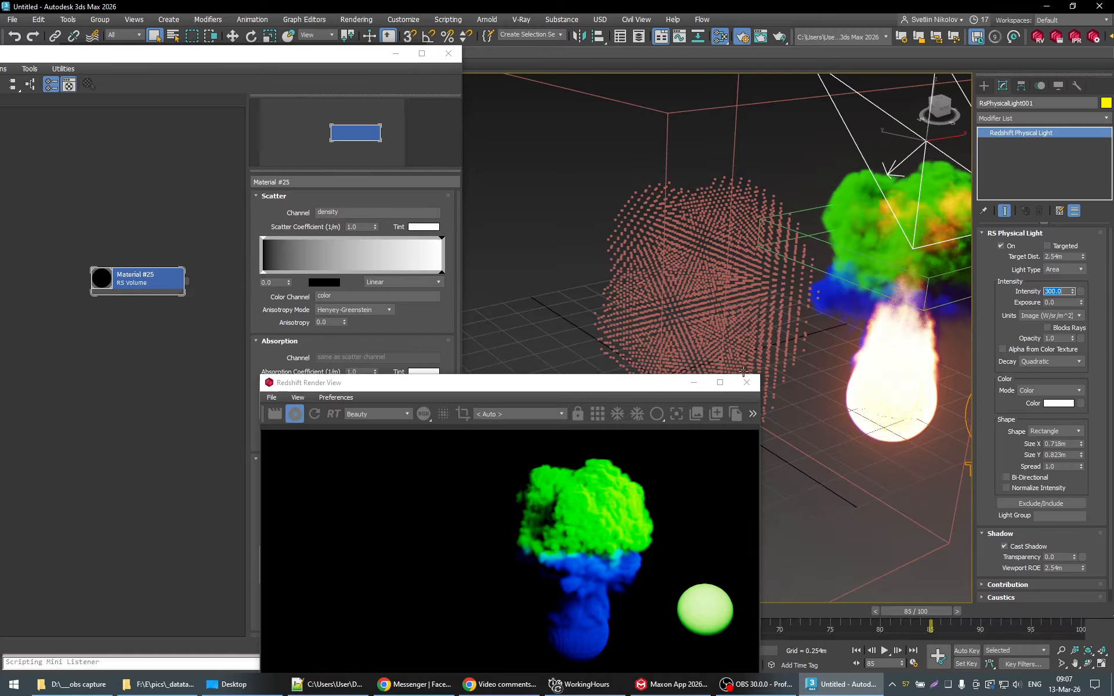
Step: Assign the velocity grid as the first motion blur velocity grid of the Redshift Volume
drag(623, 389, 744, 440)
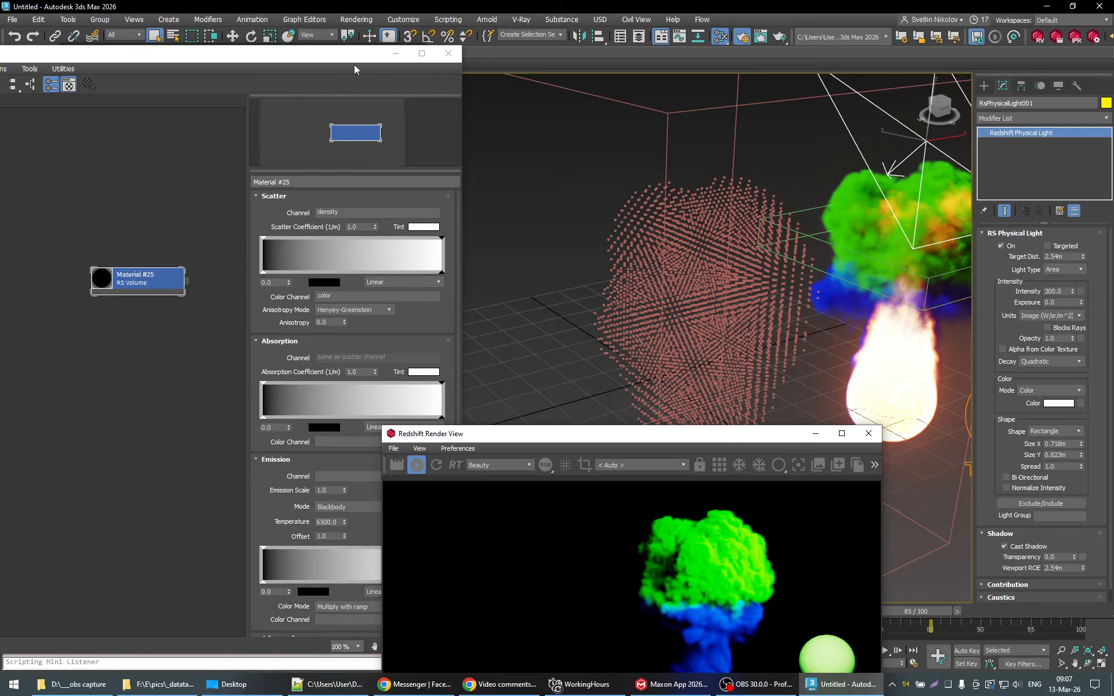
drag(355, 57, 207, 74)
drag(638, 435, 393, 346)
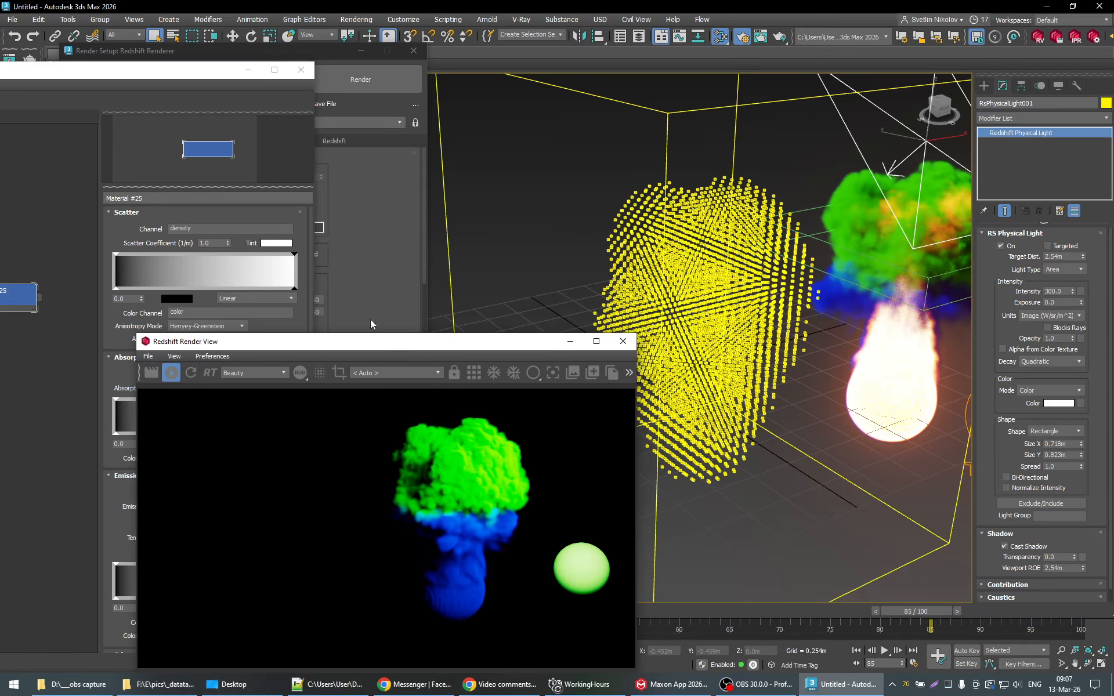
click(668, 114)
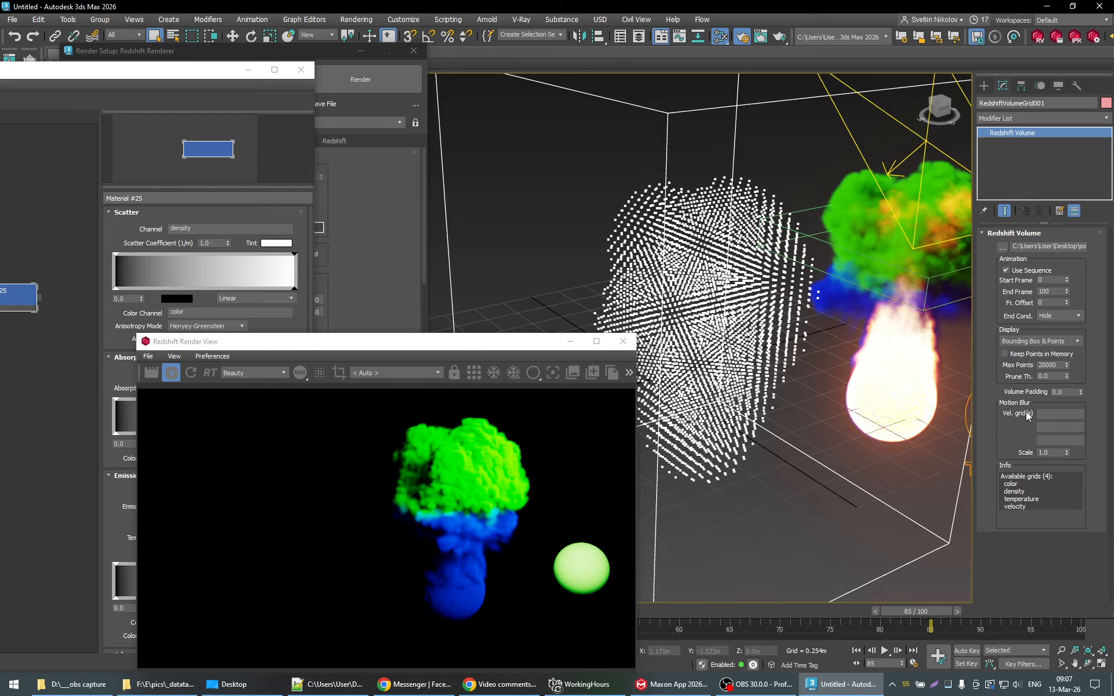
click(1055, 414)
double_click(1015, 507)
right_click(1016, 507)
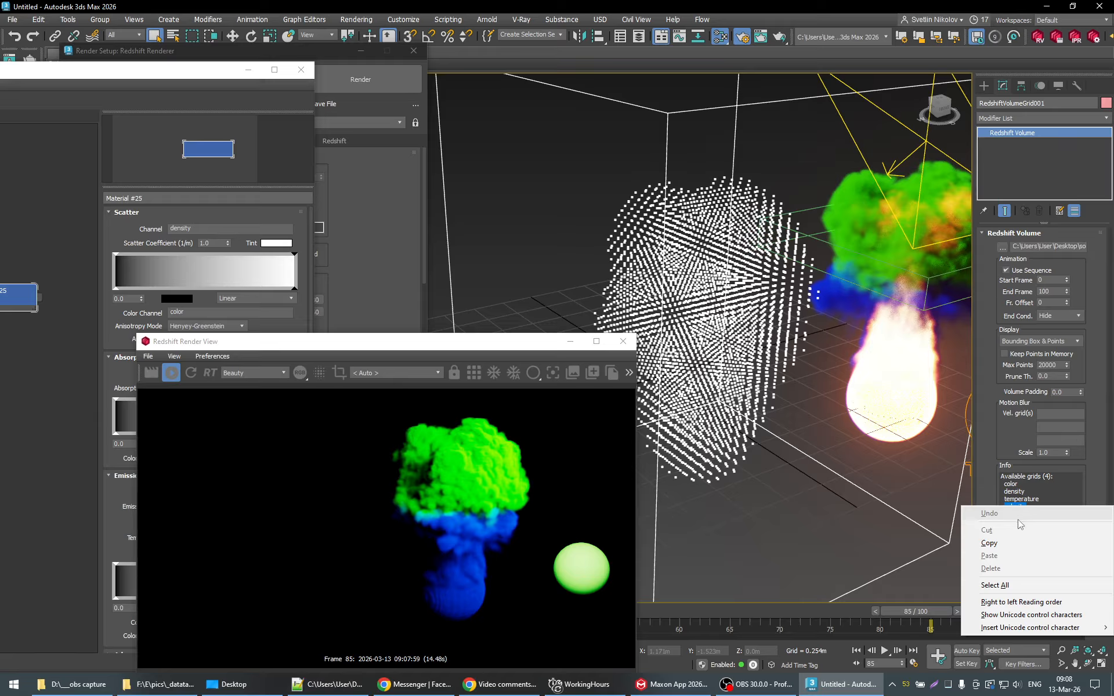
click(1002, 541)
right_click(1070, 414)
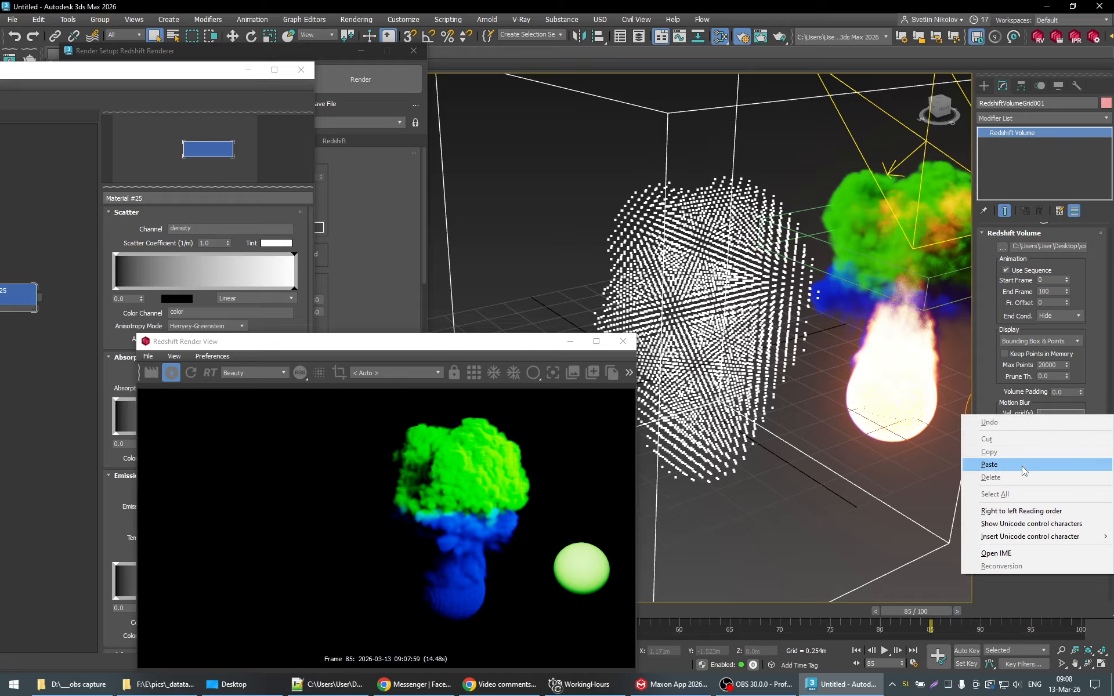
click(1059, 464)
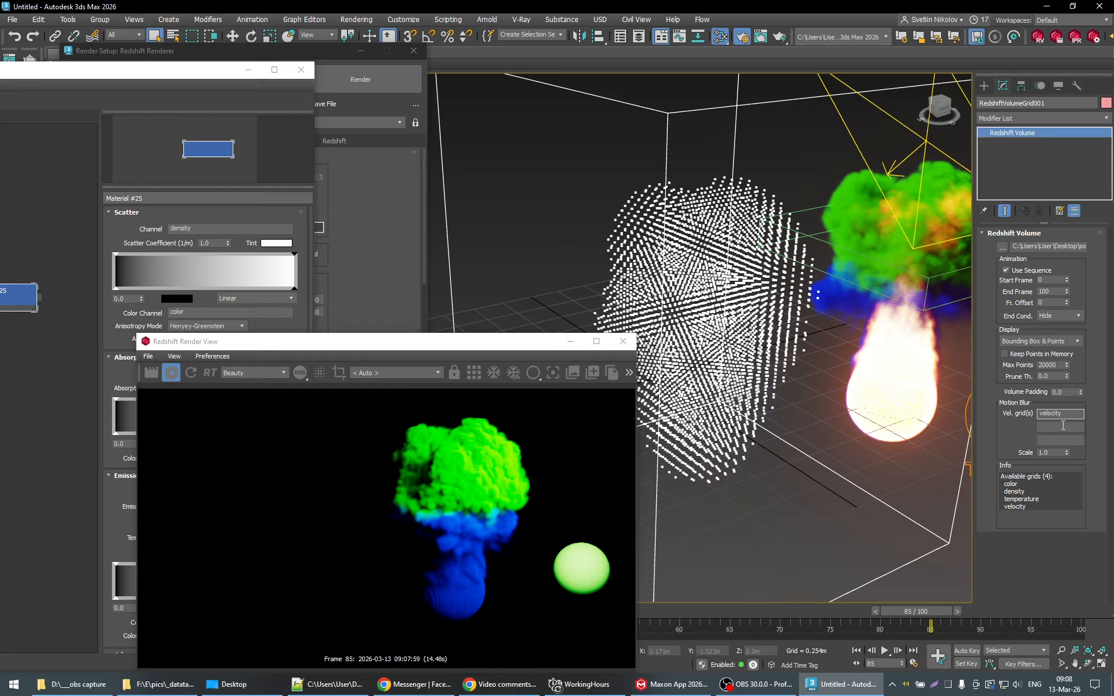
key(Return)
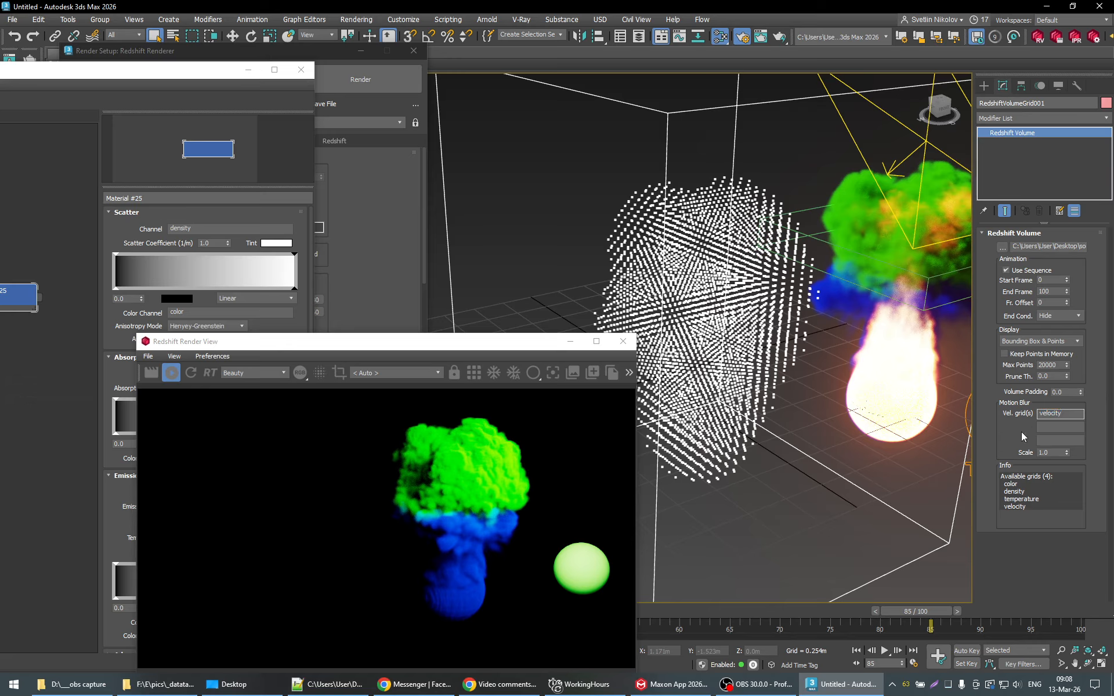
click(1057, 416)
Step: Enable Motion Blur in the Redshift renderer's basic render settings
drag(416, 344, 610, 321)
click(308, 50)
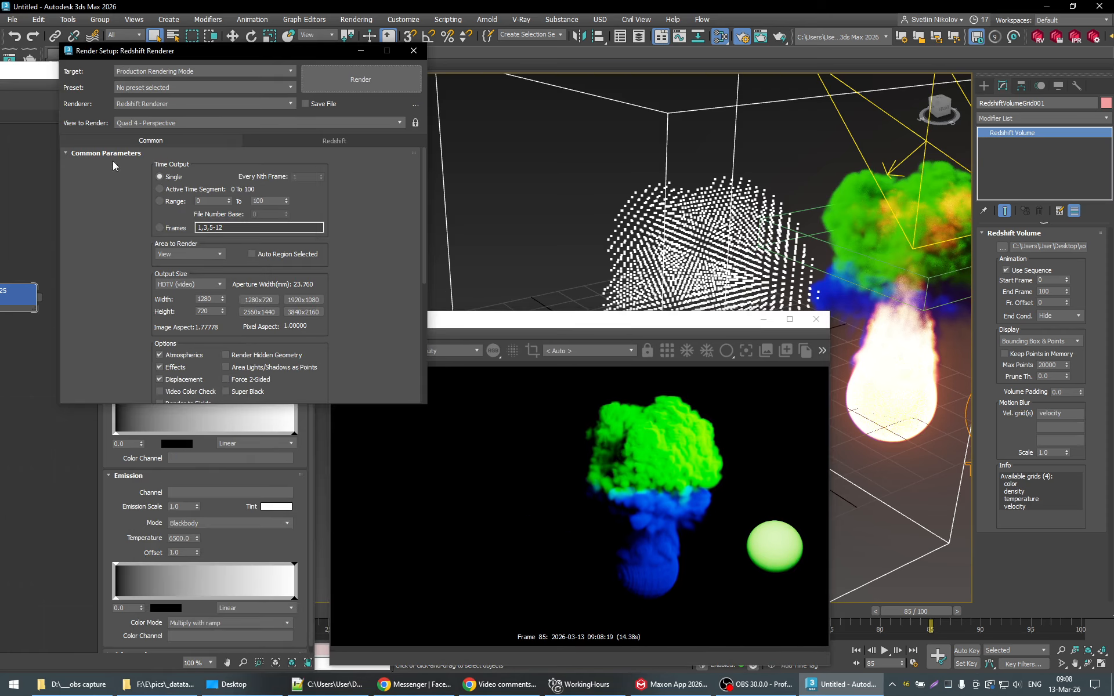
click(334, 141)
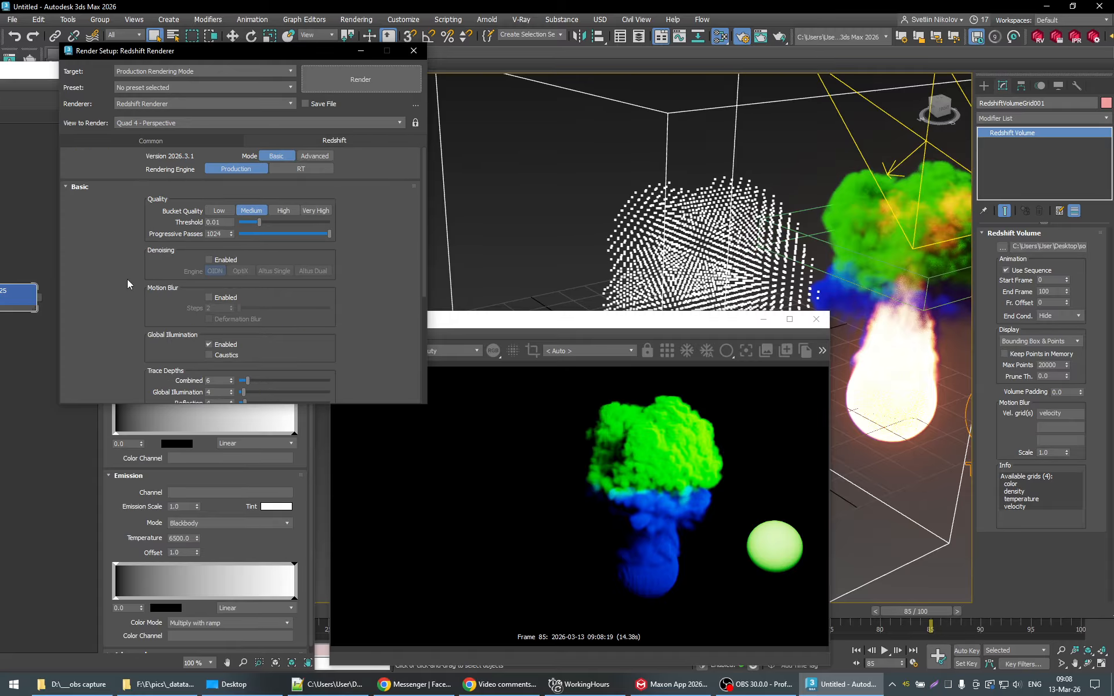
scroll(127, 280, down, 10)
scroll(127, 280, up, 6)
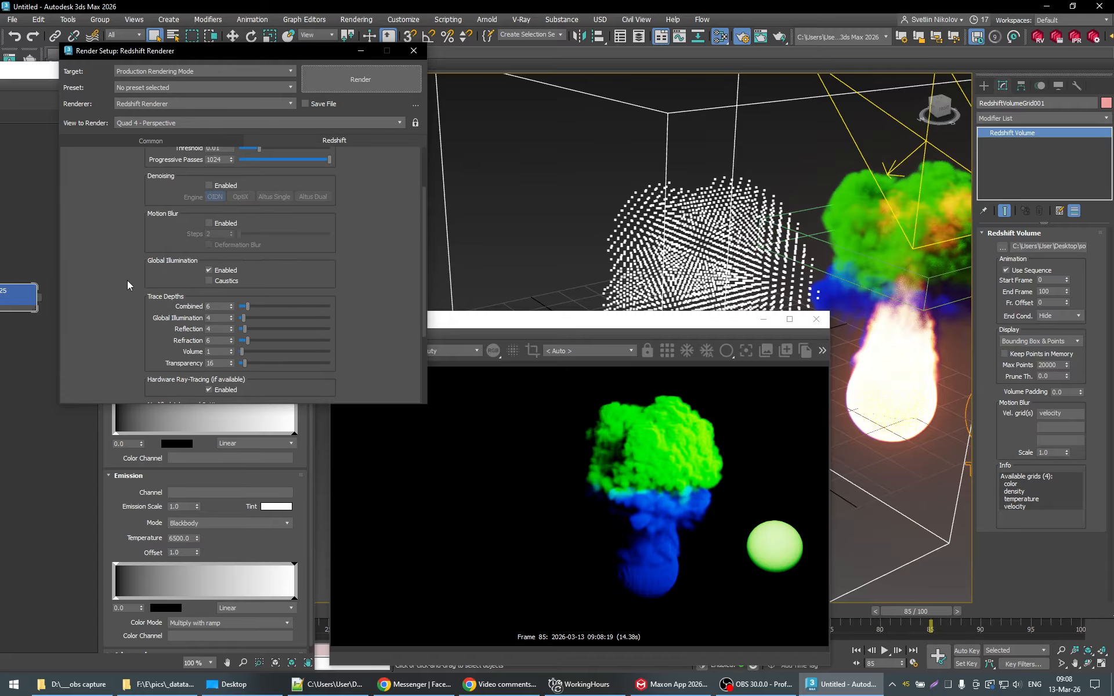
scroll(127, 280, up, 3)
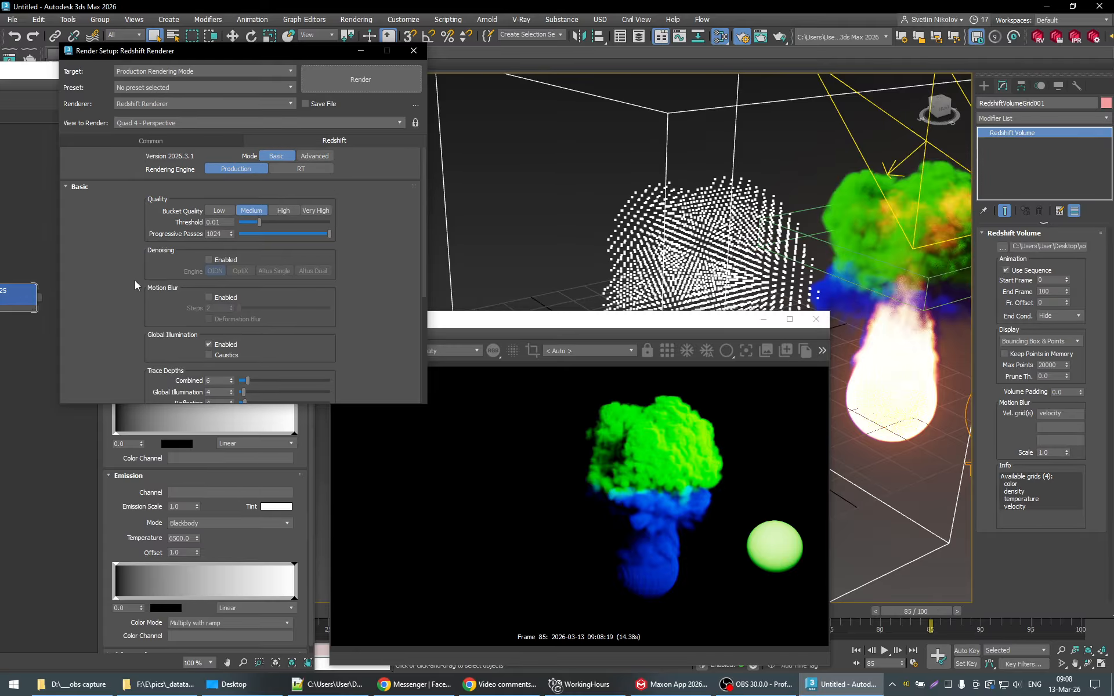
click(209, 298)
click(506, 322)
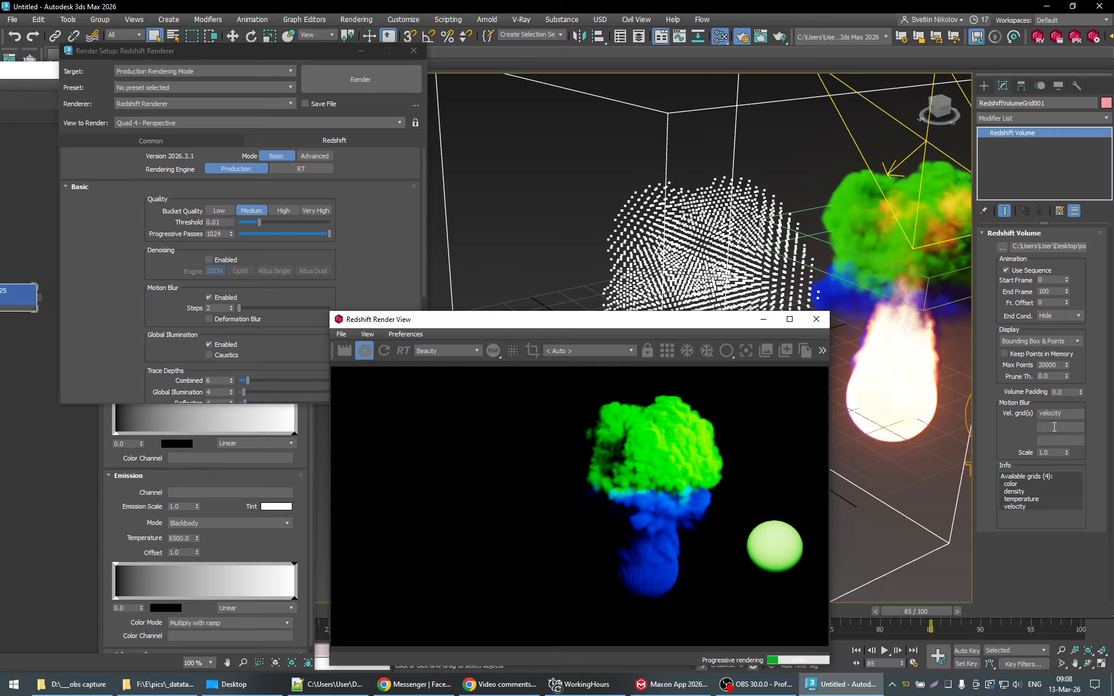
Step: Set the Redshift Volume's motion blur Scale to 10 and check the render's alpha channel
click(1054, 451)
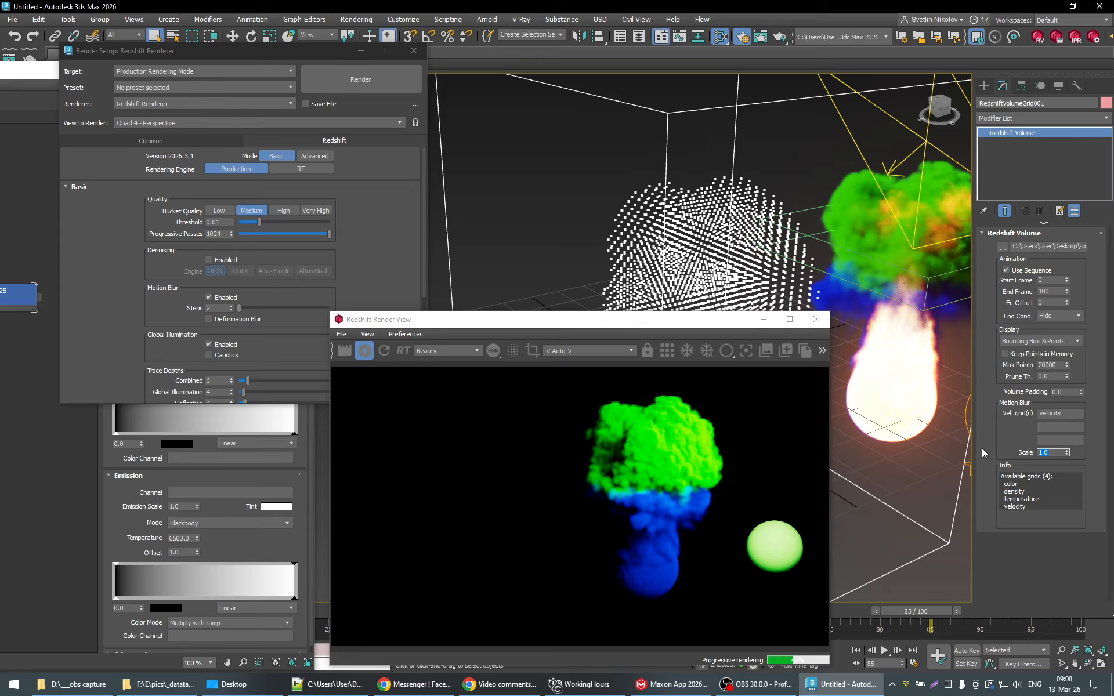
text(10)
key(Return)
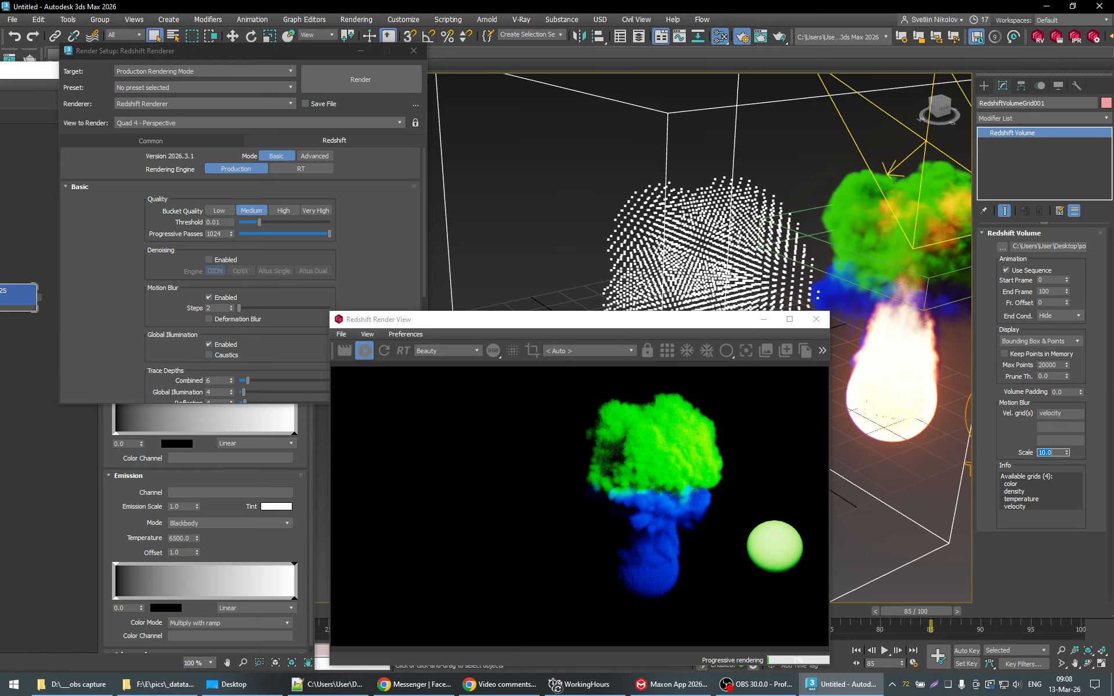
click(493, 351)
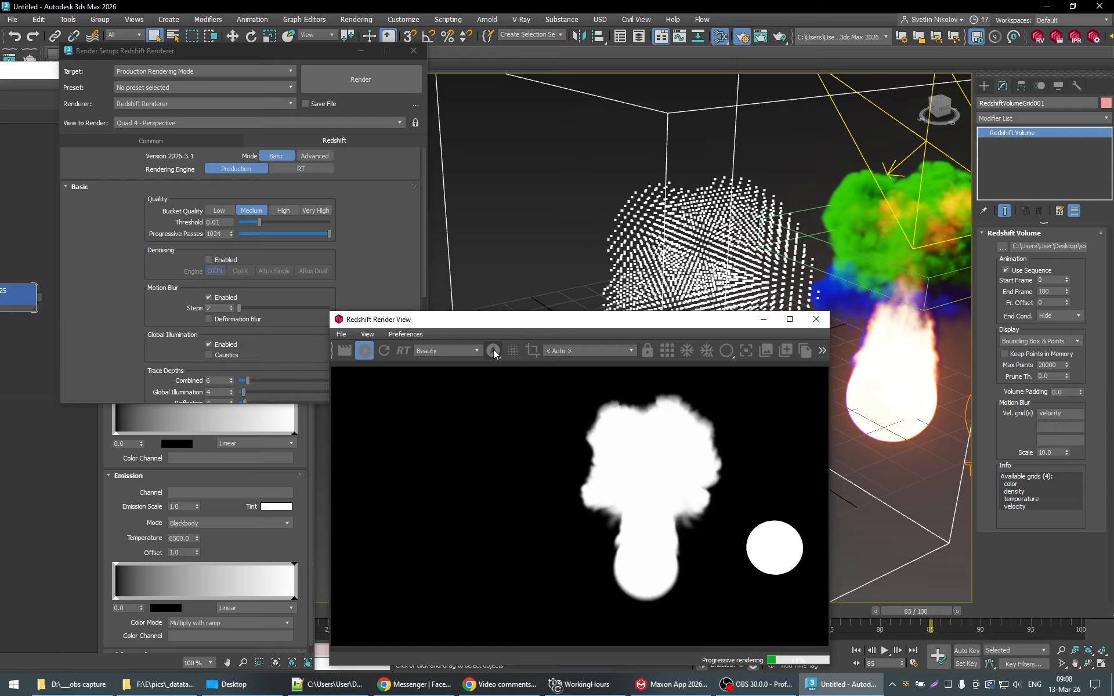
Step: Try a motion blur Scale of 100 on the volume, compare the color and alpha renders, and return the Scale to 10
click(1044, 453)
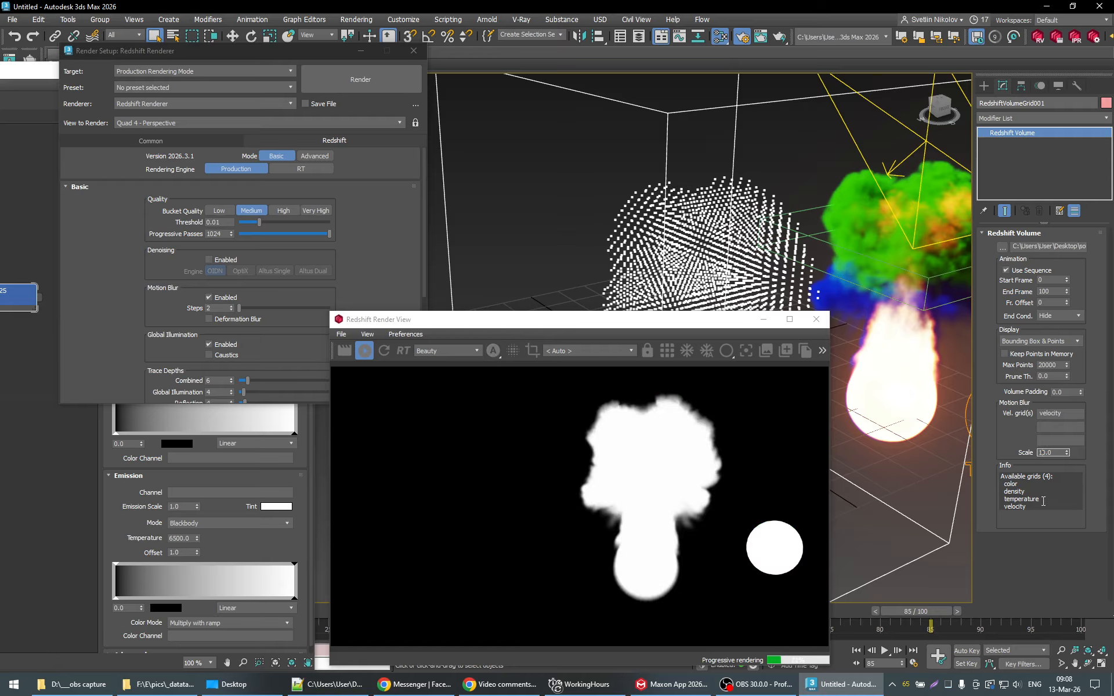
text(0)
key(Return)
click(494, 351)
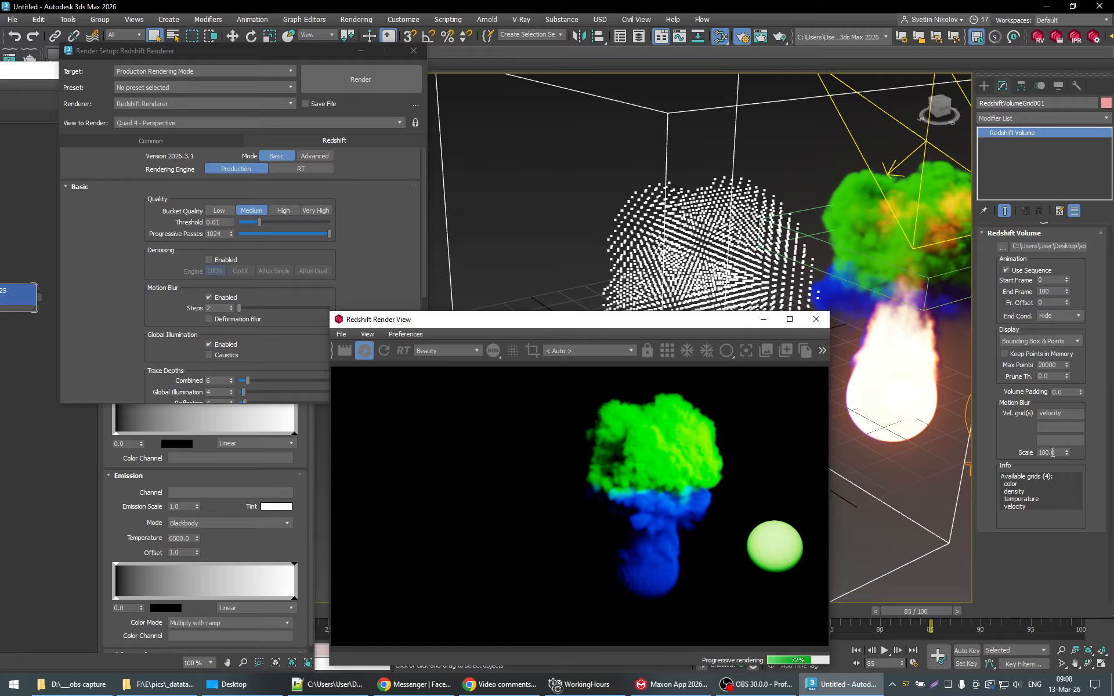
key(Return)
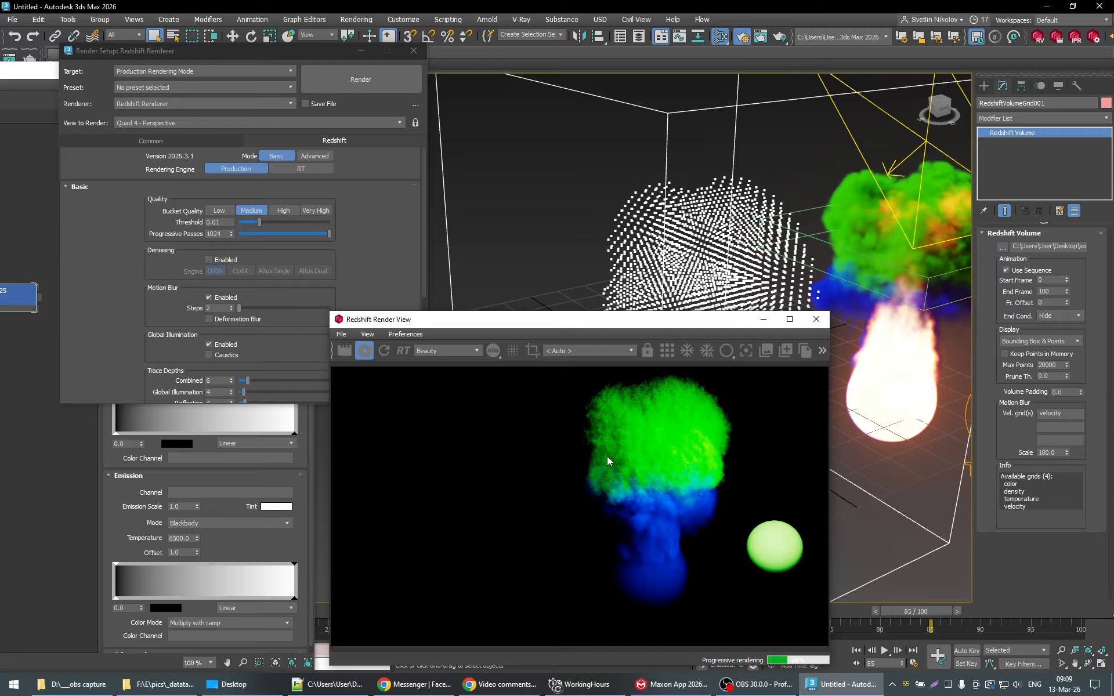
click(494, 351)
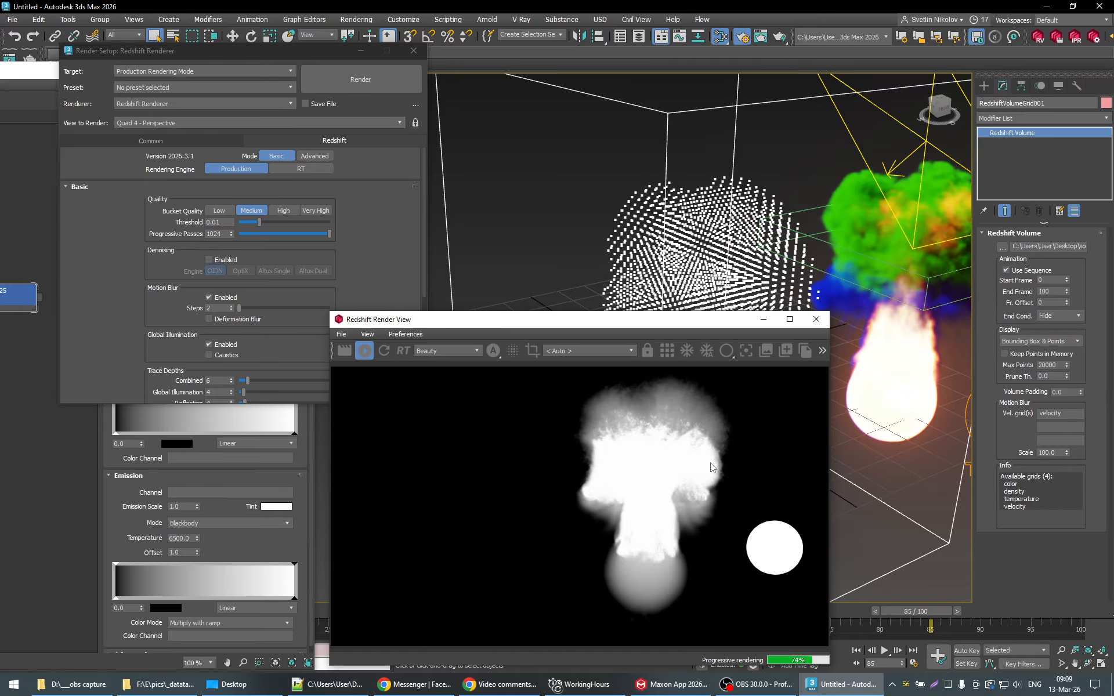
drag(710, 320, 670, 323)
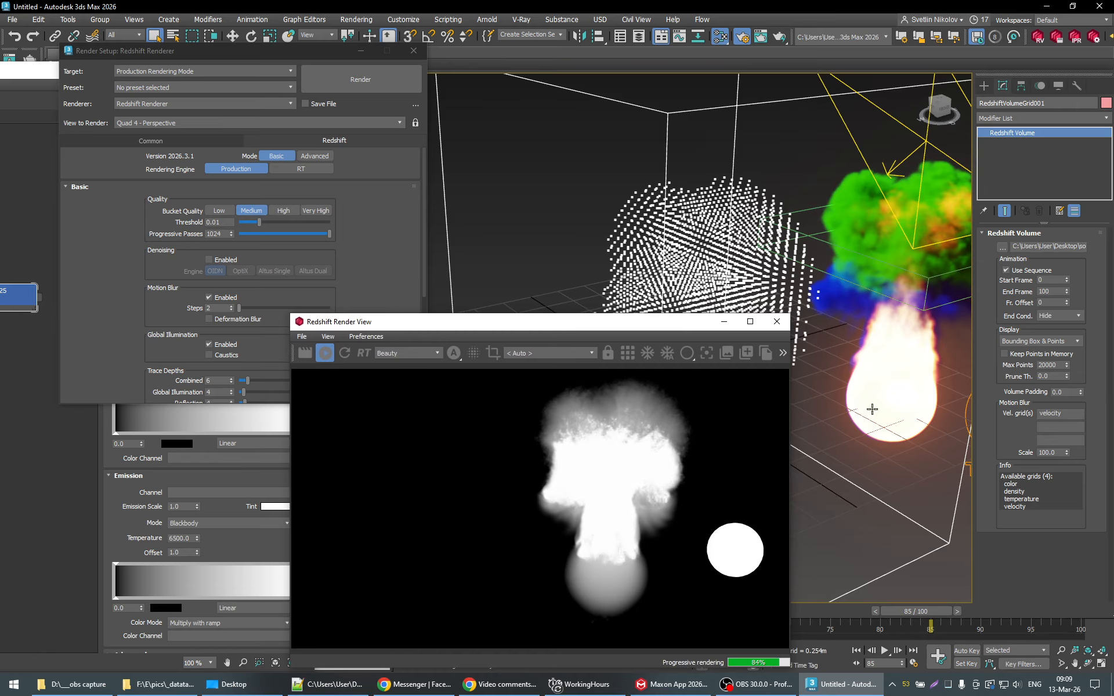
click(455, 355)
drag(1057, 453, 1021, 456)
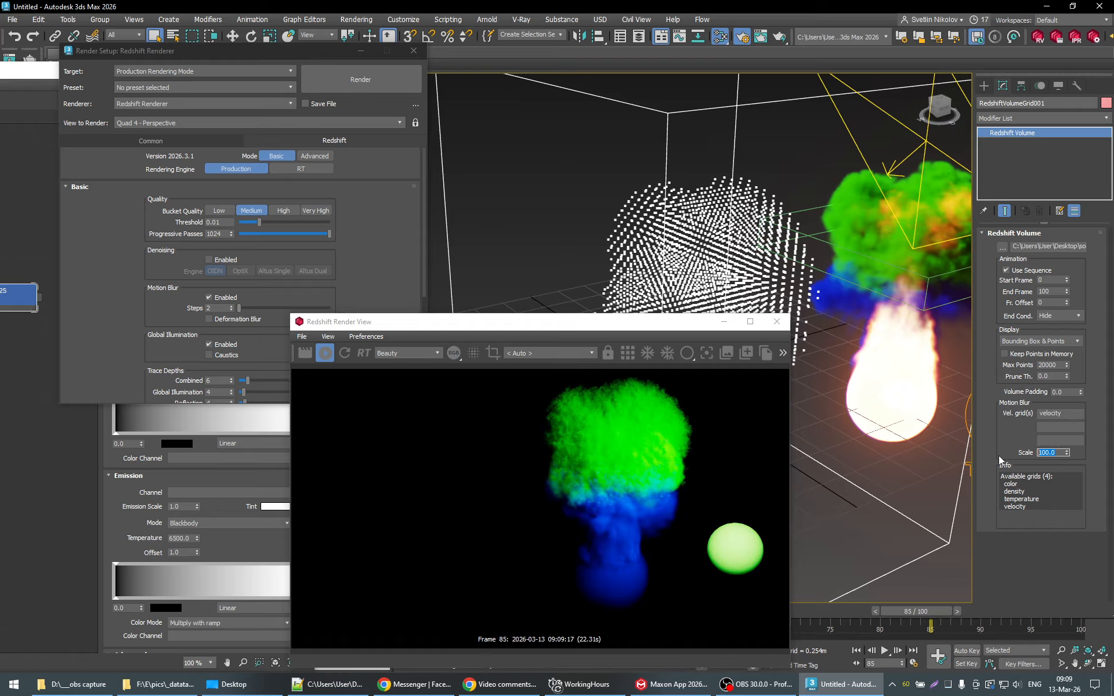
text(10)
key(Return)
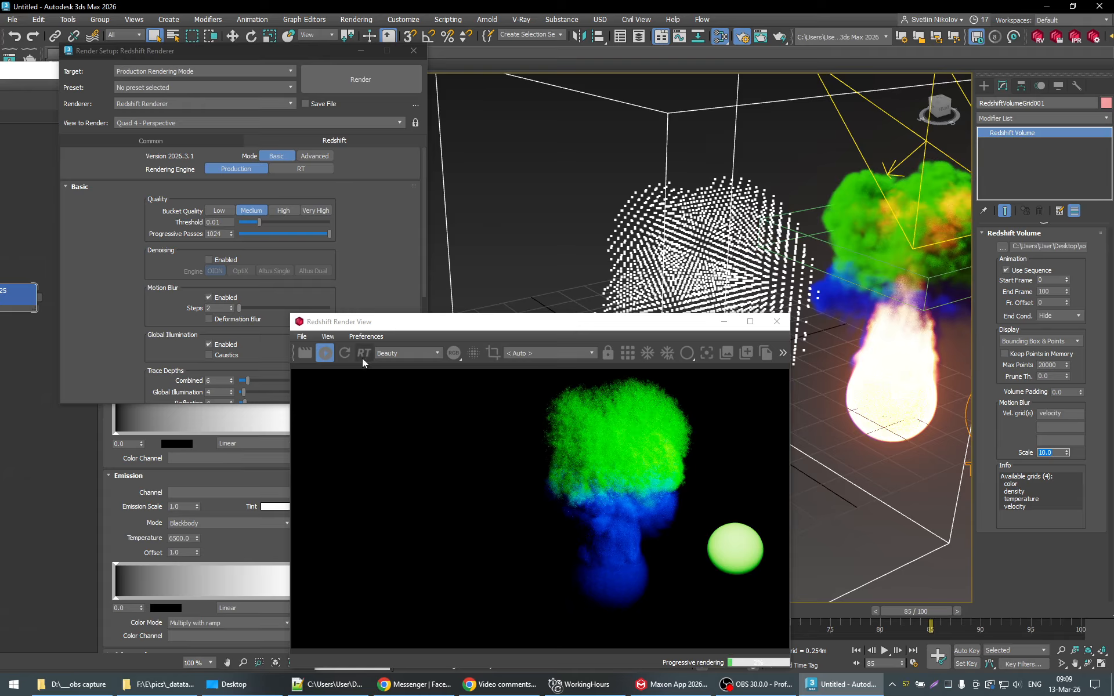
click(341, 354)
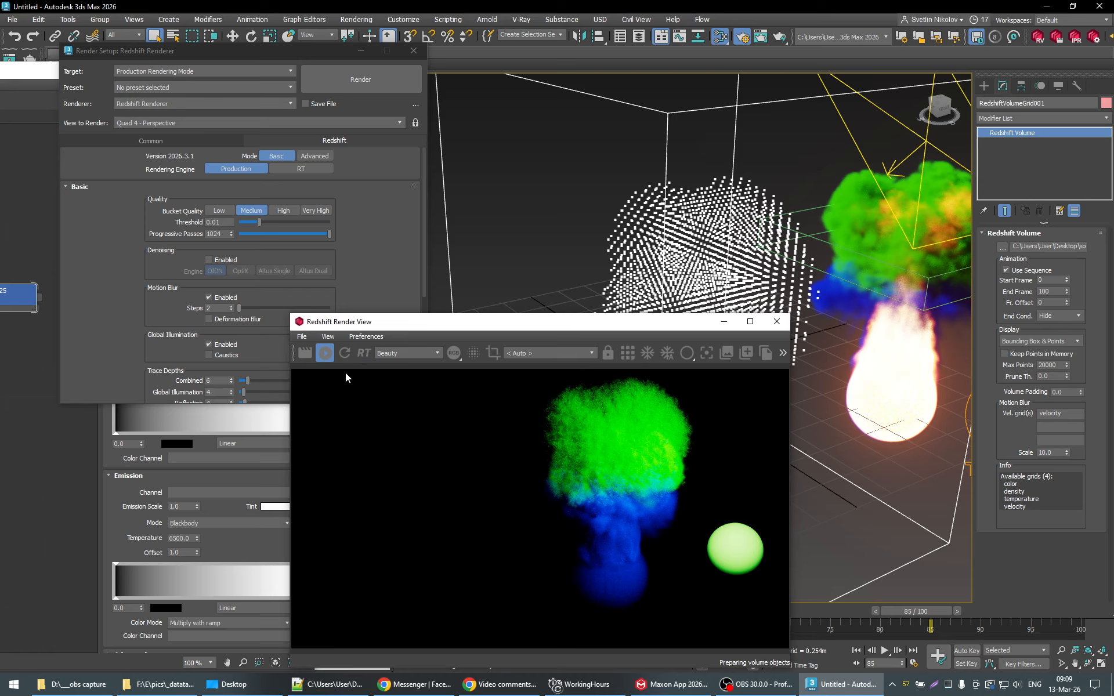
Step: Disable Motion Blur in the Redshift render settings, check the render's alpha channel, and close the render setup
click(373, 259)
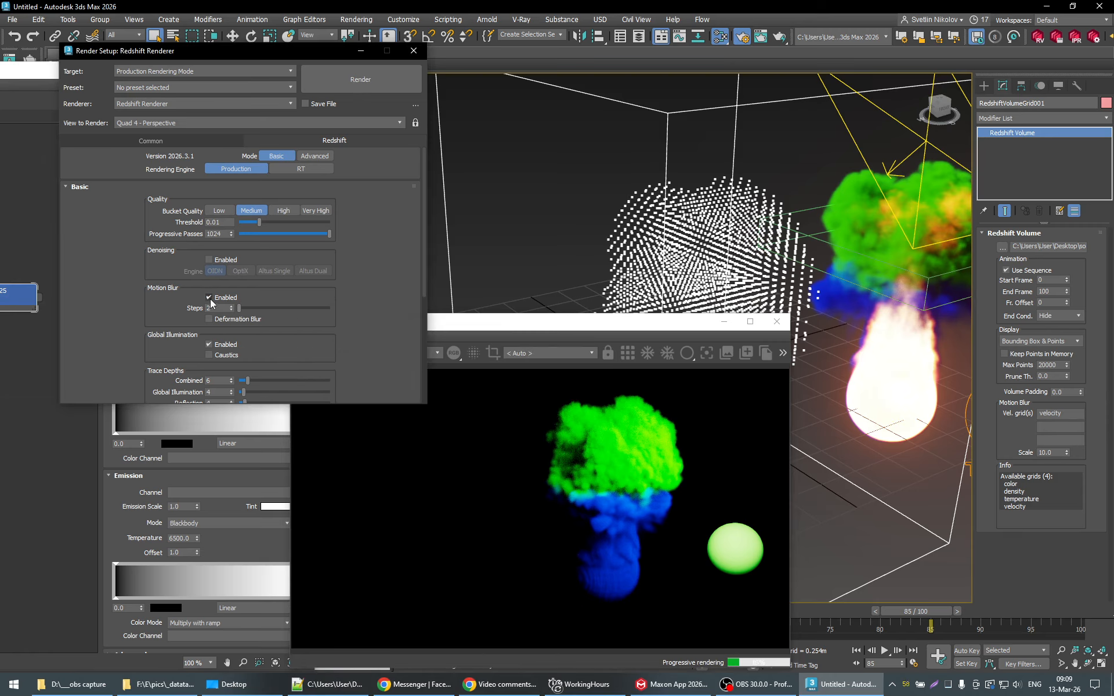
click(208, 297)
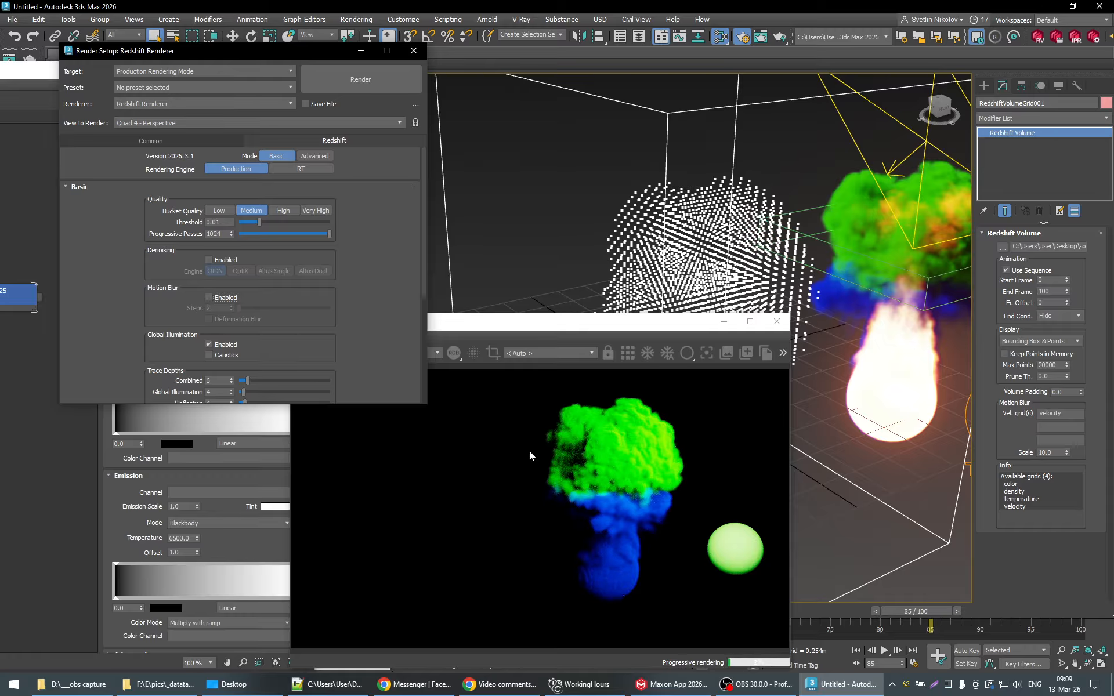
click(562, 335)
click(454, 353)
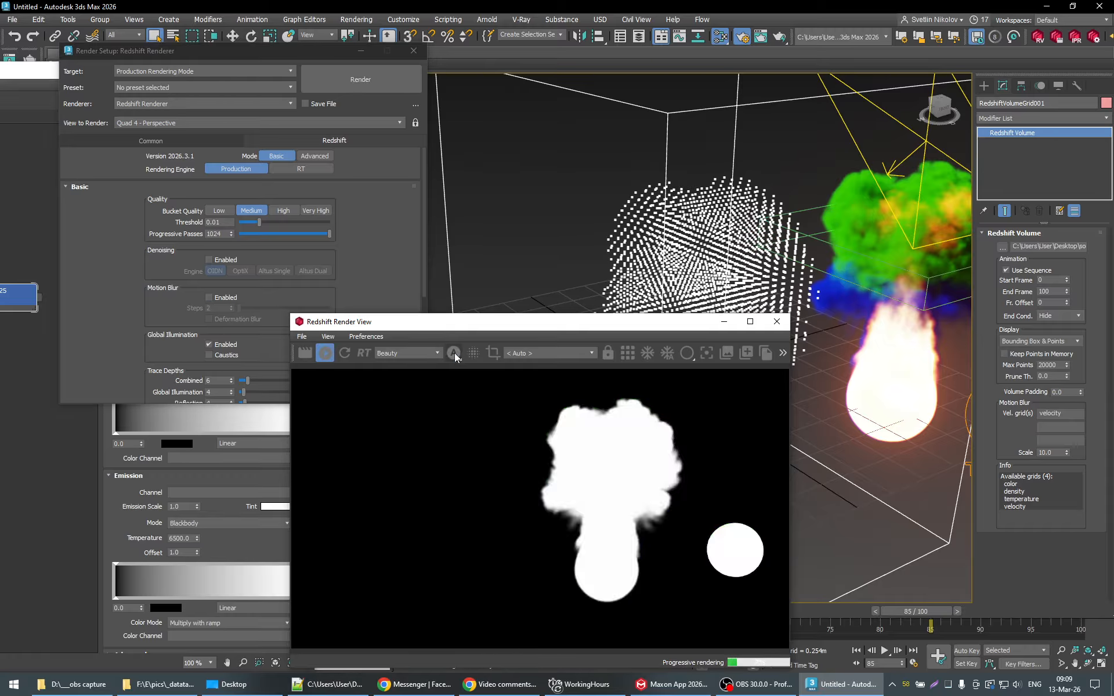
click(454, 352)
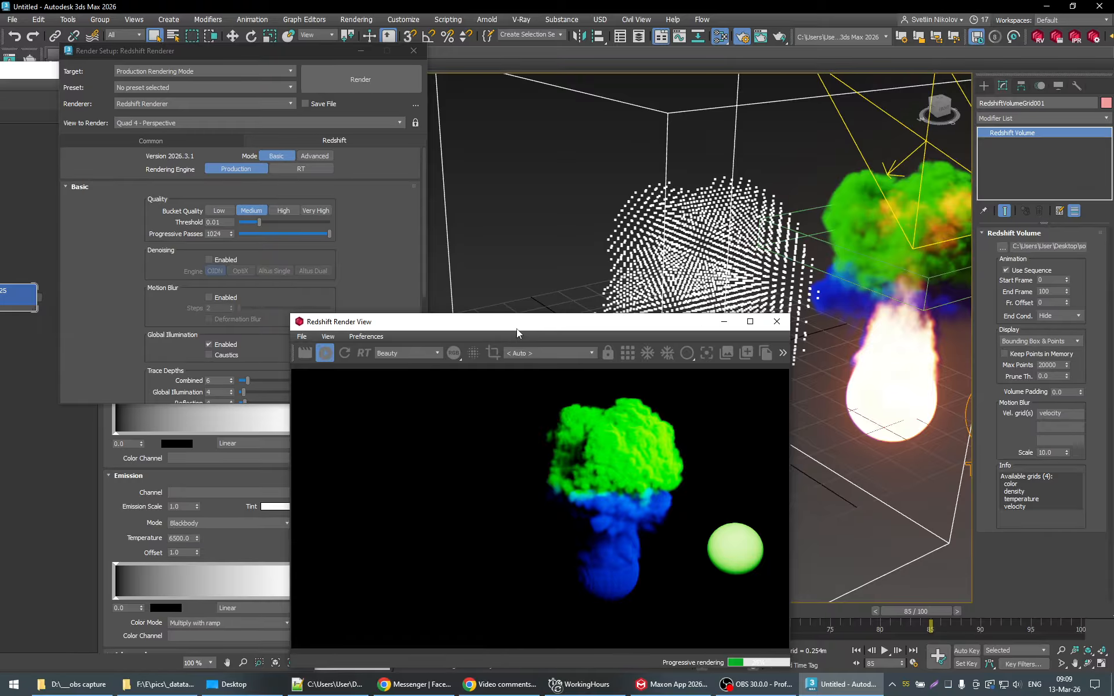
drag(517, 327, 576, 347)
click(413, 50)
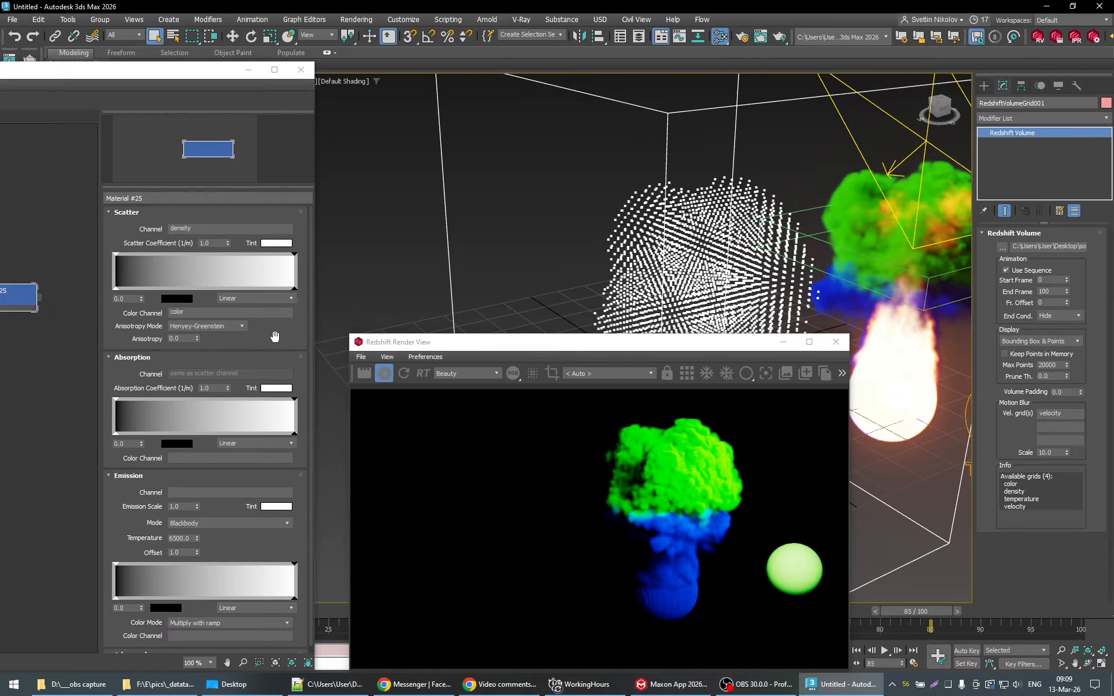
drag(487, 346, 469, 316)
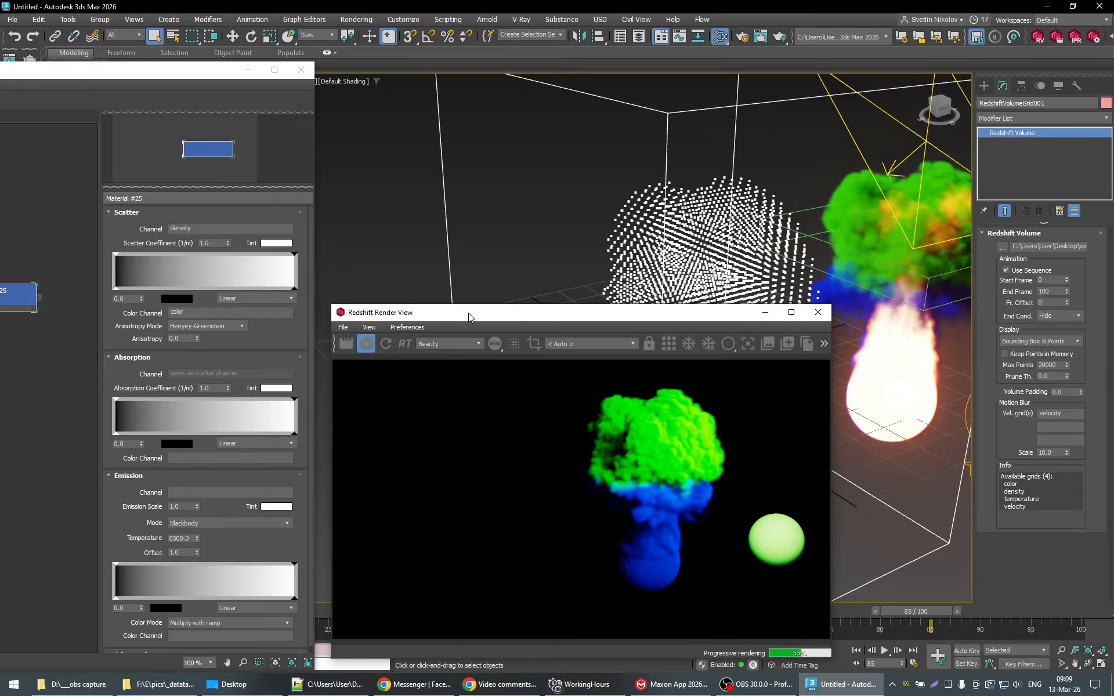
Step: Clear the volume material's Scatter Color Channel and set the Scatter ramp's start color to green
click(191, 313)
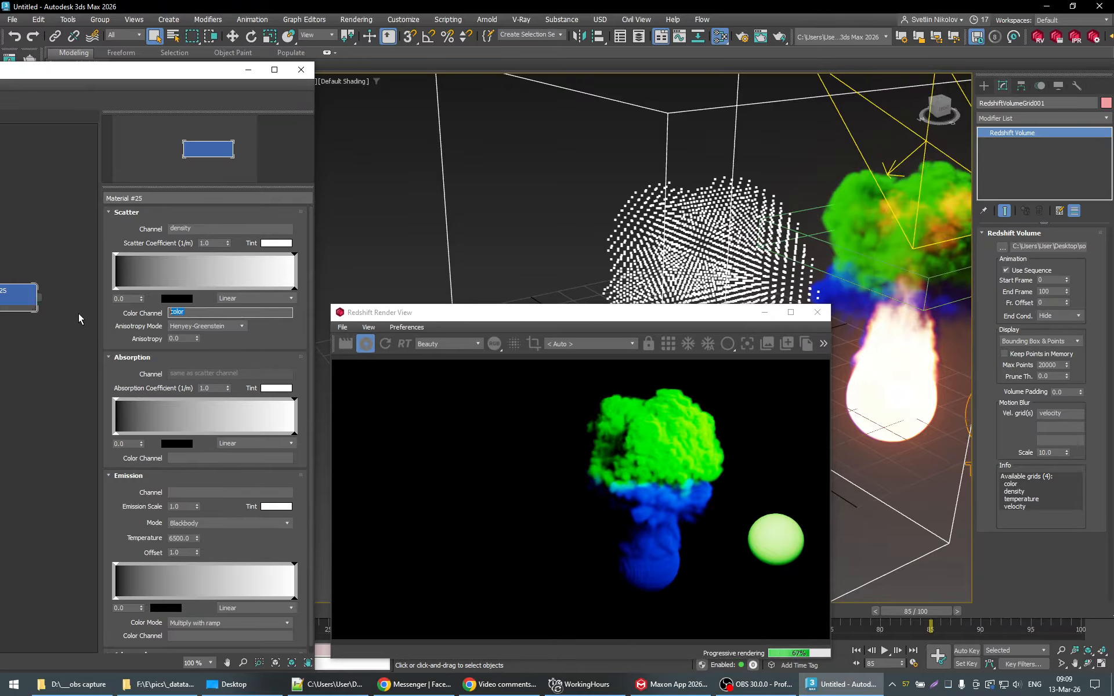
key(Return)
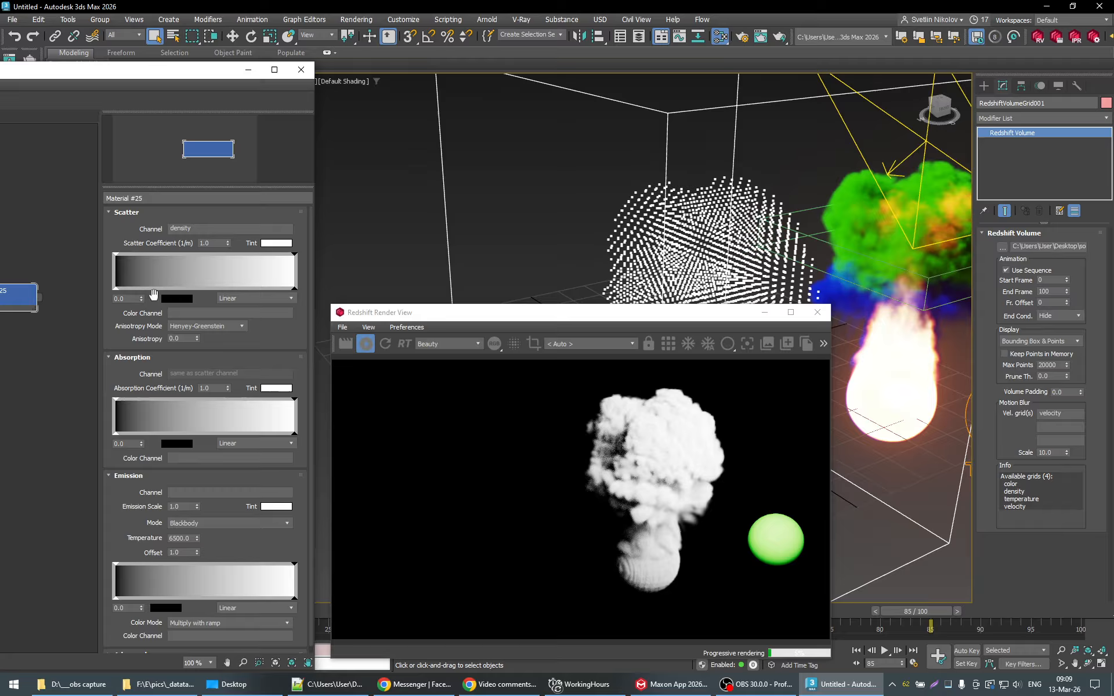
click(172, 301)
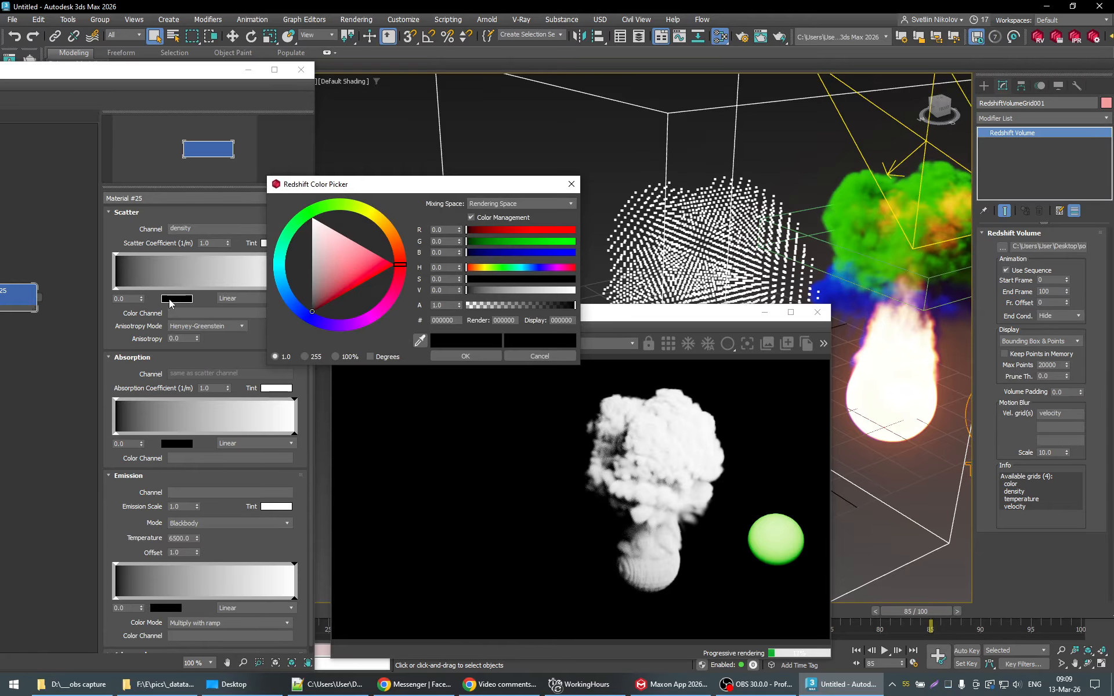
click(308, 219)
click(465, 356)
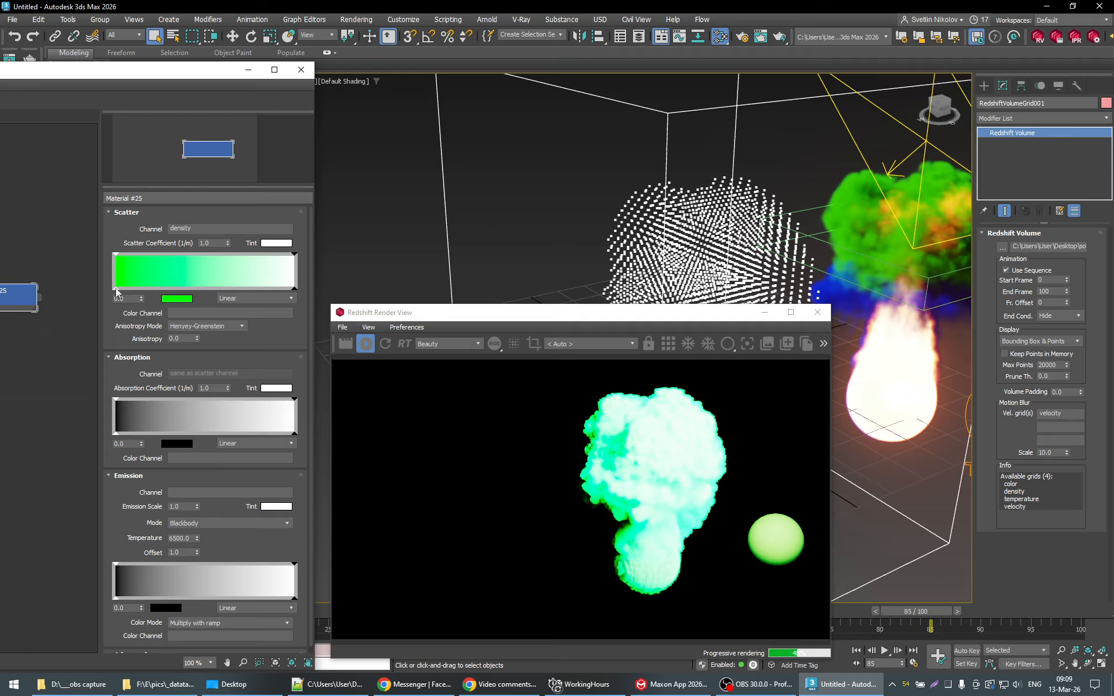
Step: Set the Scatter ramp's end color, at position 1.0, to red
double_click(295, 287)
click(388, 269)
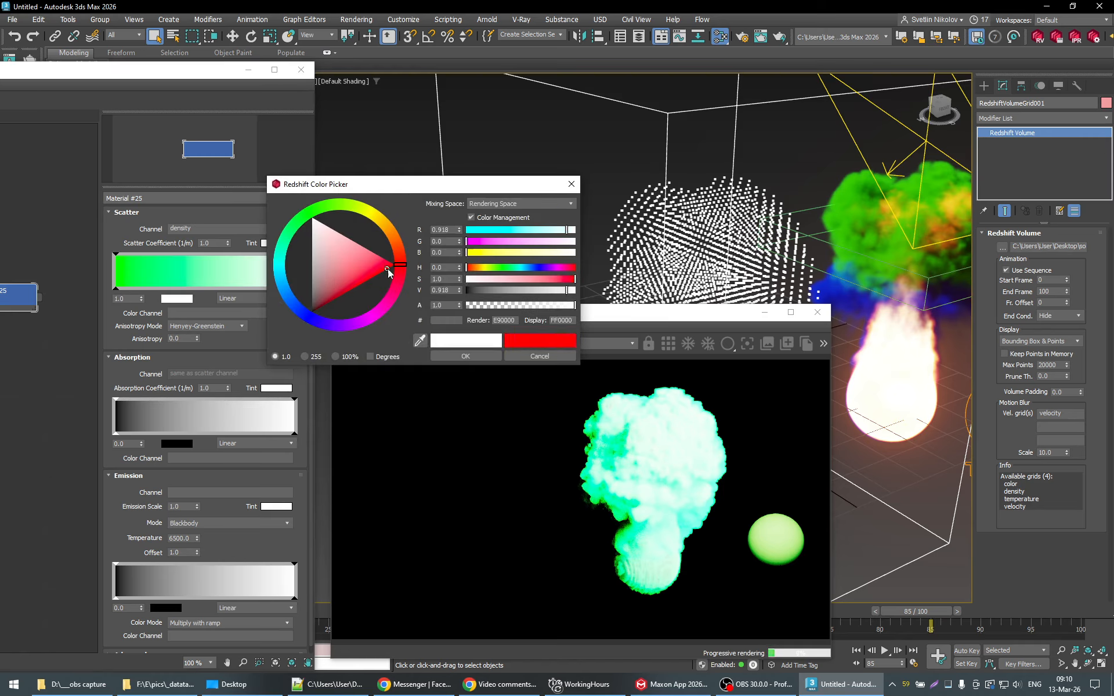
click(472, 355)
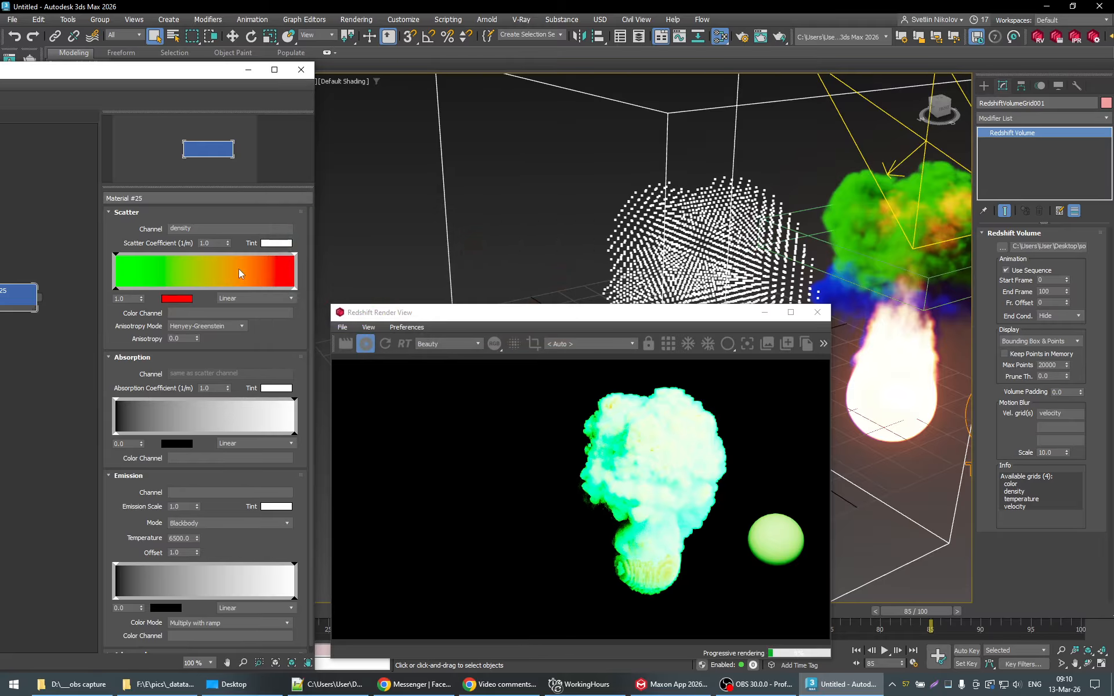
Step: Try a Scatter Coefficient of 0.1 on the volume material, compare the render, and return it to 1.0
double_click(219, 243)
text(0.1)
key(Return)
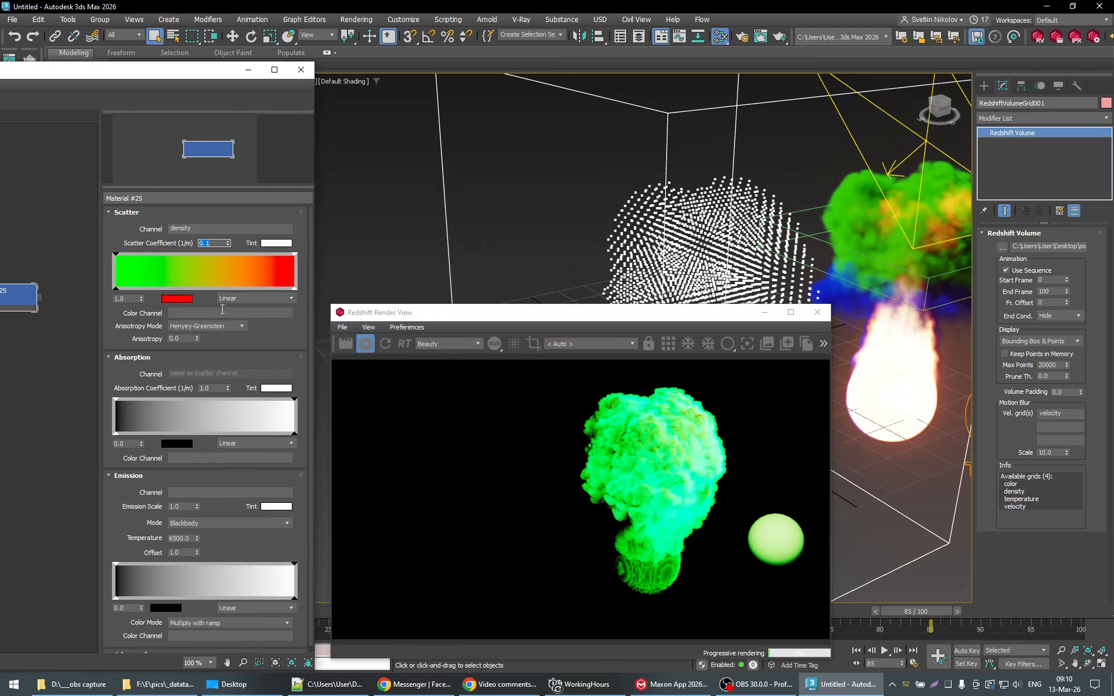
text(1)
key(Return)
Step: Lower the volume material's Absorption Coefficient to 0.1 and on to 0.01, and set the Scatter Anisotropy Mode to Jendersie d'Eon
drag(214, 388, 155, 390)
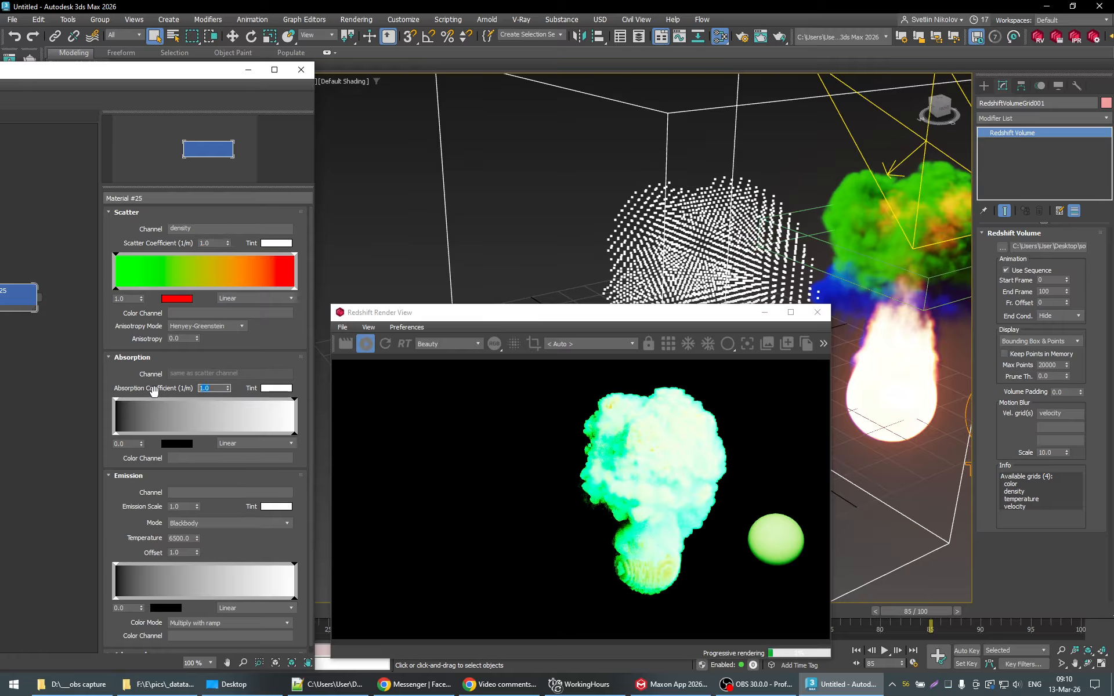
text(0.1)
key(Return)
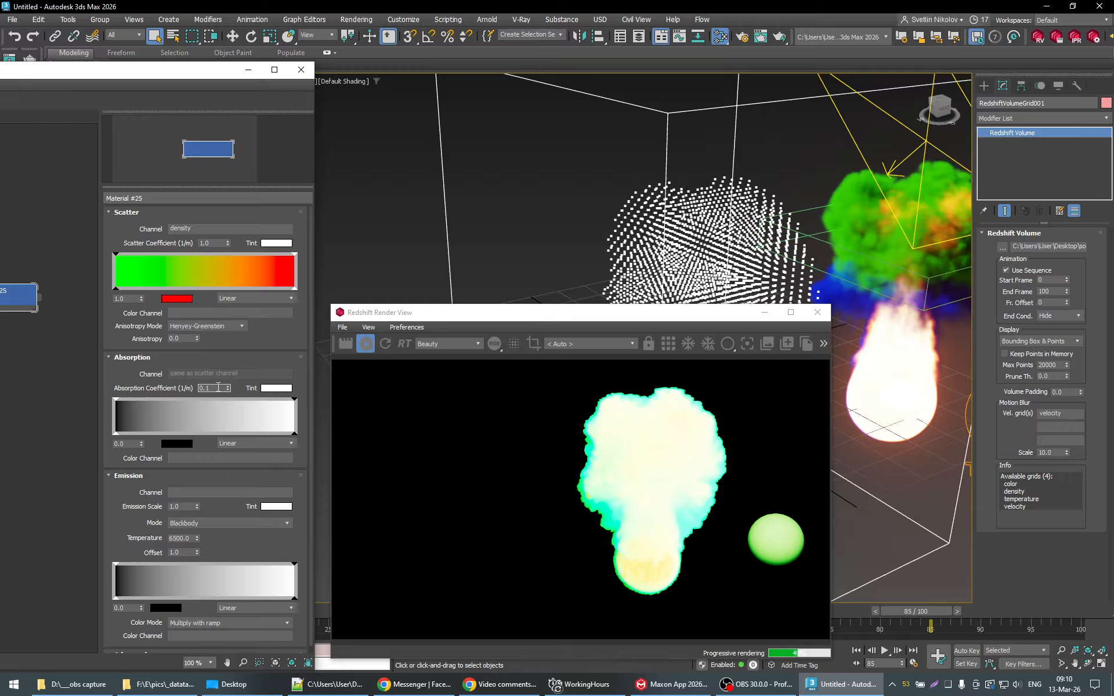
text(0)
key(Return)
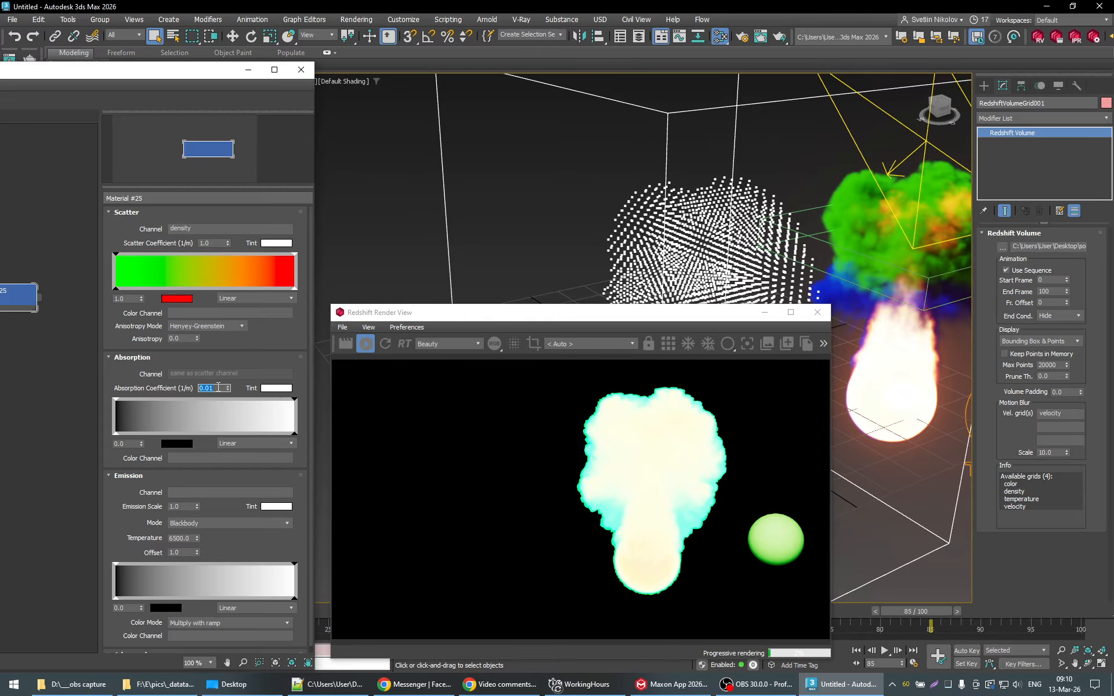
click(197, 326)
click(194, 343)
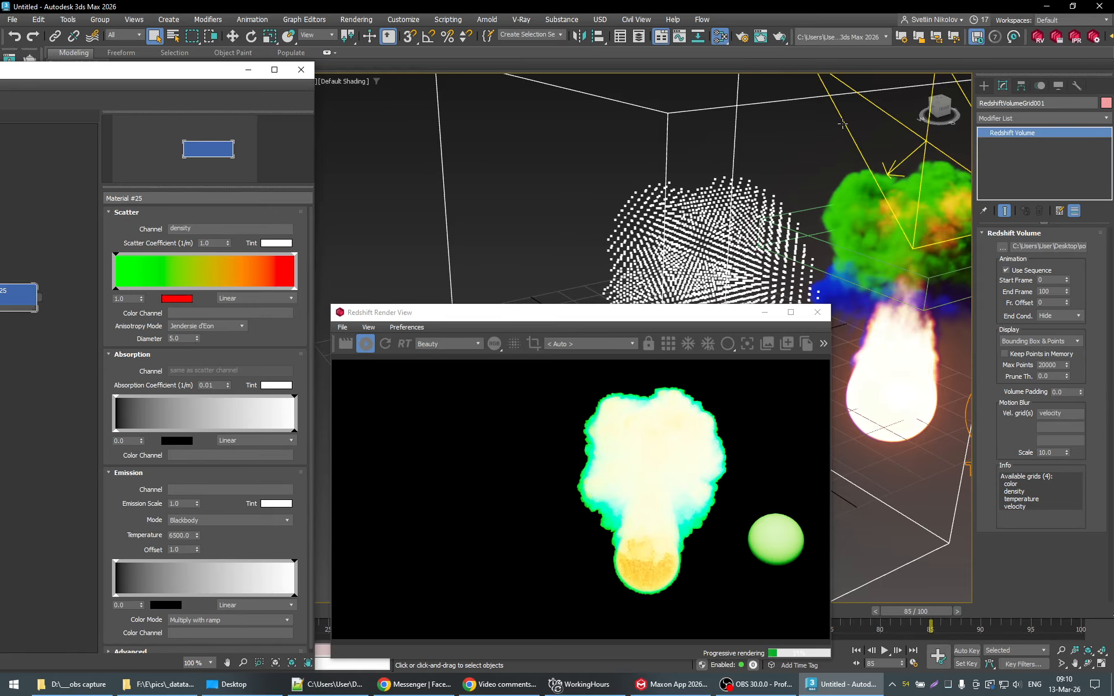
Step: Select the Redshift physical area light in the scene and set its Intensity to 100
click(927, 143)
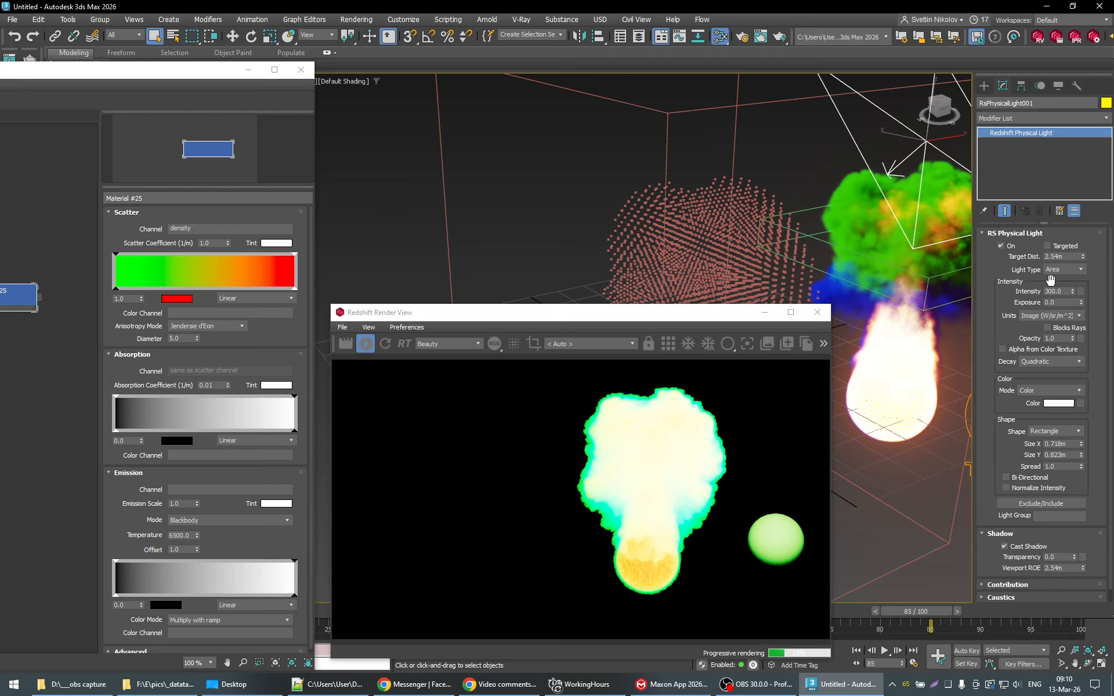
drag(1049, 291, 996, 297)
text(1)
key(Return)
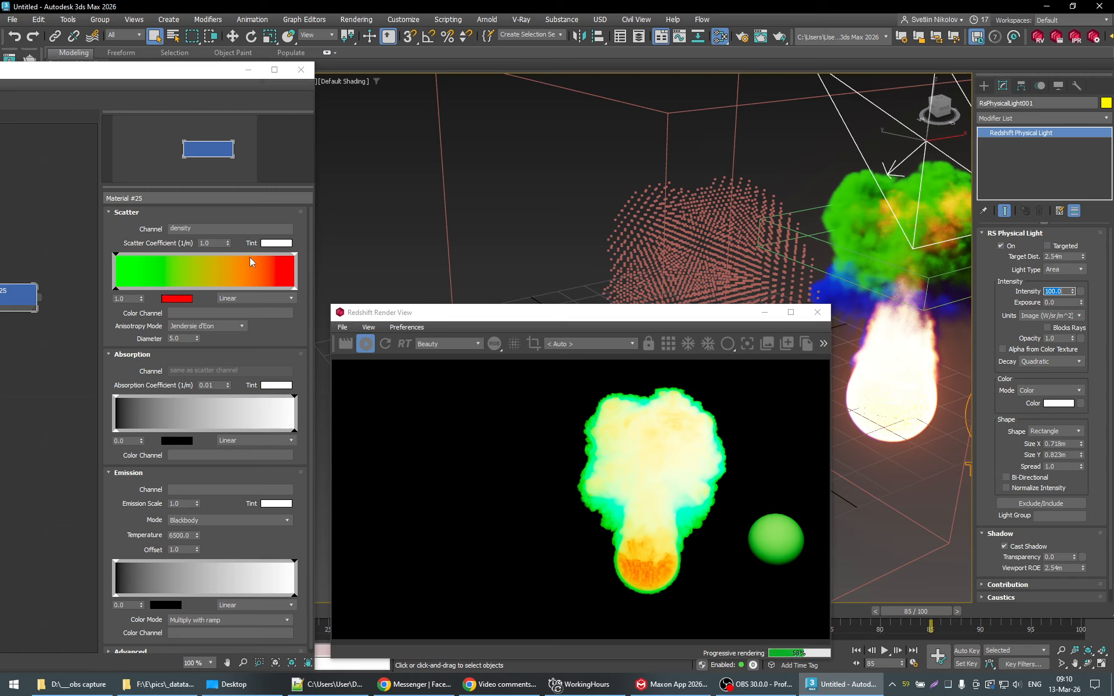
Step: Set the volume material's Scatter Color Channel to color and reset the Scatter ramp to its default gradient
click(187, 314)
text(colo)
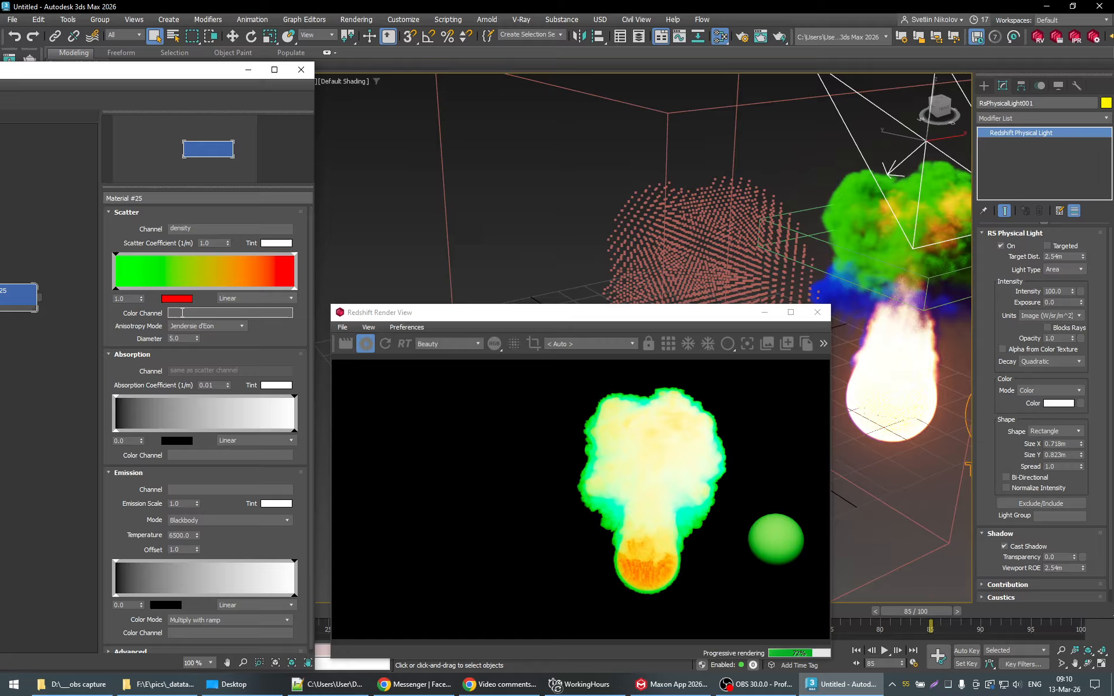
text(r)
right_click(137, 281)
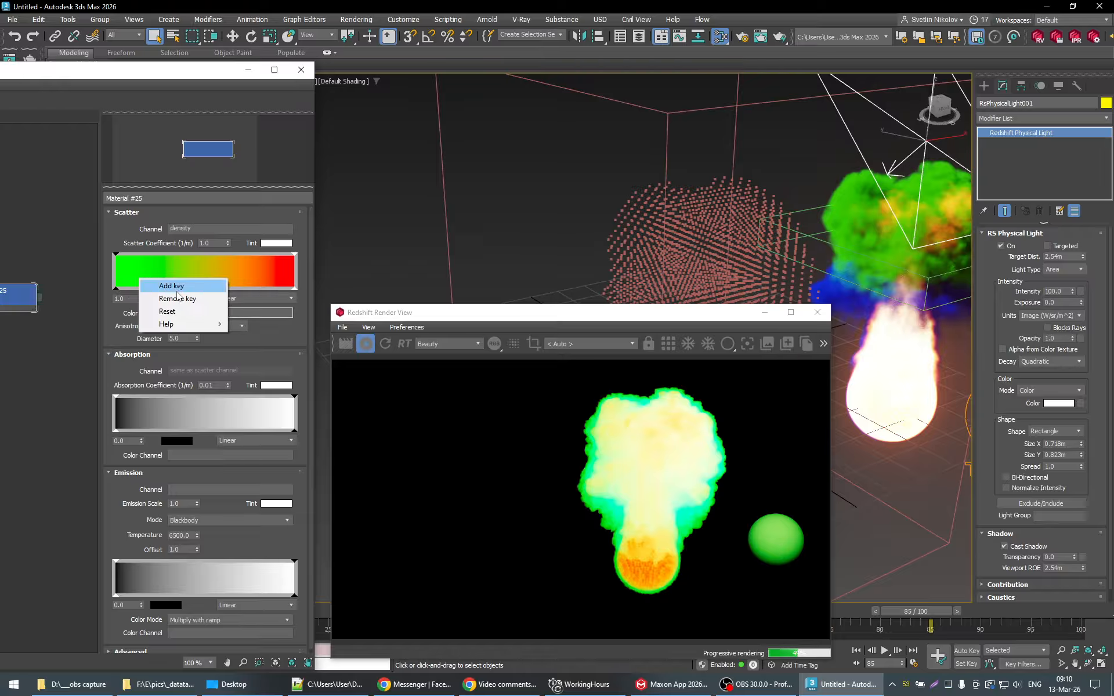
click(182, 312)
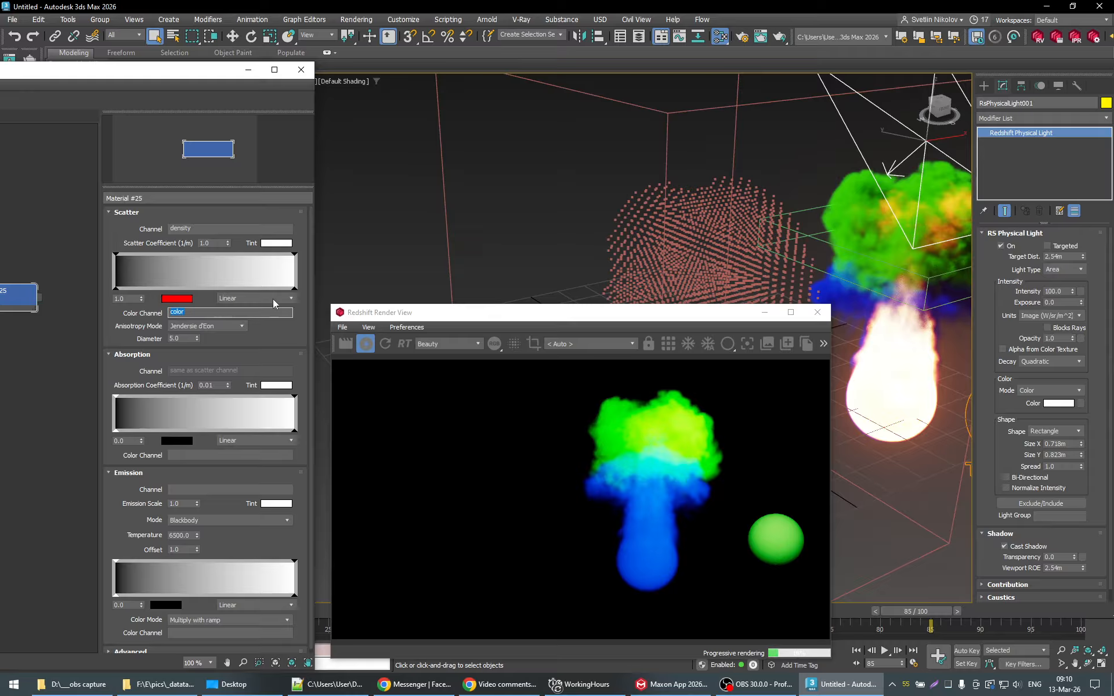
Step: Set the start color of the Scatter ramp, at position 0.0, to white
scroll(300, 310, down, 1)
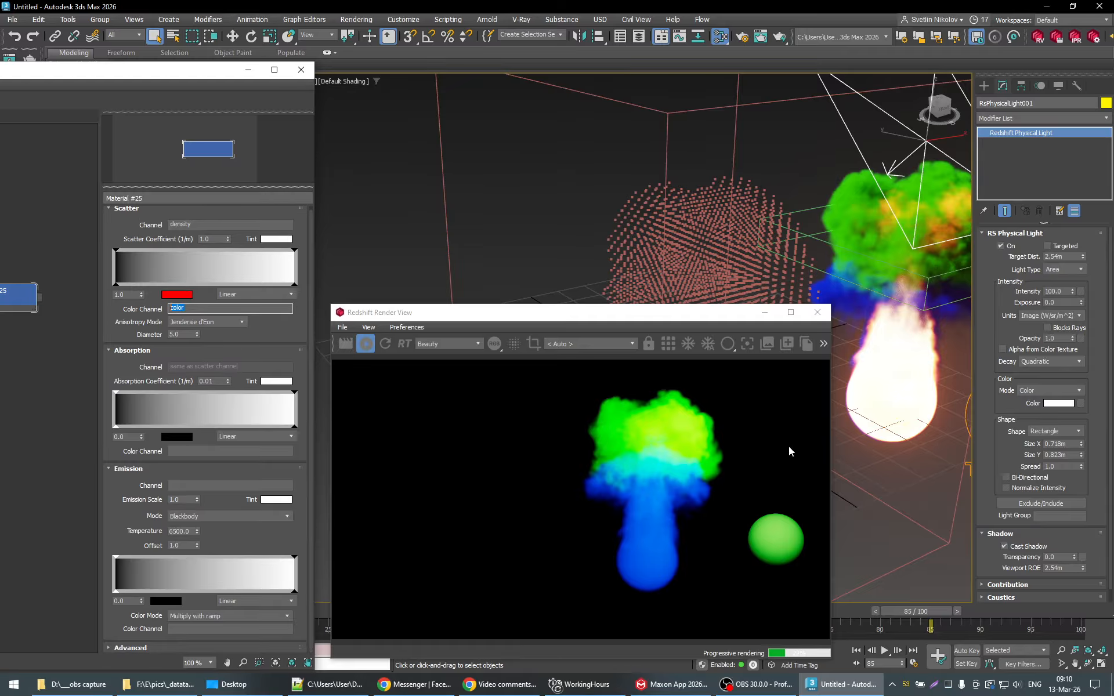
click(115, 284)
click(174, 294)
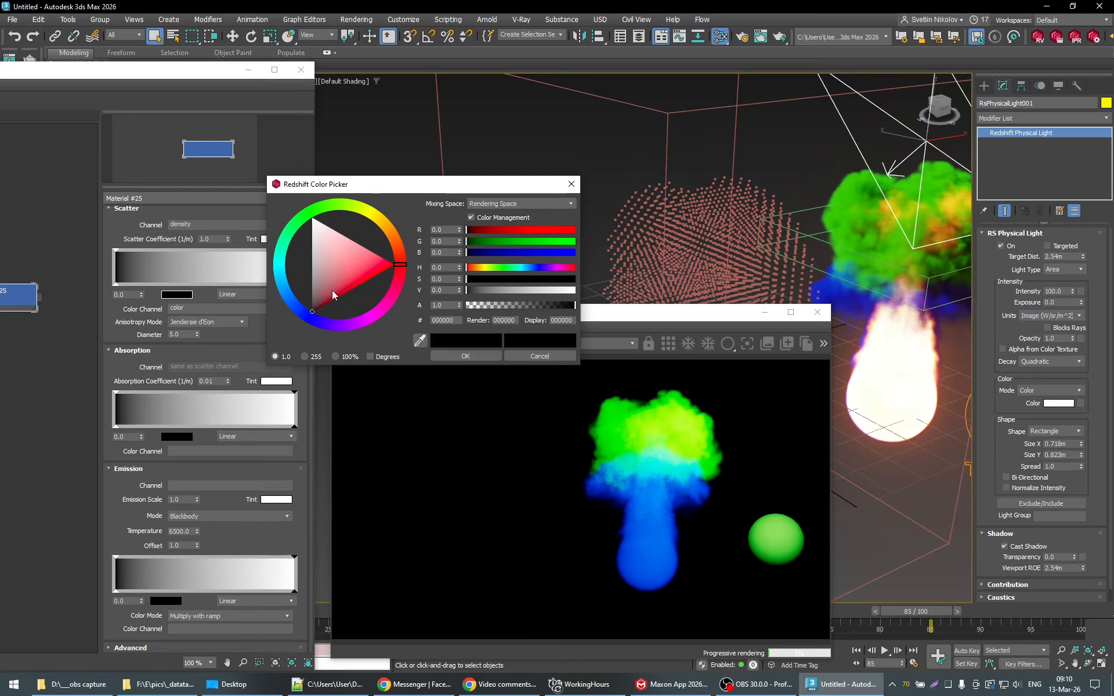
click(482, 356)
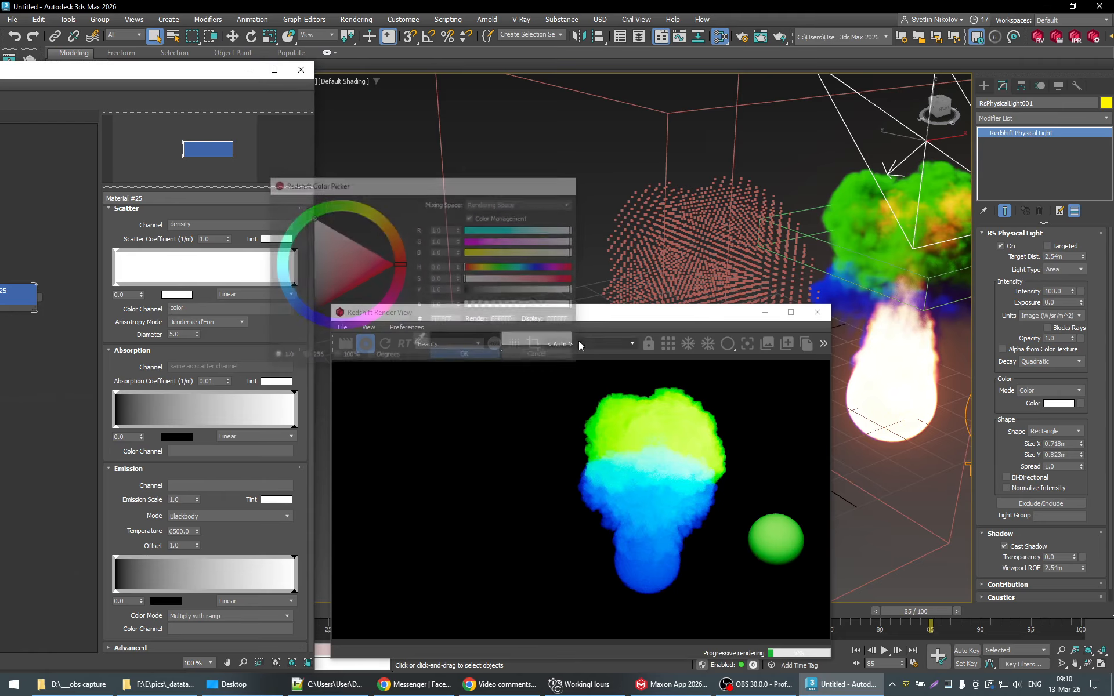
Step: Set the volume material's Absorption Coefficient to 0.1 and check the smoke render from another angle
drag(230, 381, 196, 381)
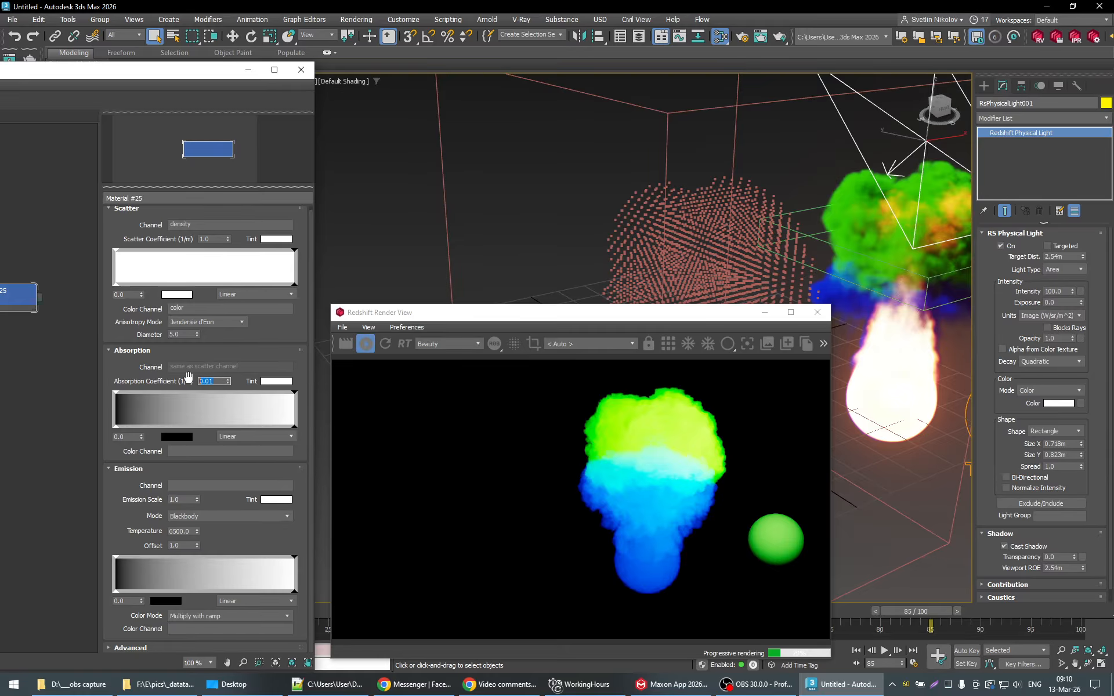
text(0.0)
key(BackSpace)
text(1)
key(Return)
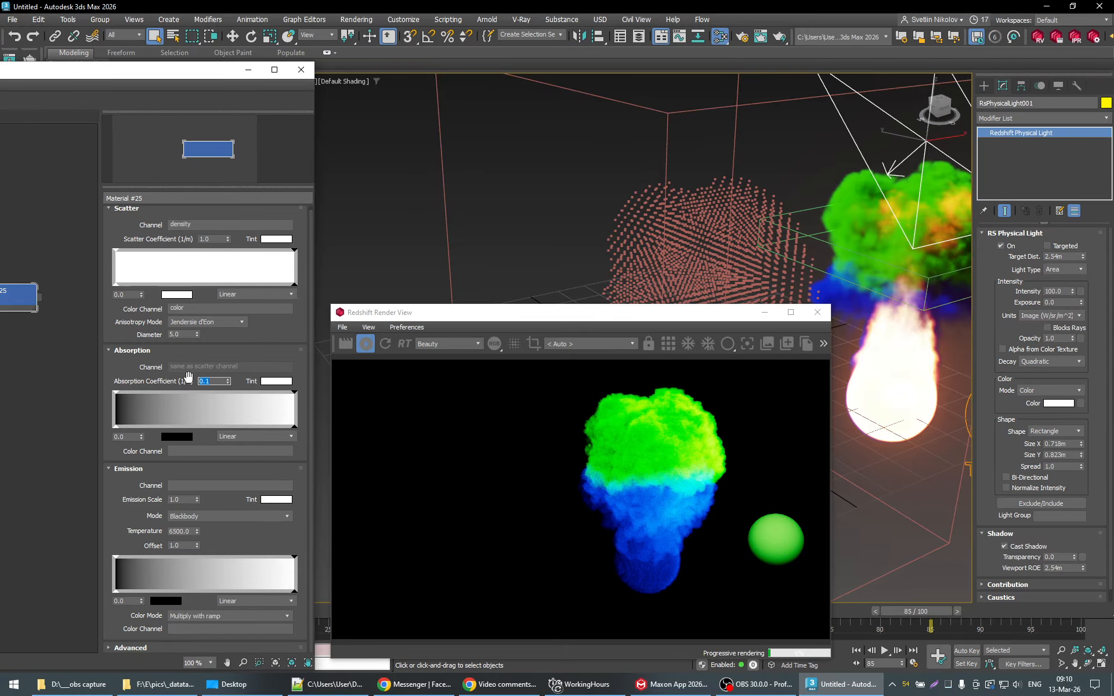
alt+middle_drag(900, 450, 926, 466)
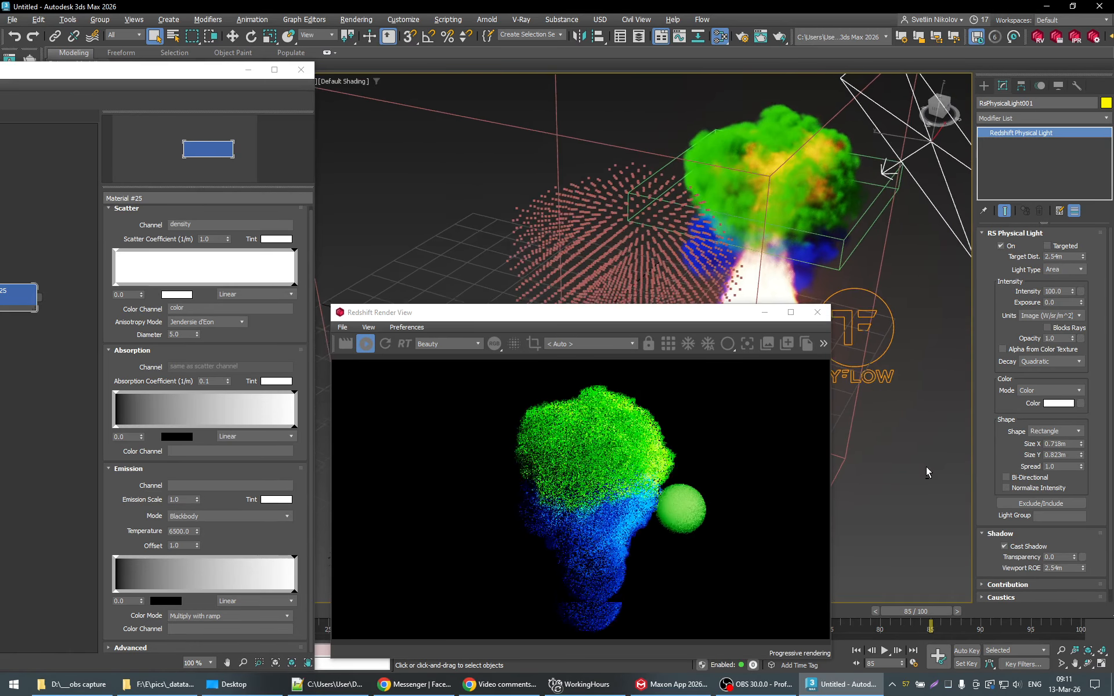
Step: Reset the Scatter ramp to its default black-to-white gradient and check the smoke from a new angle
right_click(182, 274)
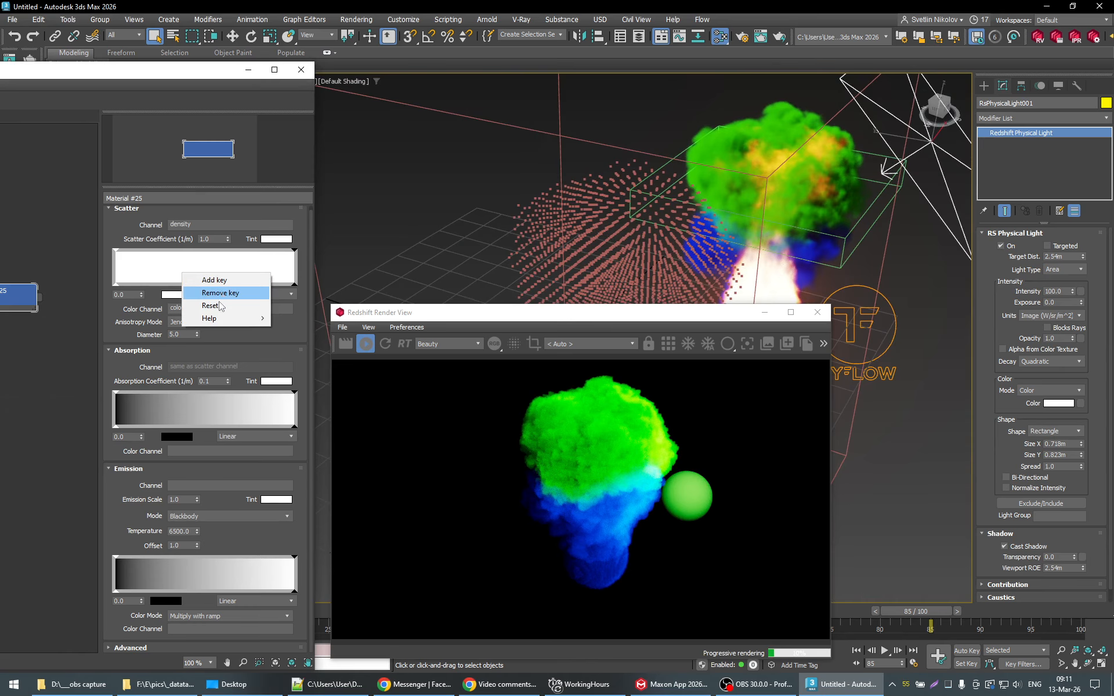
click(220, 306)
mouse_move(891, 471)
alt+middle_down()
mouse_move(865, 458)
mouse_move(876, 506)
mouse_move(889, 489)
alt+middle_up()
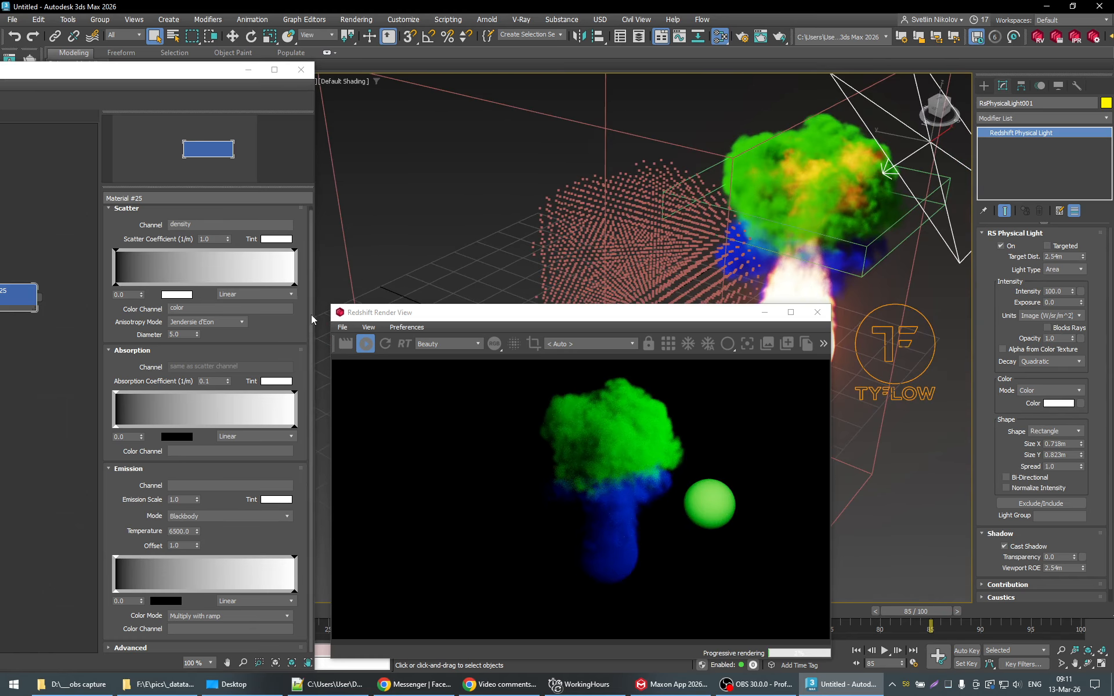
click(176, 308)
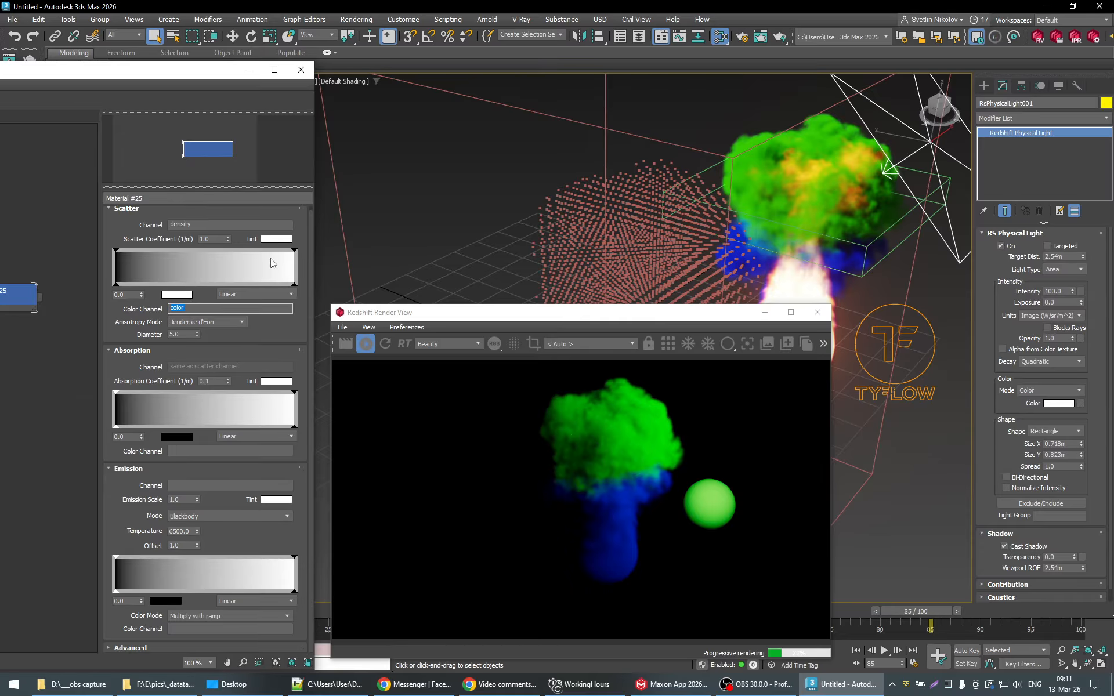
Step: Try a magenta Scatter Tint with the light Intensity raised to 529, and cancel the tint change
click(276, 239)
click(360, 270)
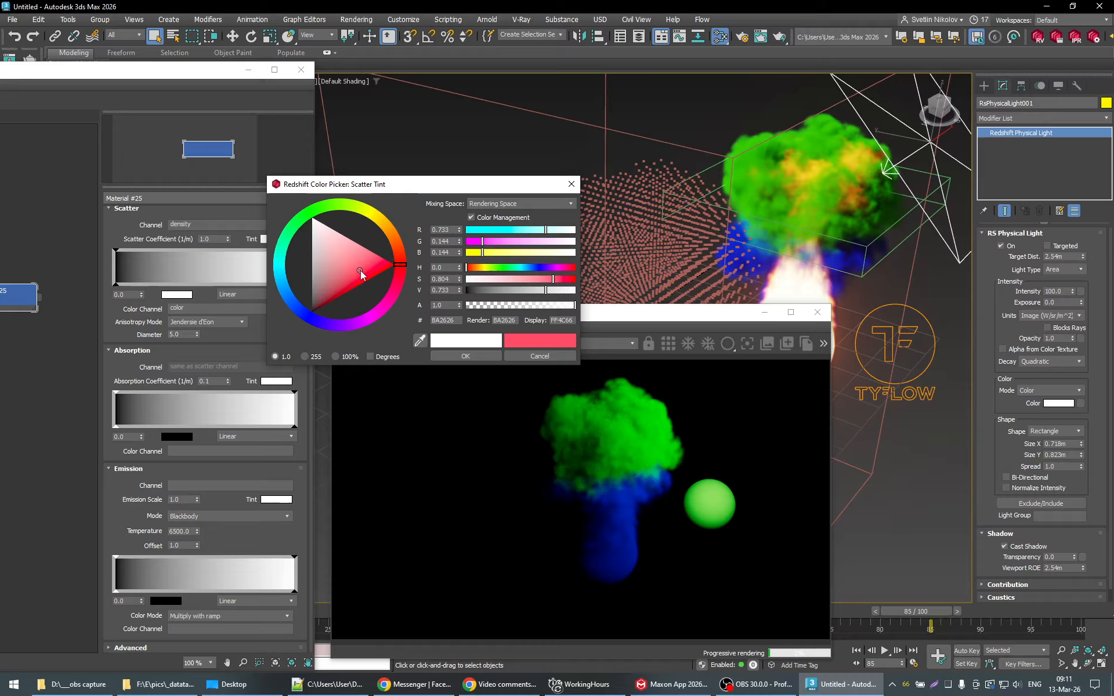
click(383, 306)
mouse_move(351, 252)
mouse_down()
mouse_move(384, 250)
mouse_move(391, 265)
mouse_up()
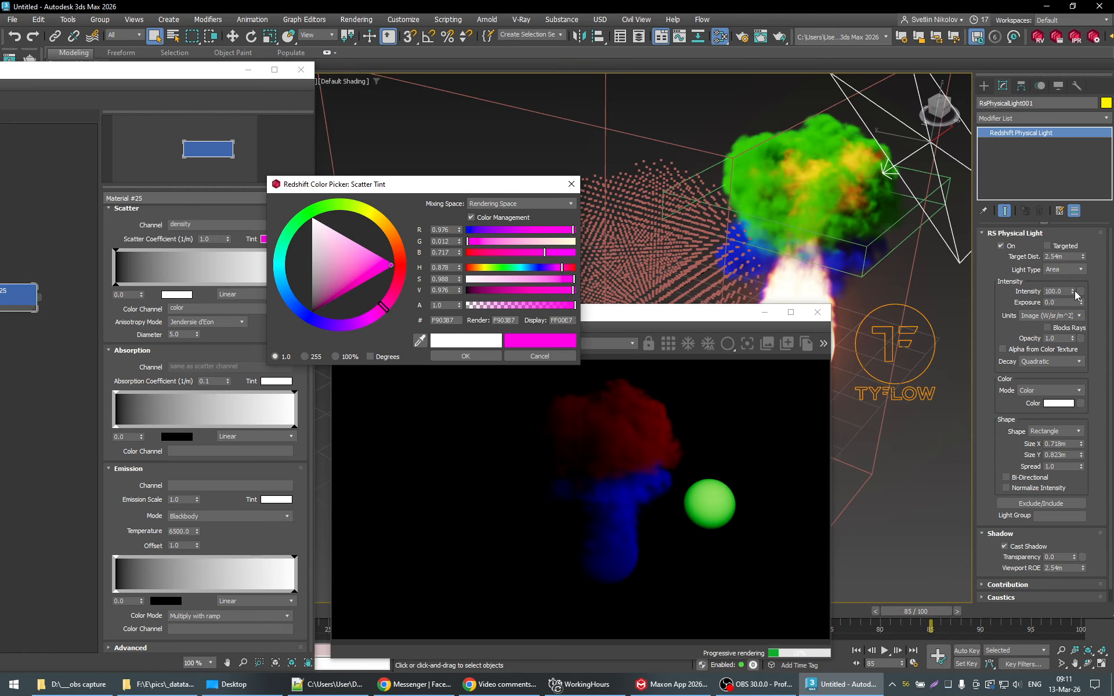
drag(1074, 290, 1071, 55)
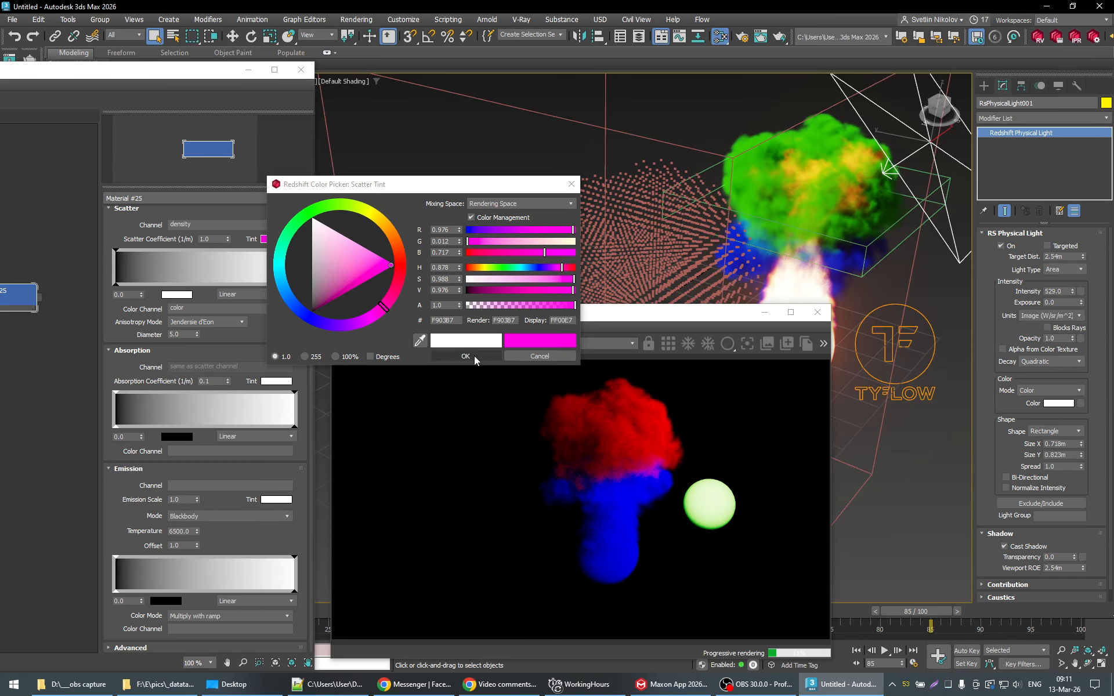
click(524, 356)
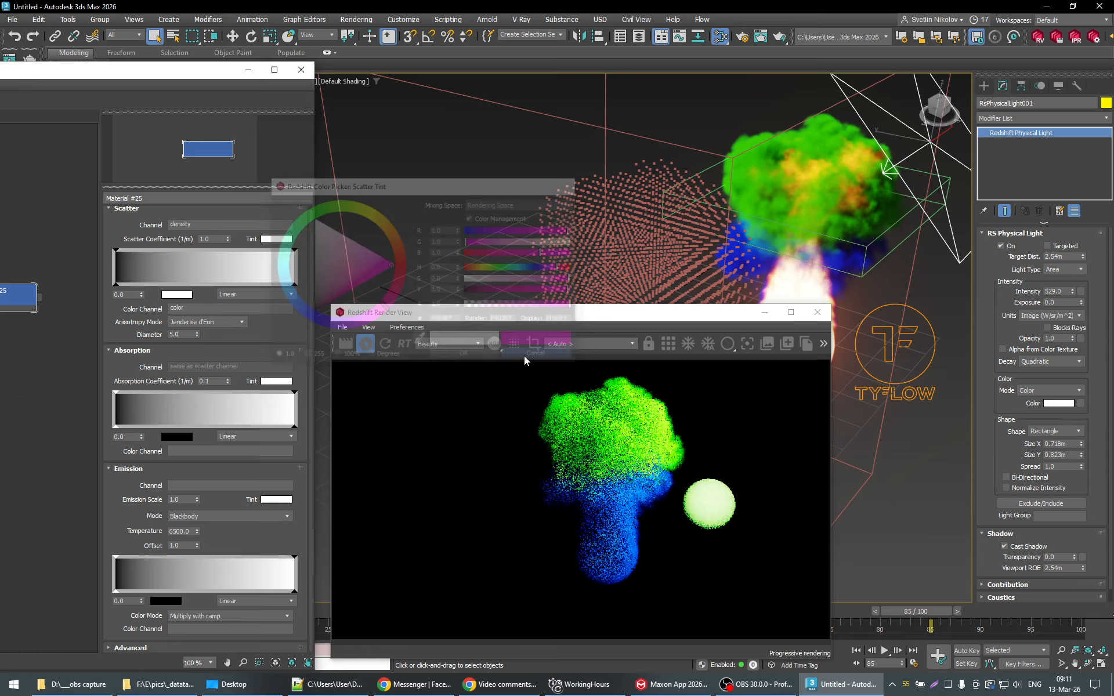
Step: Set the physical light's Intensity to 100, compare the render, and raise it to 200
click(1059, 291)
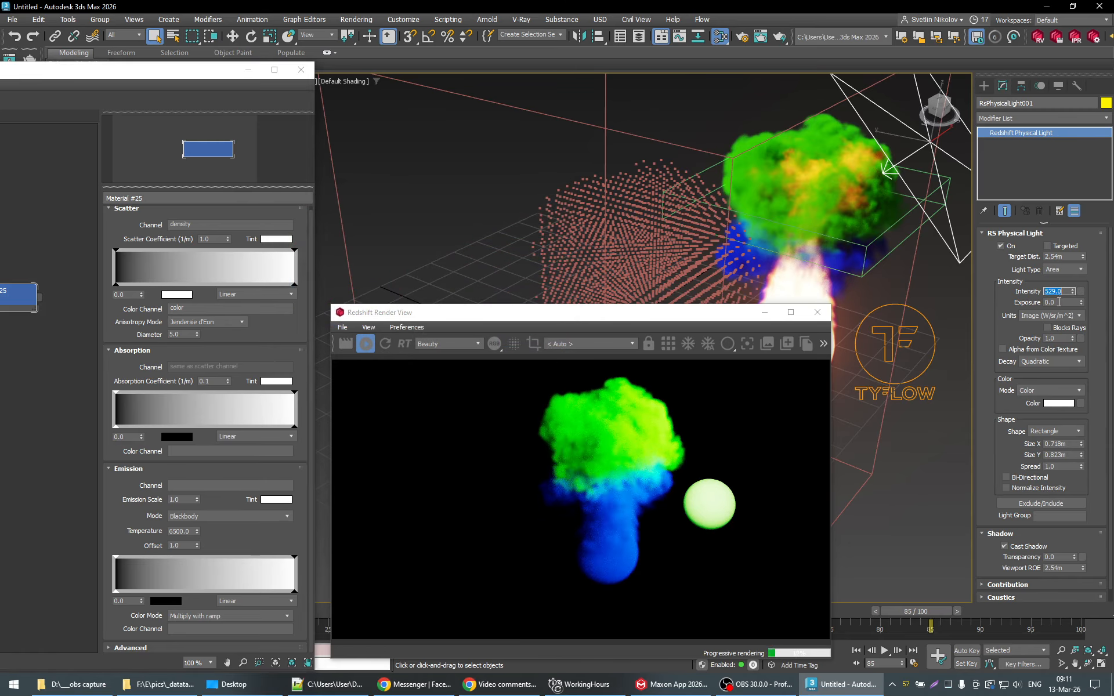
text(100)
key(Return)
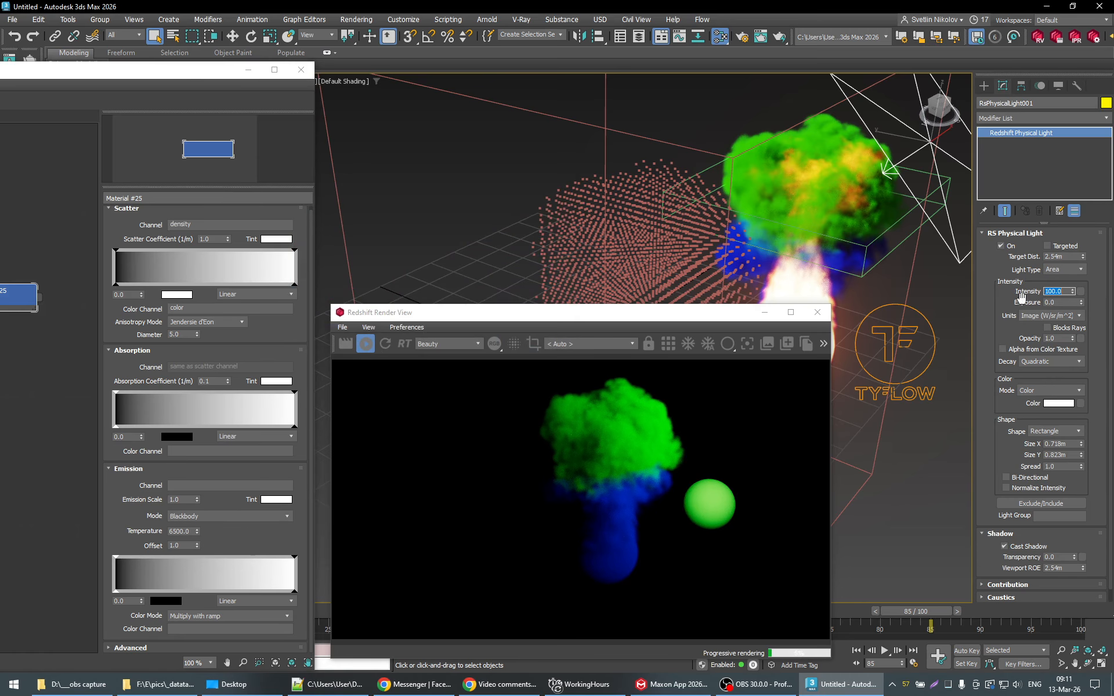
text(200)
key(Return)
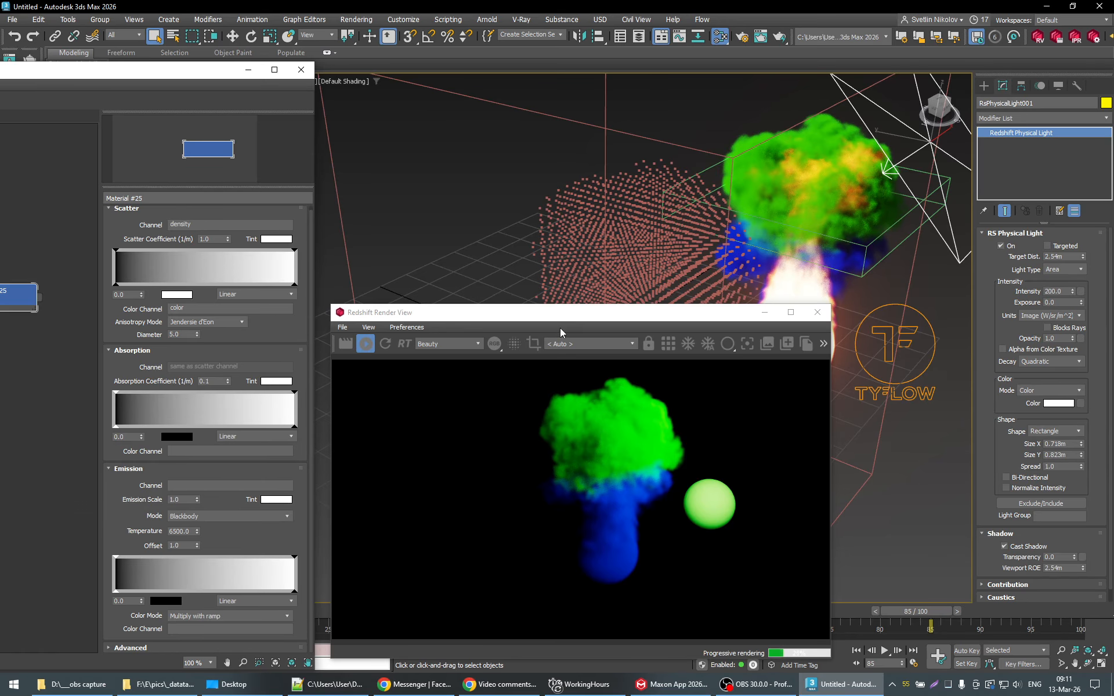
Step: Set the volume material's Emission Channel to temperature, after shifting the render view window slightly
drag(578, 317, 568, 321)
click(116, 476)
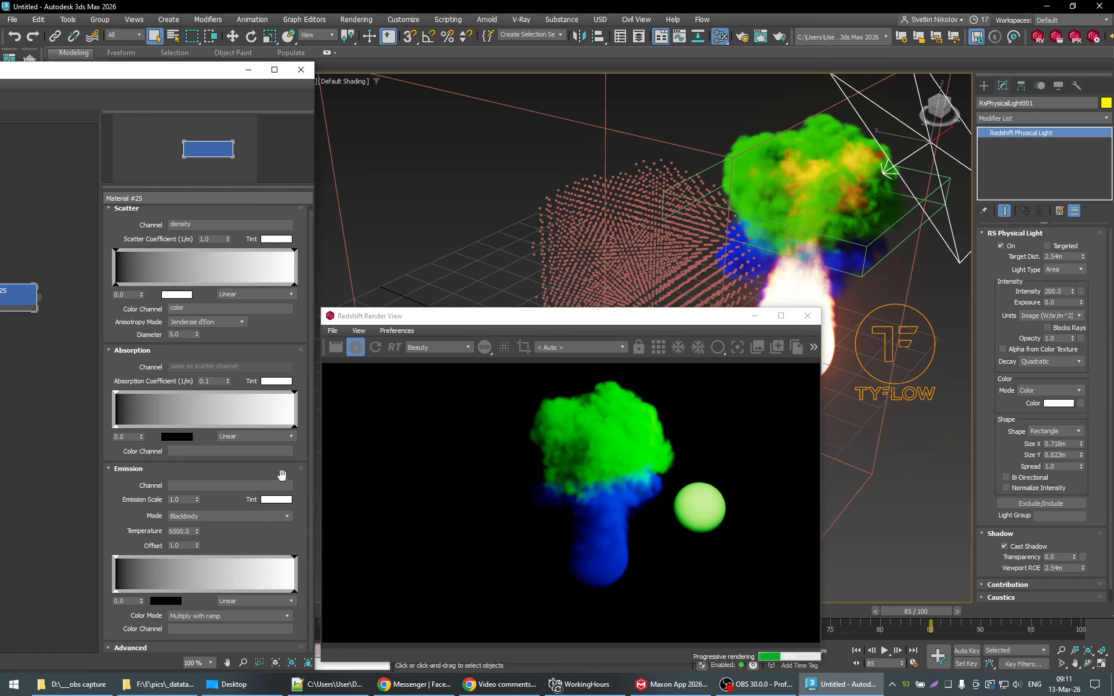
click(190, 485)
text(temperatu)
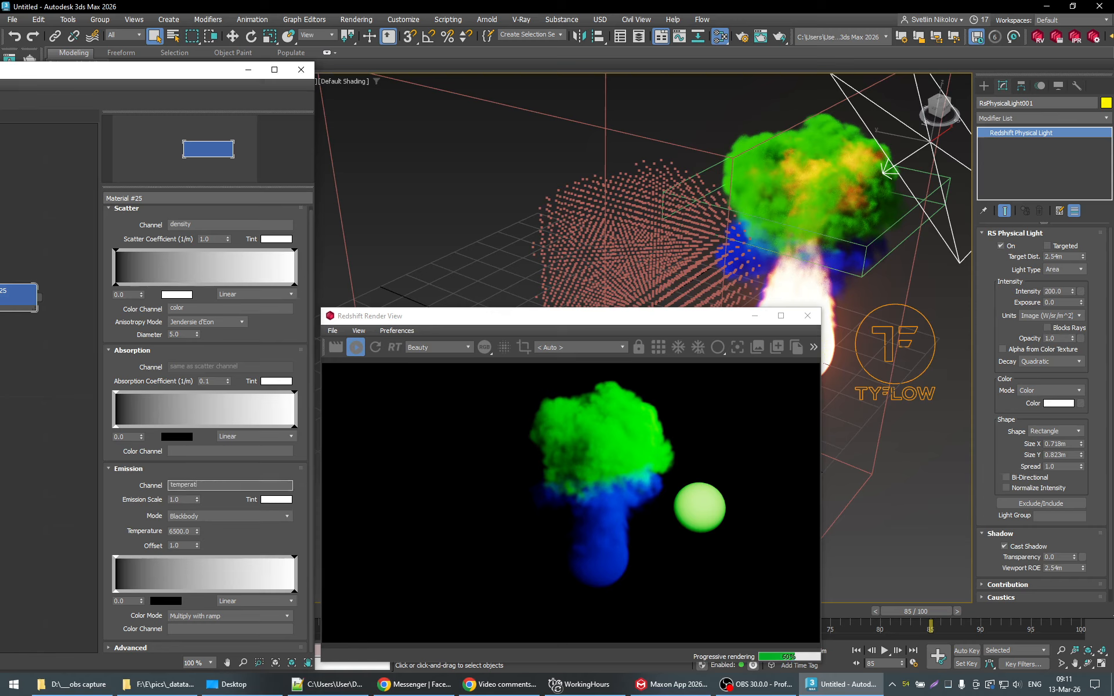
text(re)
key(Return)
click(300, 497)
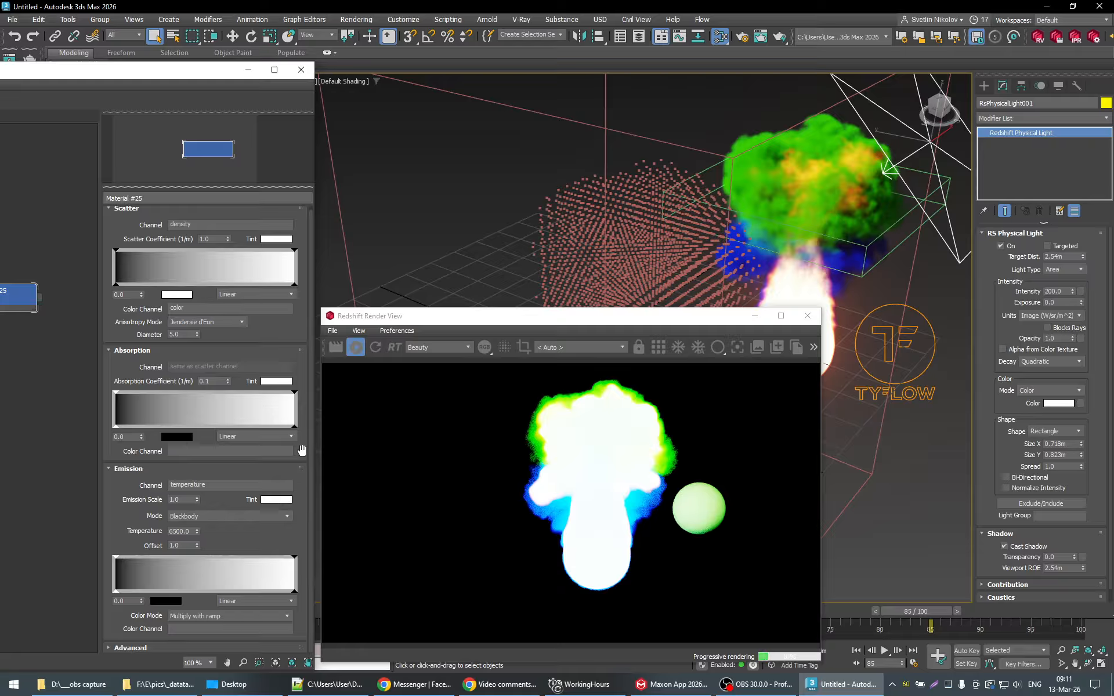
Step: Try a Scatter Coefficient of 0 to view the emission alone, and return it to 1.0
scroll(299, 331, up, 1)
drag(195, 229, 35, 225)
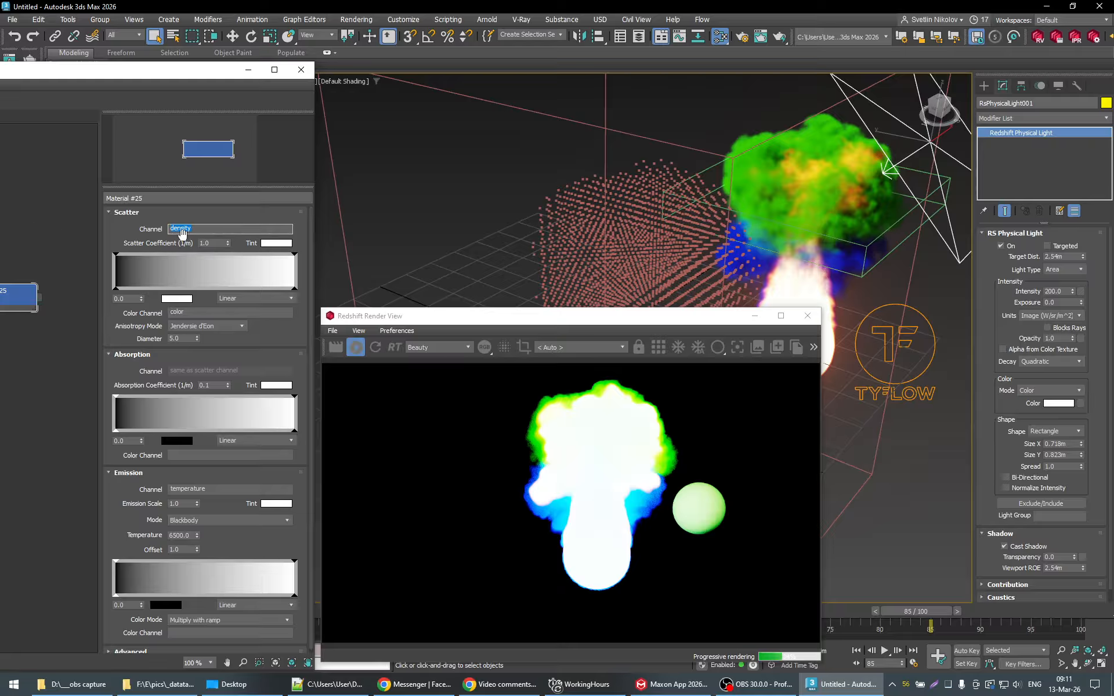
double_click(213, 244)
text(0)
key(Return)
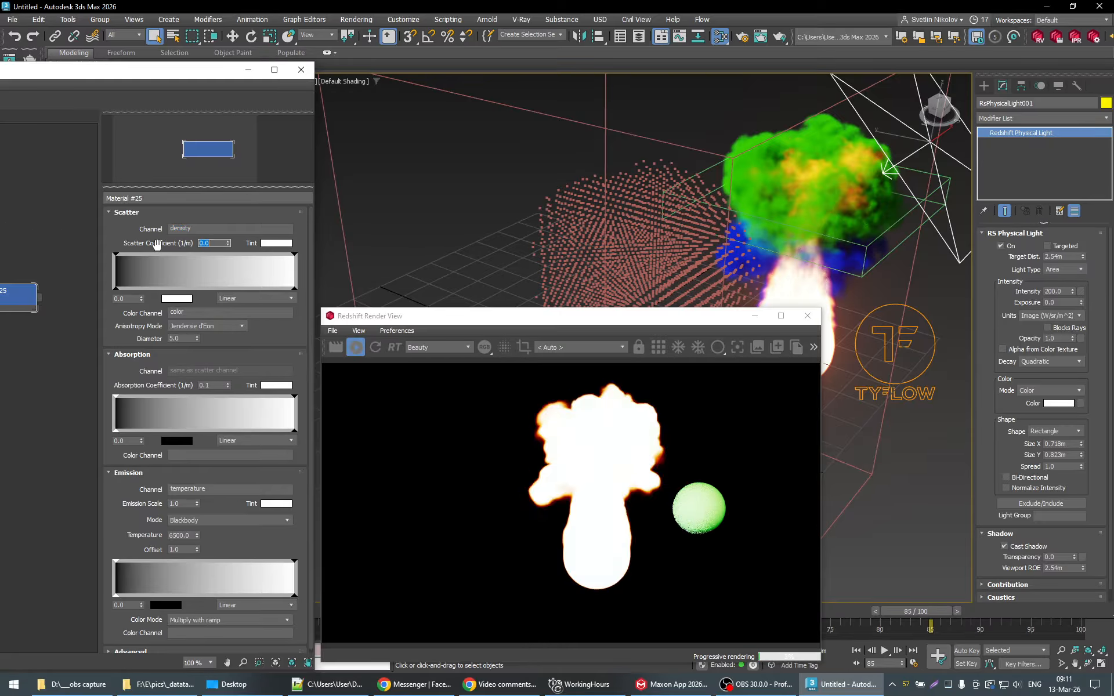
text(1)
key(Return)
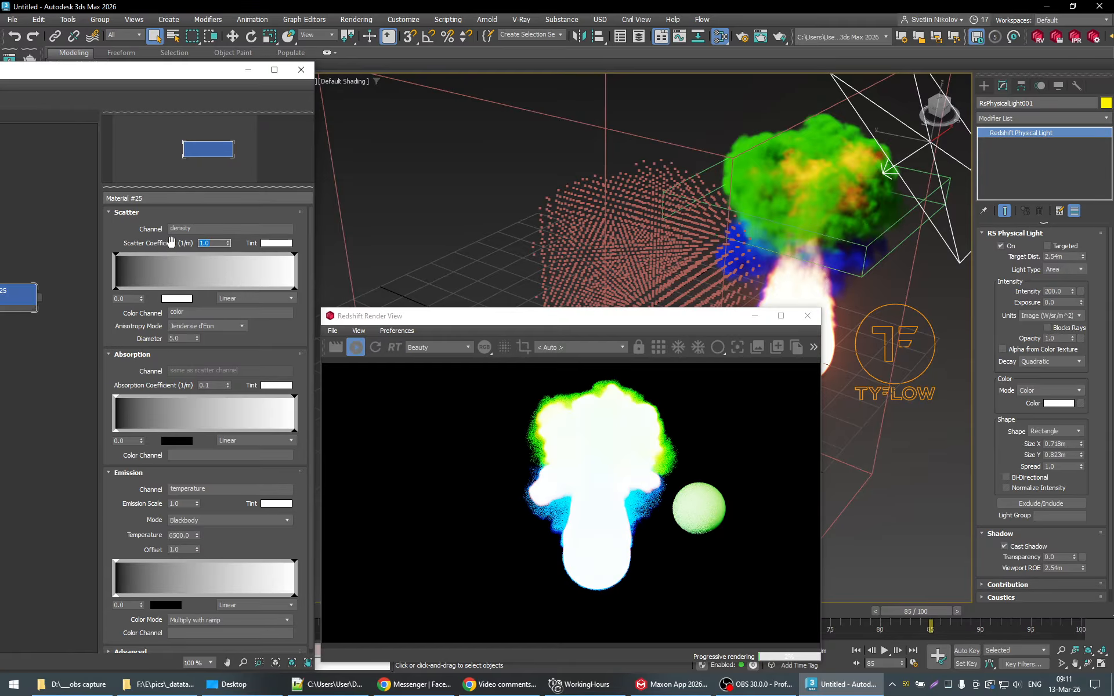
Step: Clear the volume material's Scatter Channel and show the render's alpha channel
drag(195, 229, 91, 229)
key(BackSpace)
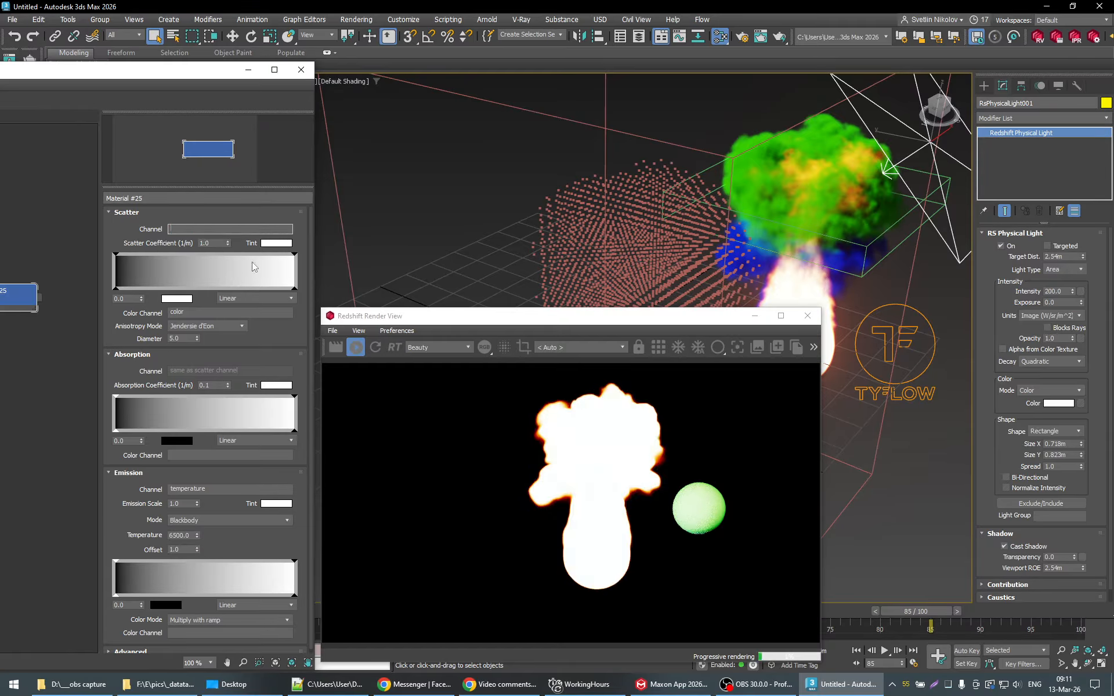
scroll(303, 420, down, 1)
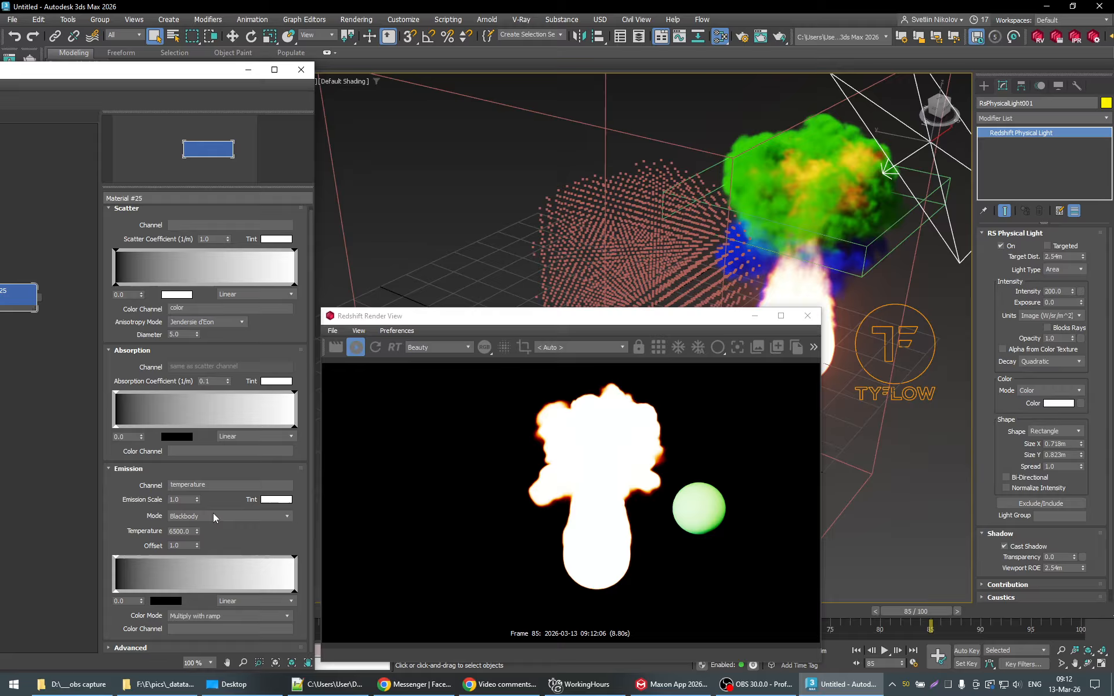
click(485, 348)
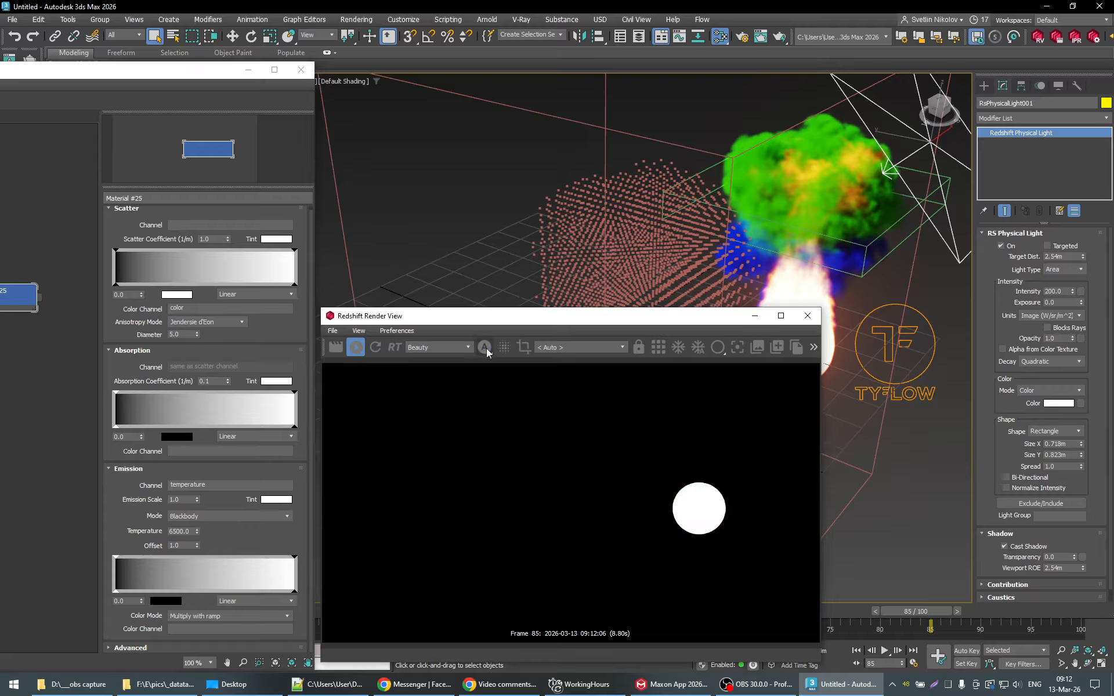
Step: Return the render view from the alpha channel to full color
click(485, 348)
click(485, 347)
click(485, 347)
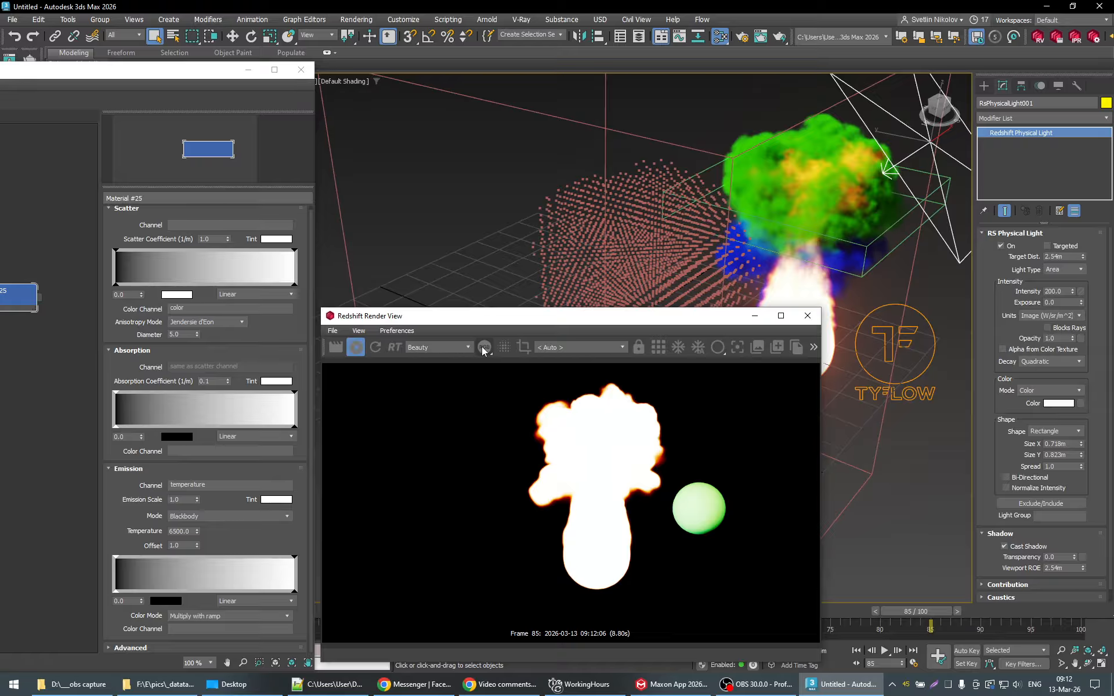
Step: Set the volume material's blackbody emission Temperature to 800
click(302, 497)
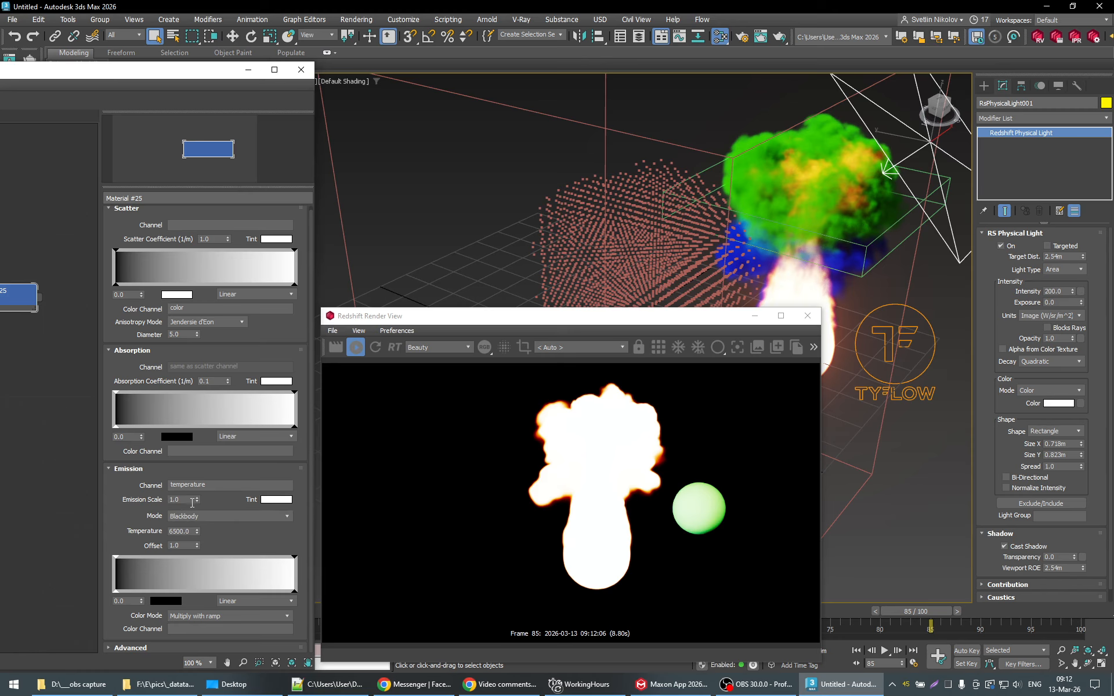
double_click(184, 531)
text(800)
key(Return)
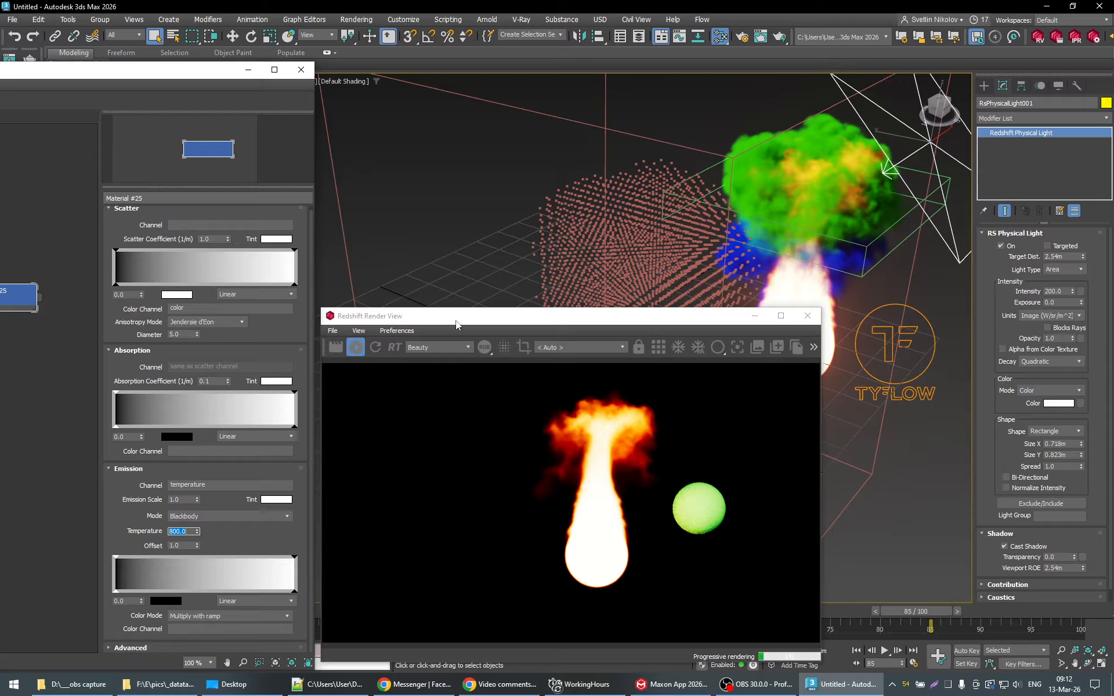
Step: Check the temperature grid's Units option in the tyFlow VDB Export settings, moving the material editor aside and back
drag(248, 75, 218, 396)
click(284, 307)
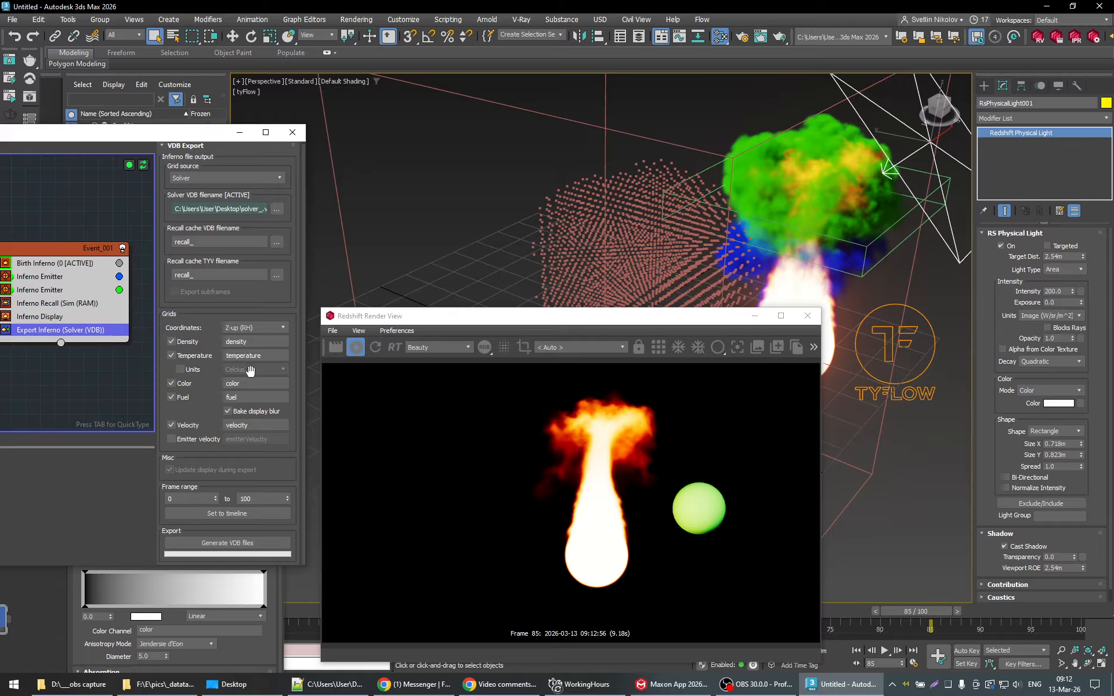
click(270, 600)
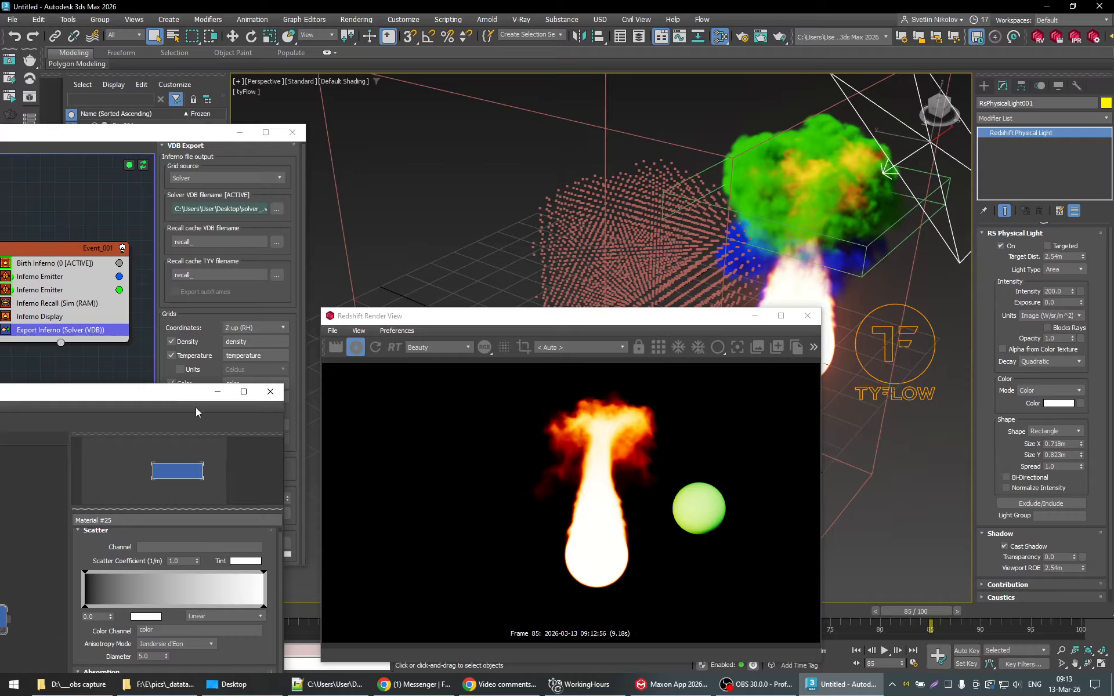
drag(196, 395, 213, 80)
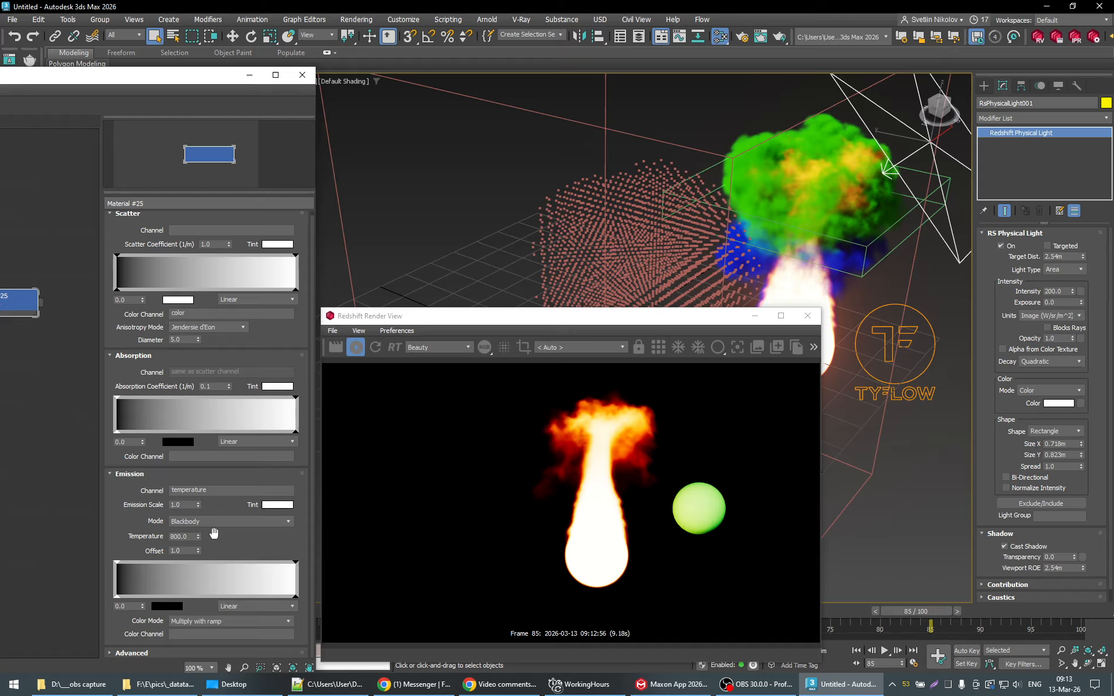
Step: Try a much lower emission Temperature on the volume material and return it to 800
drag(198, 536, 142, 534)
right_click(204, 543)
text(1)
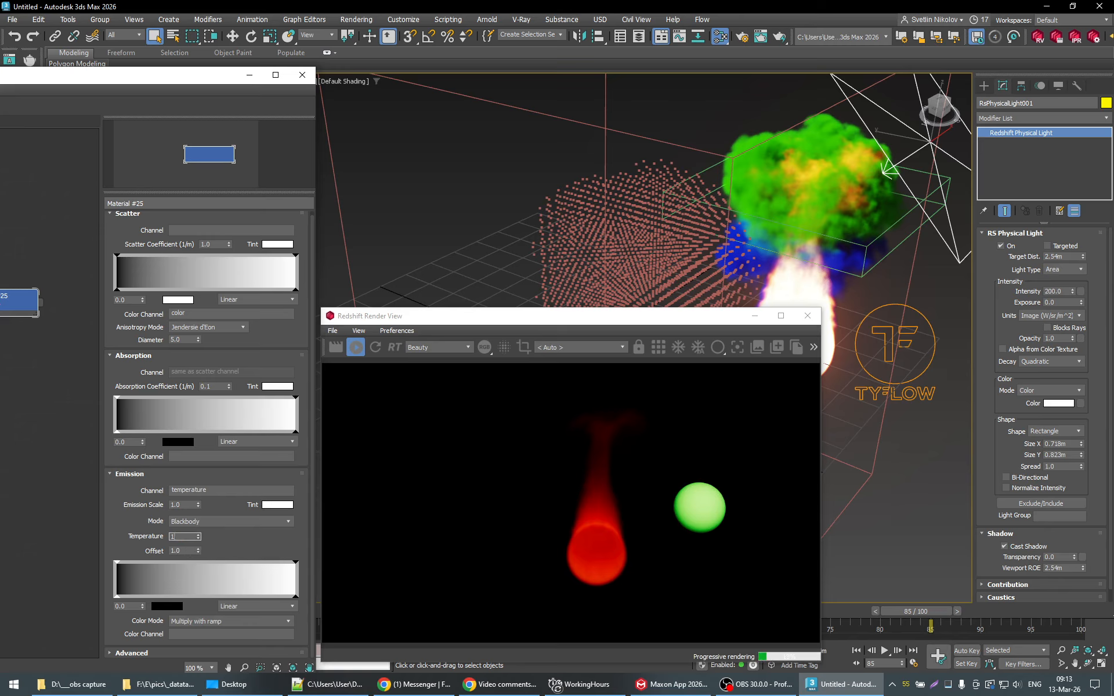
key(Return)
text(800)
key(Return)
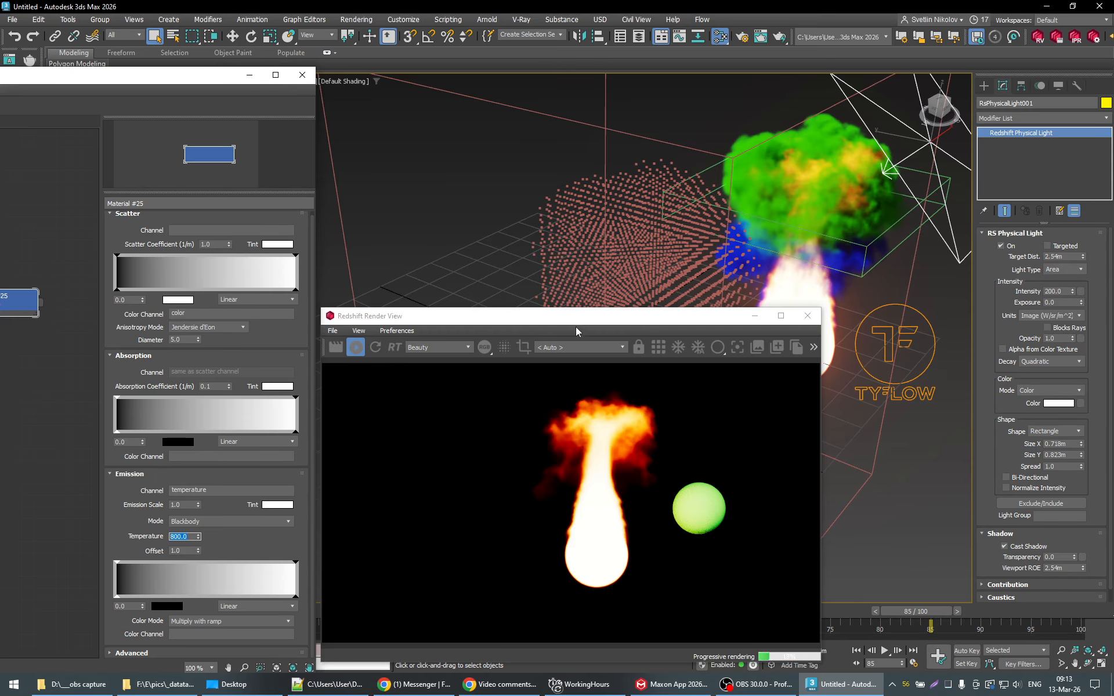
Step: Lower the volume material's Emission Scale to 0.2 and raise its emission Temperature to 1600
click(305, 497)
drag(198, 506, 200, 509)
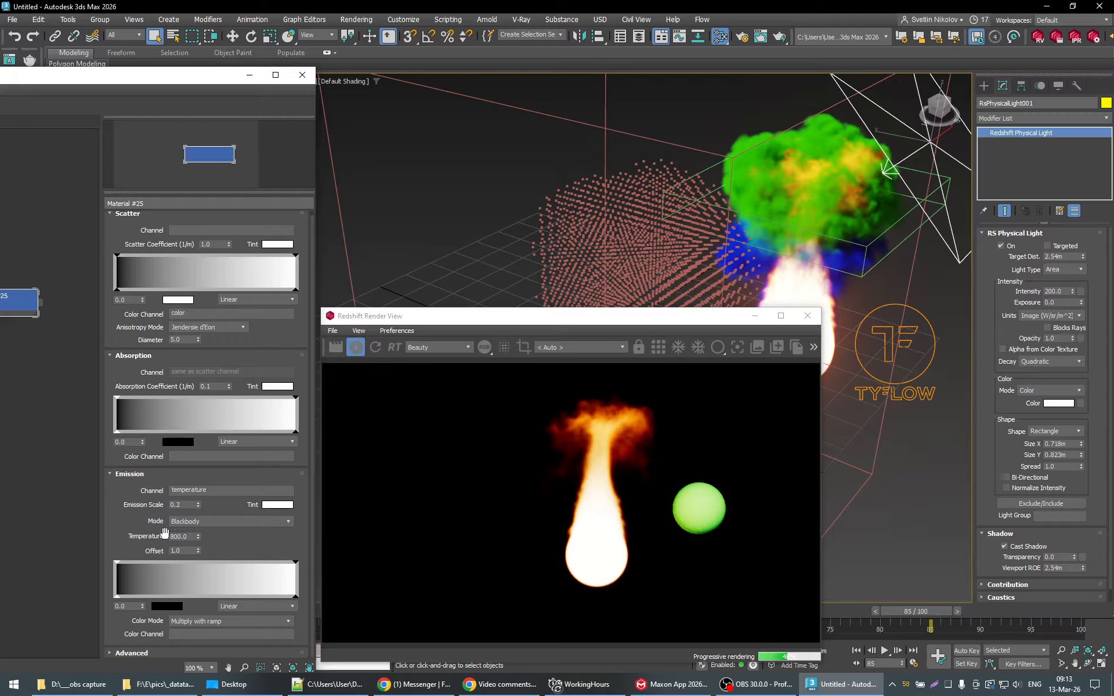
drag(199, 536, 199, 533)
Step: Set the volume material's emission Temperature to 20
double_click(188, 537)
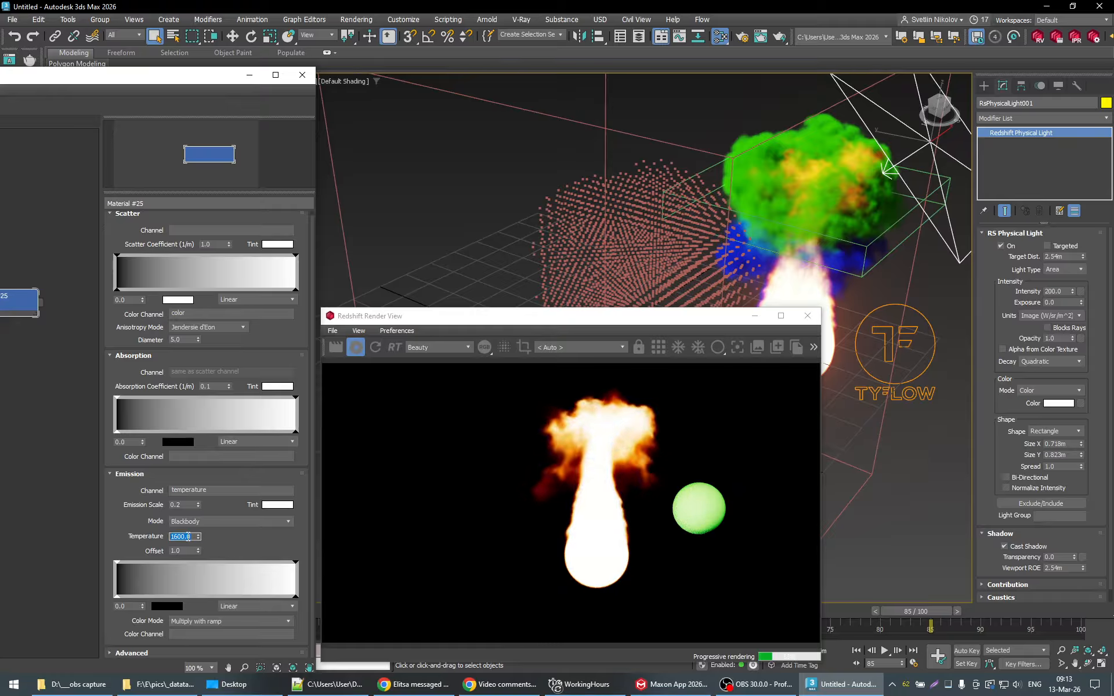
text(10)
key(Return)
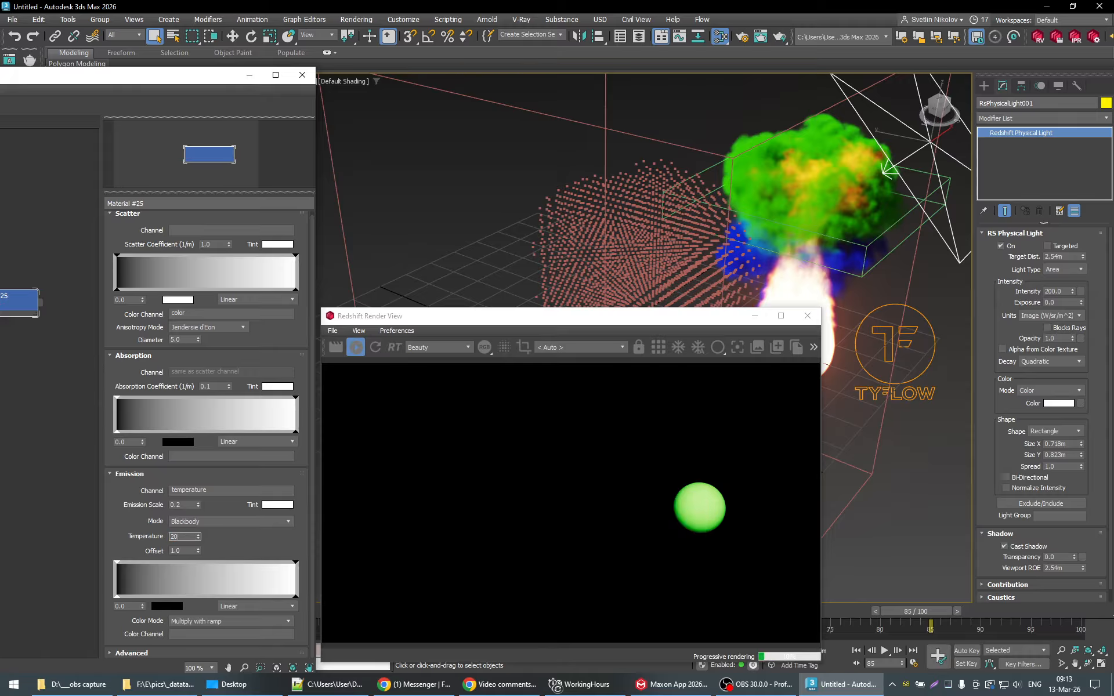
key(Return)
Step: Raise the Emission Scale through 1000 and 10000 to 100000, comparing the render at each value
double_click(185, 505)
text(1000)
key(Return)
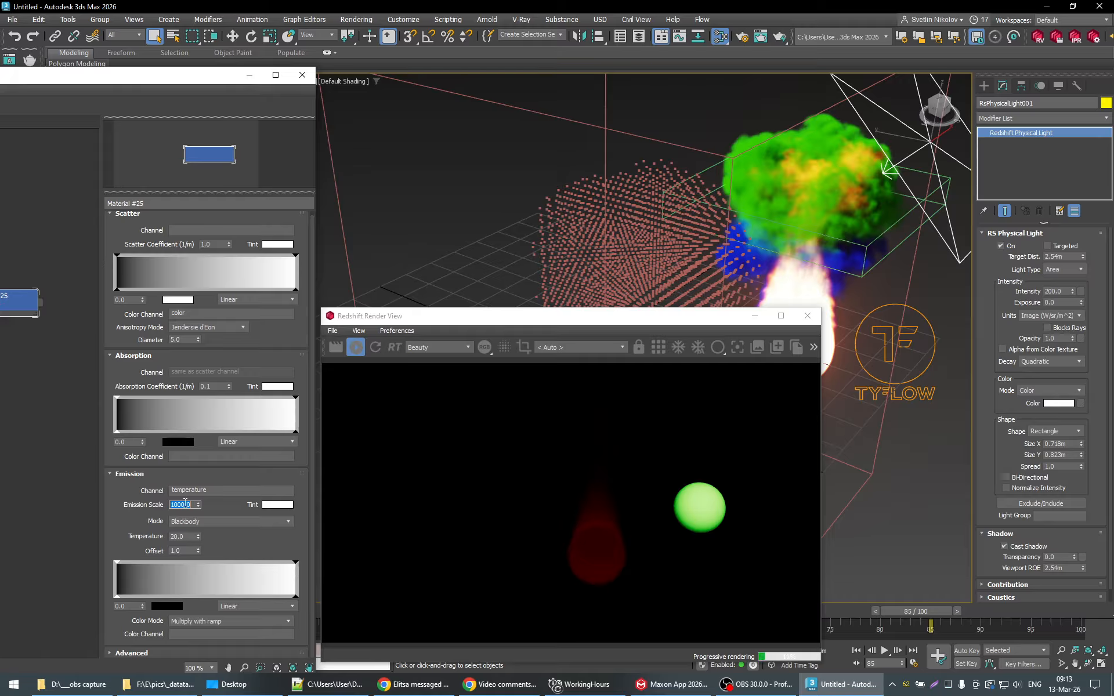
text(0)
key(Return)
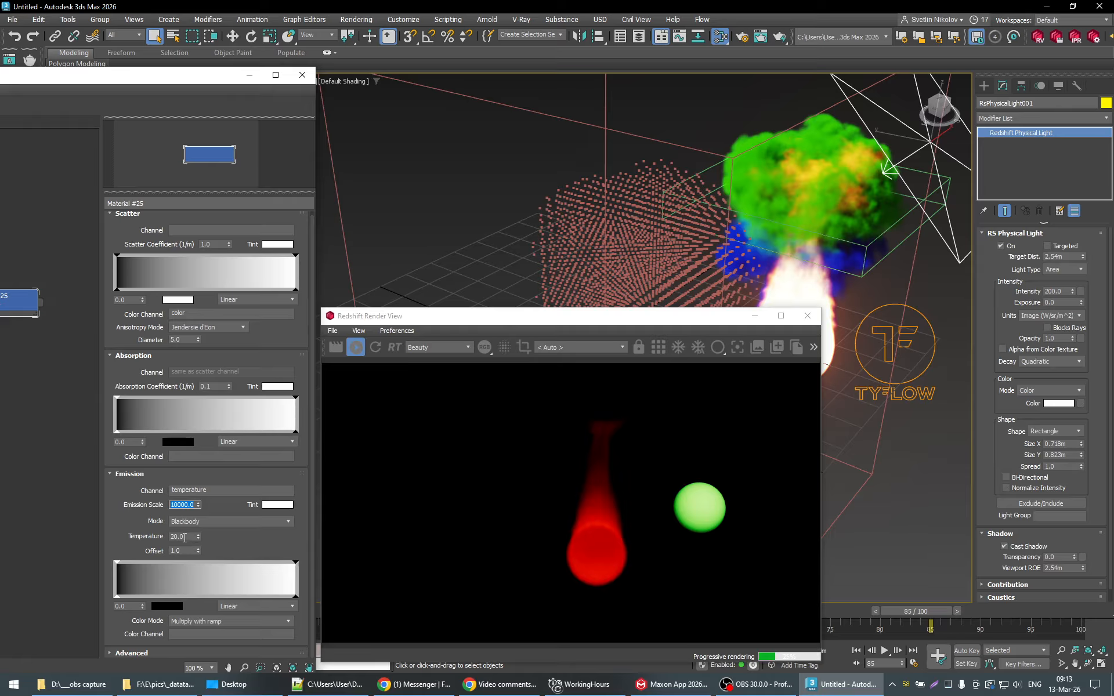
click(181, 507)
text(0)
key(Return)
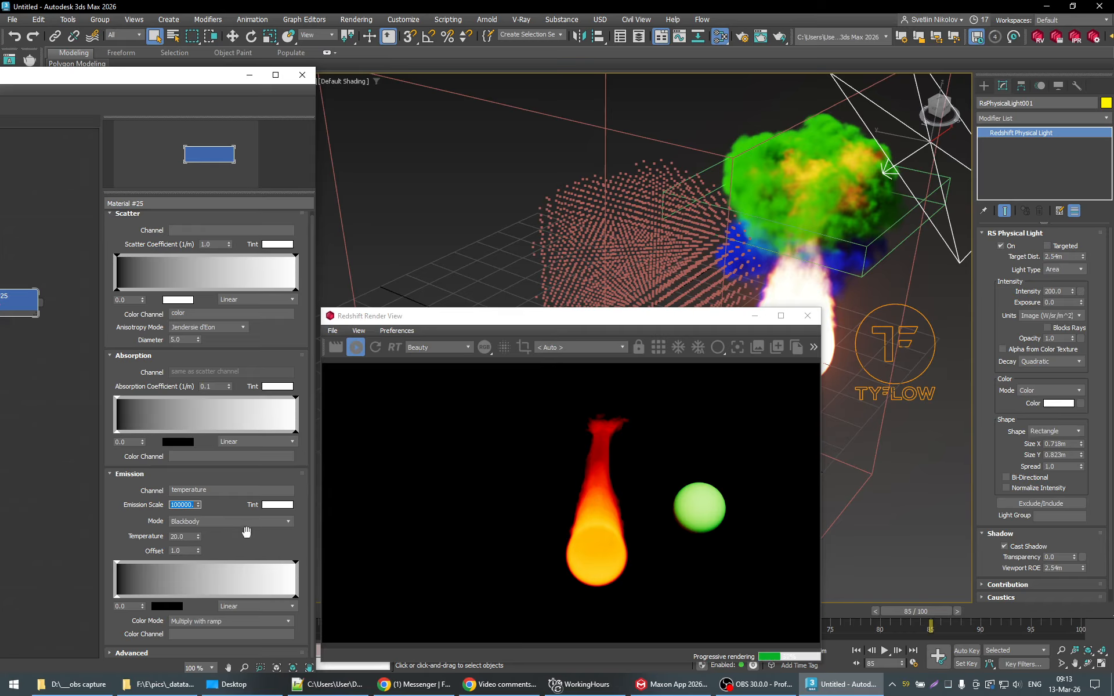
Step: Set the emission Temperature to 1000 and reduce the Emission Scale to 0.1
click(222, 540)
double_click(184, 537)
text(1000)
key(Return)
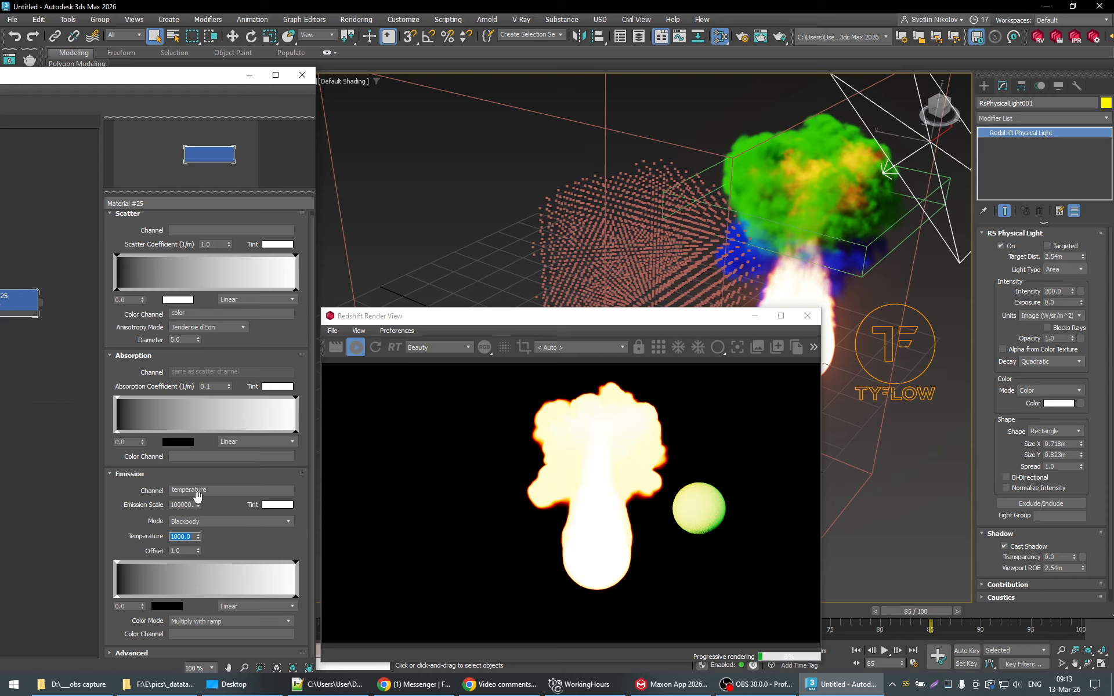
double_click(187, 505)
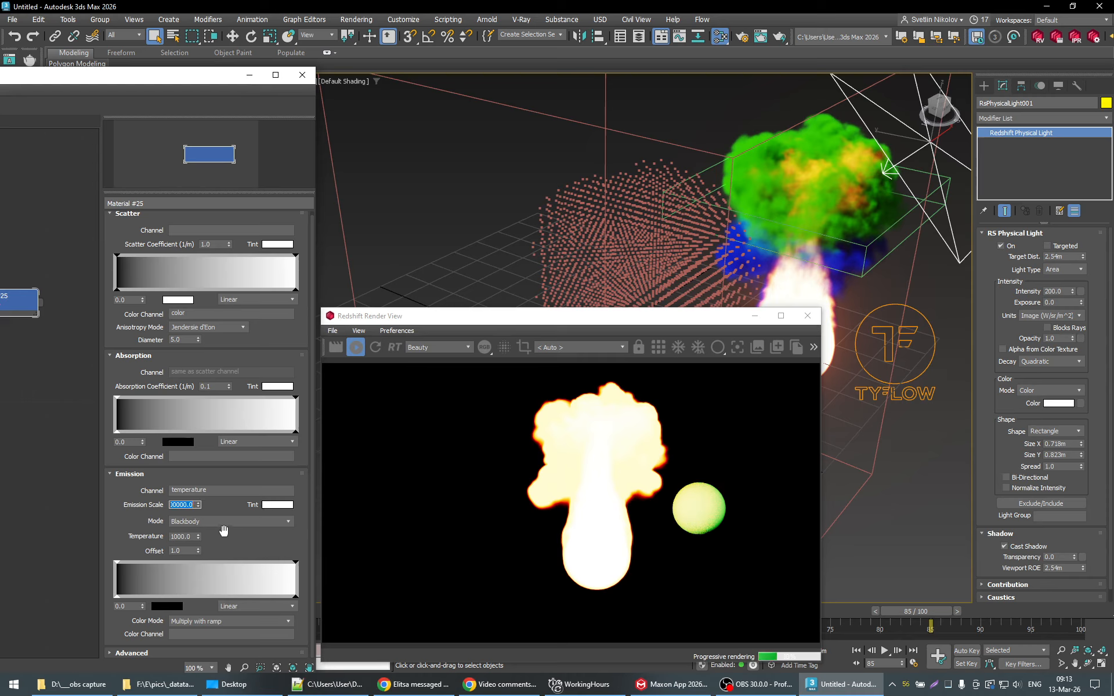
text(0.1)
key(Return)
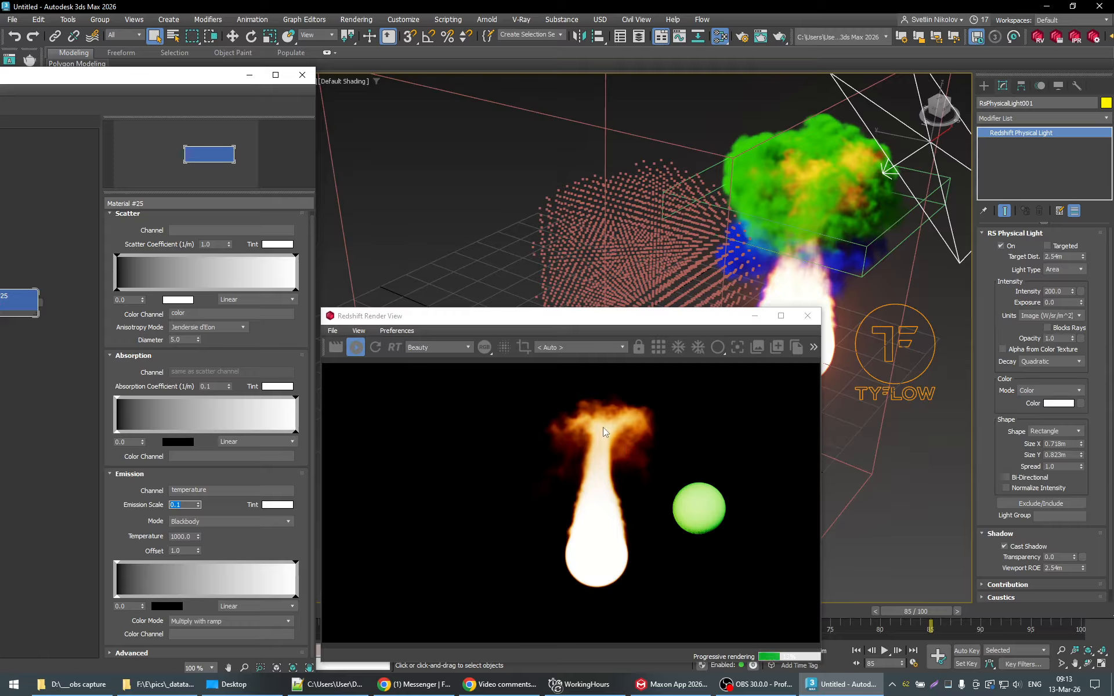
Step: Set the emission Temperature to 800 and the Emission Scale to 1.0, after shifting the render view window slightly
drag(632, 321, 635, 314)
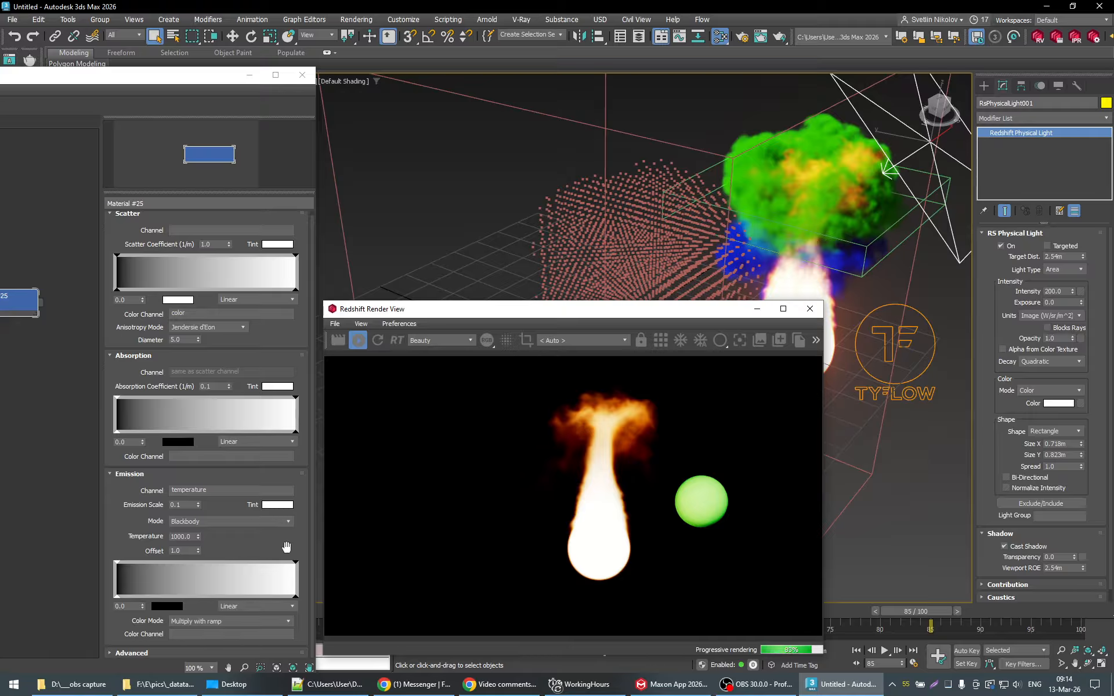
click(294, 545)
click(182, 505)
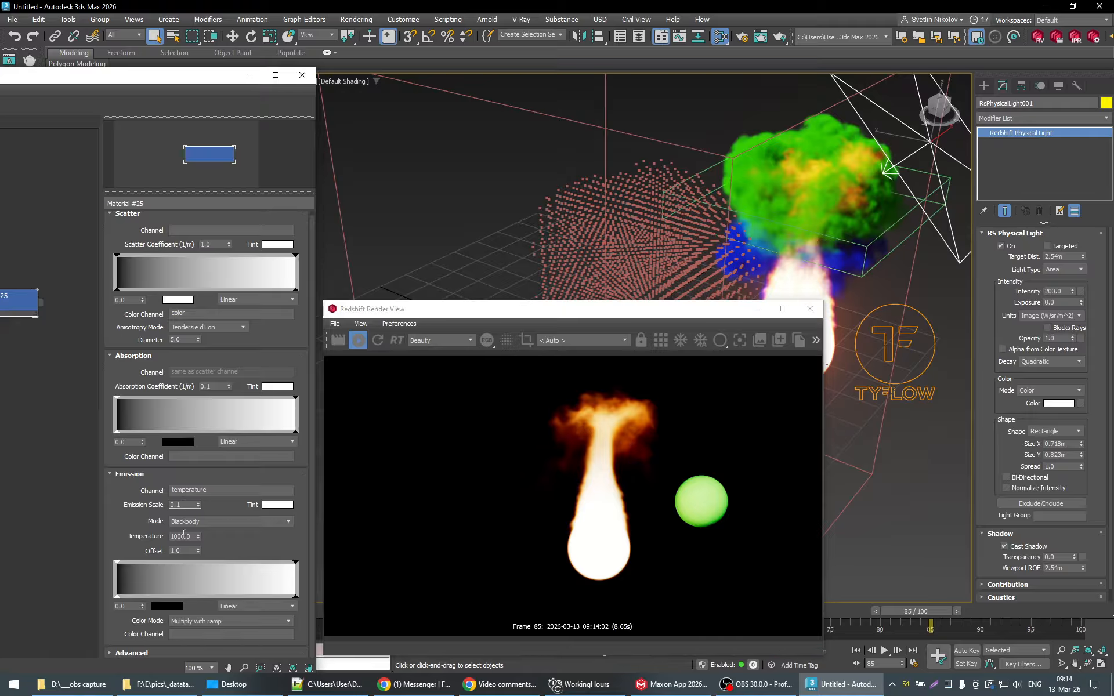
click(182, 537)
text(800)
key(Return)
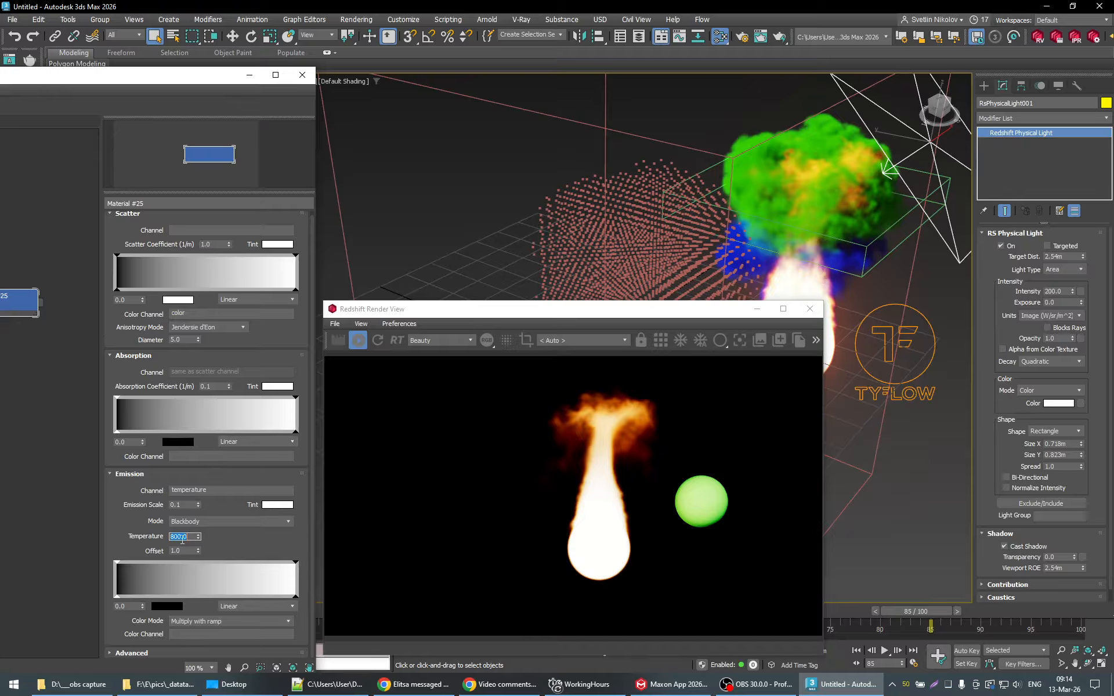
click(183, 506)
text(1)
key(Return)
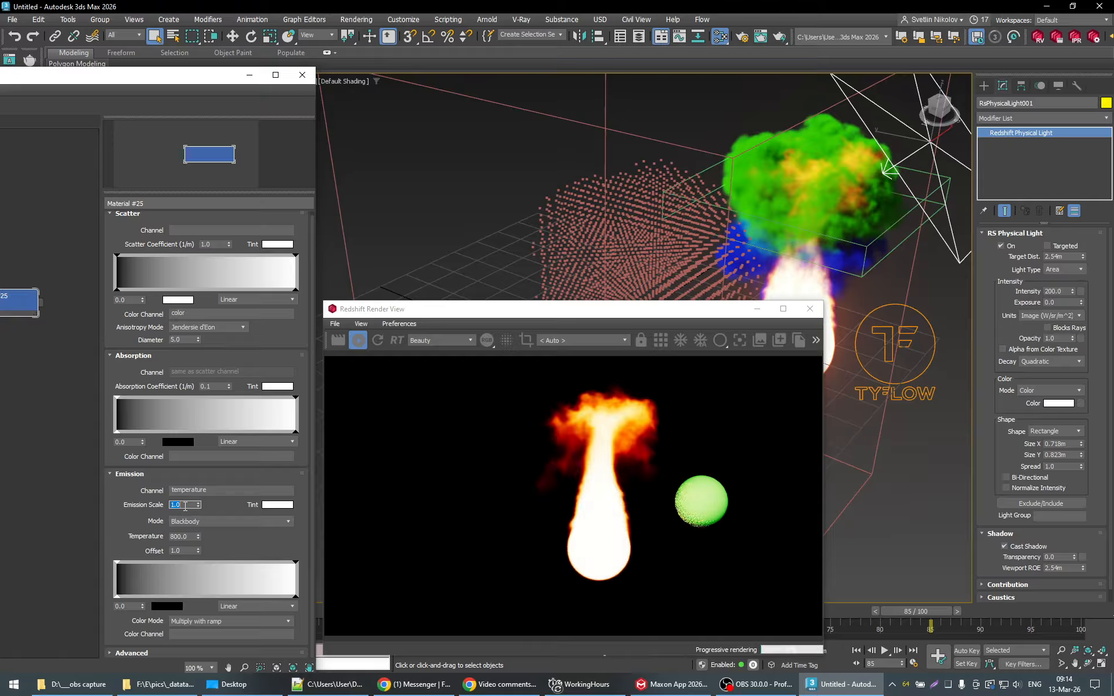
Step: Try changing the emission Offset and return it to 1.0
click(199, 549)
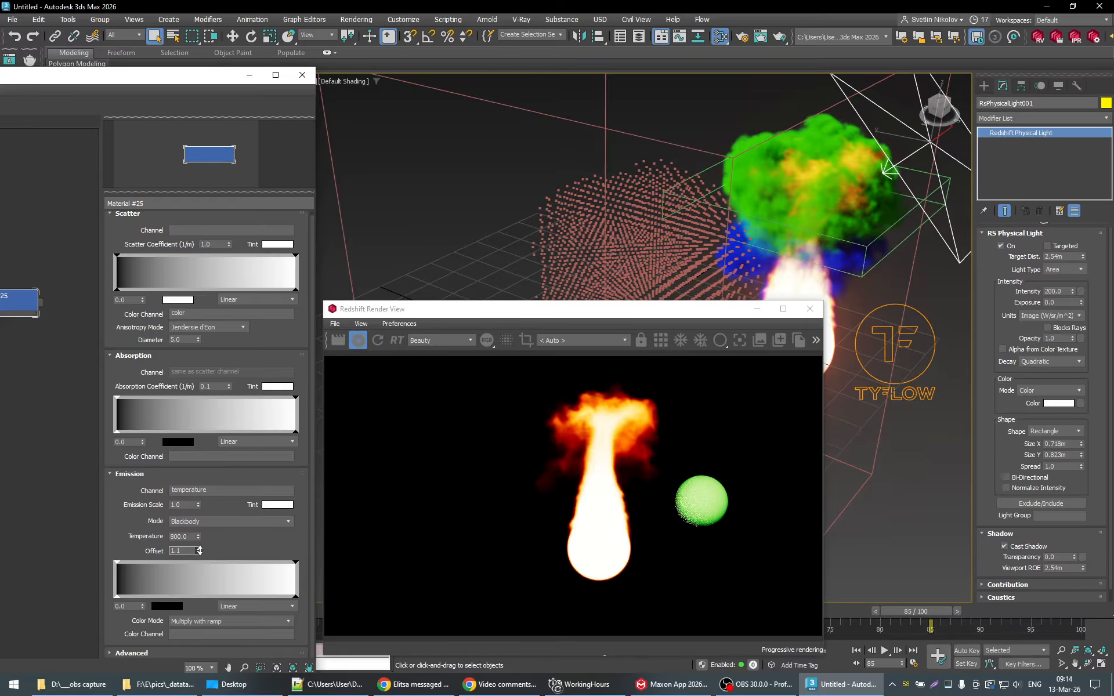
drag(200, 550, 199, 556)
text(1)
key(Return)
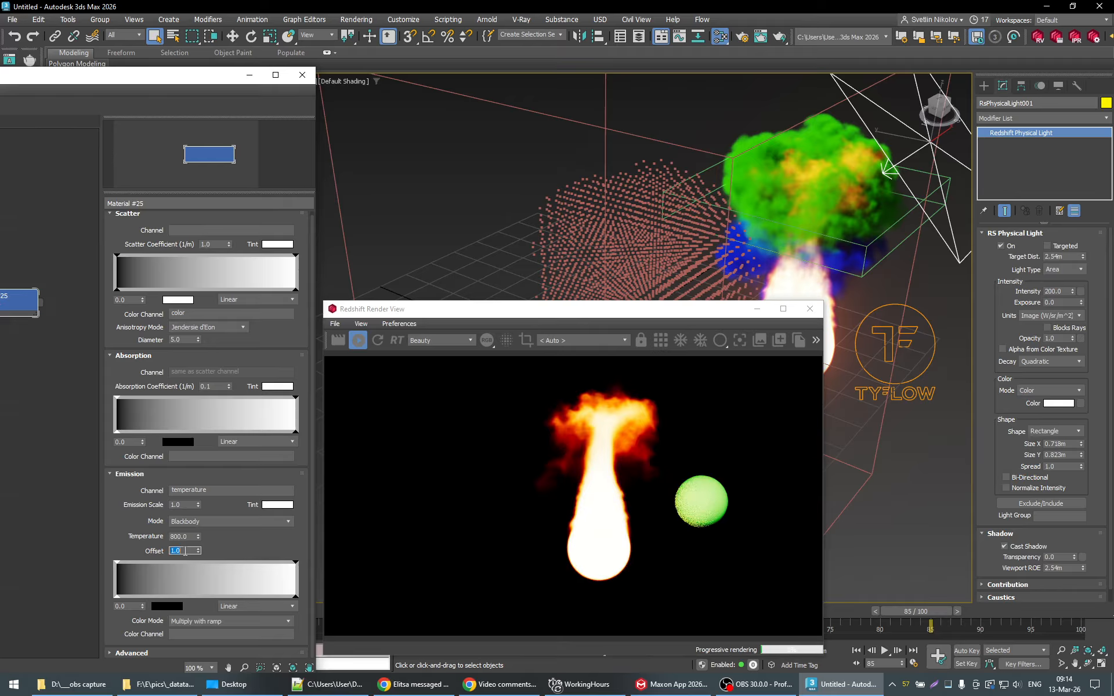
Step: Set the volume material's Scatter Channel to density
drag(311, 513, 305, 495)
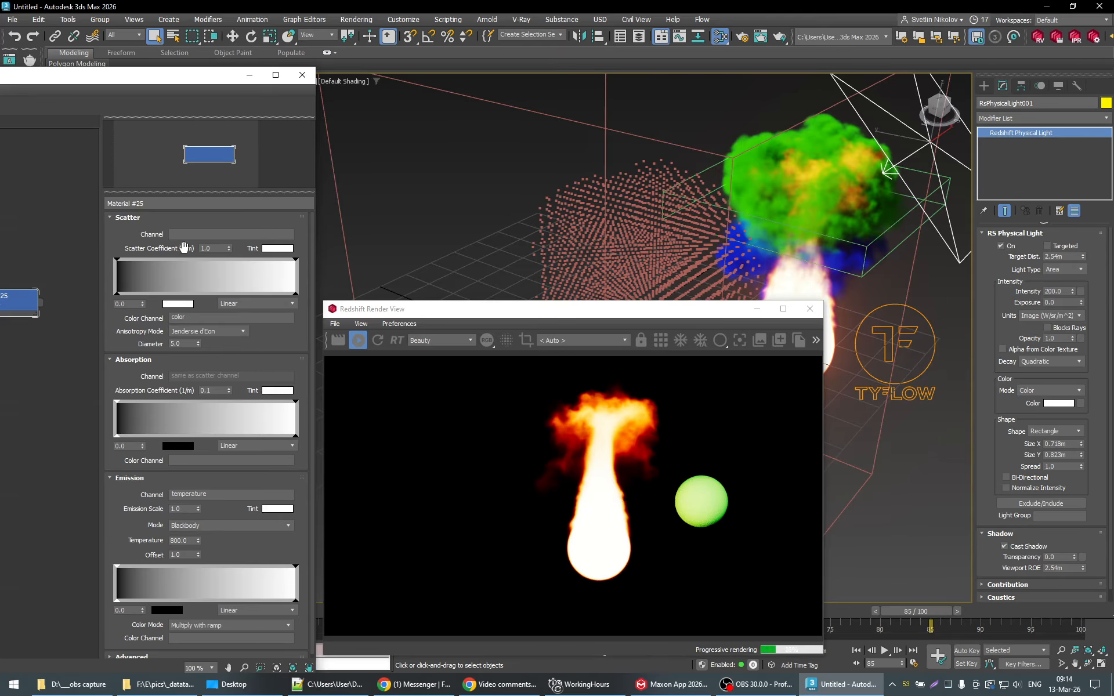
click(184, 234)
text(density)
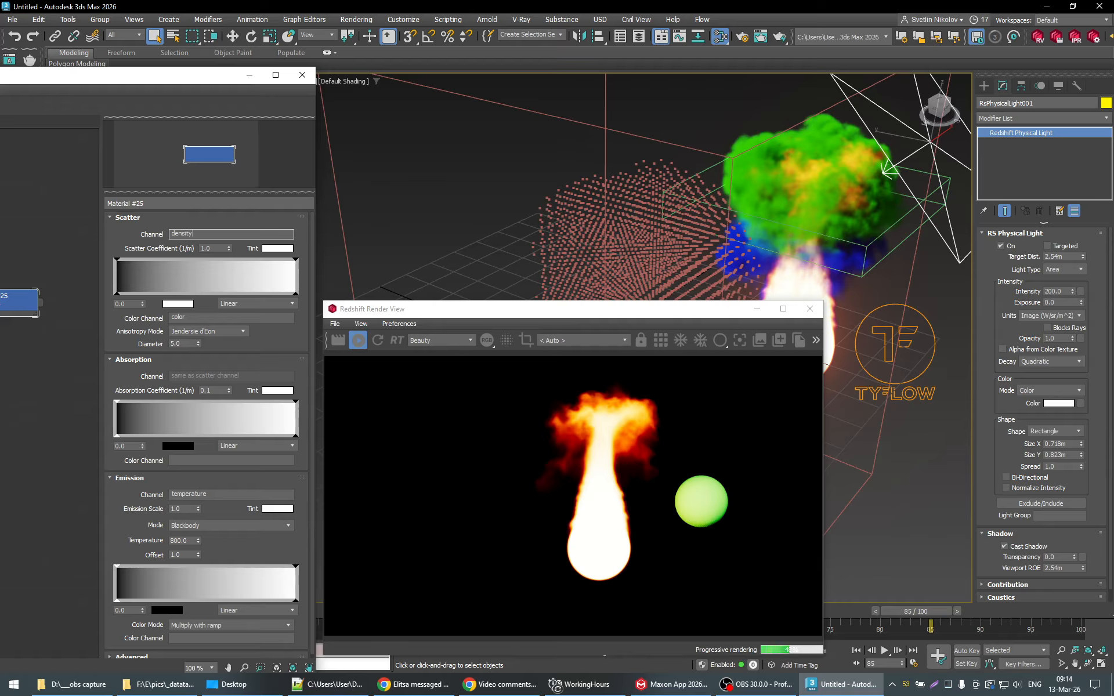
key(Return)
Step: Refresh the render and reposition the render view to compare it with the simulation in the viewport
click(380, 342)
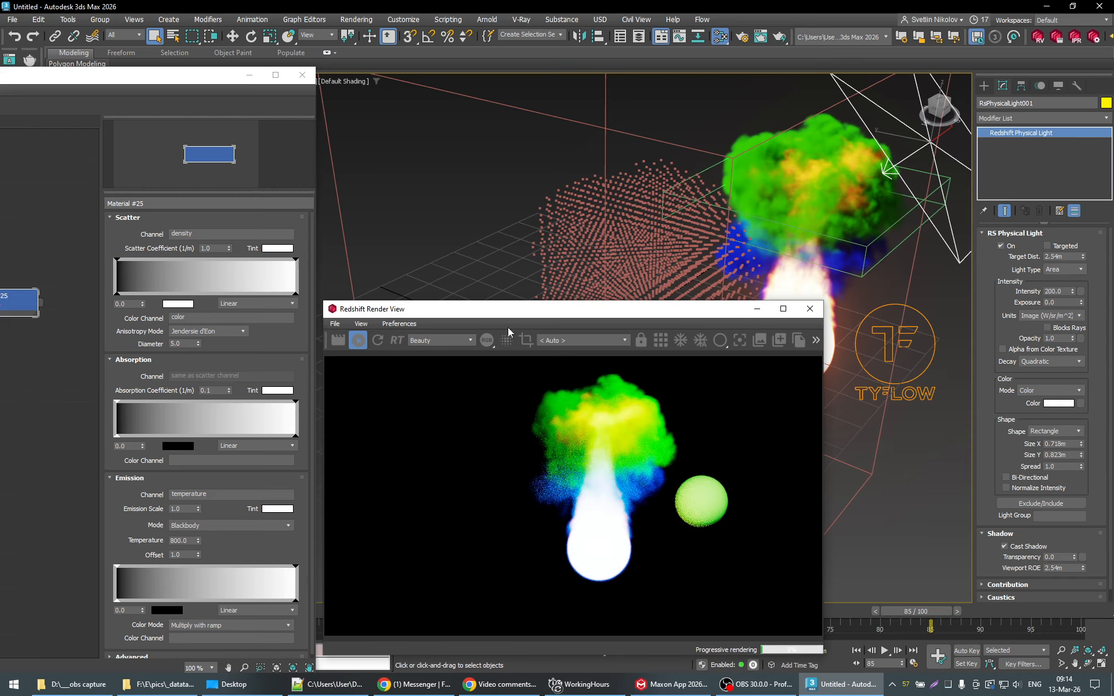
drag(695, 311, 562, 224)
mouse_move(884, 516)
alt+middle_down()
mouse_move(859, 520)
mouse_move(886, 503)
mouse_move(891, 513)
alt+middle_up()
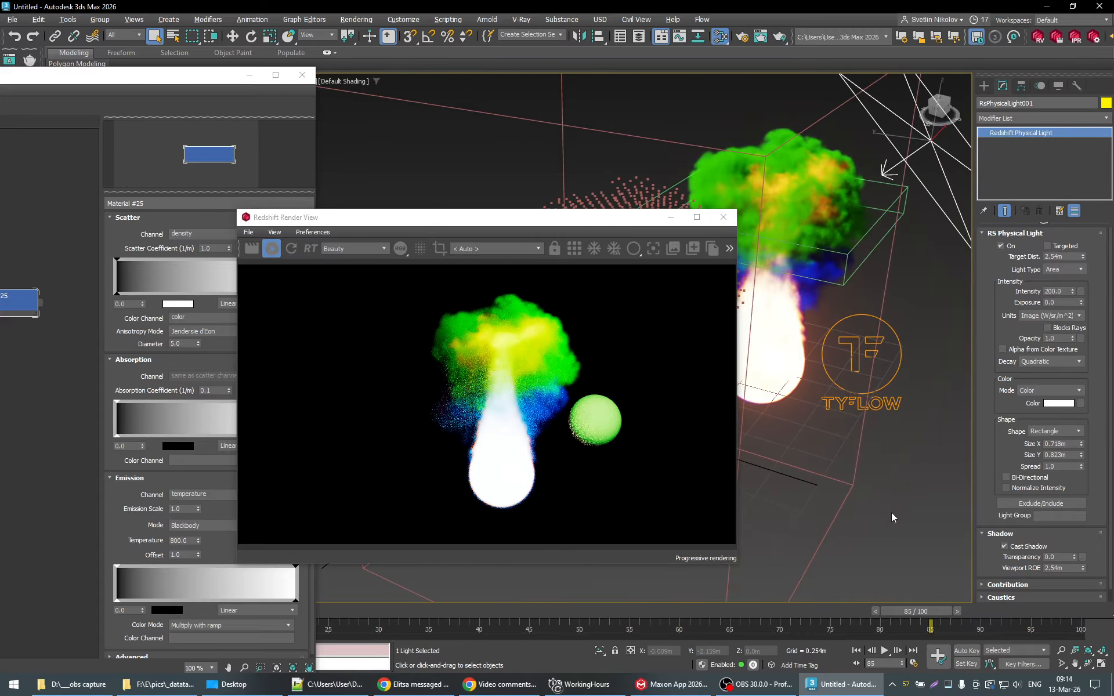
Step: Set the emission Temperature to 1200 and lower the Emission Scale to 0.5, followed by 0.4
click(115, 395)
double_click(176, 536)
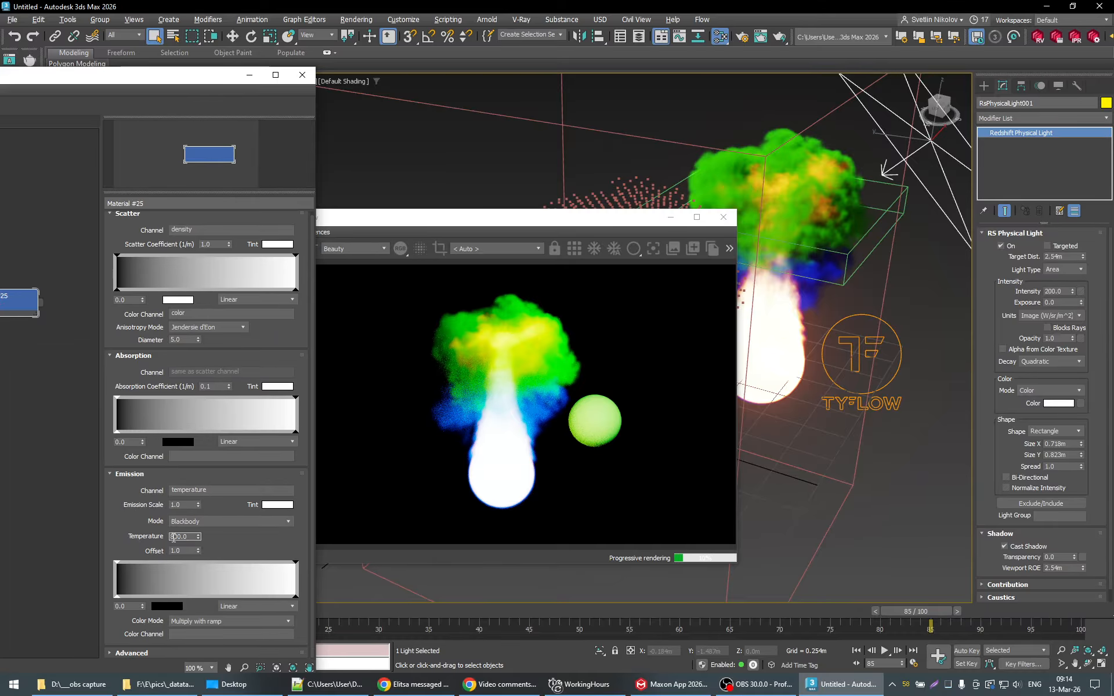
text(1200)
key(Return)
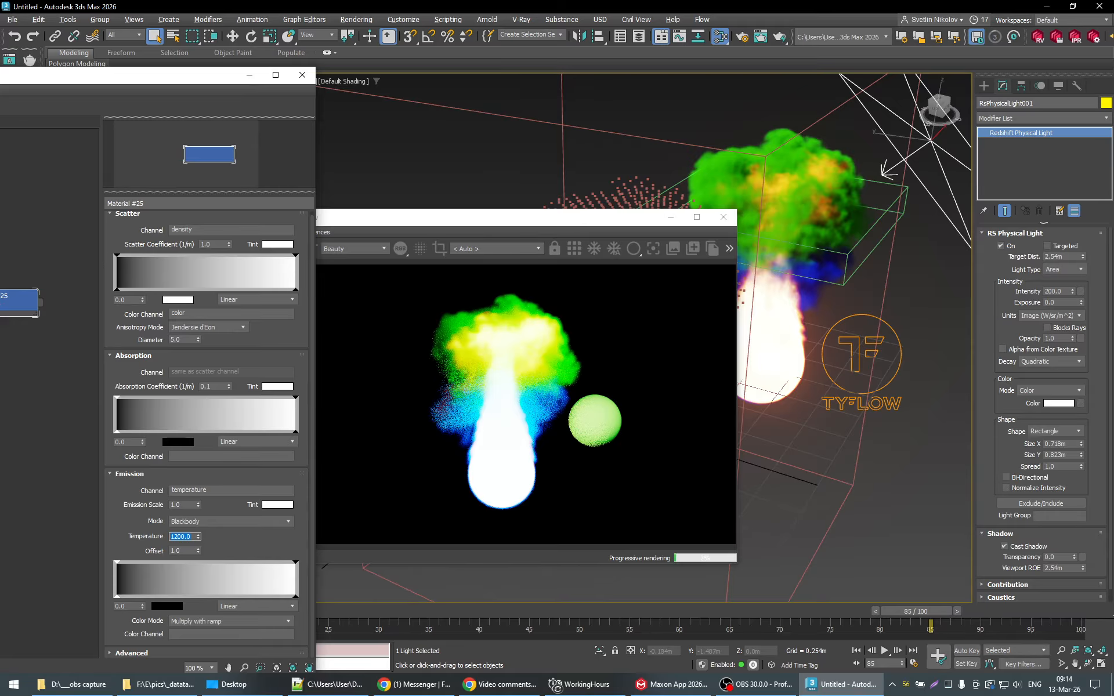
double_click(185, 506)
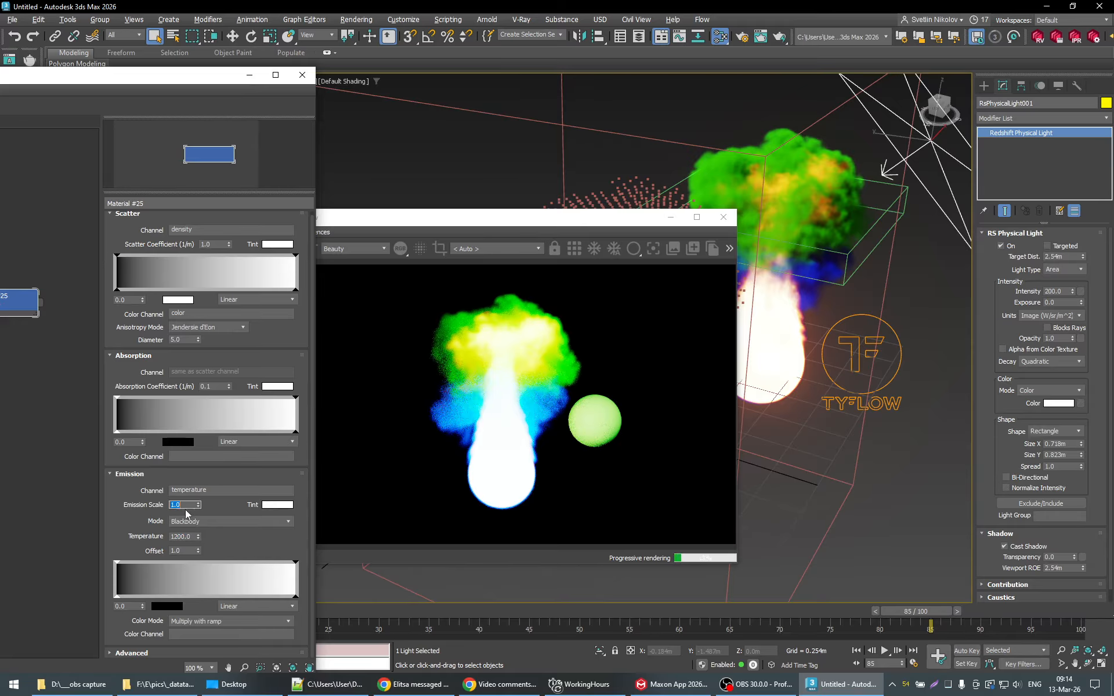
text(0.5)
key(Return)
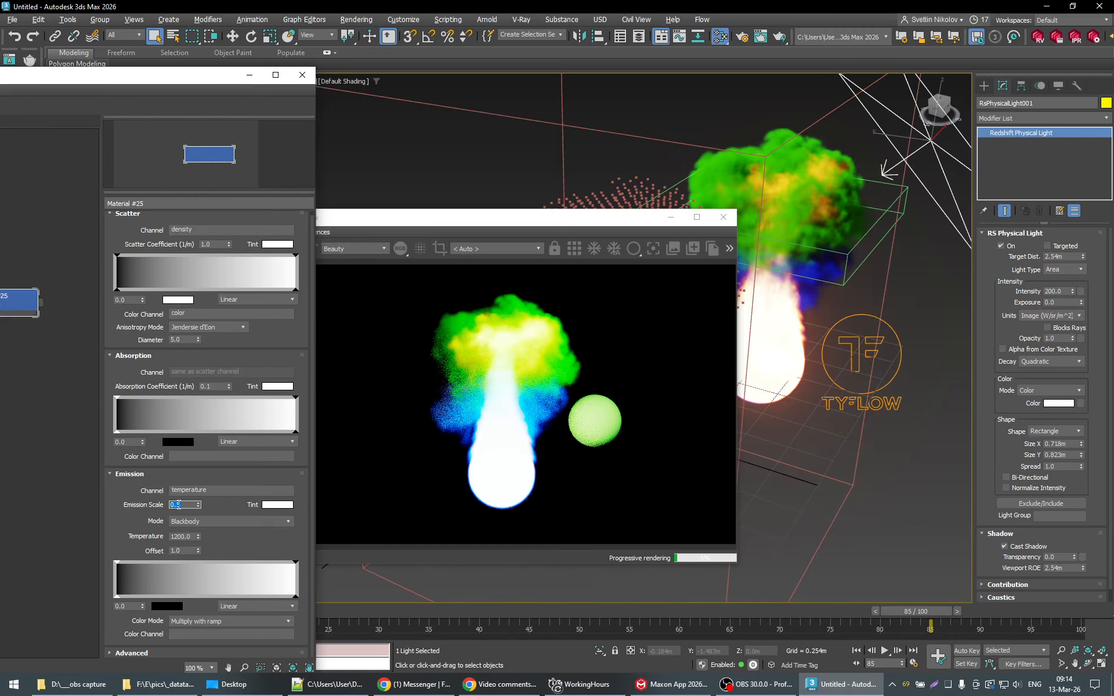
drag(199, 506, 198, 504)
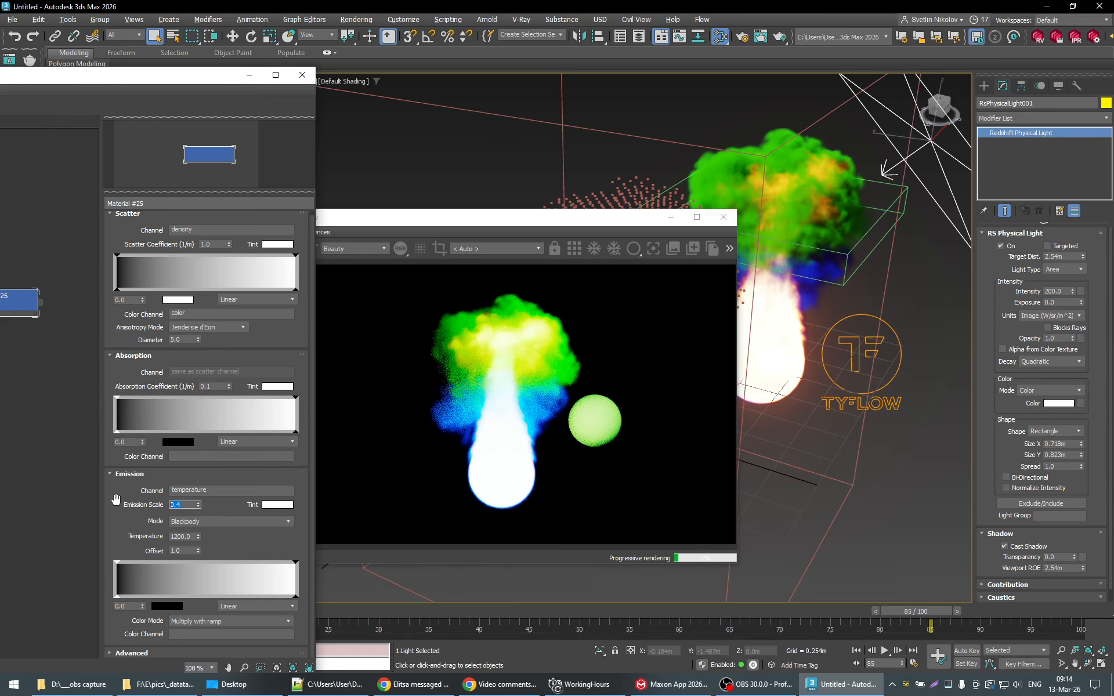
Step: Set the Emission Scale to 200 and the emission Temperature to 100
text(200)
key(Return)
key(Tab)
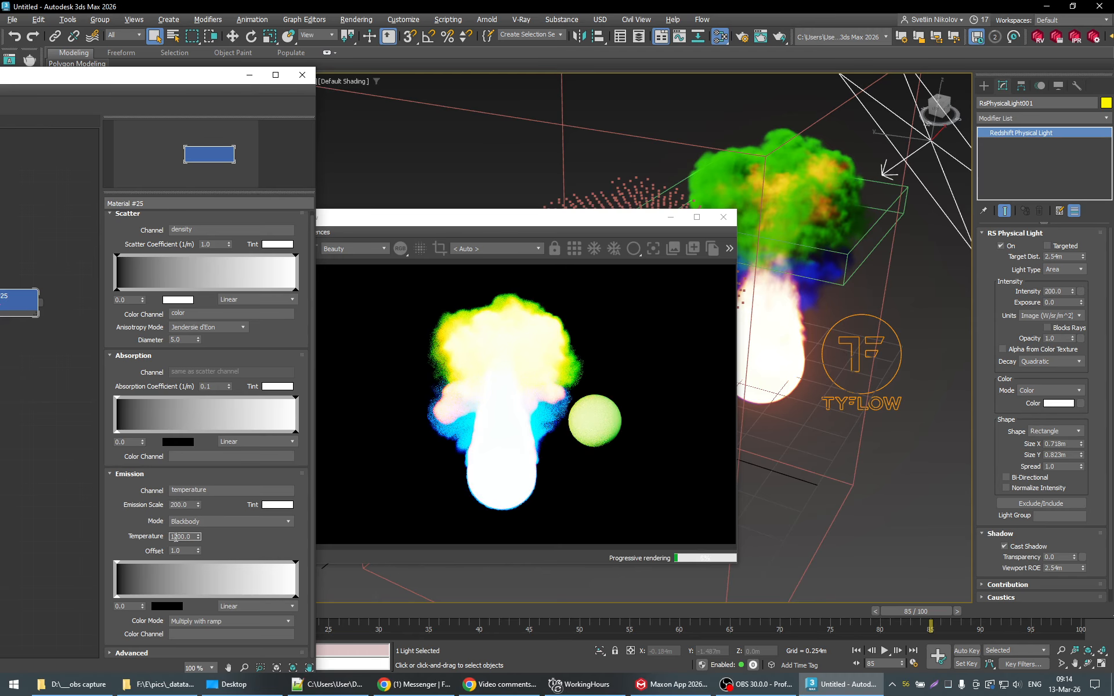
text(100)
key(Return)
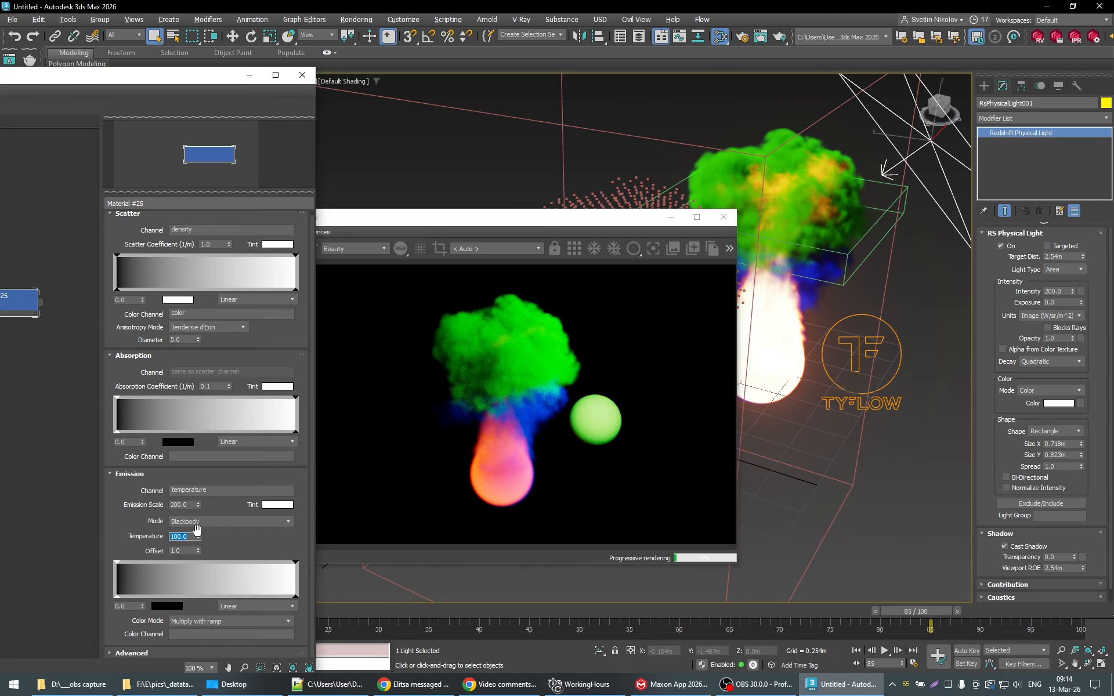
Step: Raise the volume material's Emission Scale to 1000
drag(198, 505, 204, 404)
text(1000)
key(Return)
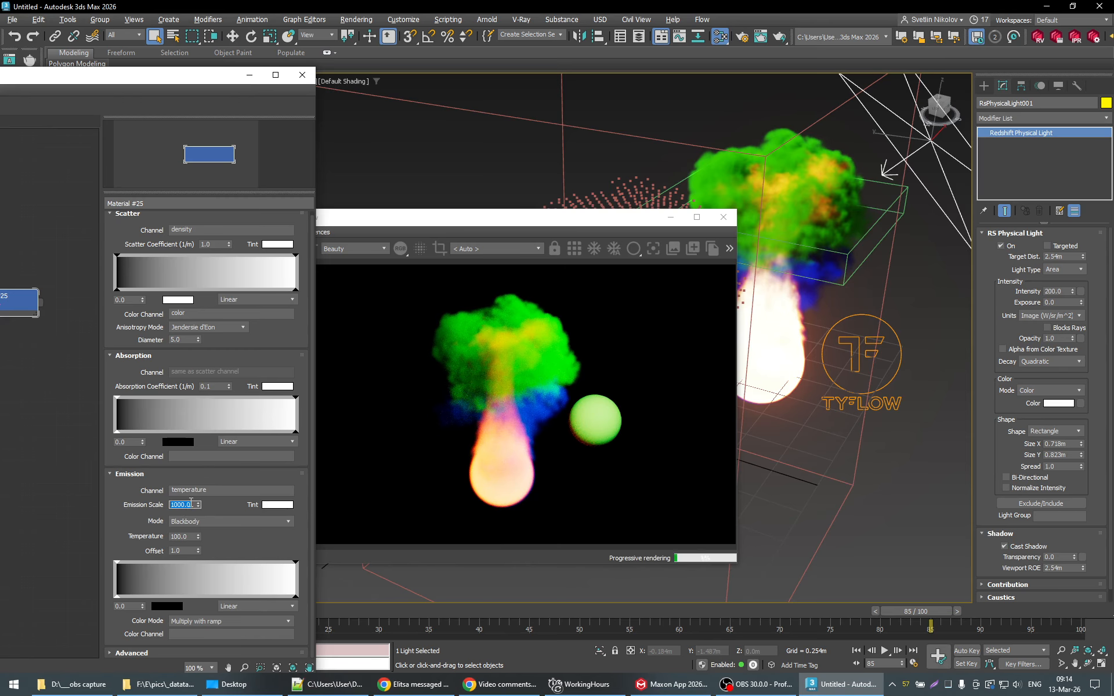
Step: Raise the volume material's Emission Scale to 2000, followed by 10000
key(Return)
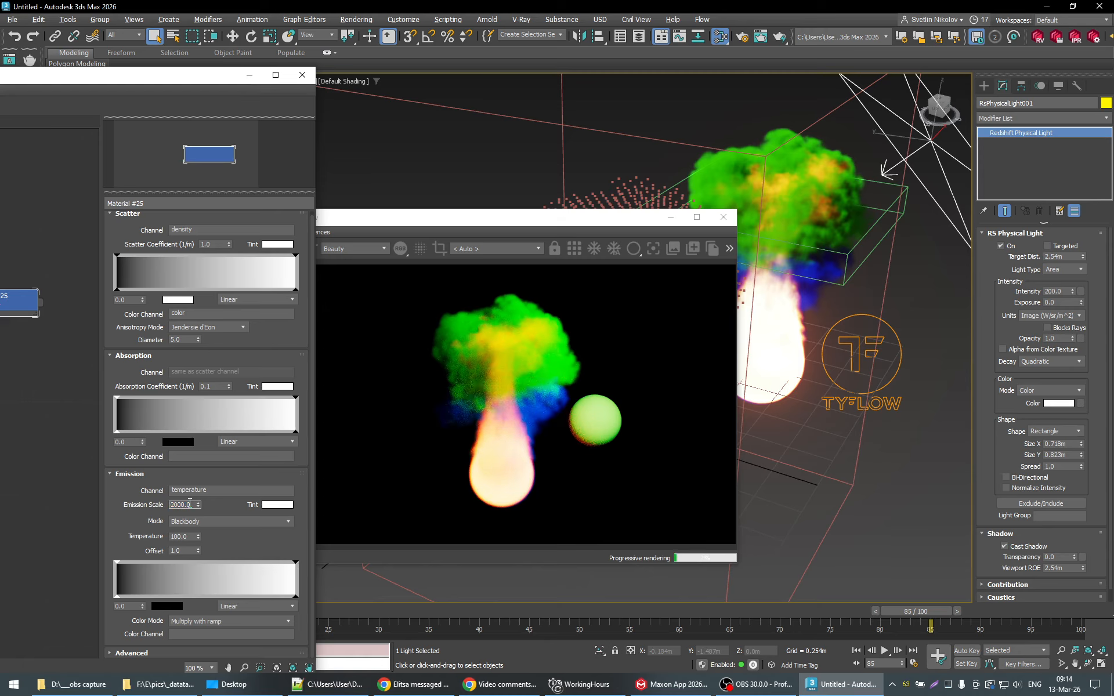
key(Return)
key(Home)
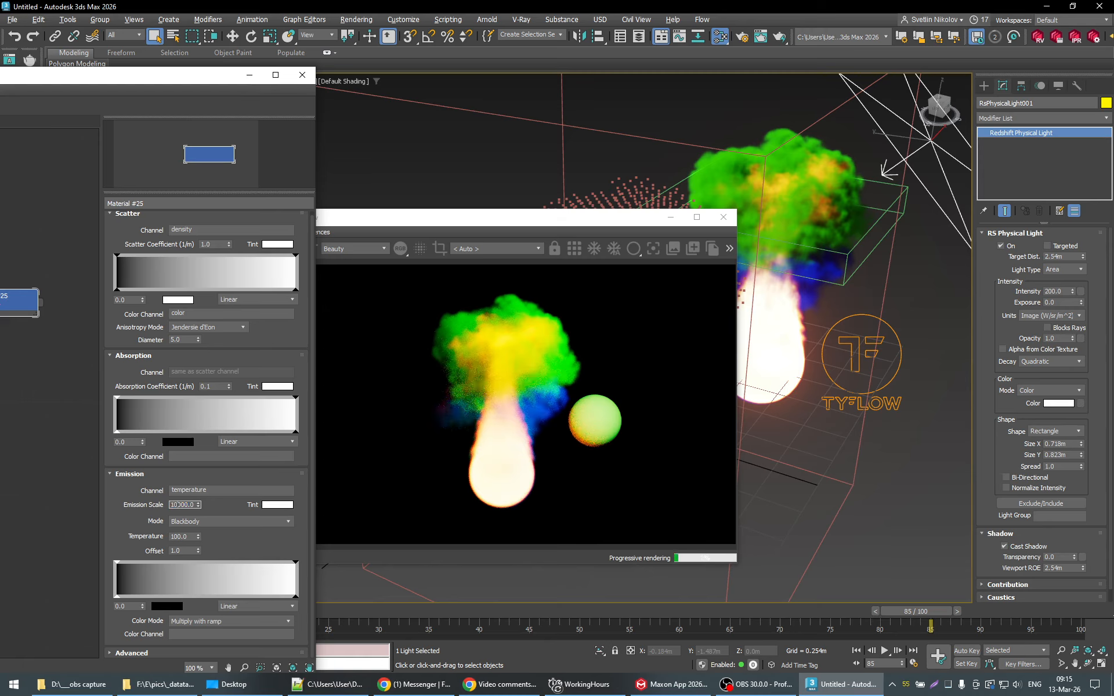
key(Return)
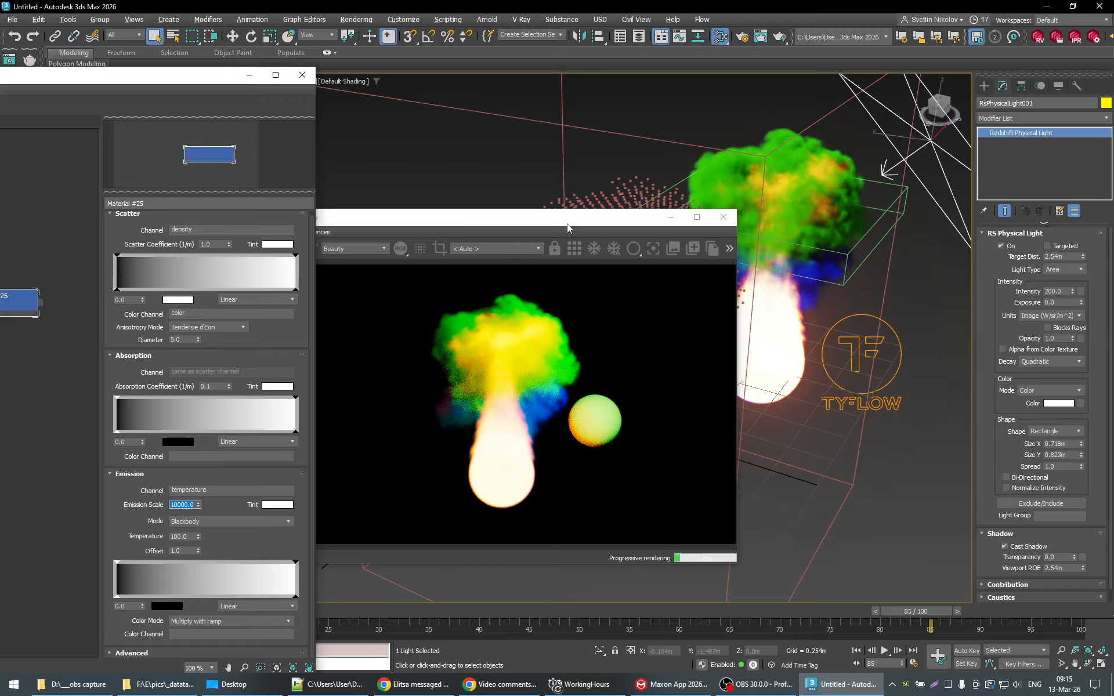
Step: Try a Scatter Coefficient of 2 in the volume material and set it back to 1
click(566, 224)
click(124, 230)
scroll(302, 332, up, 1)
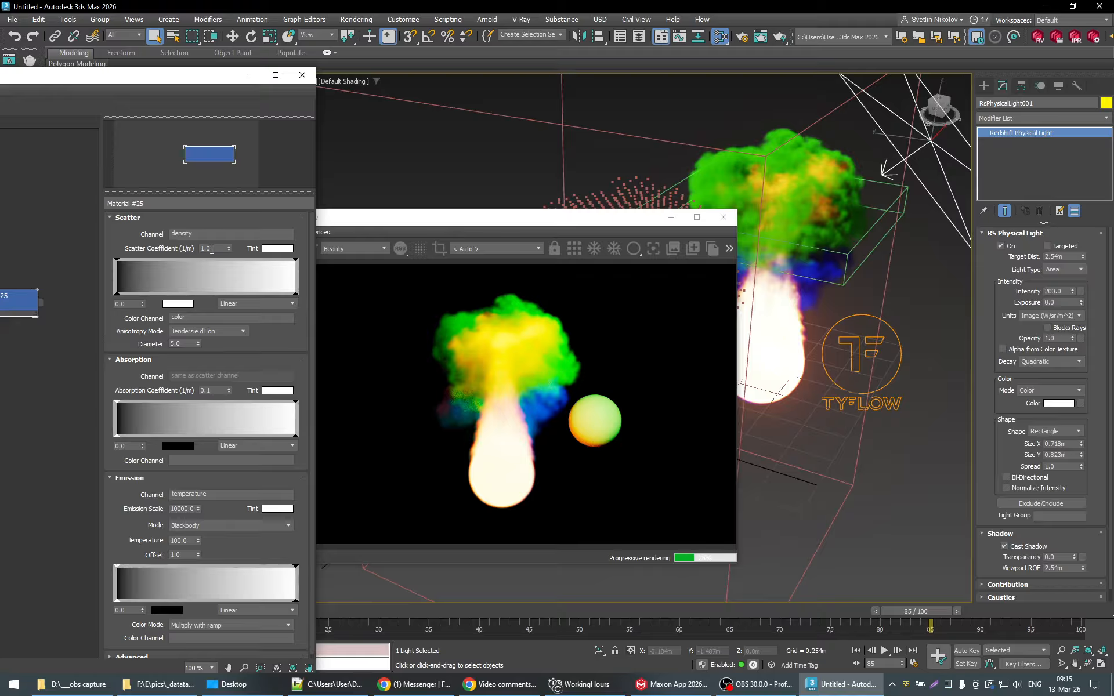
double_click(212, 250)
text(2)
key(Return)
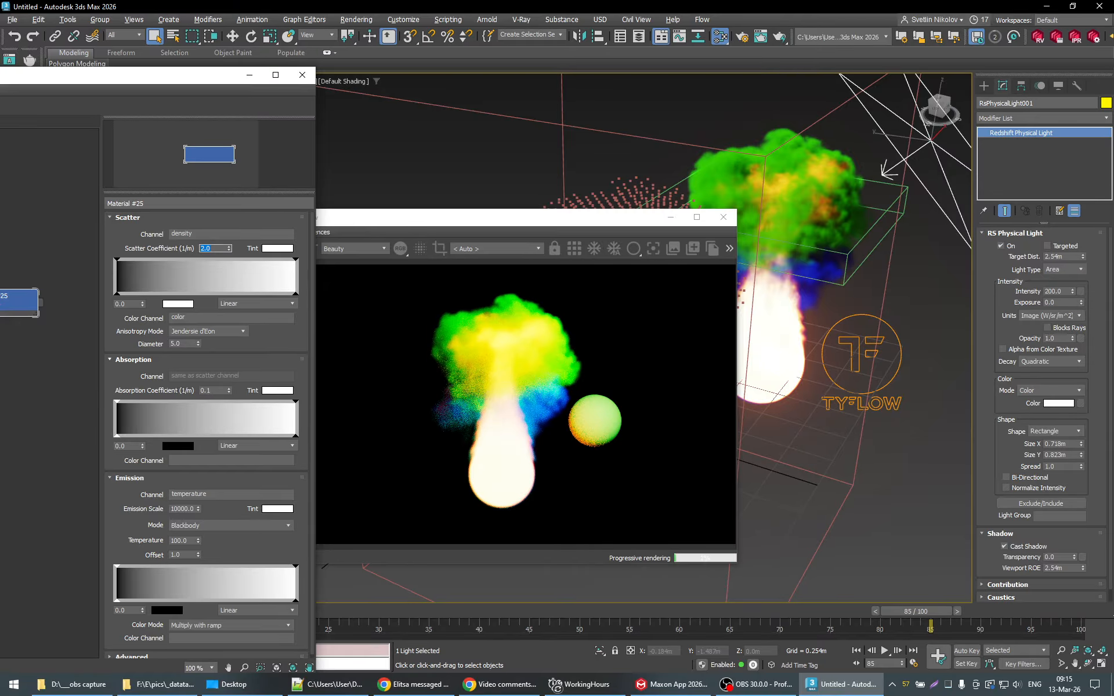
text(1)
key(Return)
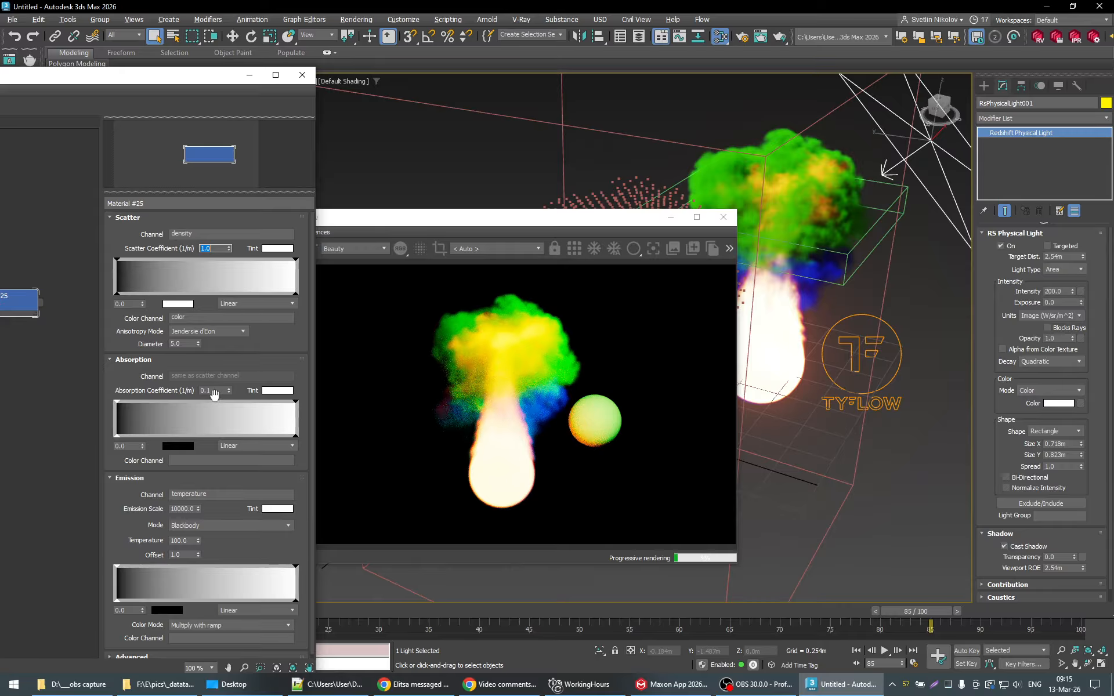
Step: Test Absorption Coefficient values of 0.5 and 0.2 in the volume material, and settle on 0.3
click(214, 392)
text(5)
key(Return)
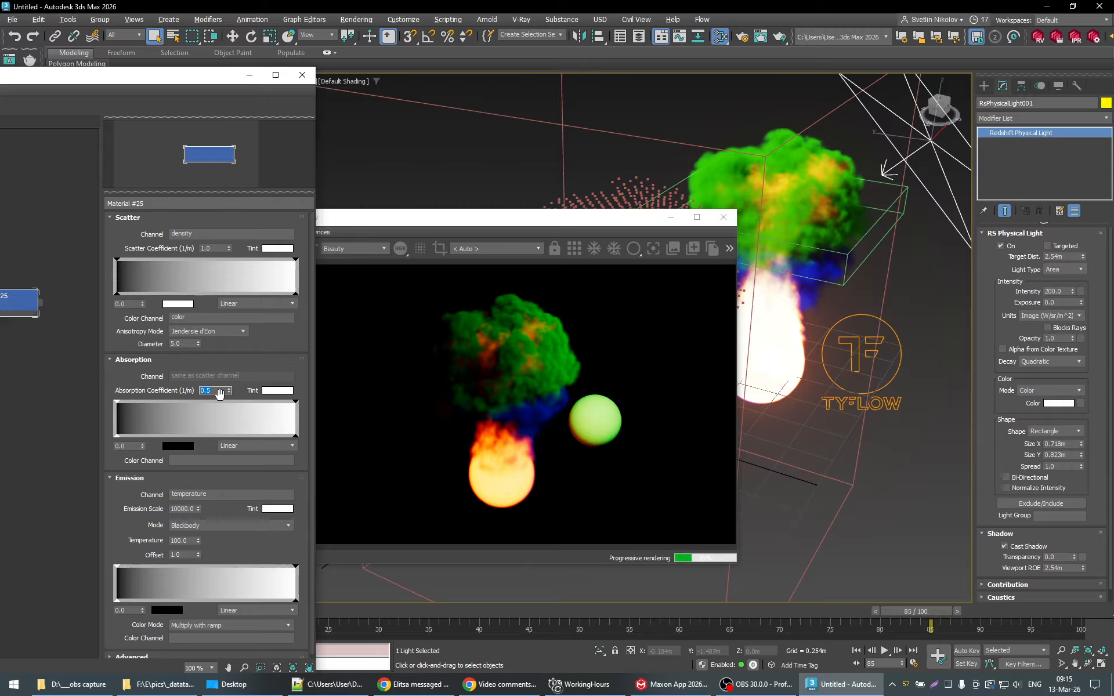
click(219, 392)
text(2)
key(Return)
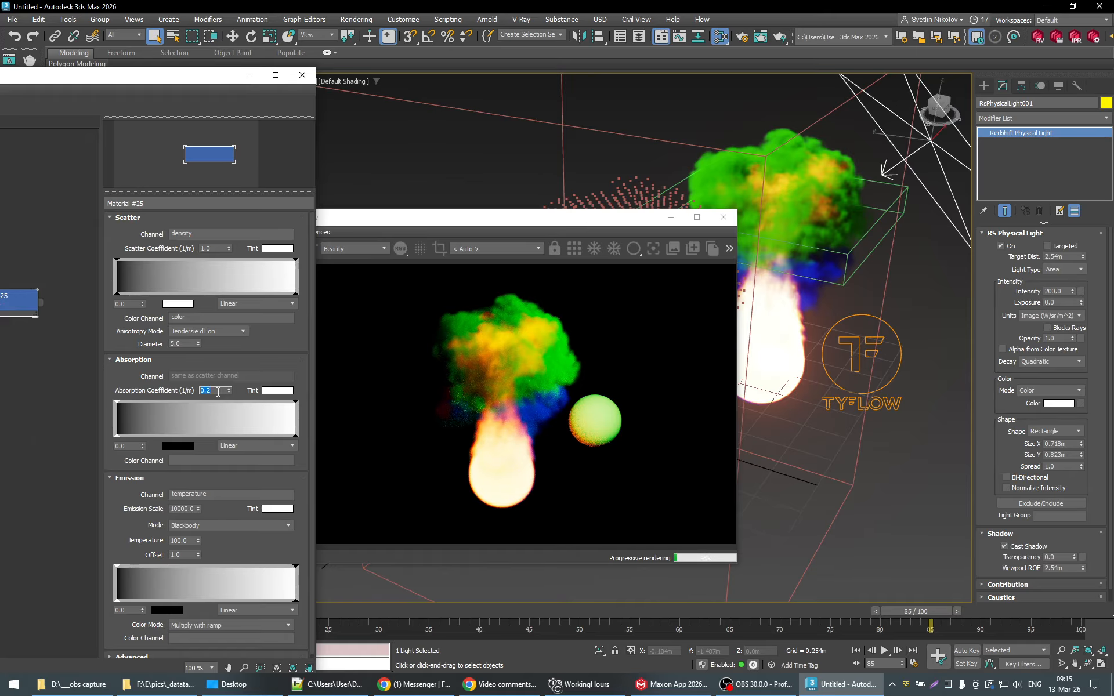
text(0.3)
key(Return)
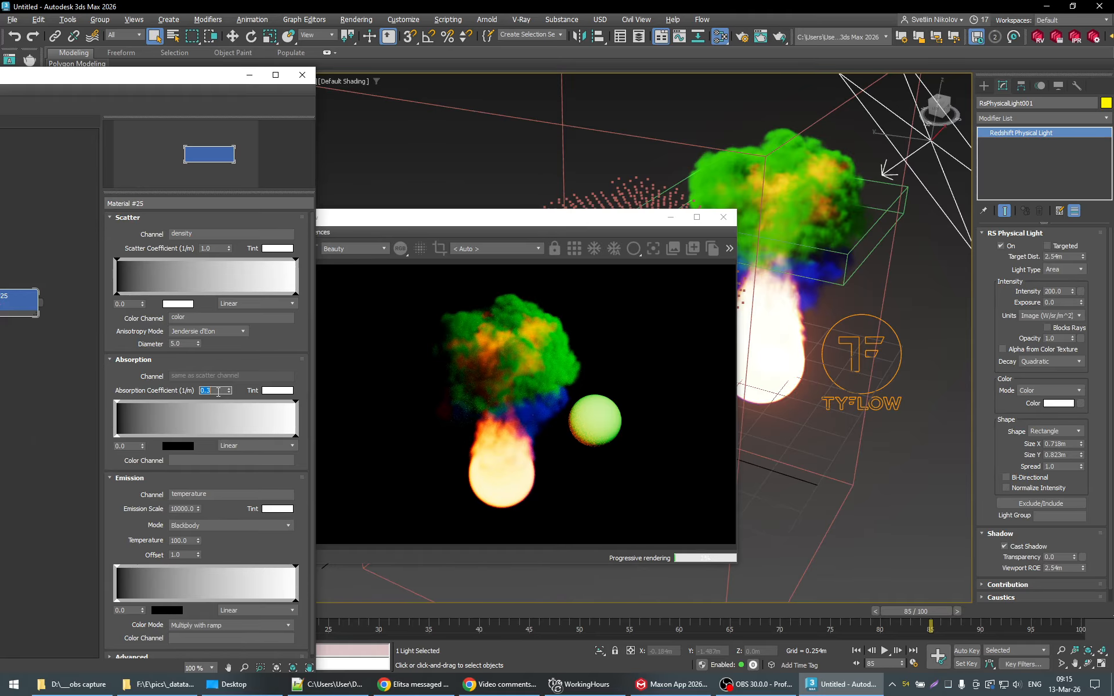
Step: Reposition the render view beside the material settings to compare the rendered smoke and fire with the viewport simulation
drag(622, 225, 612, 264)
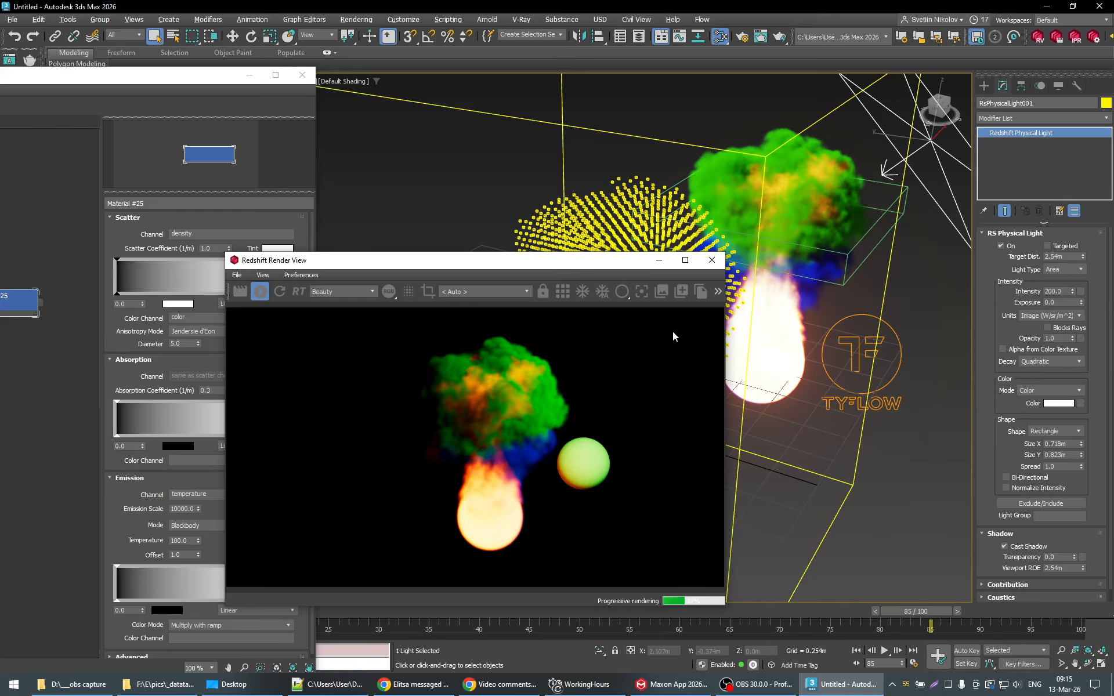
drag(591, 261, 666, 252)
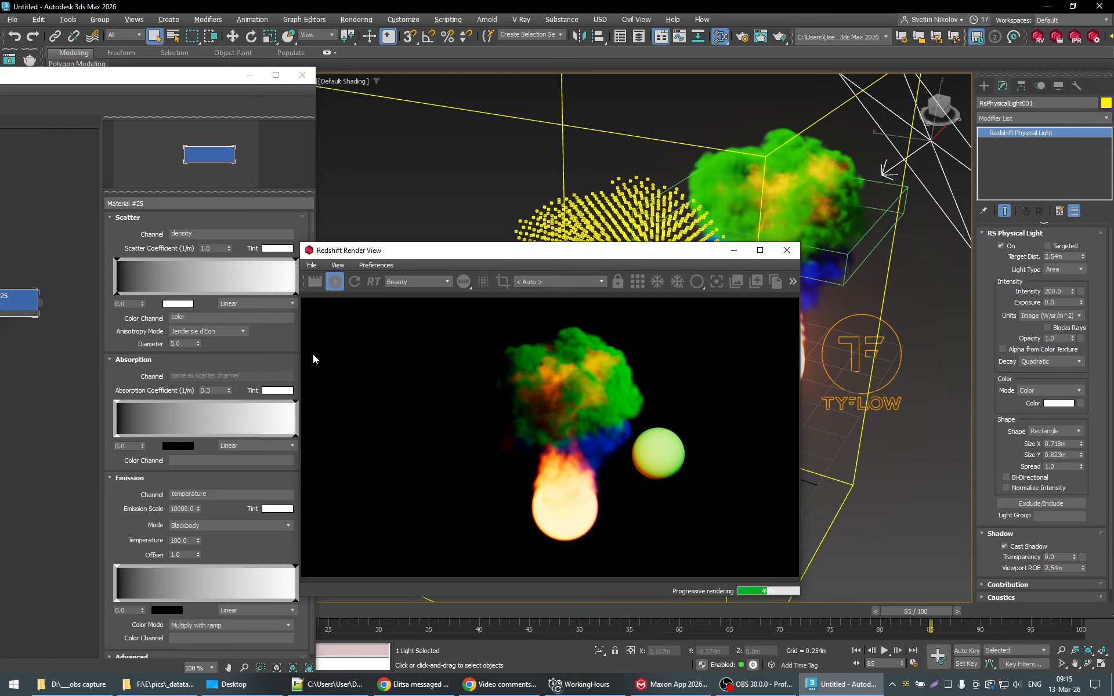
click(281, 360)
click(279, 359)
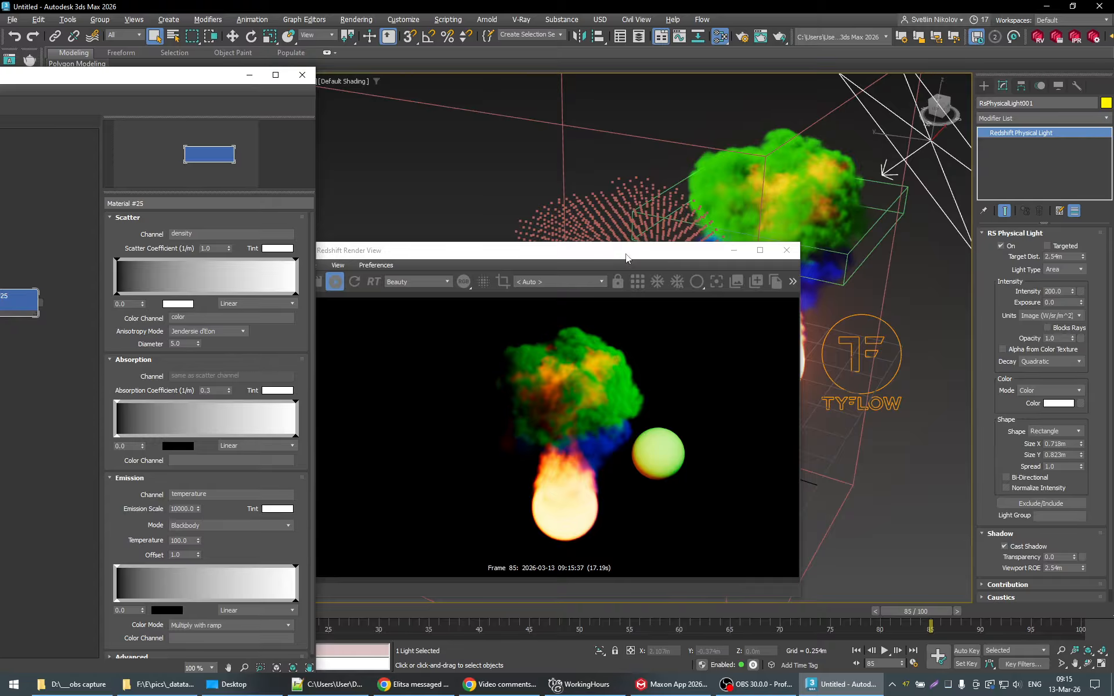
mouse_move(625, 252)
mouse_down()
mouse_move(637, 266)
mouse_move(628, 270)
mouse_up()
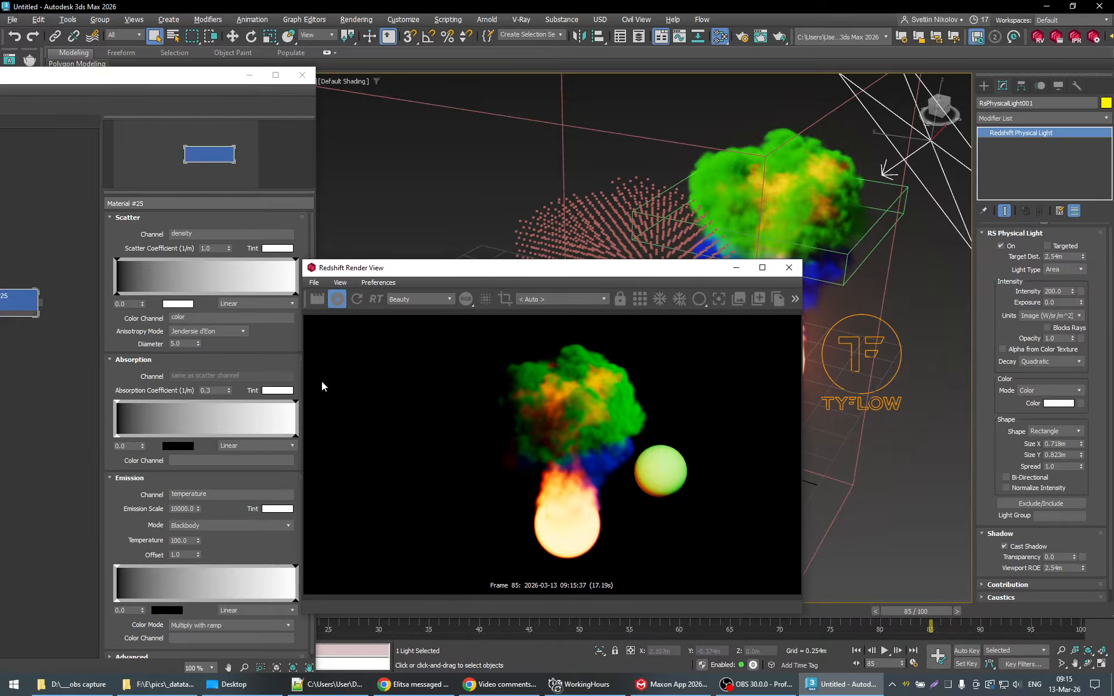
click(272, 343)
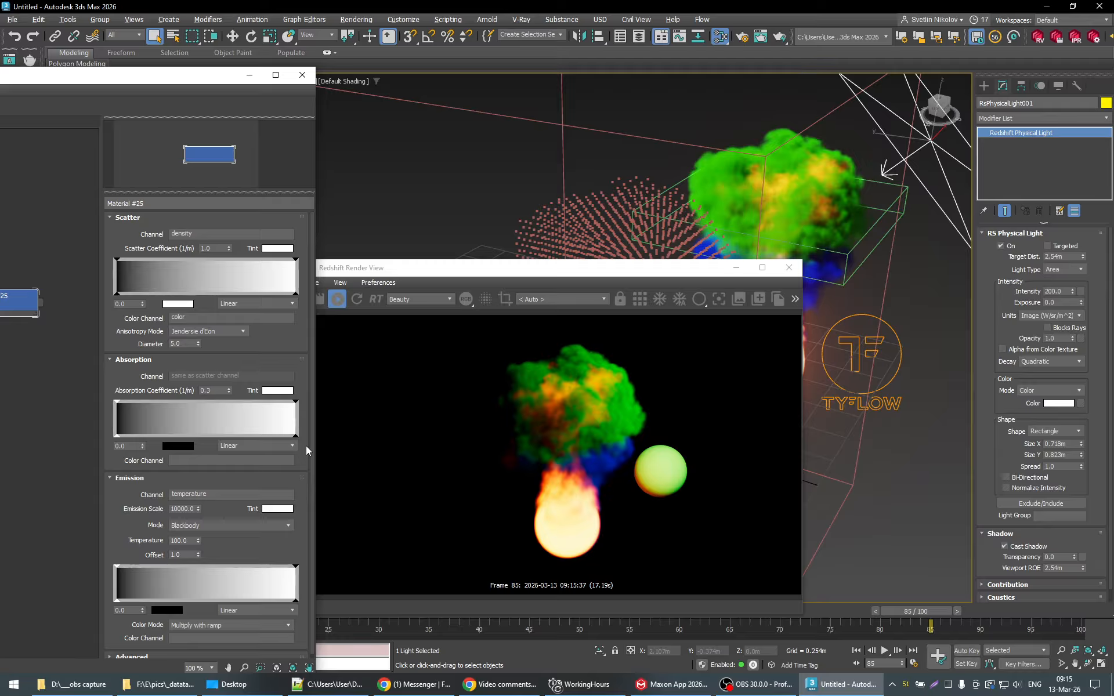
Step: Check the render's alpha channel, switch back to the color display, and compare the render with the viewport simulation
click(464, 300)
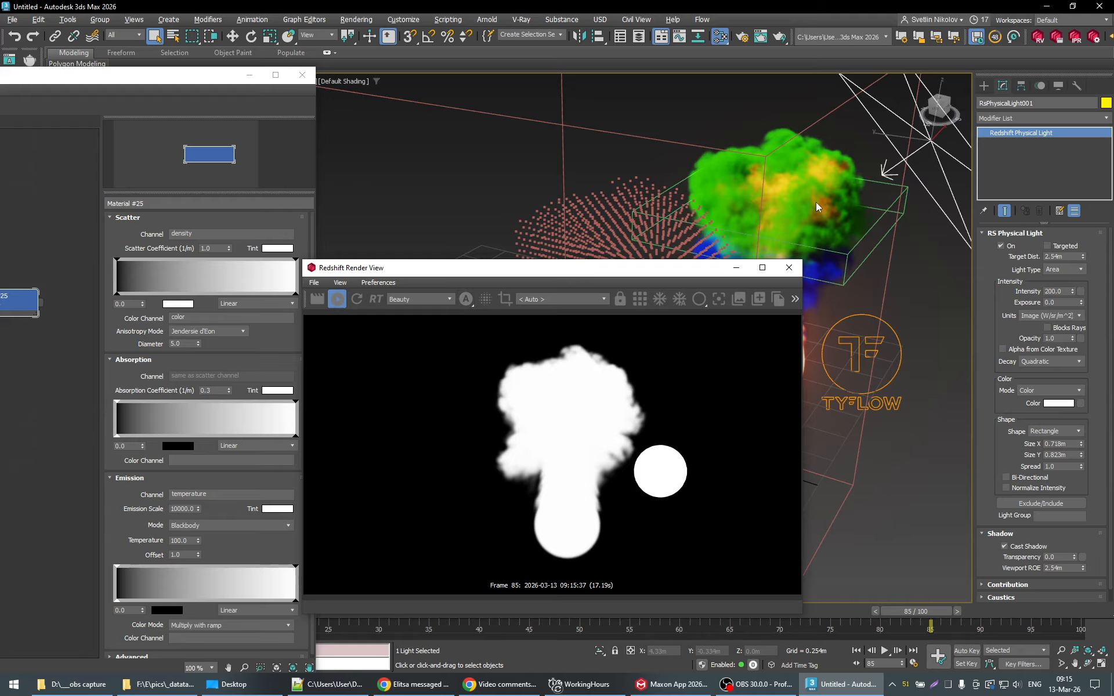
click(469, 298)
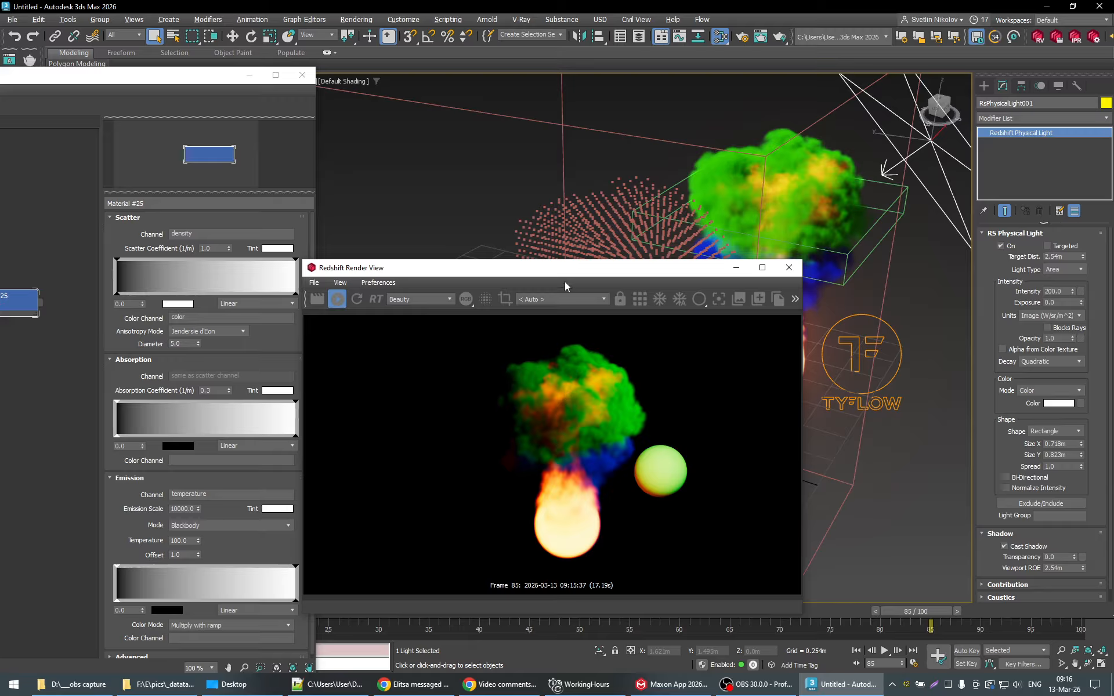
drag(463, 273, 528, 267)
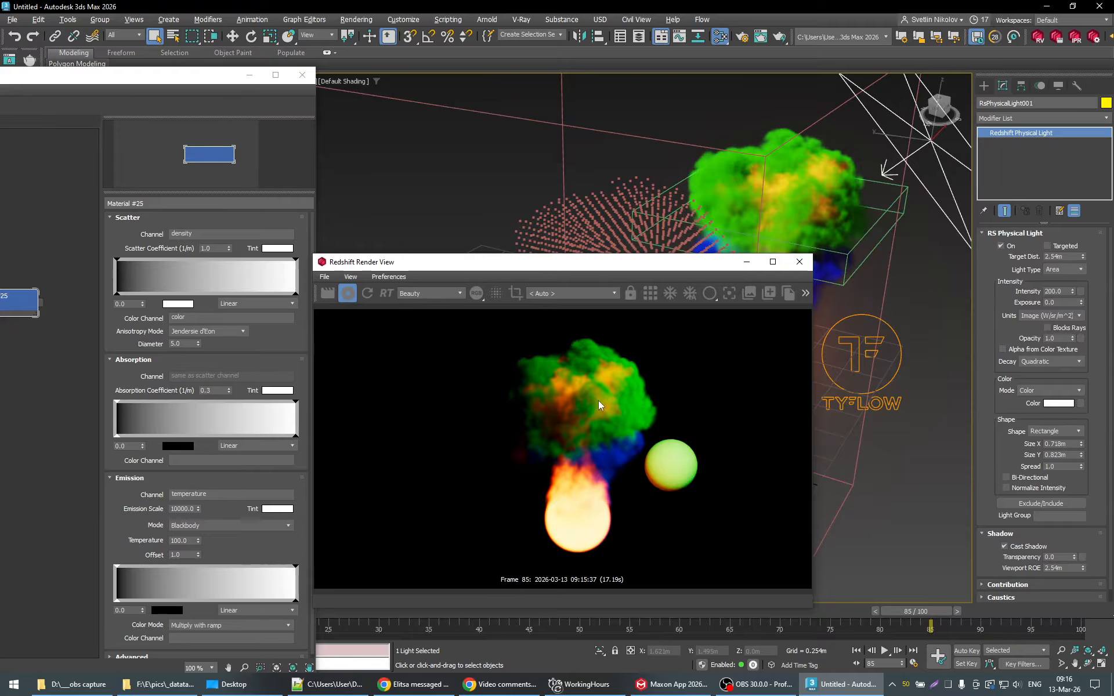
drag(707, 267, 660, 276)
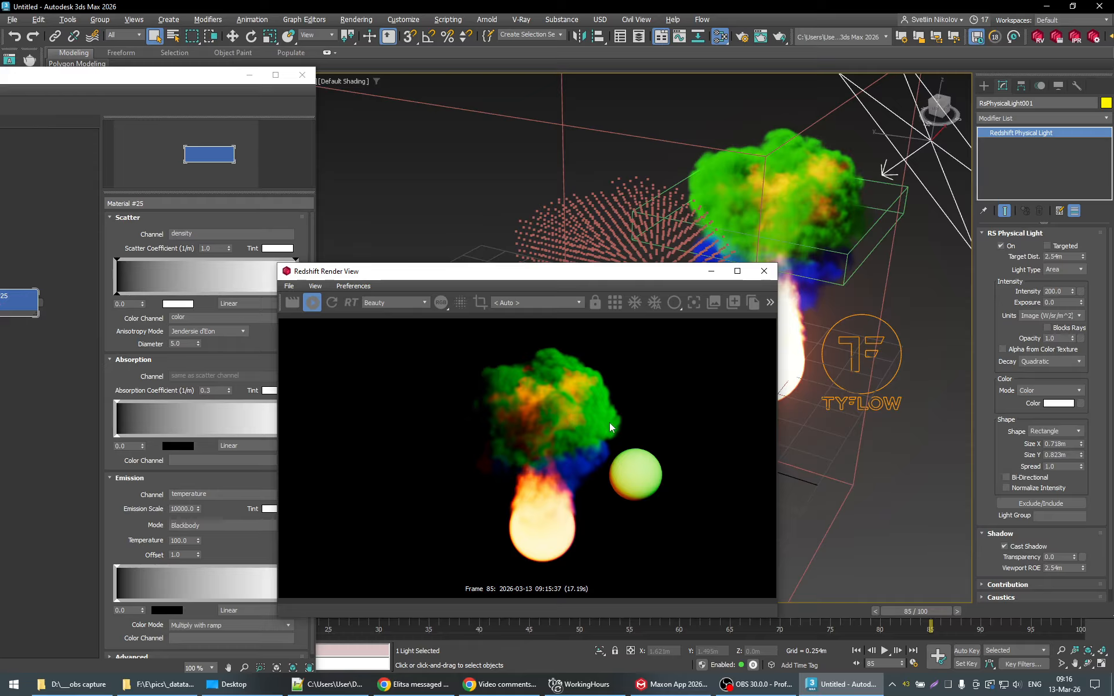
drag(641, 281, 682, 292)
click(303, 333)
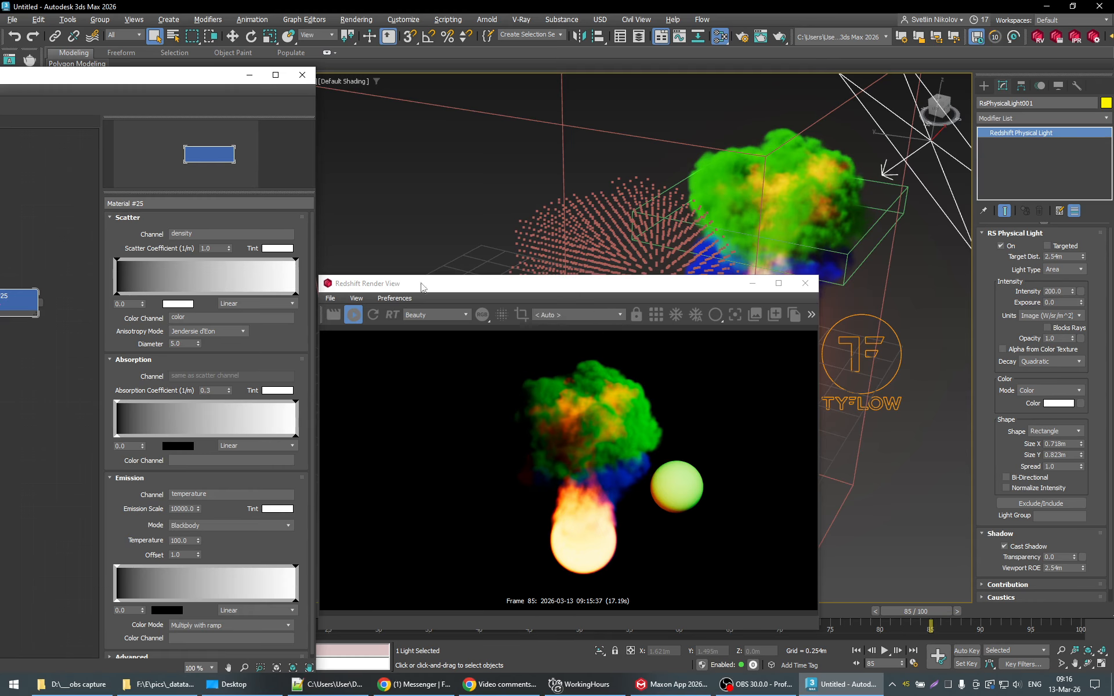
Step: Minimize the material editor and examine the Inferno Display operator's fire color, intensity, opacity and smoke settings
click(249, 75)
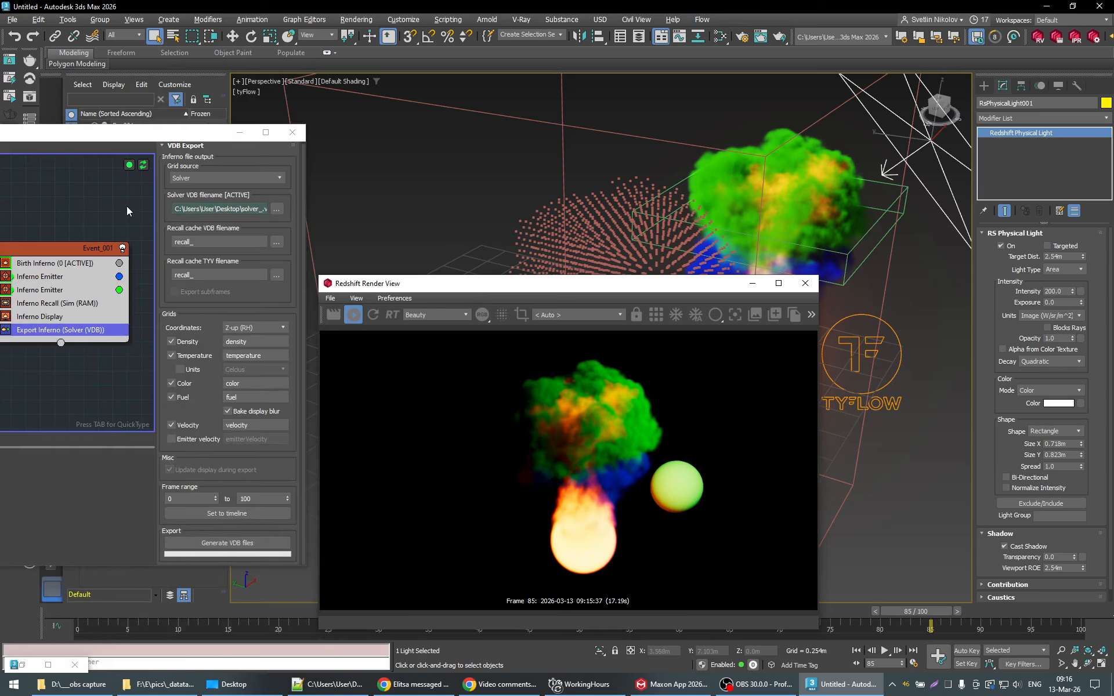
click(45, 317)
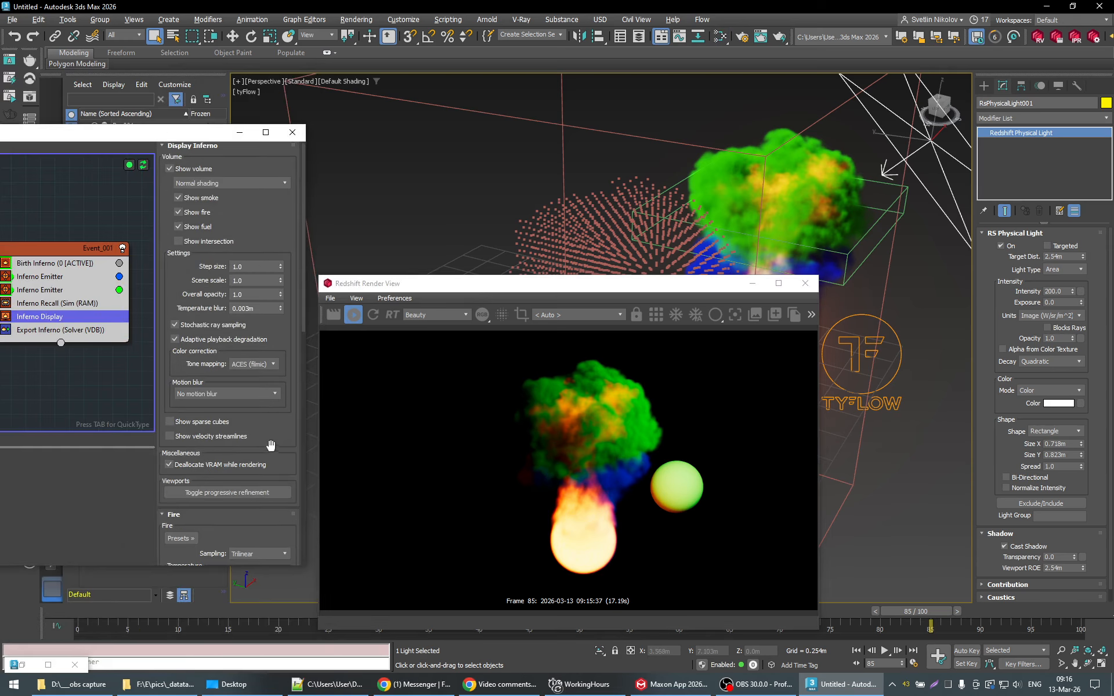
scroll(272, 443, down, 2)
scroll(293, 437, up, 2)
scroll(293, 437, down, 10)
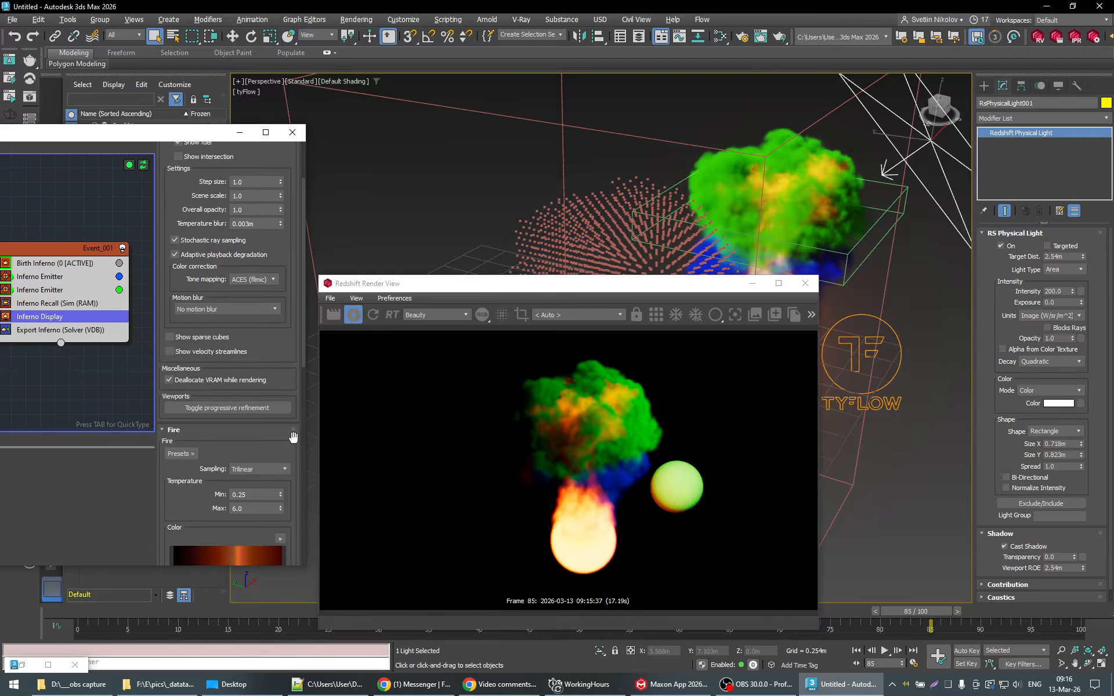
scroll(293, 437, down, 2)
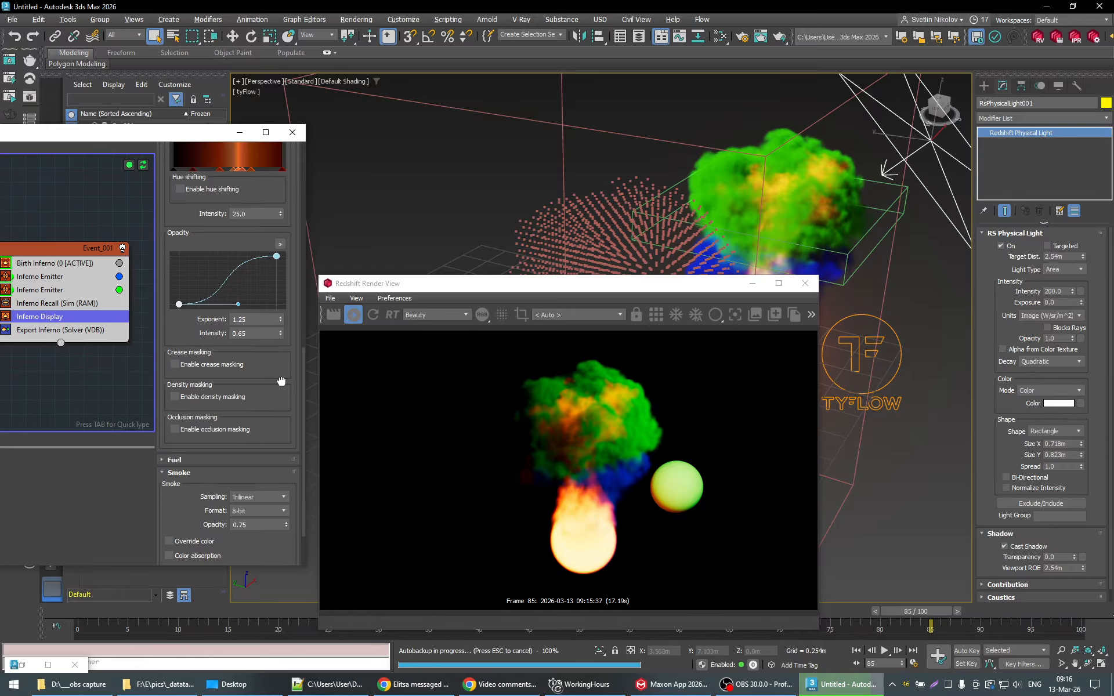
scroll(266, 371, up, 1)
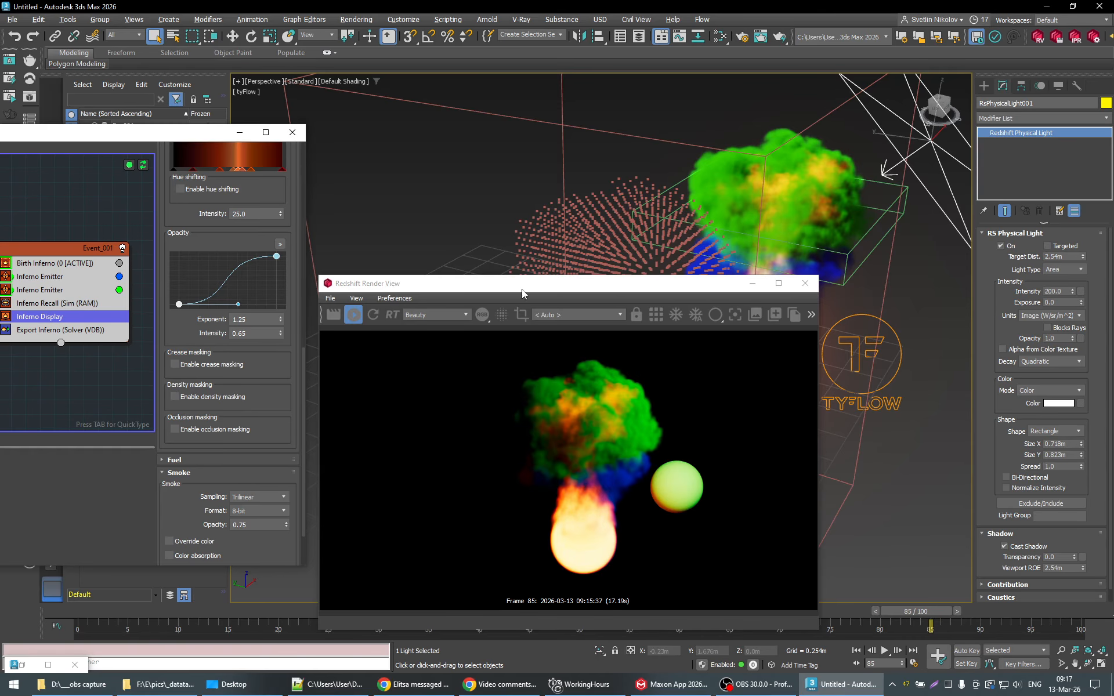
drag(579, 285, 541, 283)
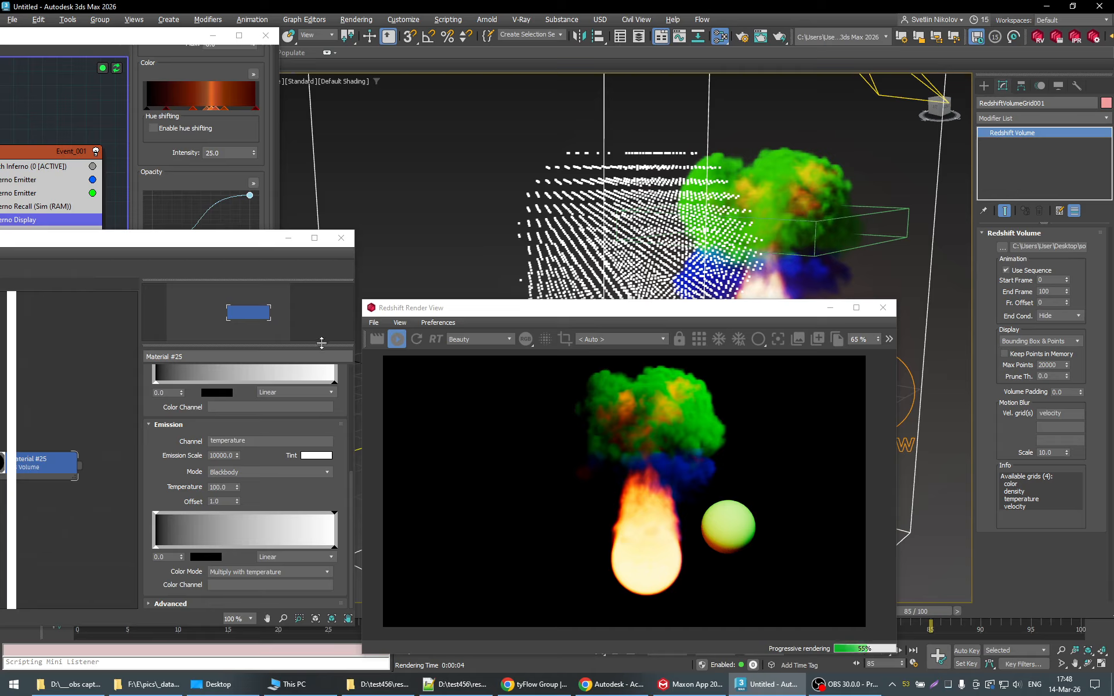
Step: Review the Scatter, Absorption and Emission settings of the volume material beside the updated render
scroll(345, 427, up, 2)
scroll(343, 427, up, 2)
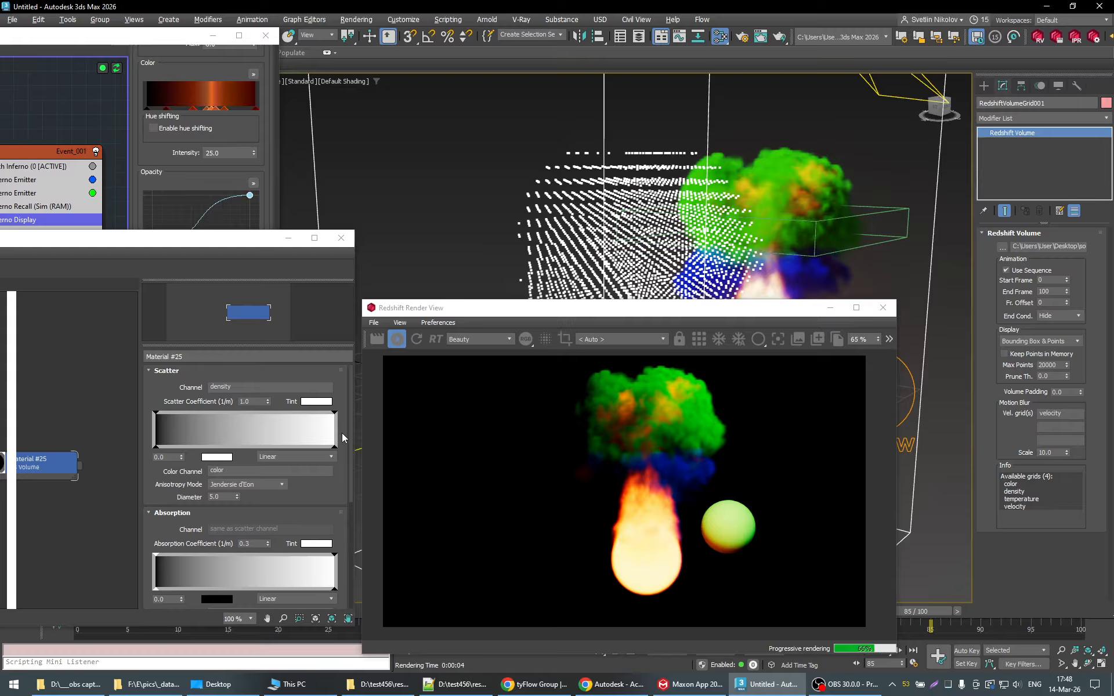
scroll(342, 432, down, 4)
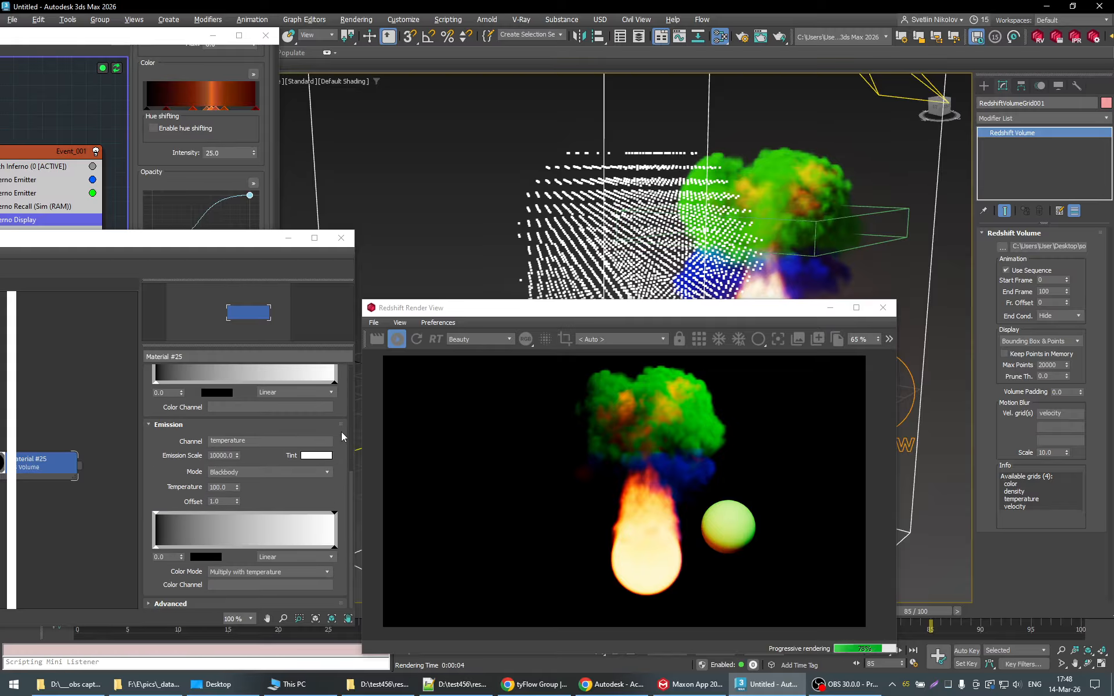
scroll(342, 441, up, 10)
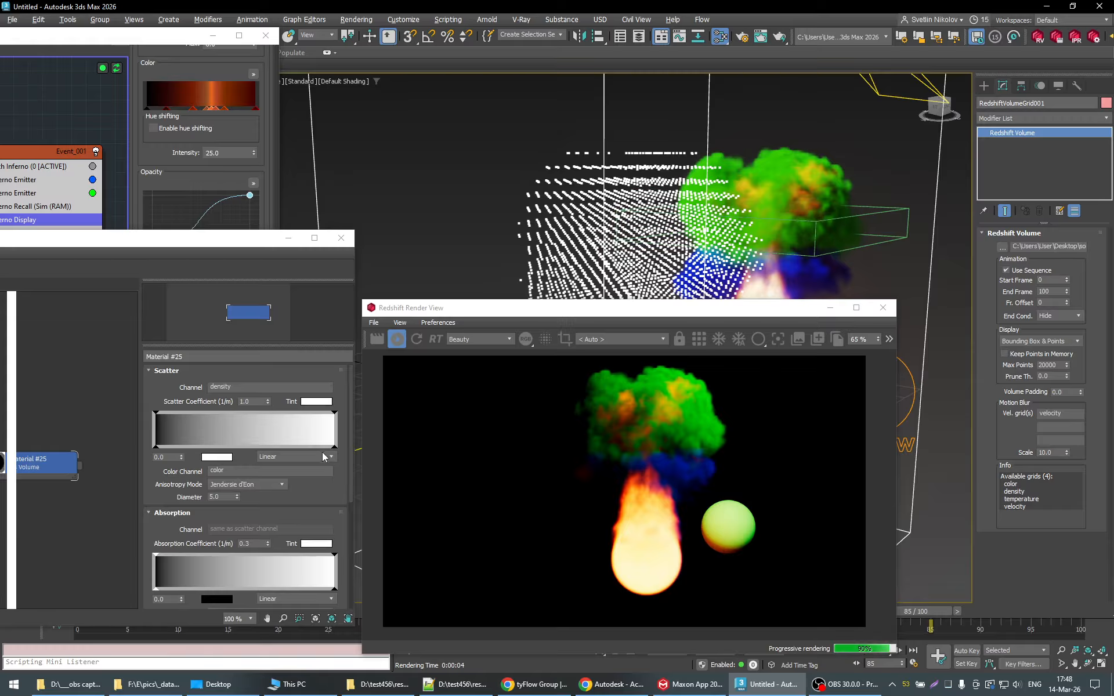
scroll(341, 475, down, 10)
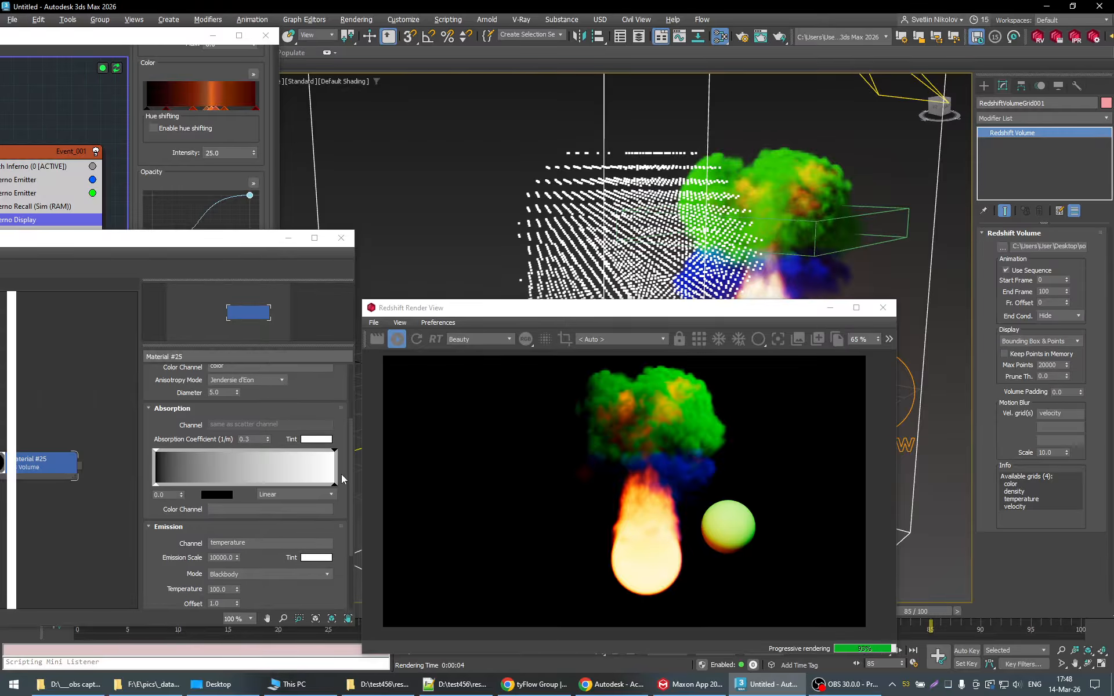
Step: Compare the Inferno Display operator's fire temperature range and color gradient with the volume material's Emission settings
click(258, 157)
scroll(262, 177, up, 9)
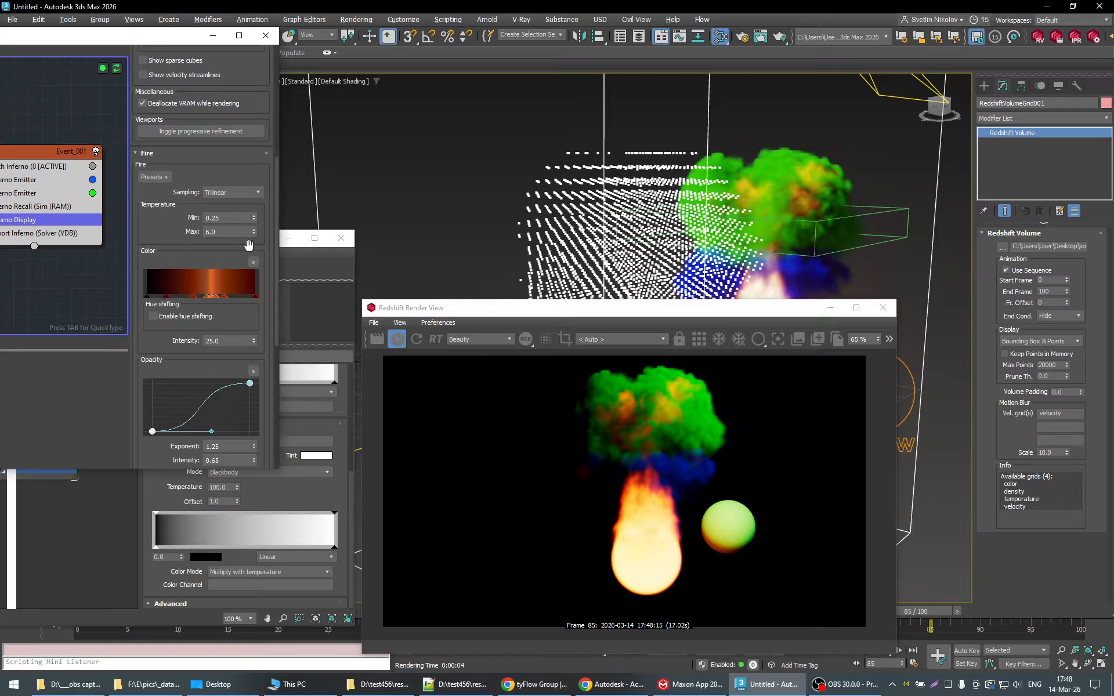
scroll(266, 293, down, 1)
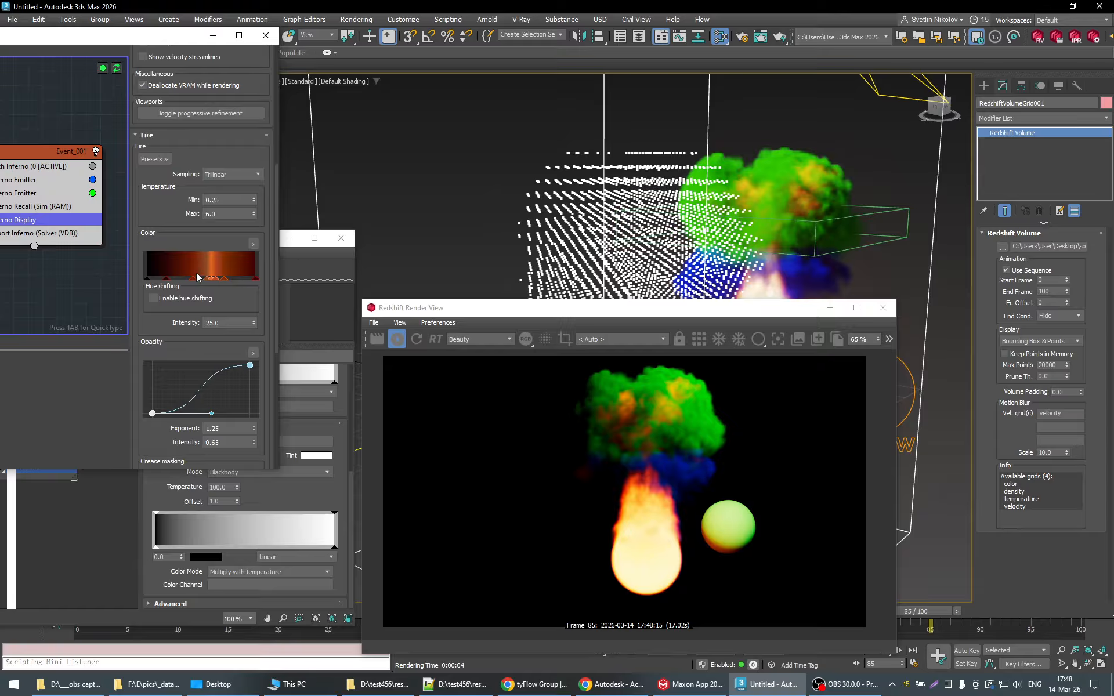
click(302, 267)
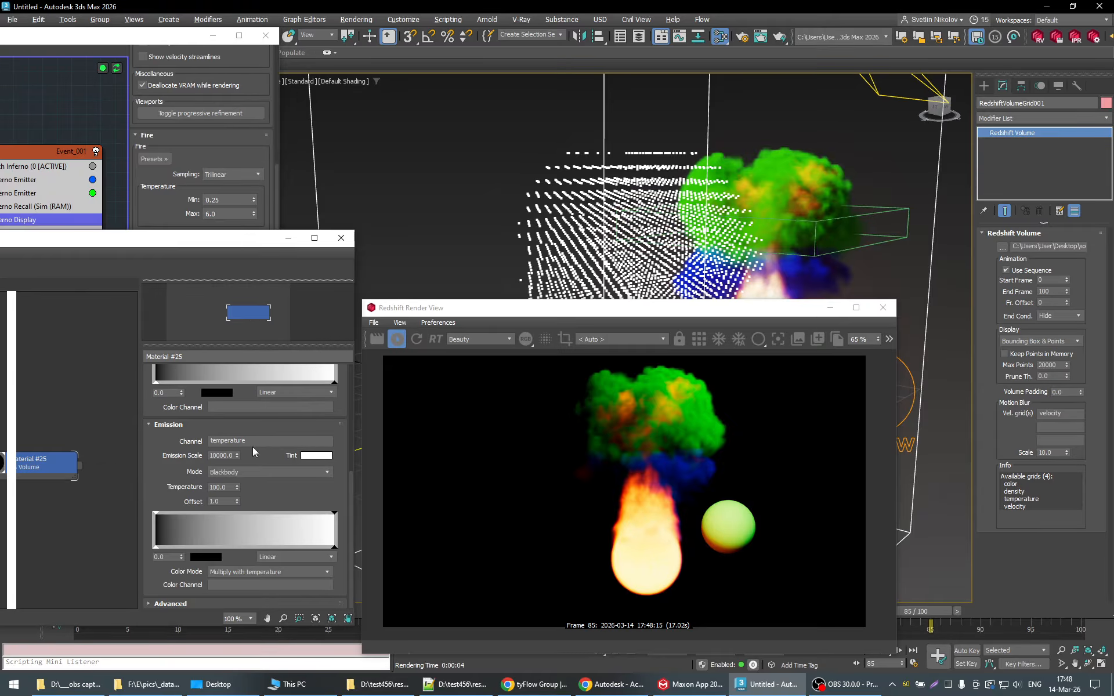
click(164, 206)
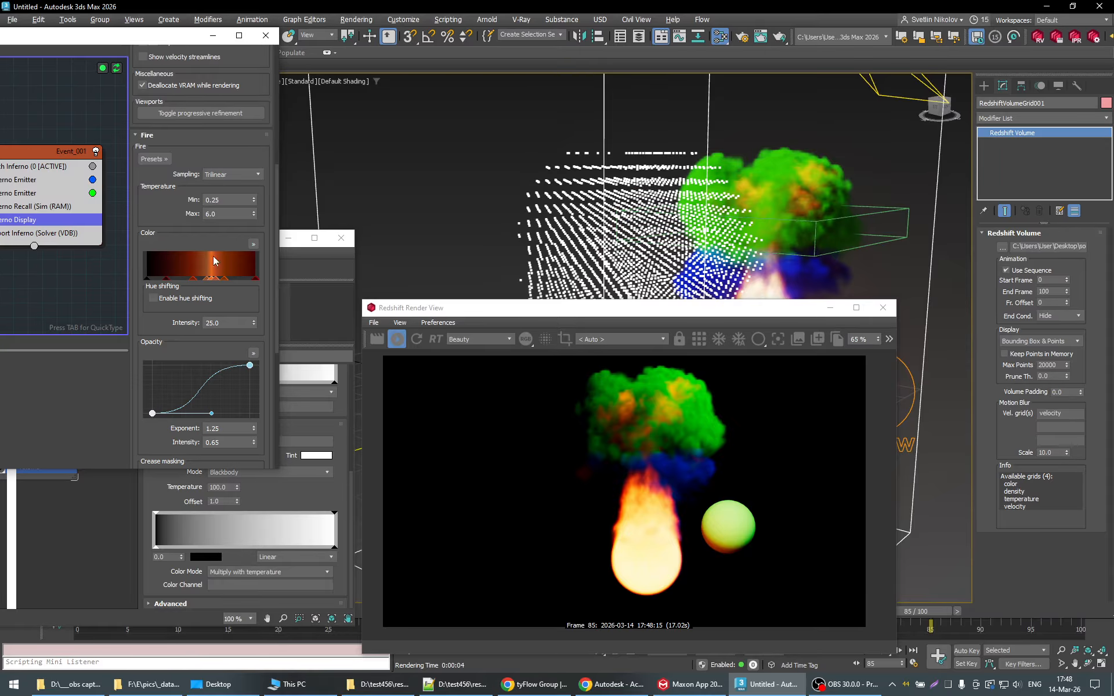
Step: Look into the options of the Inferno Display fire color gradient and return to the volume material's Scatter settings
click(254, 244)
mouse_move(291, 251)
click(351, 252)
scroll(266, 299, down, 1)
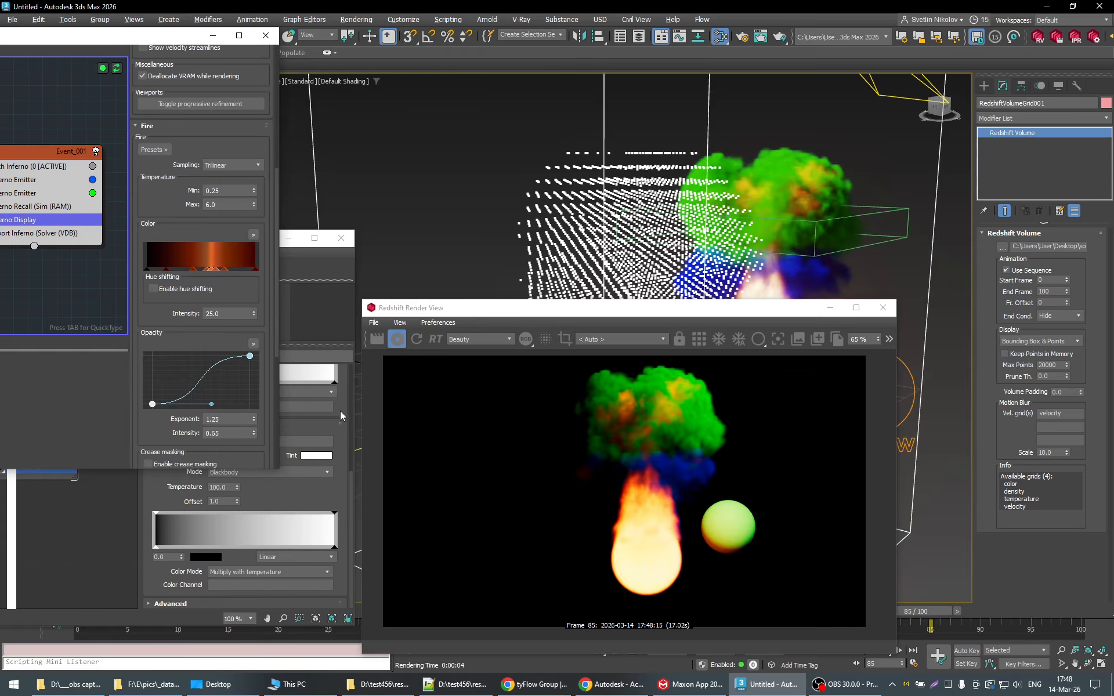
click(341, 416)
scroll(342, 415, up, 5)
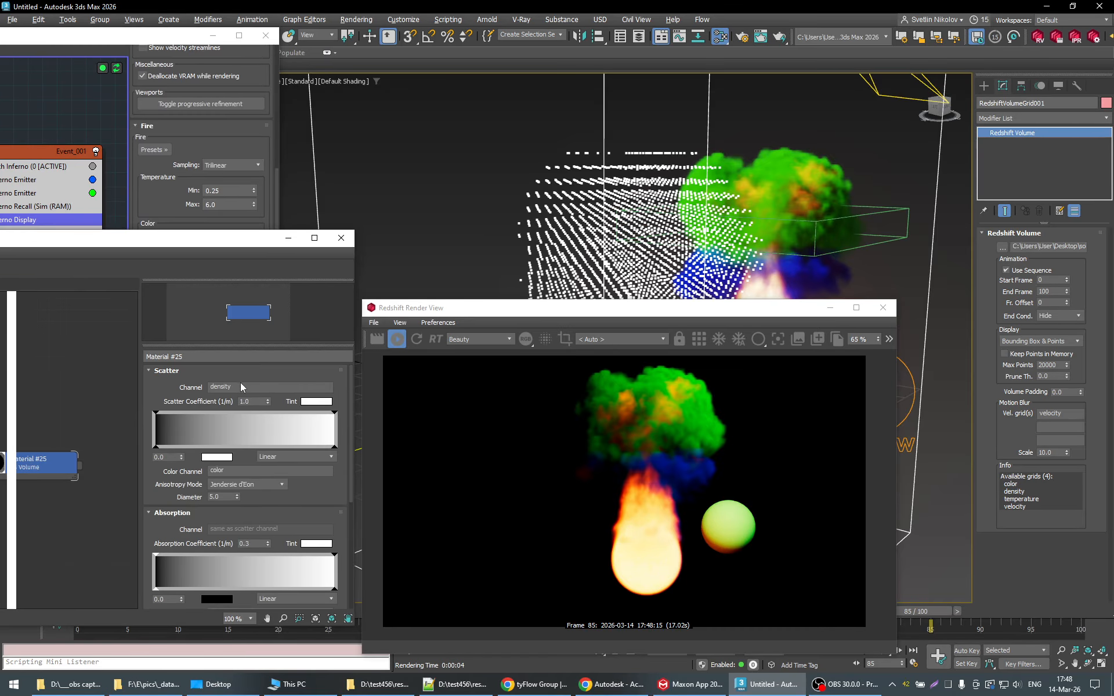
Step: Clear the Scatter channel of the volume material and turn off smoke in the Inferno Display operator
double_click(208, 390)
key(BackSpace)
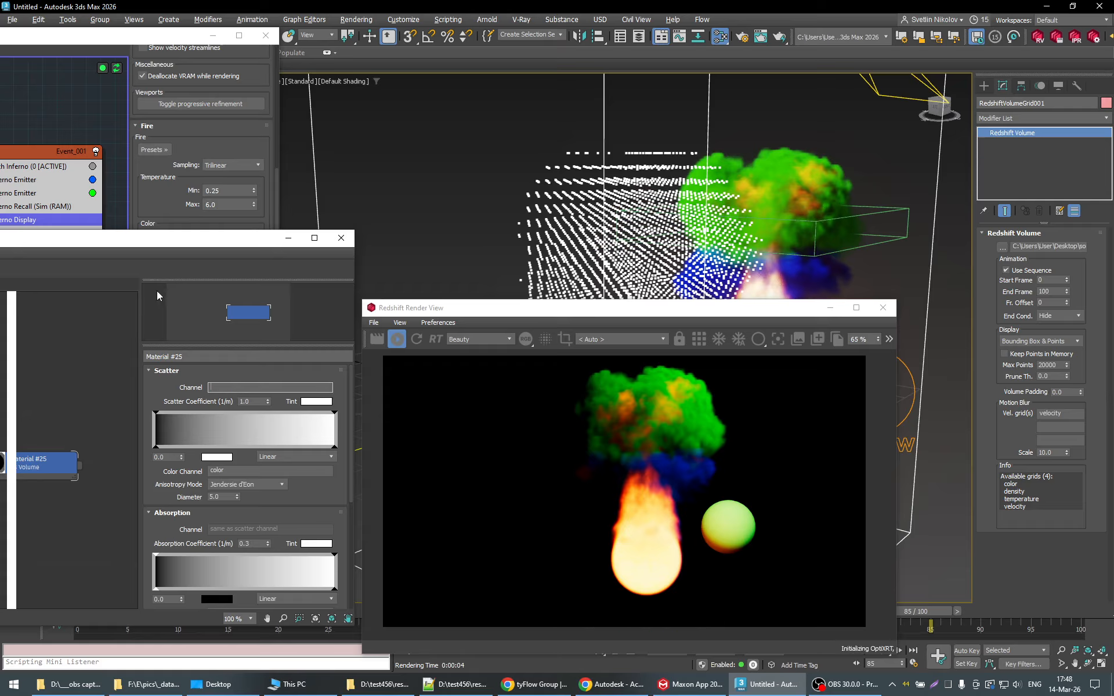
click(273, 189)
scroll(267, 183, up, 10)
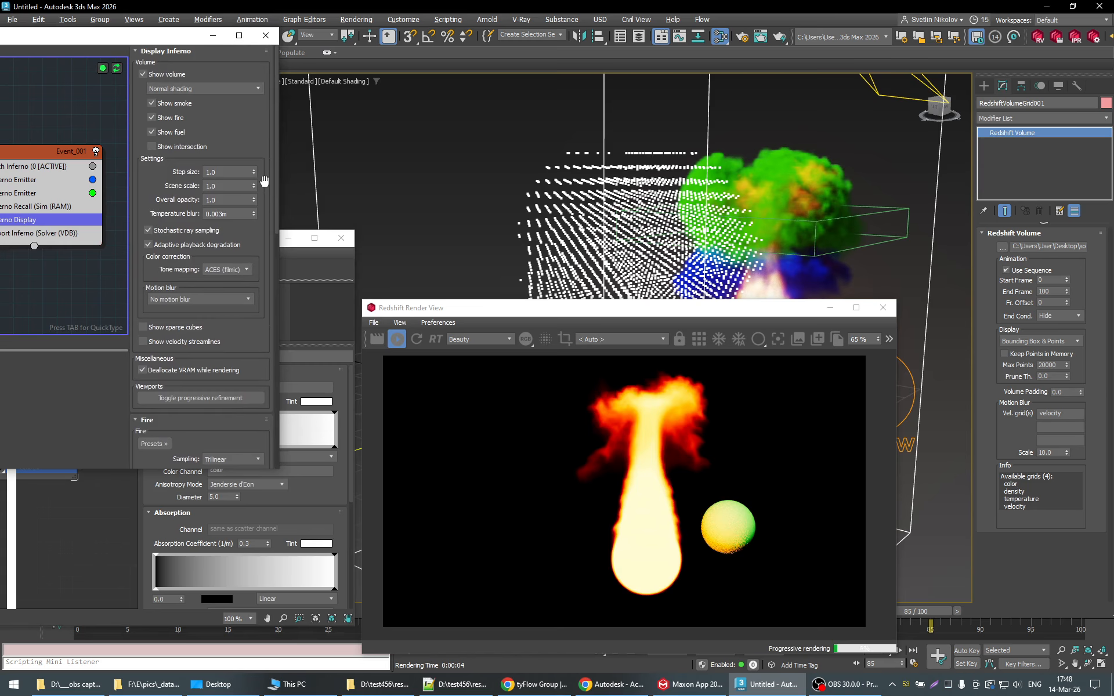
click(179, 105)
click(322, 256)
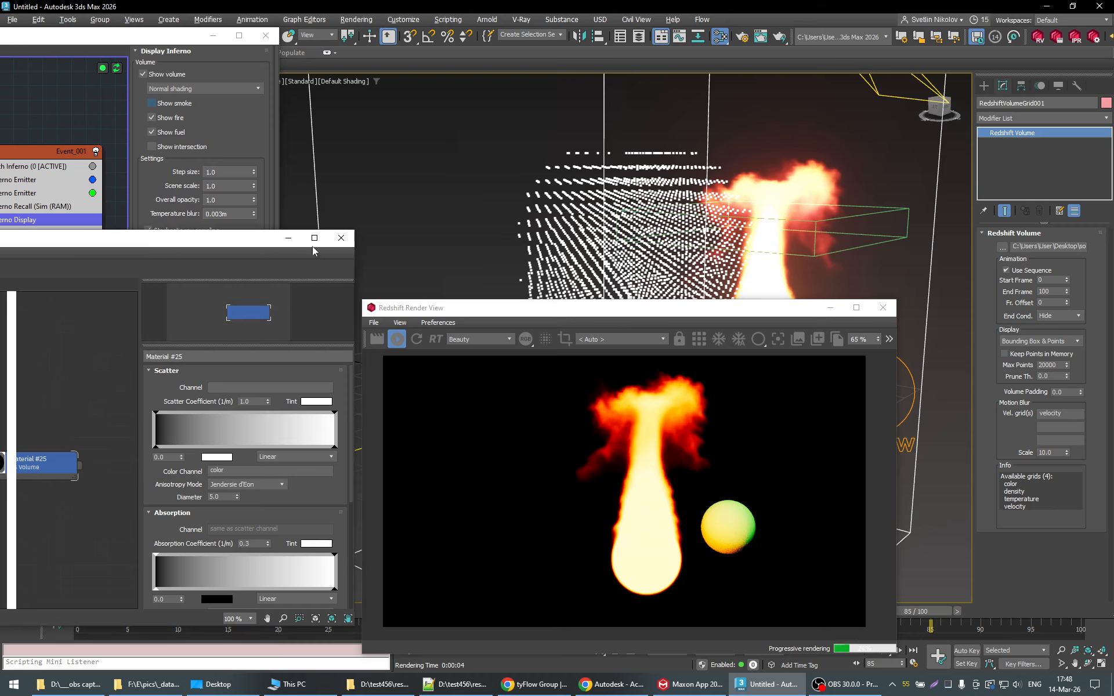
Step: Apply the built-in Fire - Torch preset to the Inferno Display operator's fire settings
click(265, 198)
scroll(265, 213, down, 10)
drag(672, 310, 658, 415)
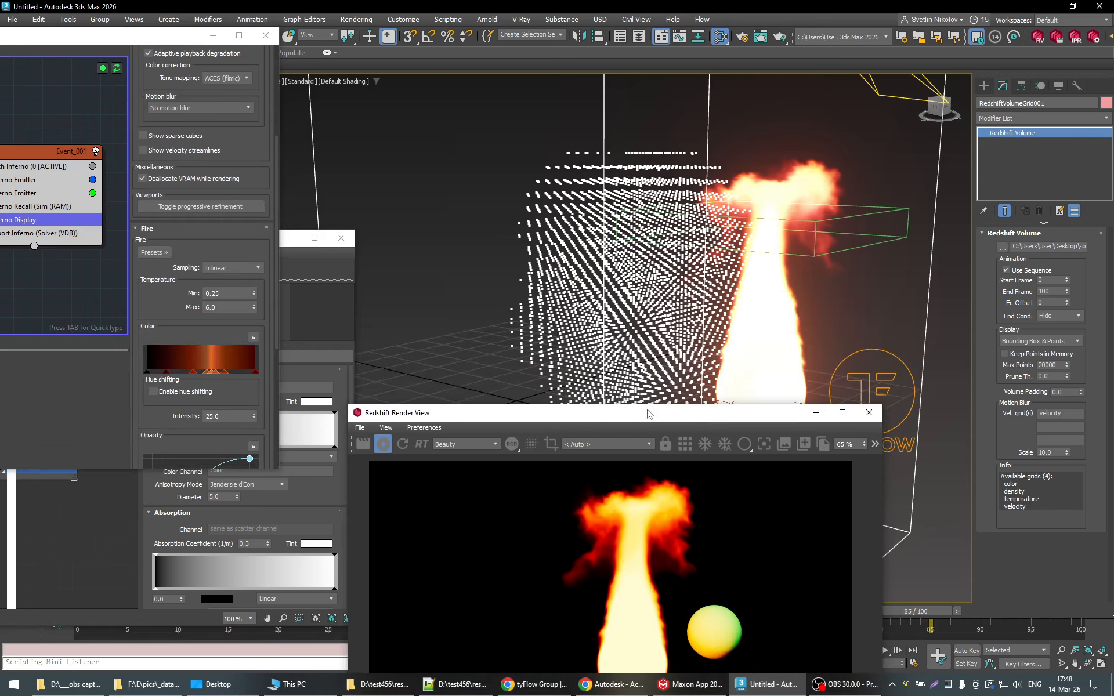
click(154, 253)
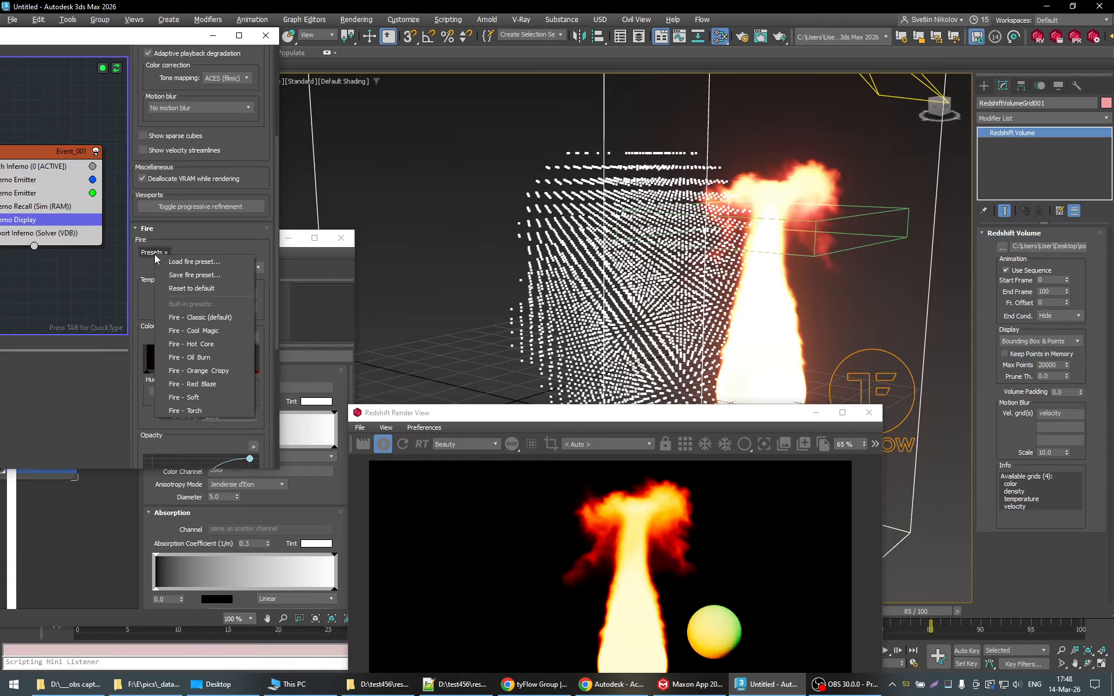
click(195, 412)
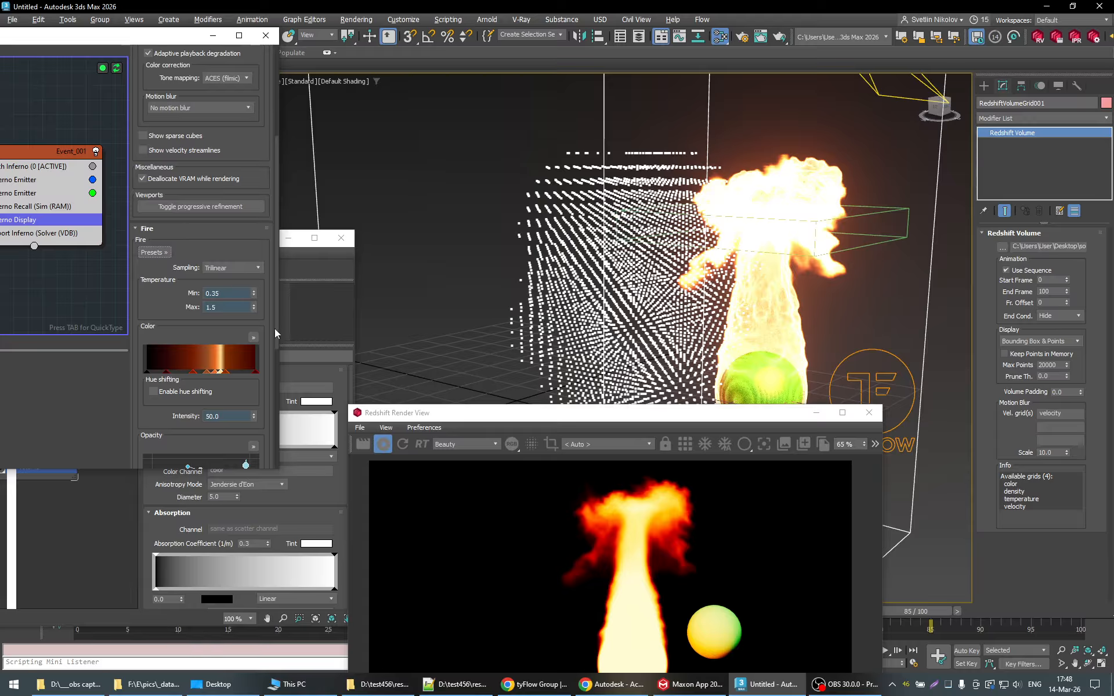
Step: Set the Inferno Display operator's fire color intensity to 10
click(228, 415)
drag(251, 420, 268, 520)
drag(256, 420, 141, 417)
text(10)
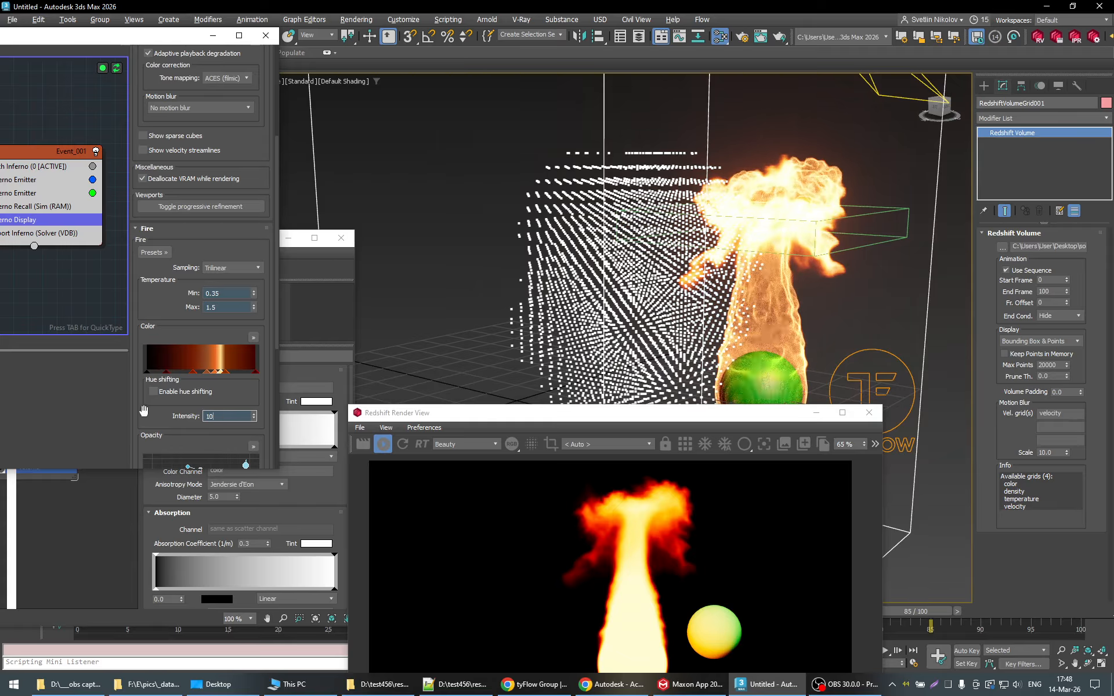
key(Return)
scroll(255, 391, down, 5)
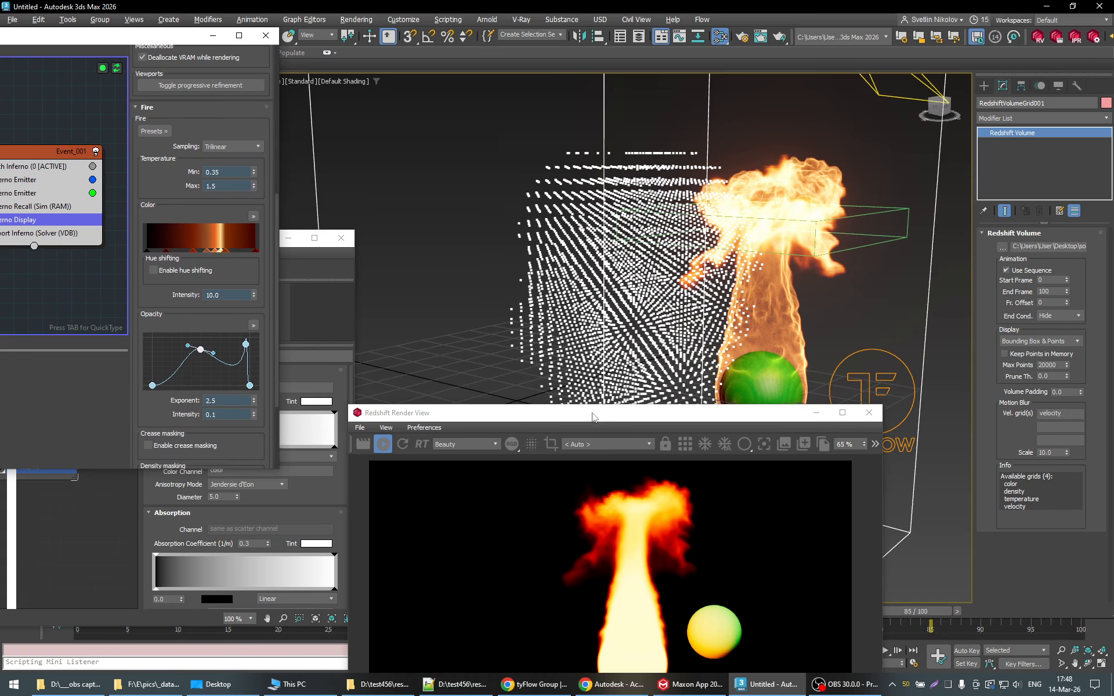
Step: Compare the Inferno Display operator's fire color and opacity settings with the volume material's Emission settings beside the render
drag(591, 421, 621, 347)
click(343, 395)
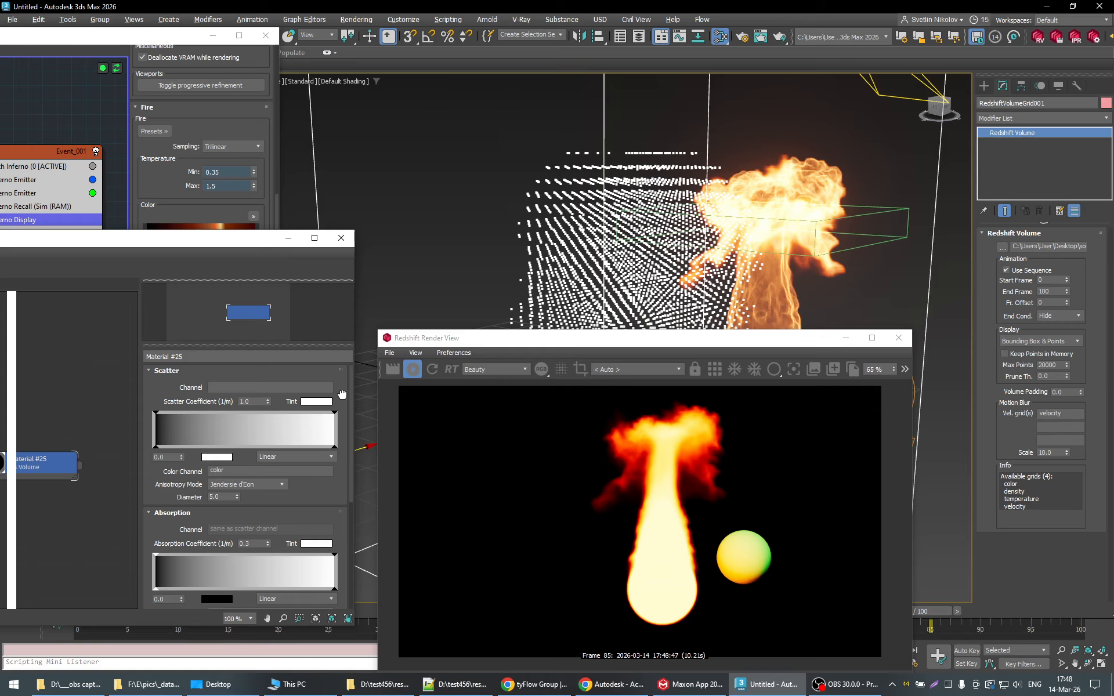
click(231, 220)
scroll(255, 191, down, 3)
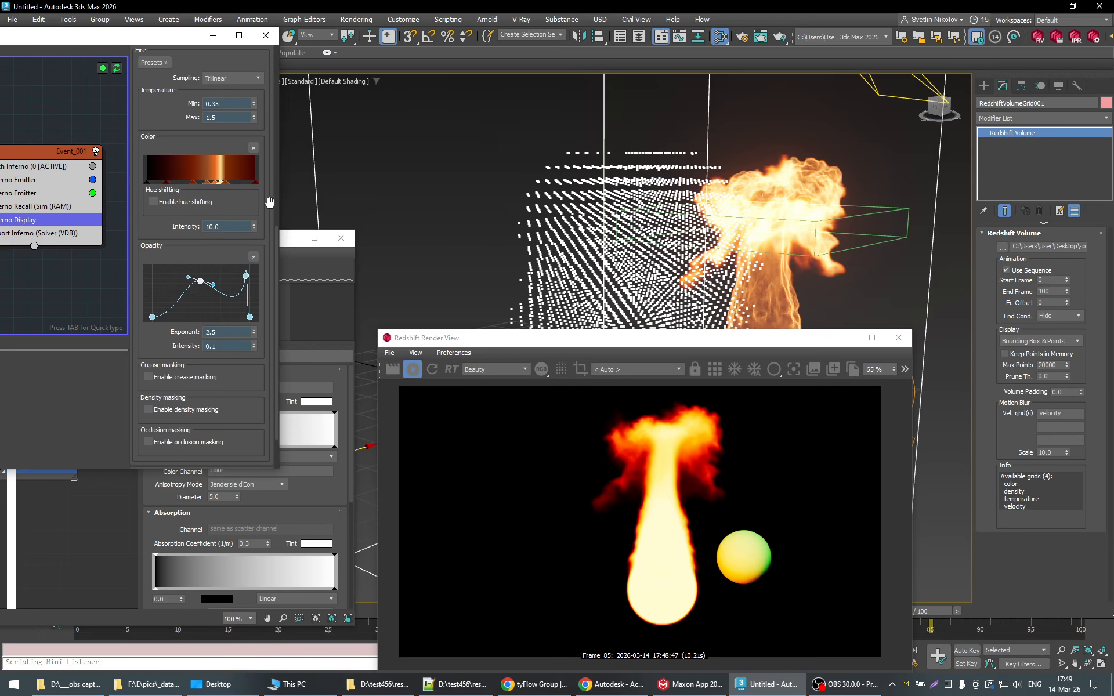
click(293, 245)
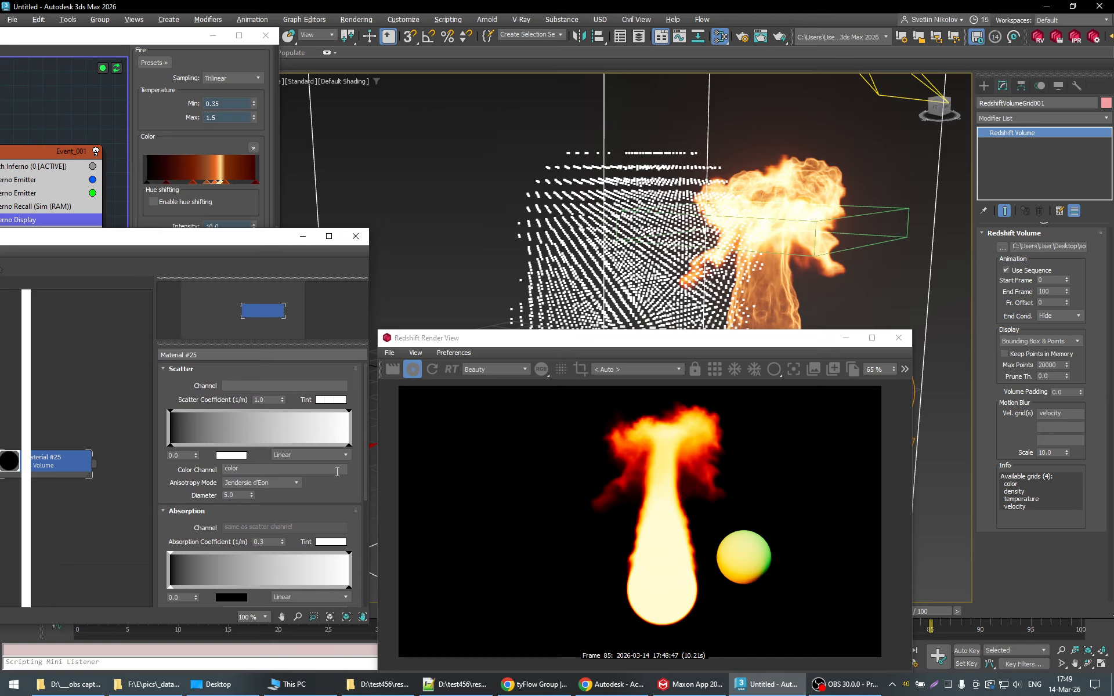
scroll(358, 478, down, 10)
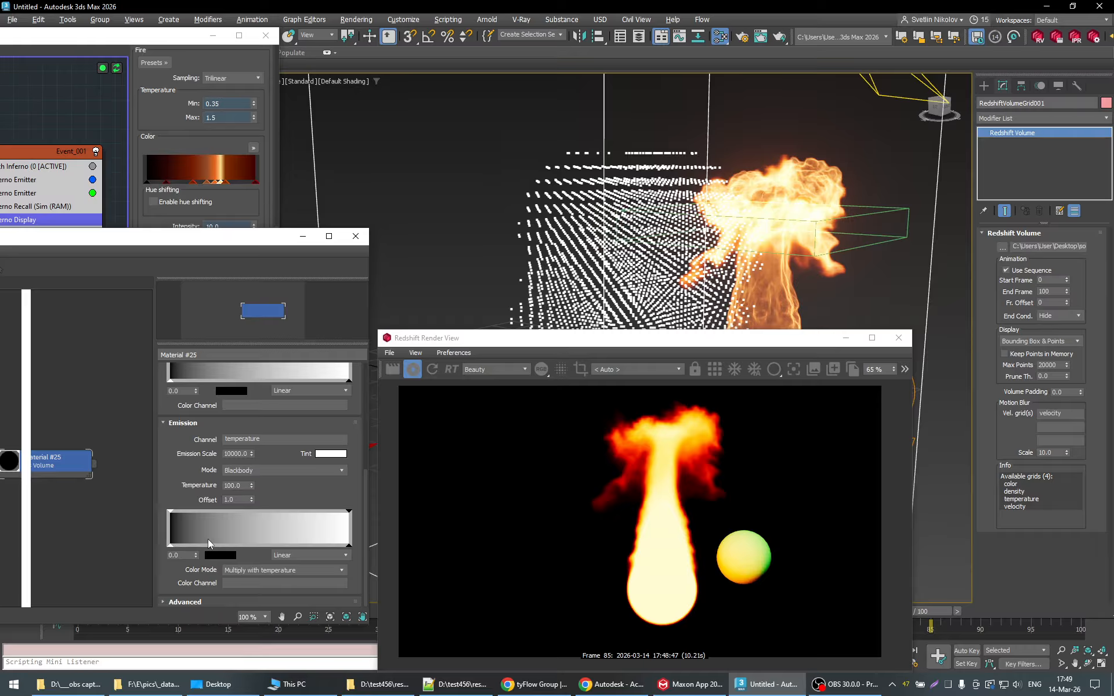
Step: Check the first color key of the Inferno fire gradient against the first key of the material's Emission ramp
double_click(147, 182)
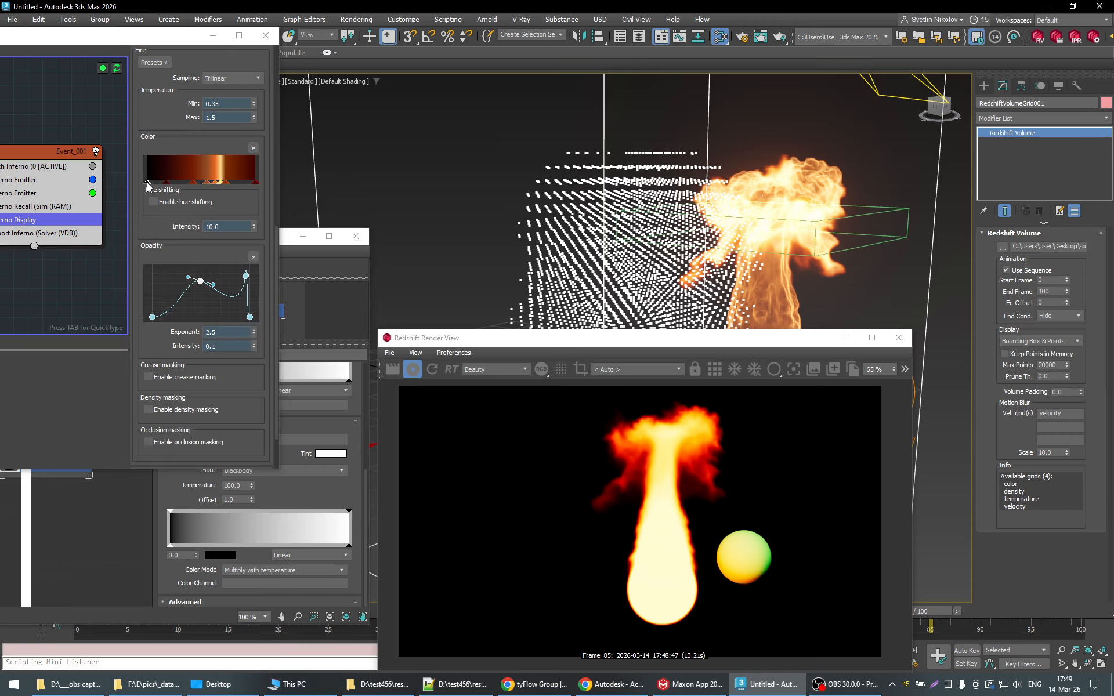
click(550, 380)
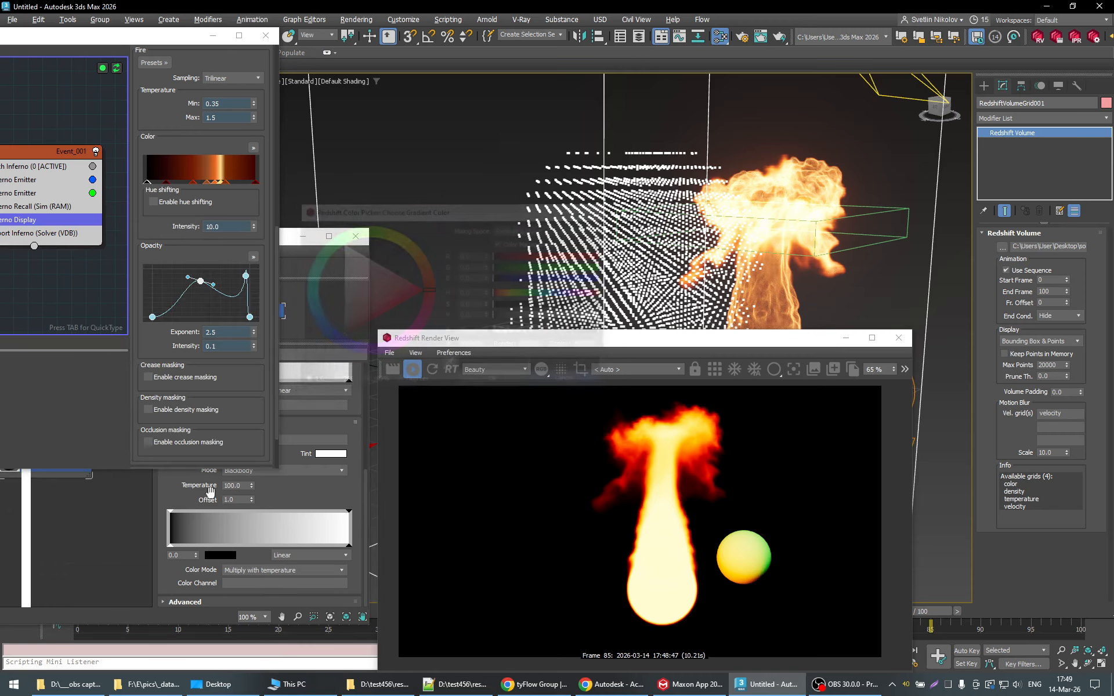
click(170, 545)
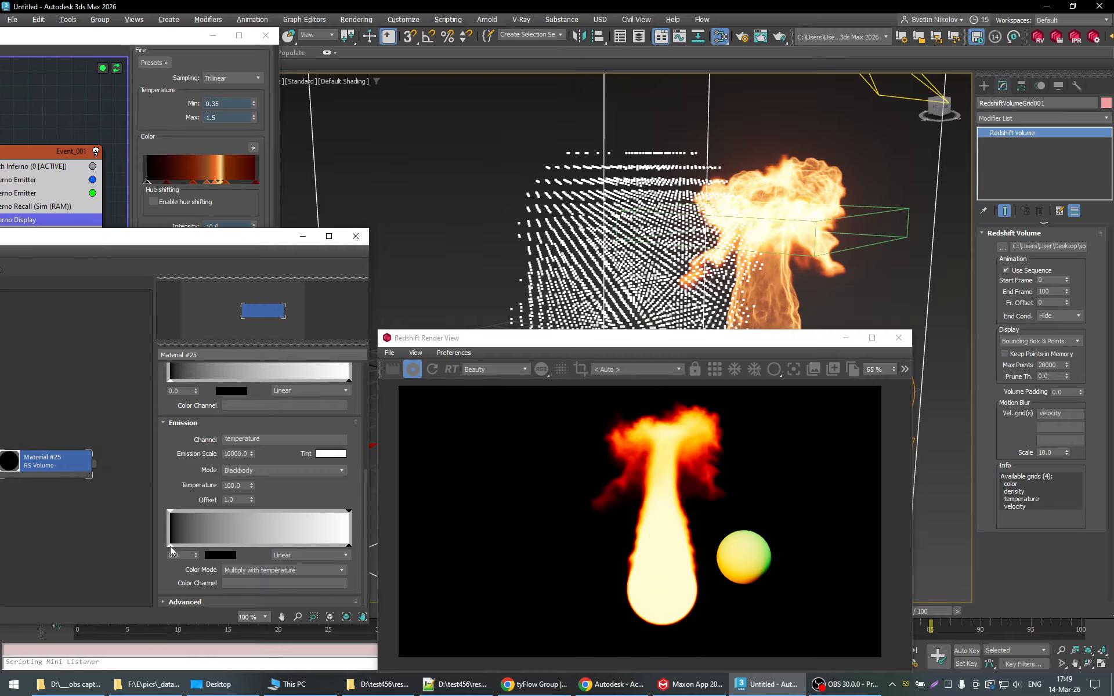
click(212, 557)
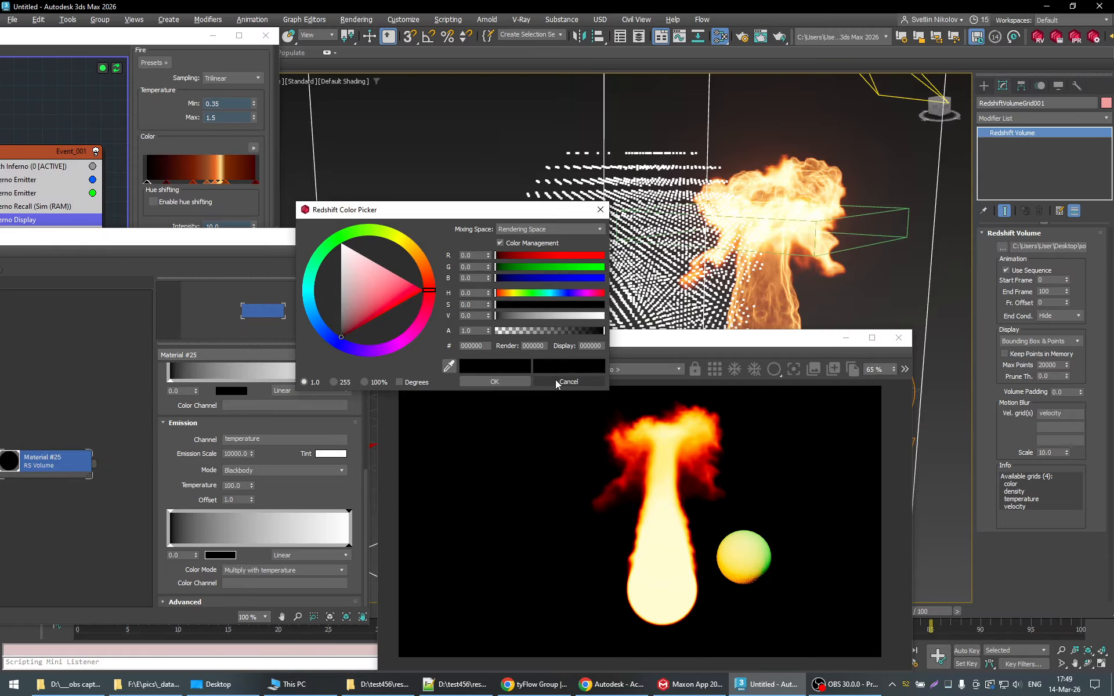
click(556, 383)
Step: Add a key to the volume material's Emission ramp and move it to position 0.175
right_click(219, 532)
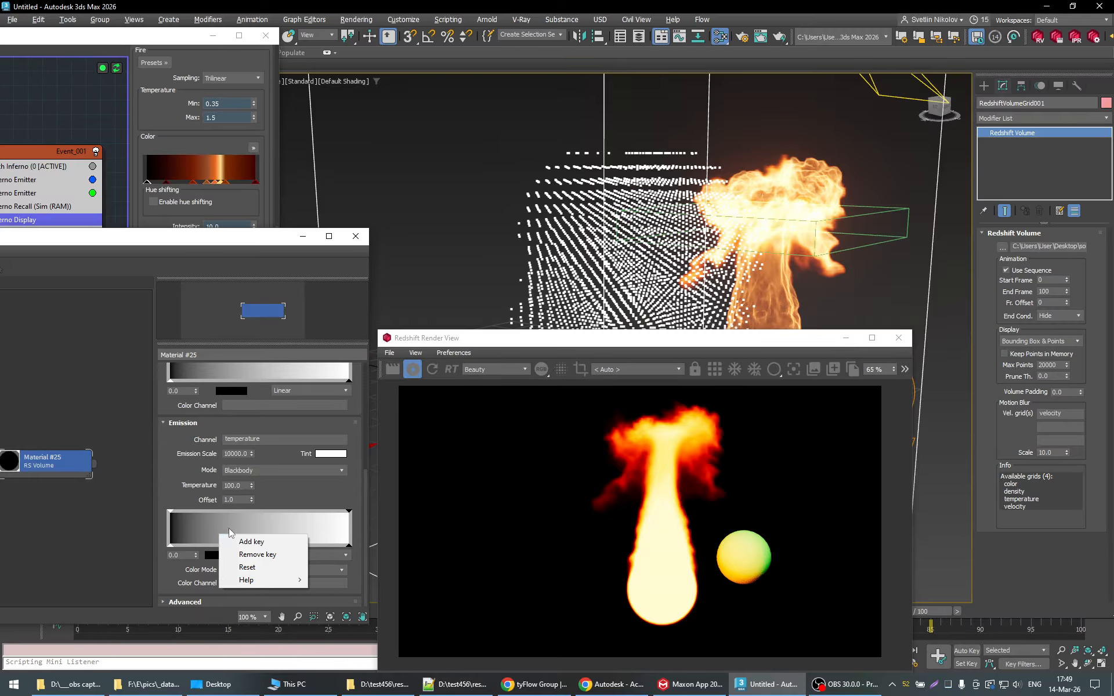
click(265, 541)
drag(218, 545, 208, 545)
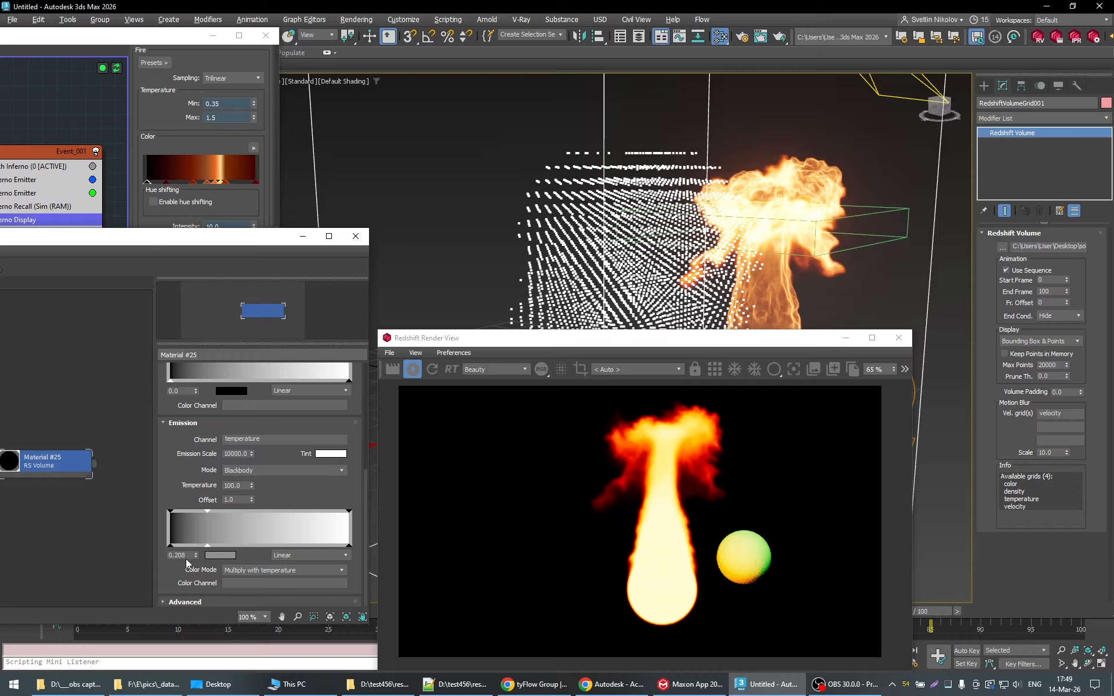
drag(207, 546, 208, 547)
drag(207, 547, 202, 547)
Step: Color the Emission ramp key at 0.175 with the dark red sampled near the second key of the Inferno fire gradient
double_click(167, 177)
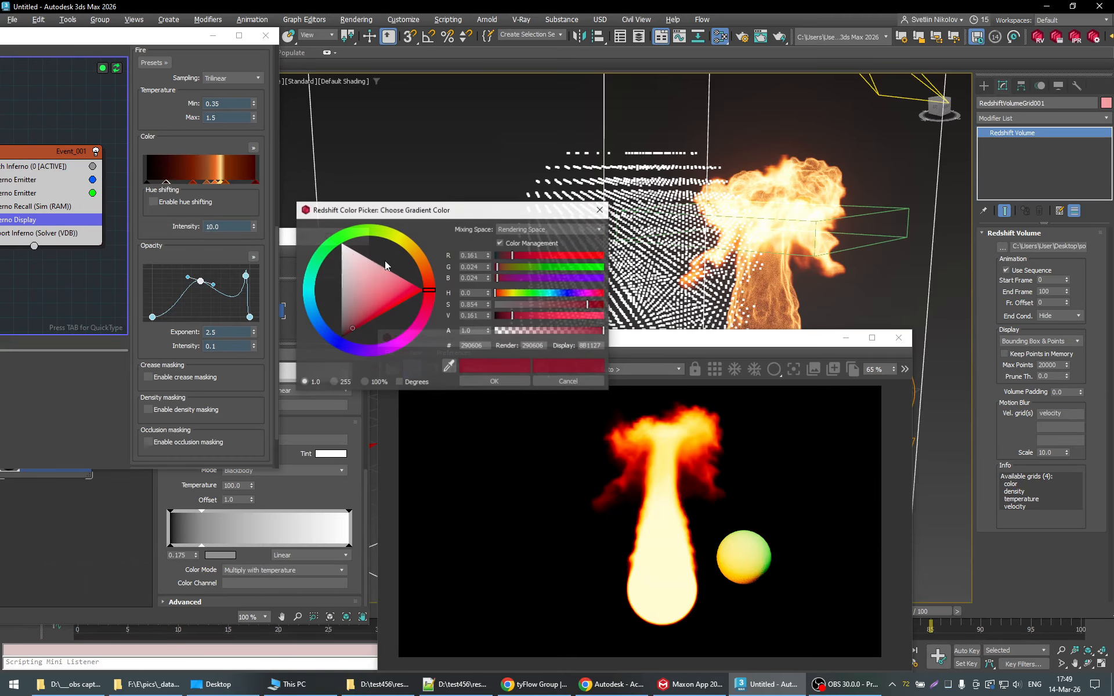
click(569, 381)
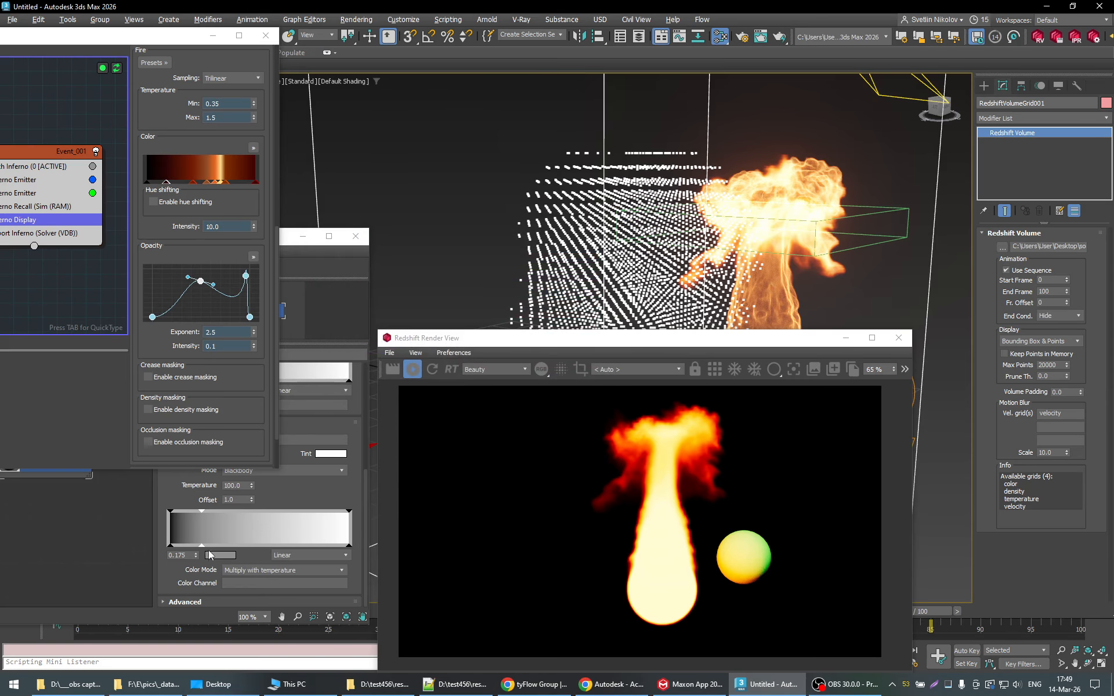
click(222, 557)
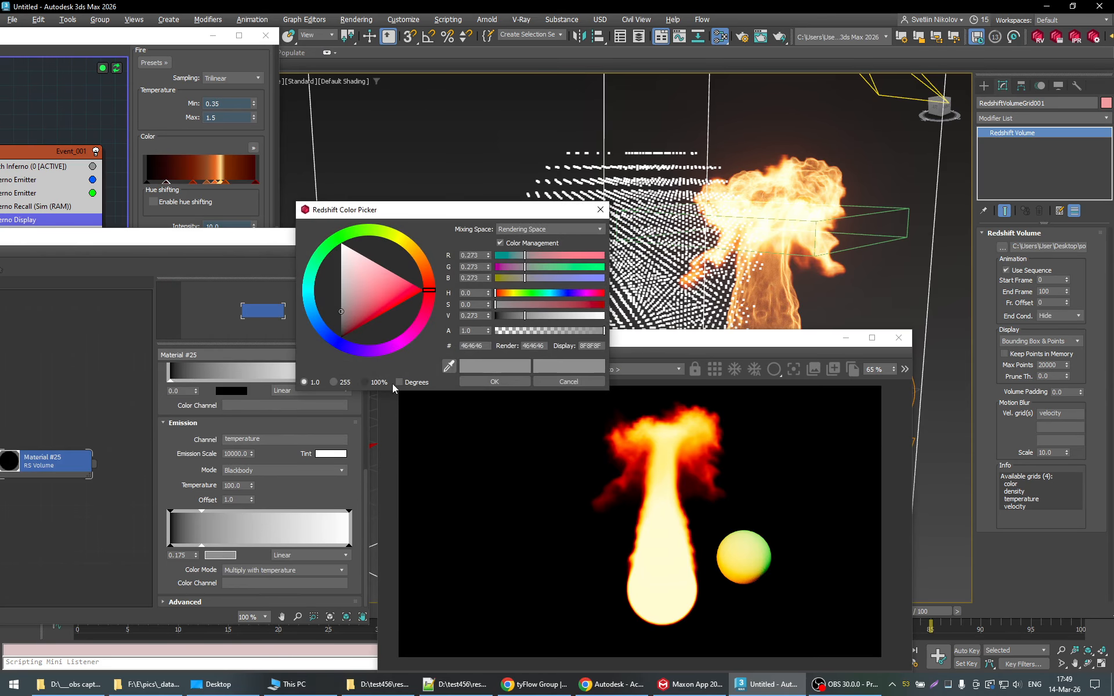
click(449, 366)
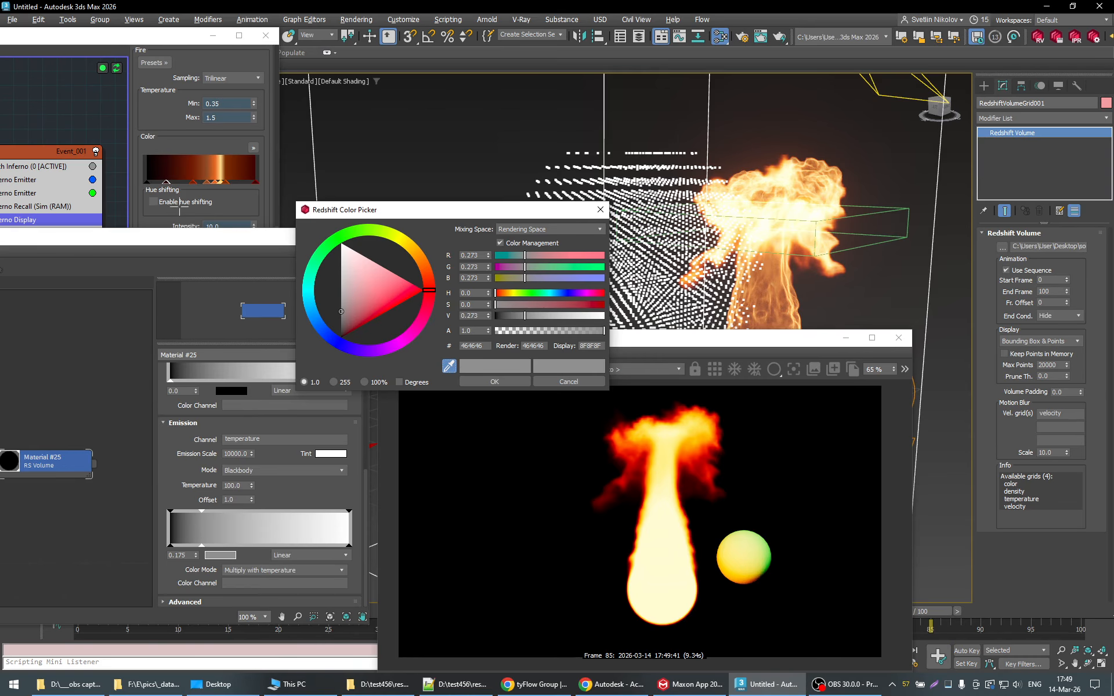
click(164, 167)
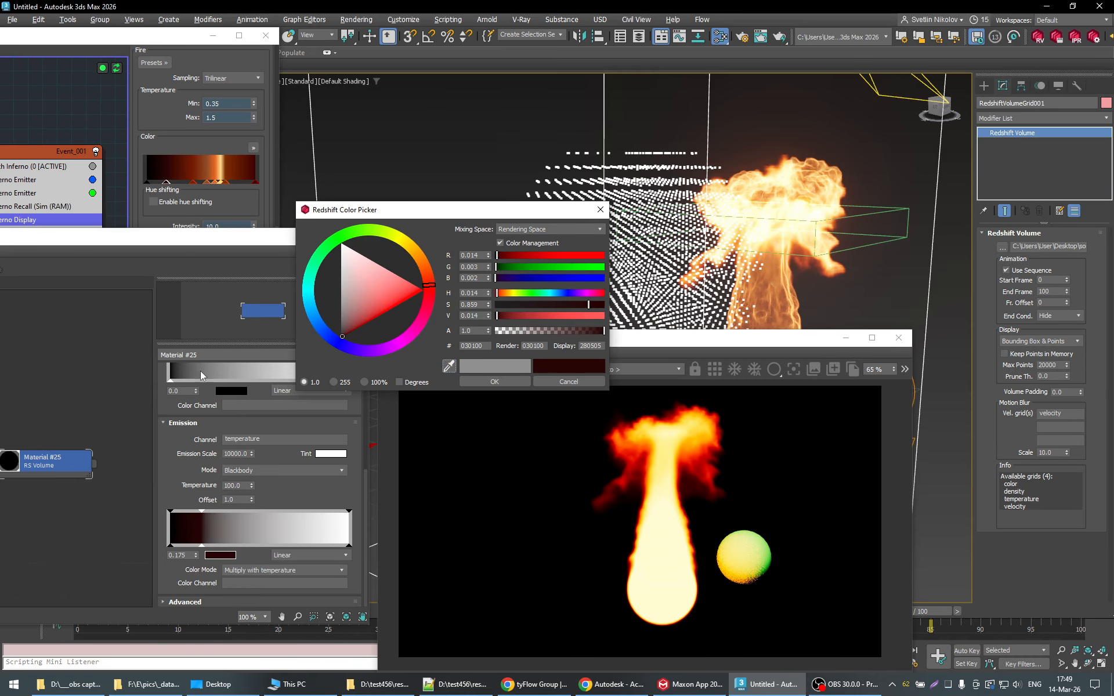
click(495, 381)
Step: Add an Emission ramp key at about 0.399 and color it with the reddish brown sampled from the Inferno fire gradient
right_click(241, 535)
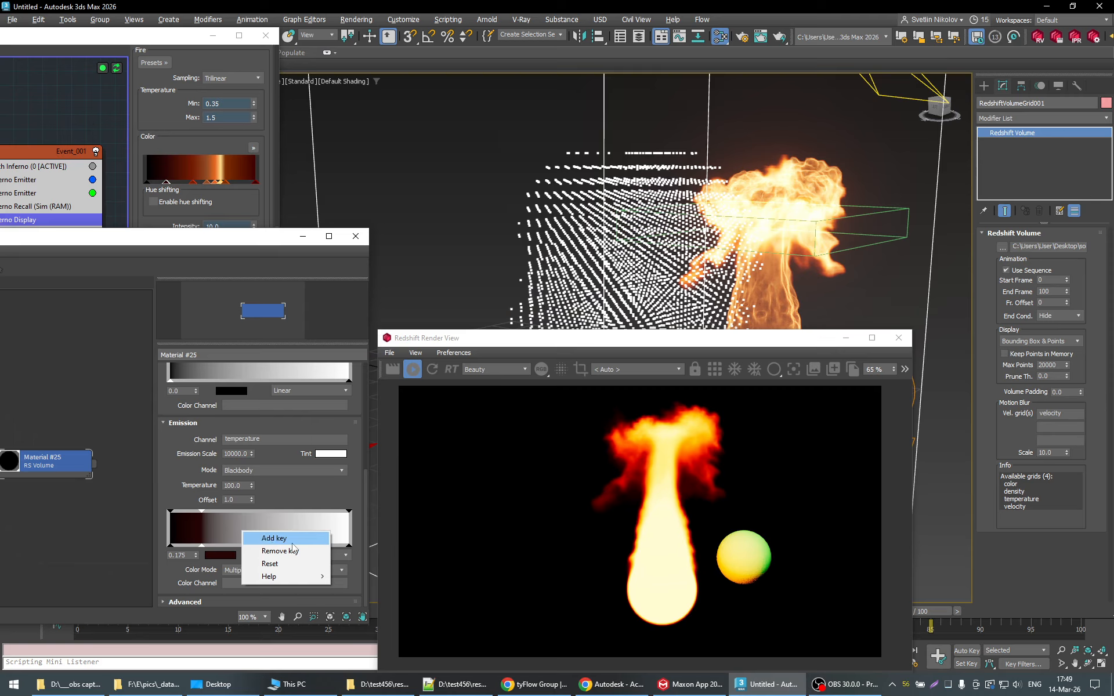
click(253, 536)
click(220, 556)
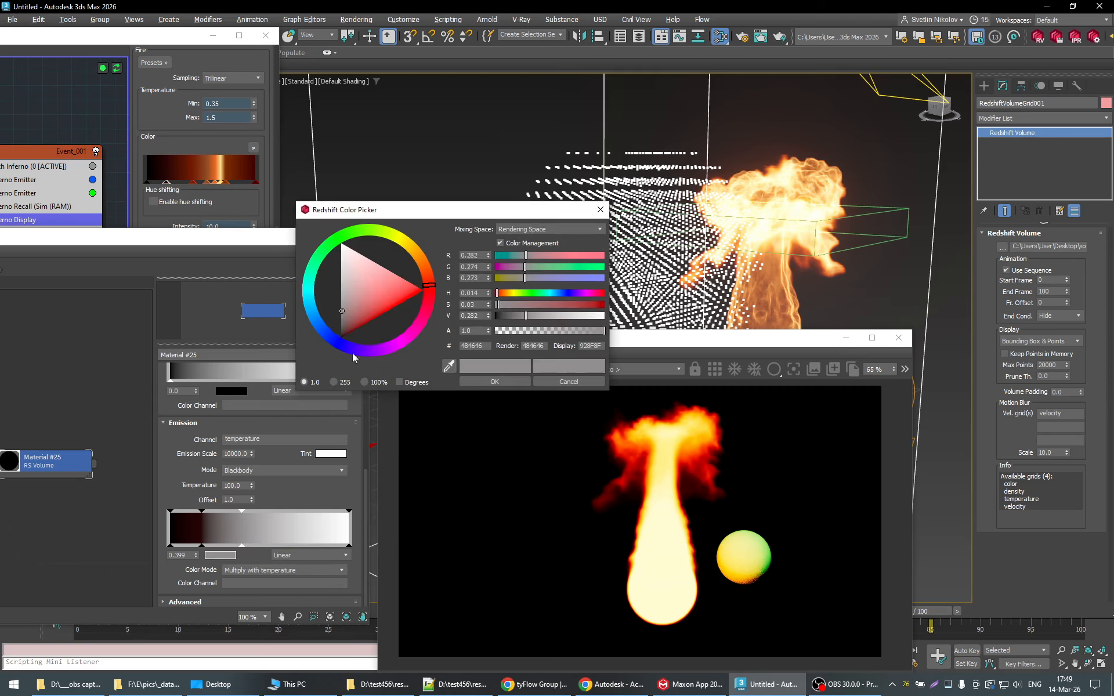
click(449, 366)
click(192, 169)
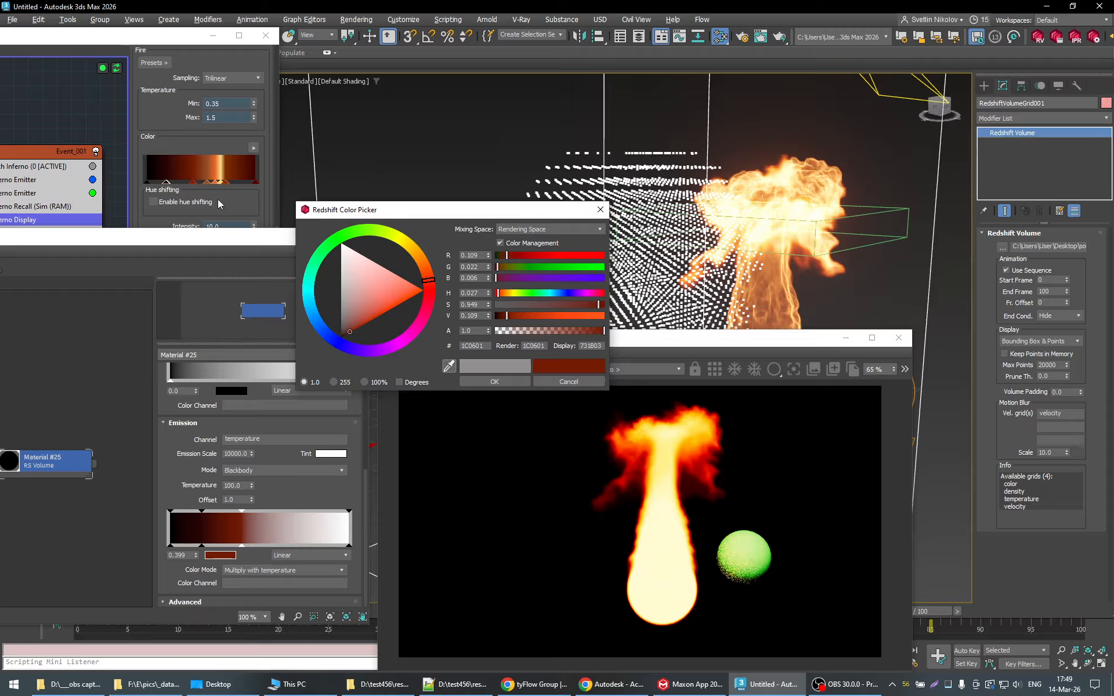
click(495, 382)
Step: Add an Emission ramp key at about 0.519 and color it with the orange-brown sampled from the Inferno fire gradient
right_click(281, 531)
click(337, 538)
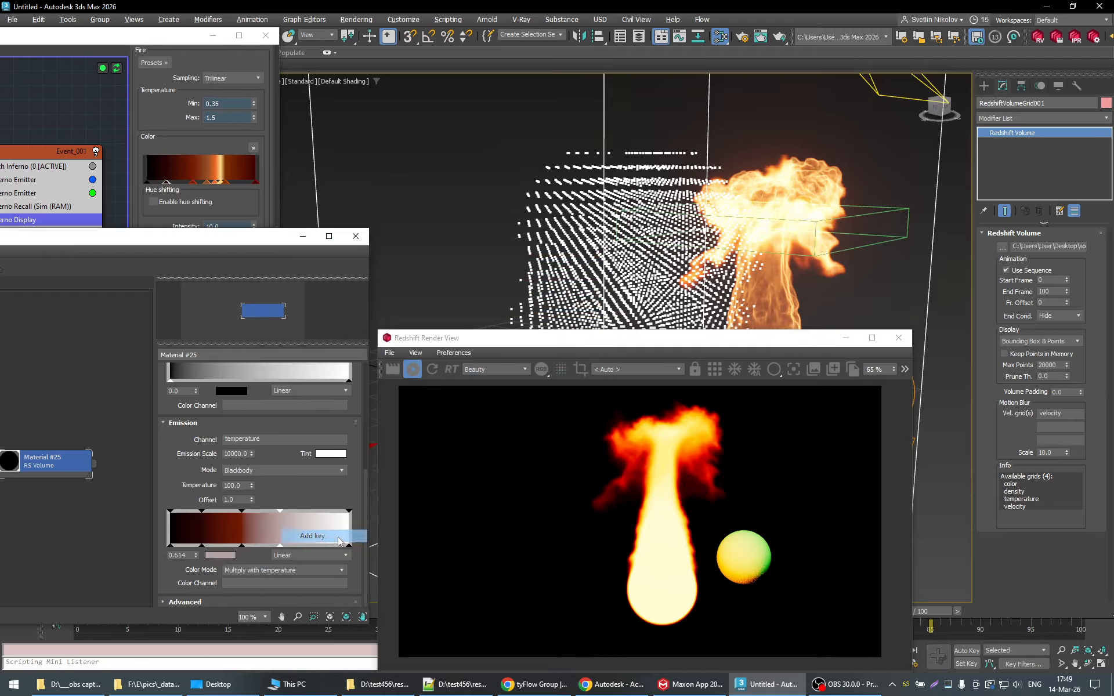
drag(280, 545, 263, 544)
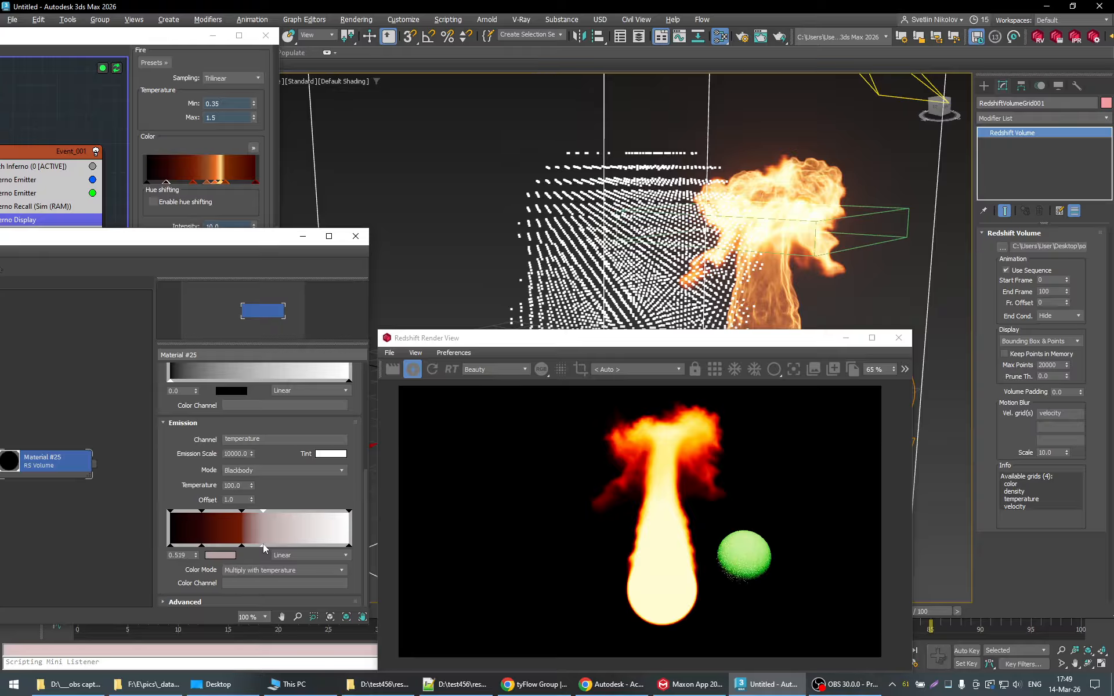
click(229, 557)
click(449, 365)
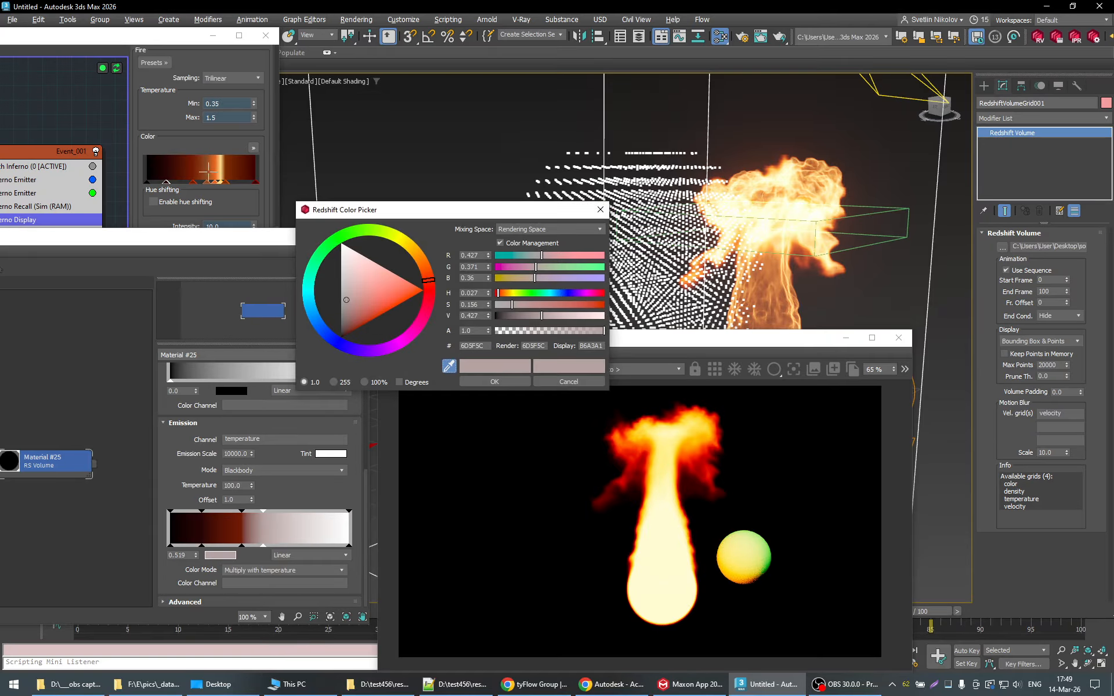
click(207, 169)
click(491, 383)
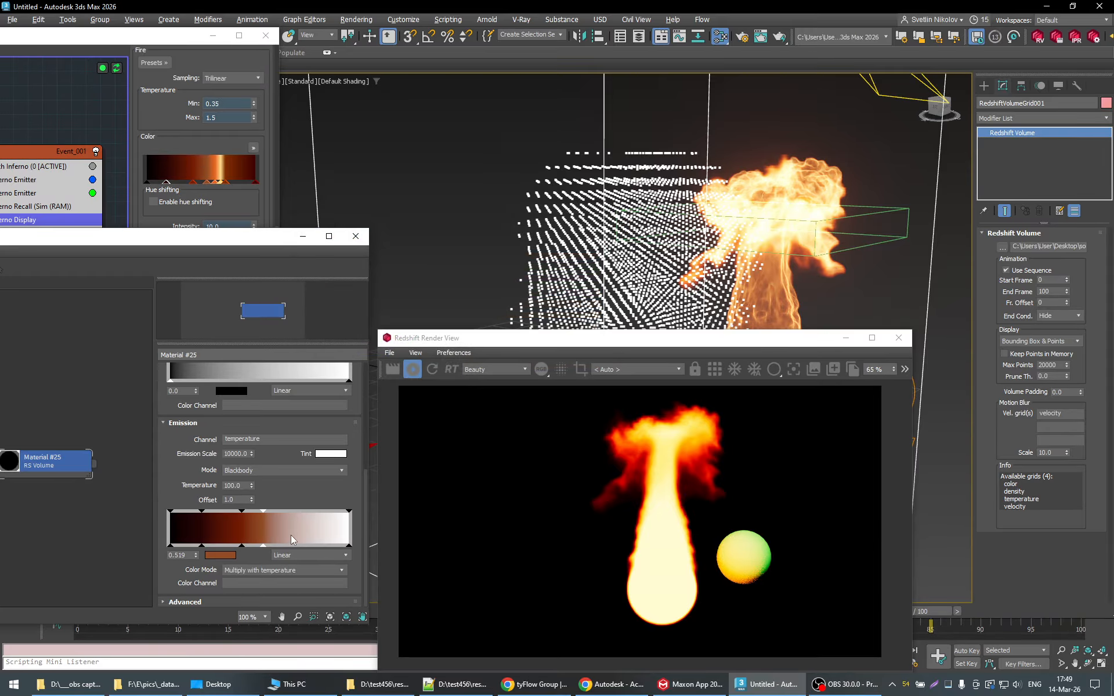
Step: Add an Emission ramp key at about 0.61 and color it with the bright orange sampled from the Inferno fire gradient
right_click(290, 534)
click(326, 544)
drag(284, 548, 279, 546)
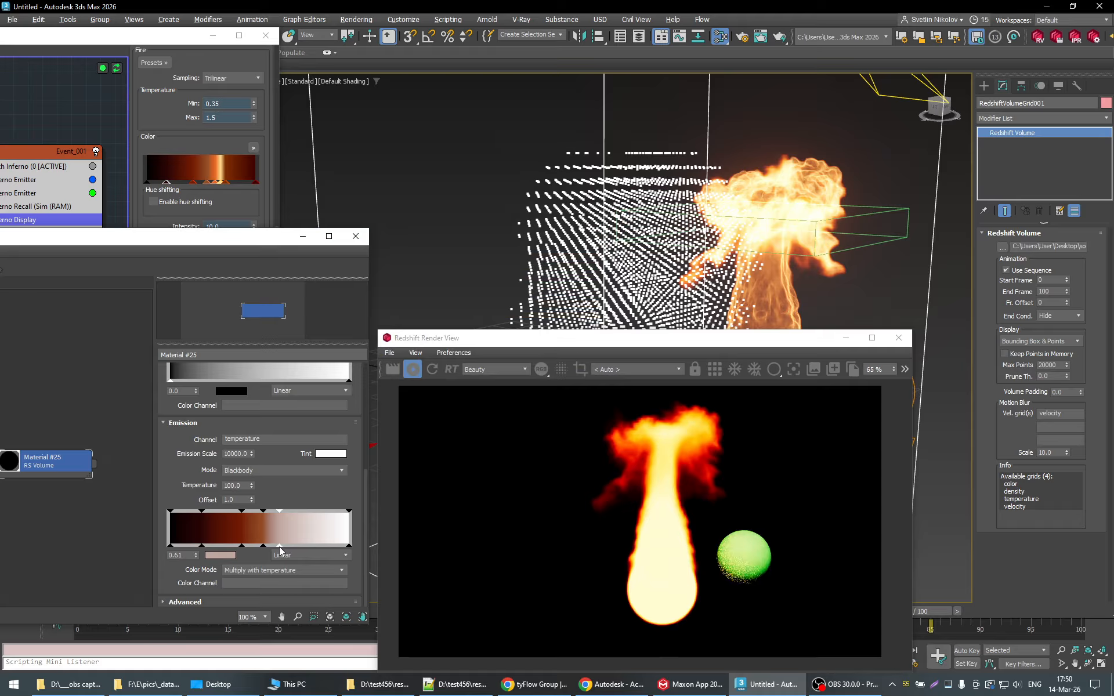
click(233, 555)
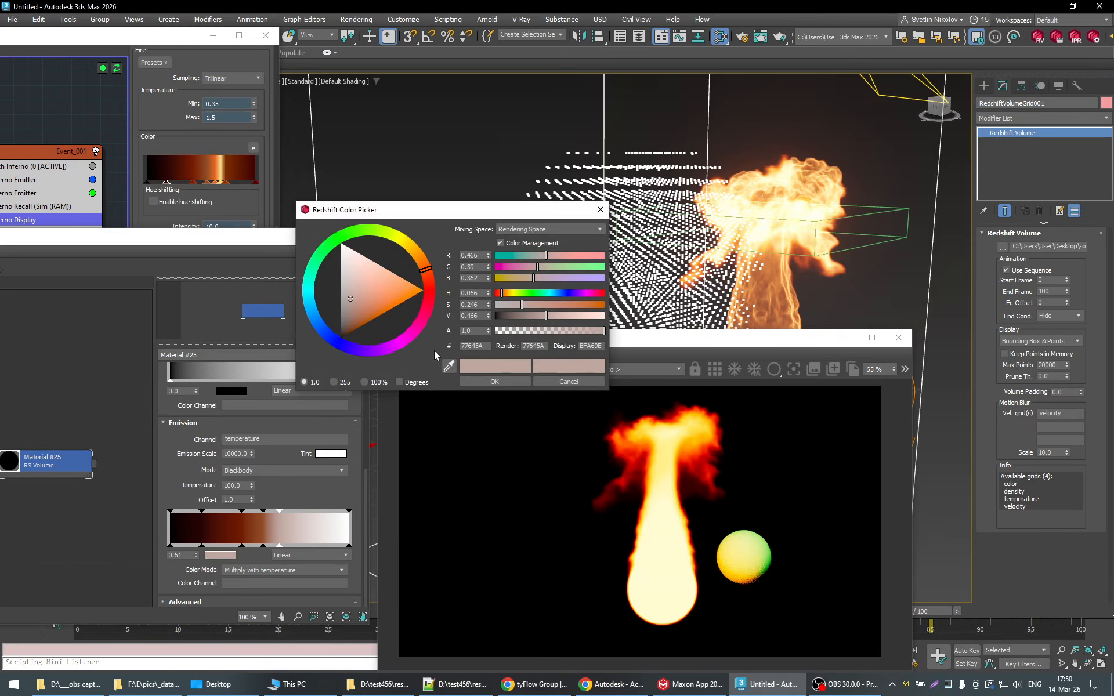
click(449, 365)
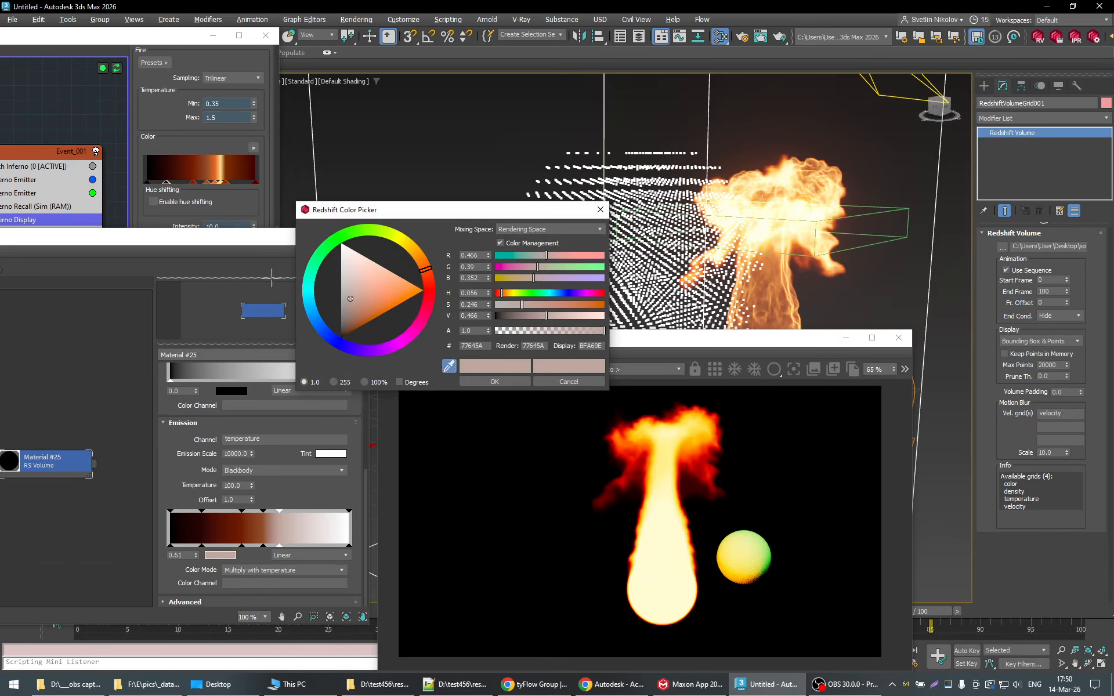
click(215, 166)
click(476, 381)
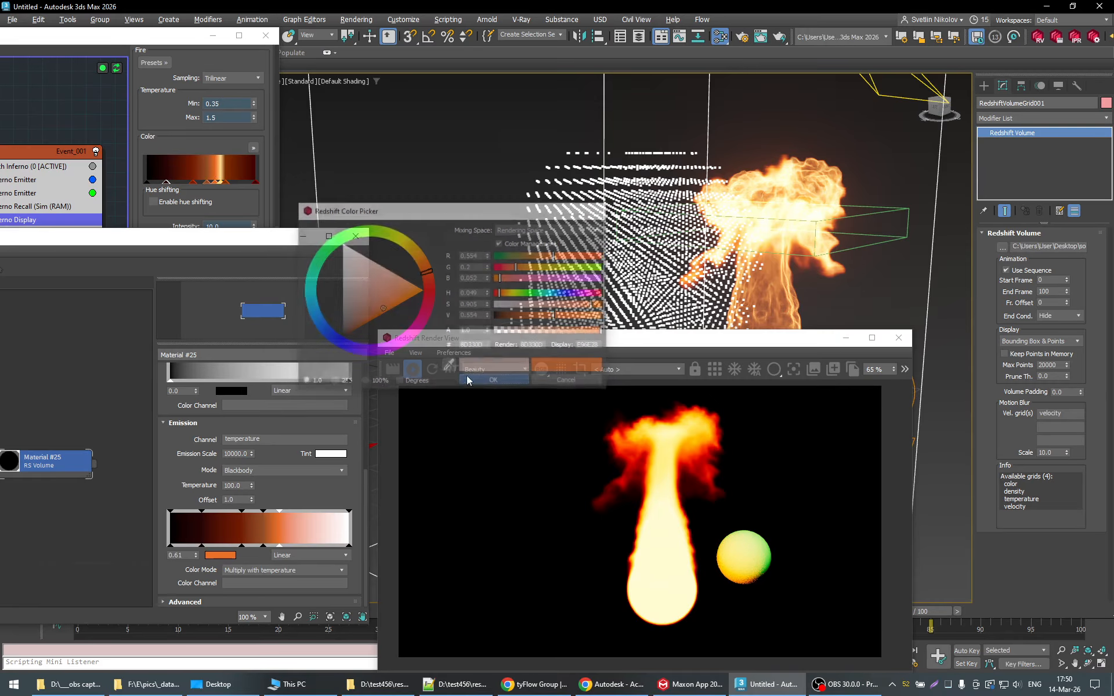
Step: Add an Emission ramp key at about 0.682 and color it with the pale yellow-orange sampled from the brightest part of the Inferno fire gradient
right_click(324, 529)
click(371, 534)
drag(323, 545, 292, 545)
double_click(292, 545)
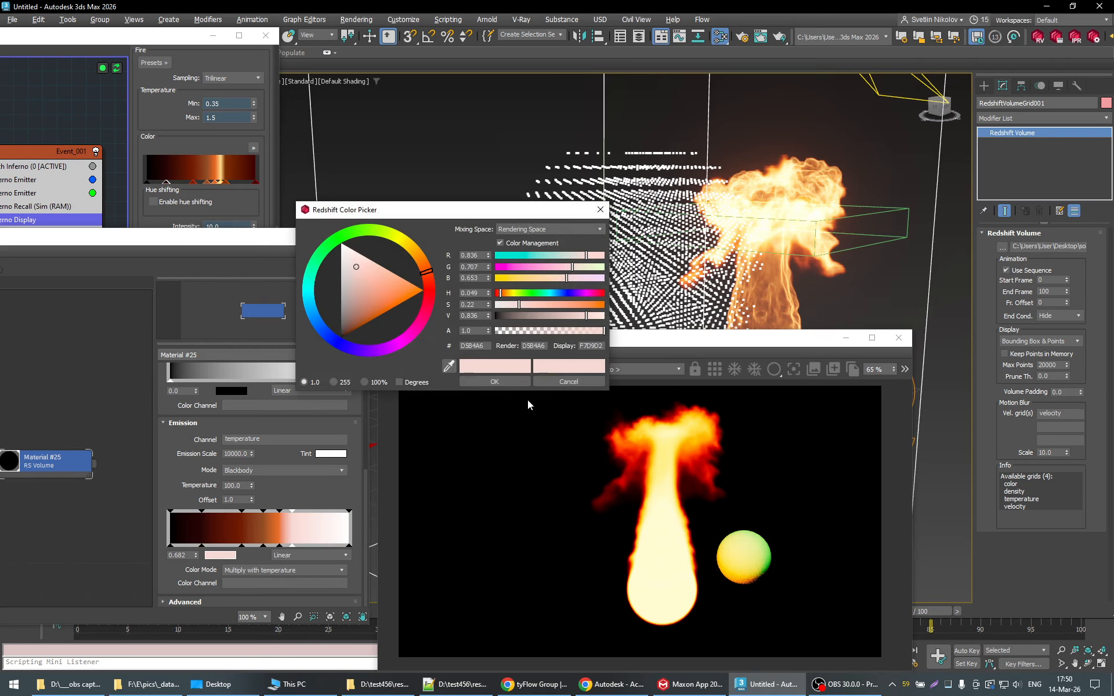
click(449, 366)
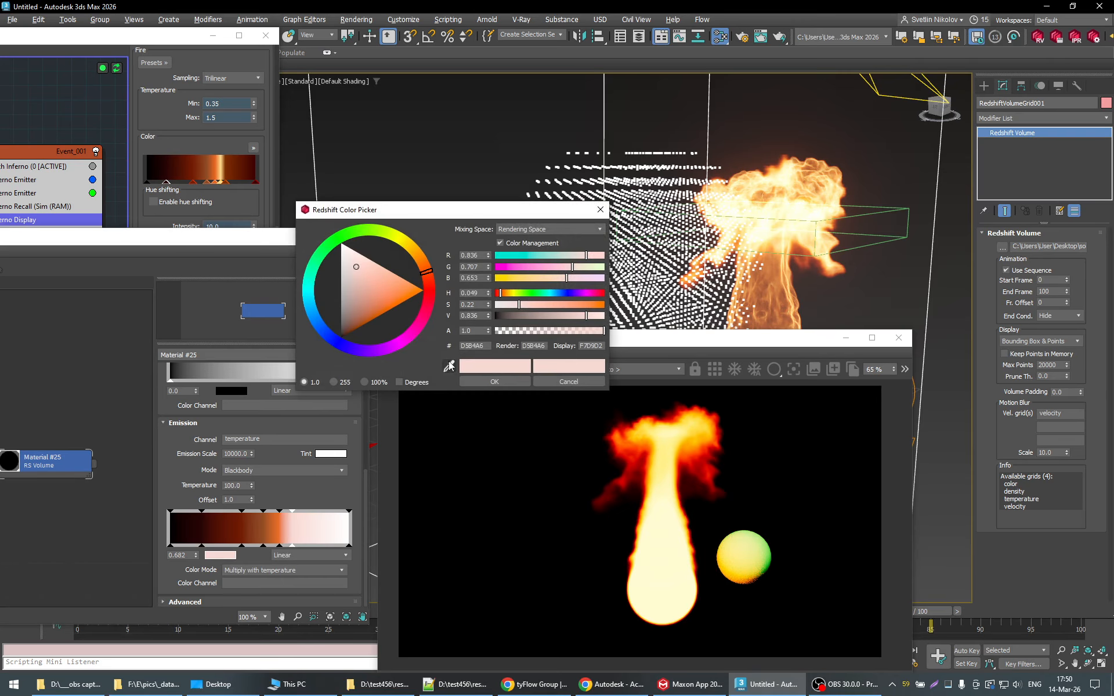
click(221, 168)
click(483, 382)
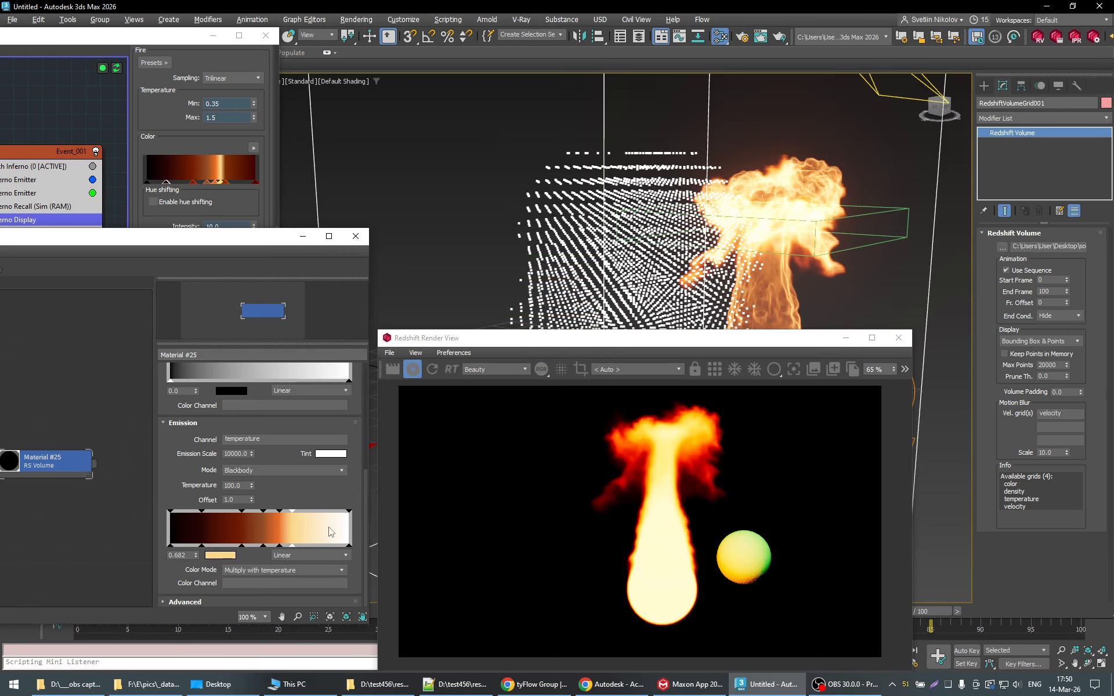
Step: Add an Emission ramp key at about 0.747 and color it with the brown sampled just past the Inferno fire gradient's bright band
right_click(324, 527)
click(359, 533)
drag(324, 545, 303, 545)
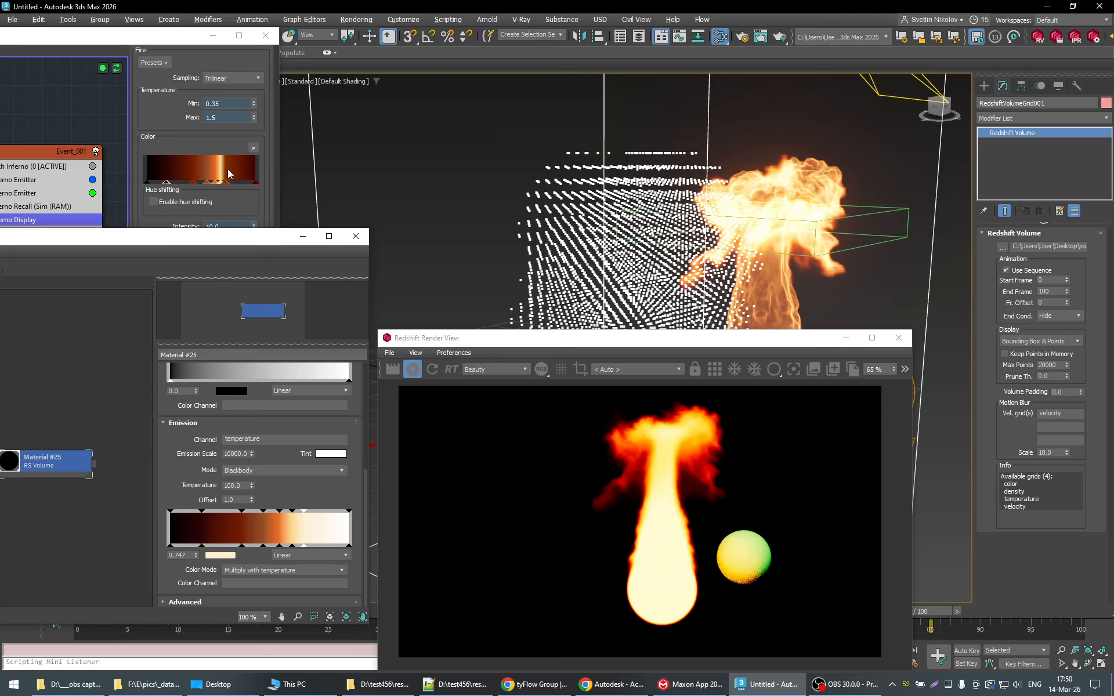
click(226, 556)
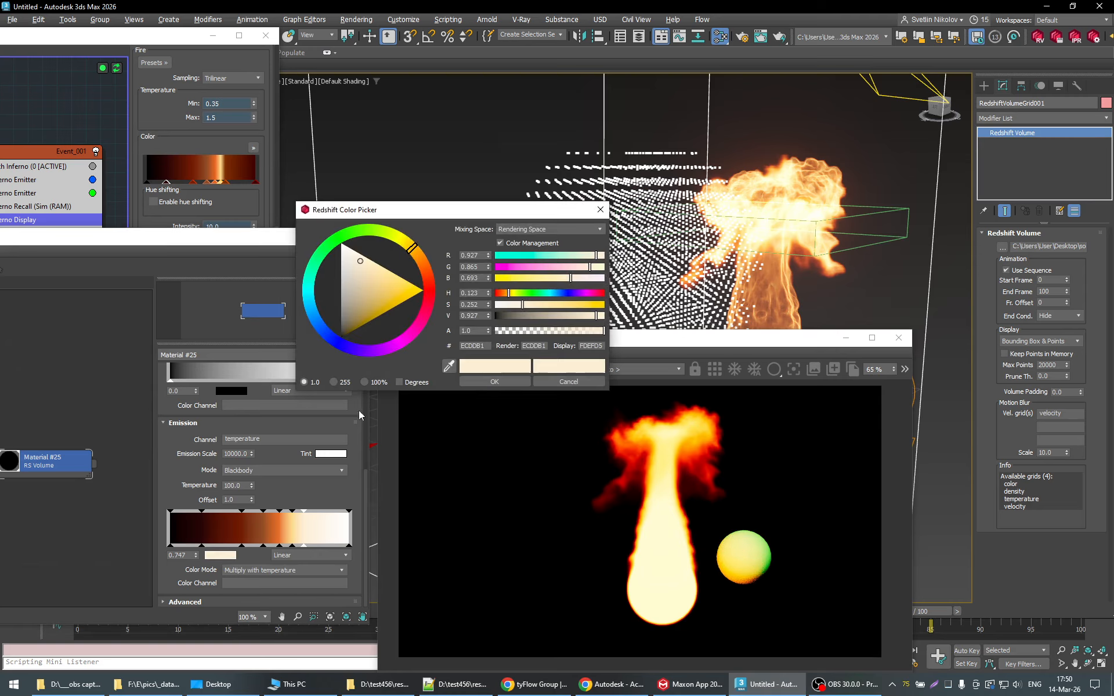
click(448, 365)
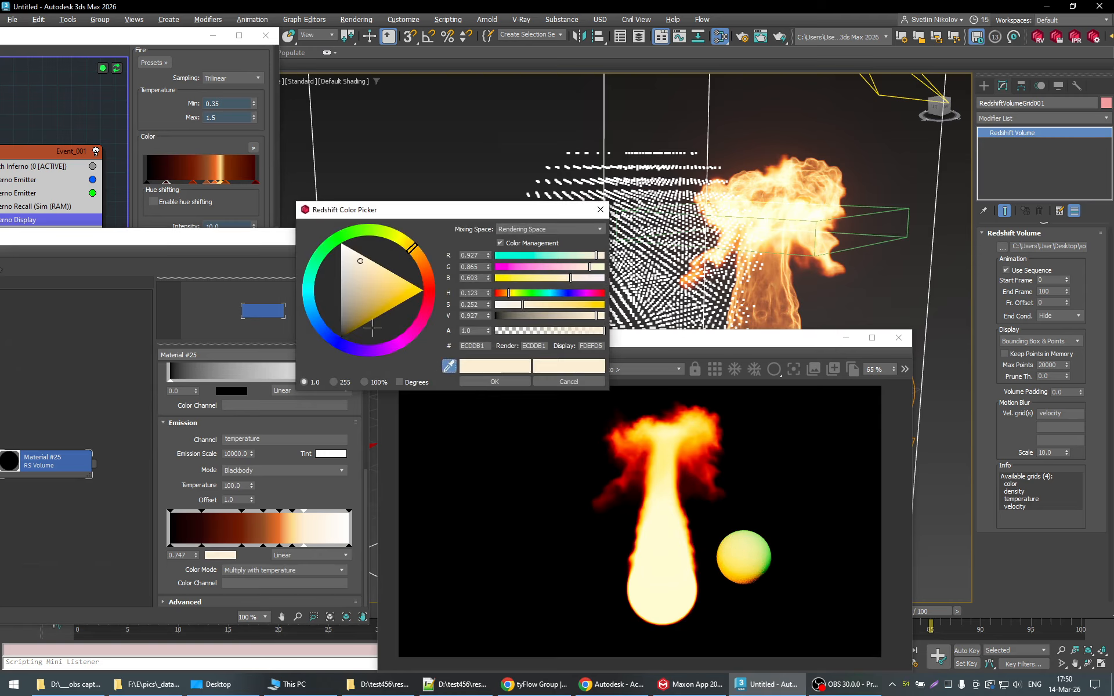
click(225, 167)
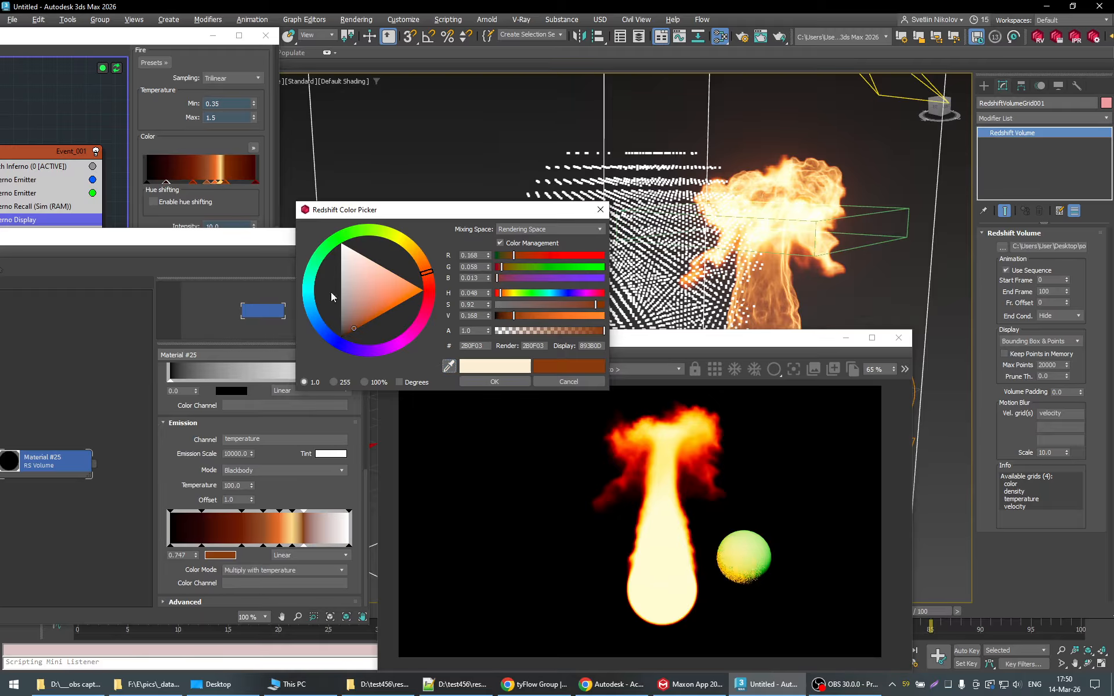
click(491, 382)
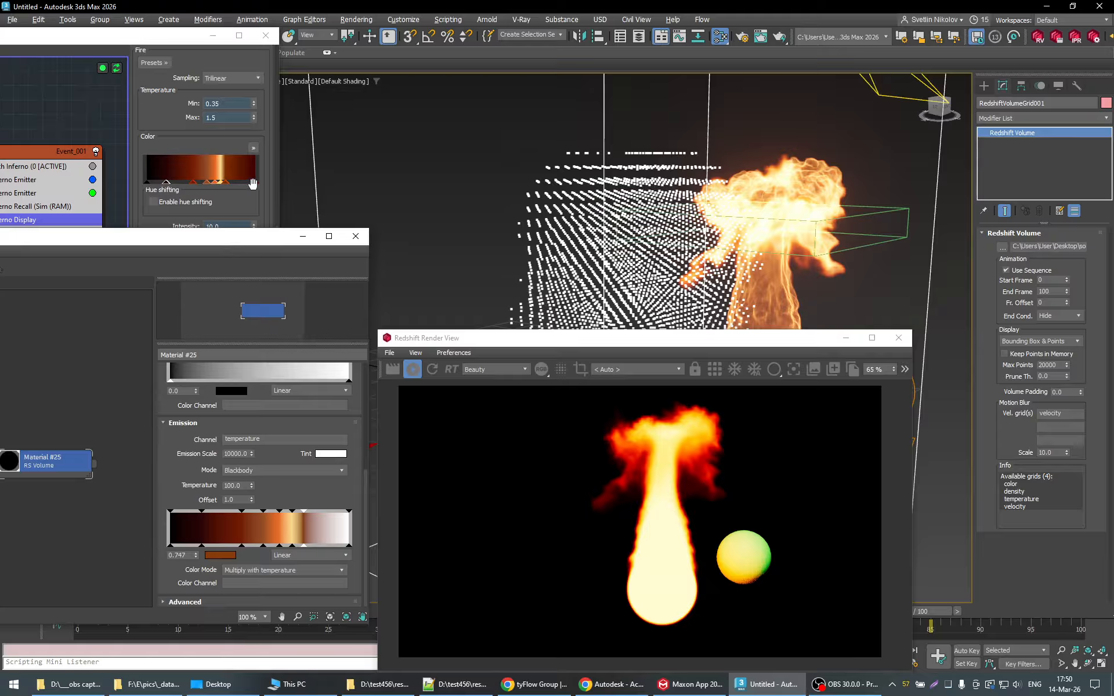
Step: Color the Emission ramp's end key at 1.0 with the dark red sampled from the end of the Inferno fire gradient
click(350, 545)
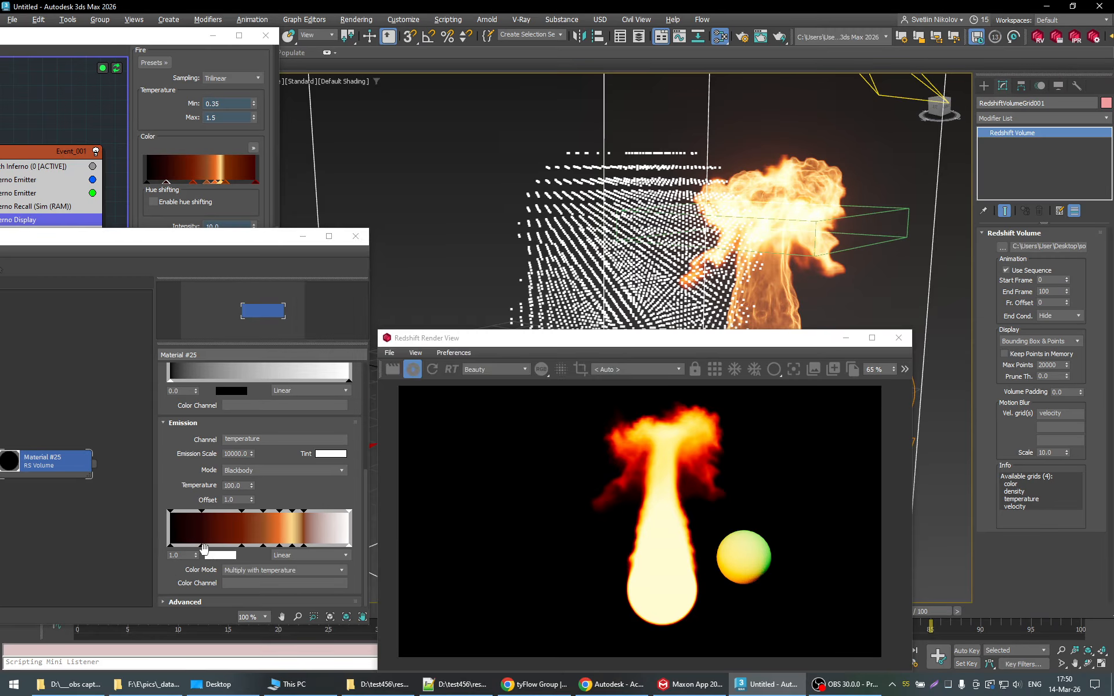
click(225, 558)
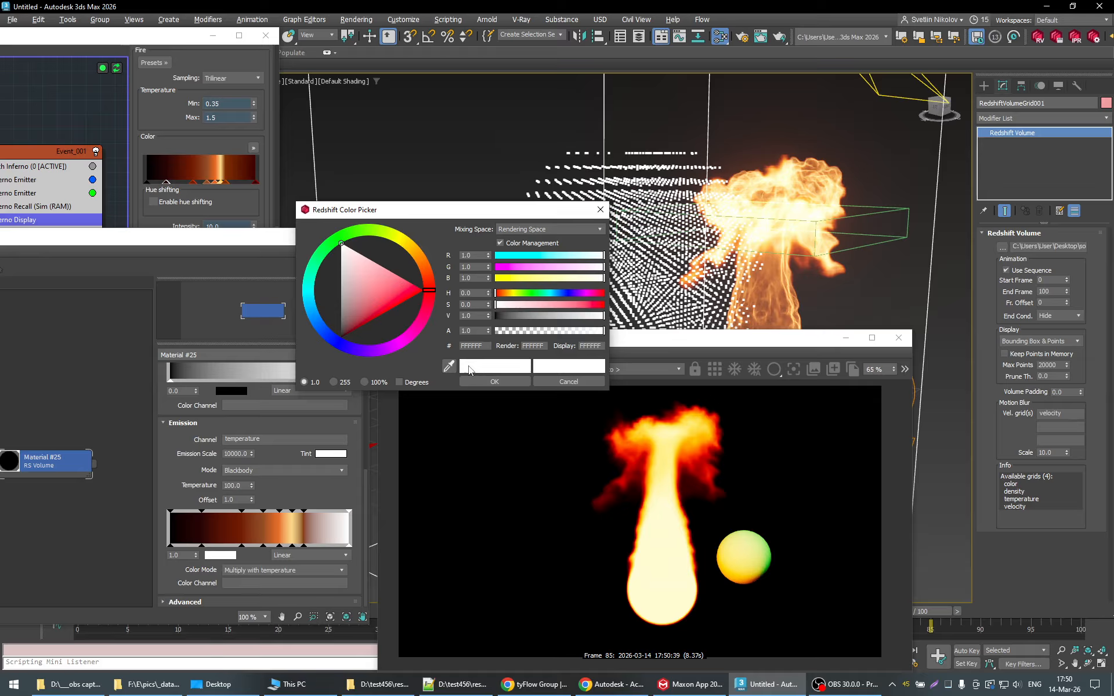
click(448, 366)
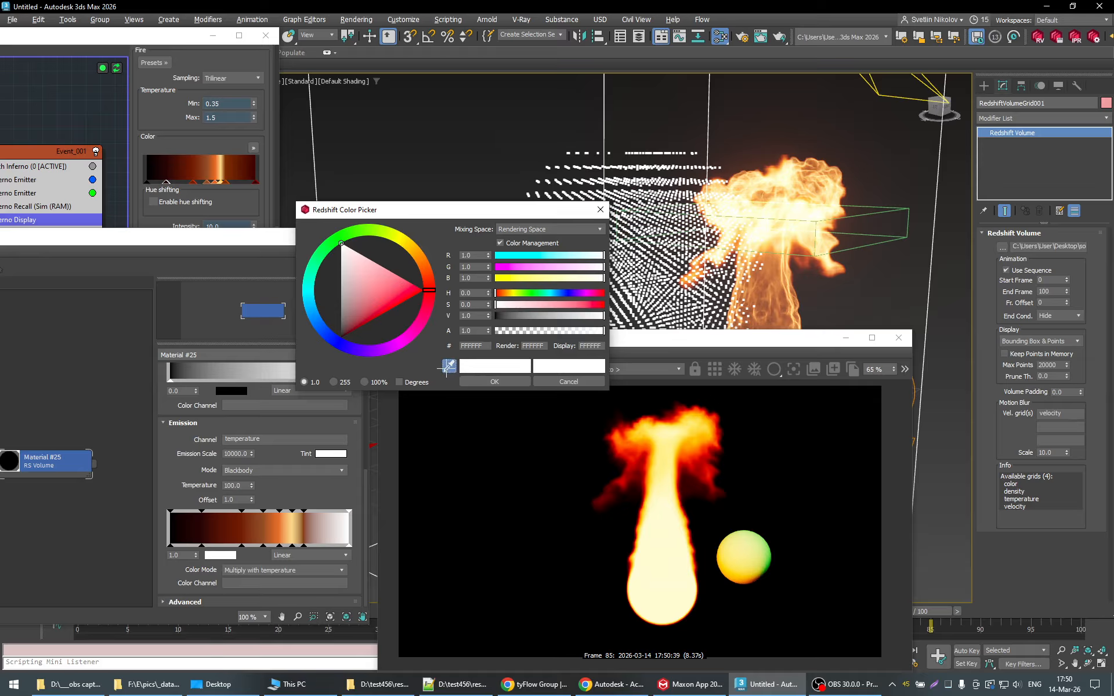
click(254, 167)
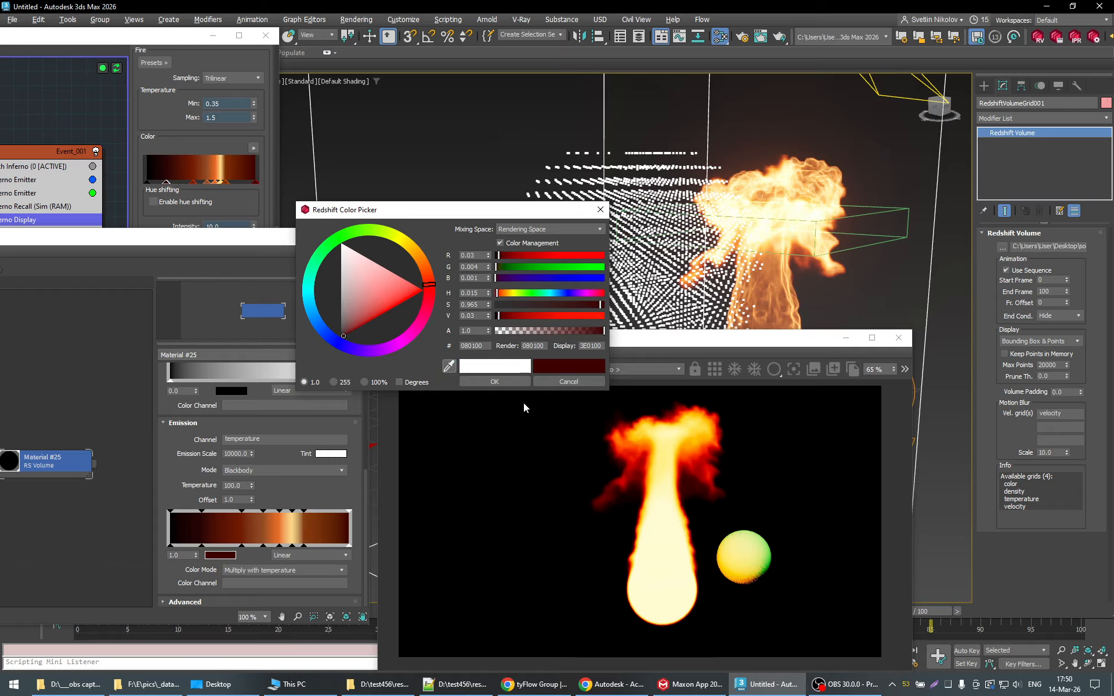
click(509, 381)
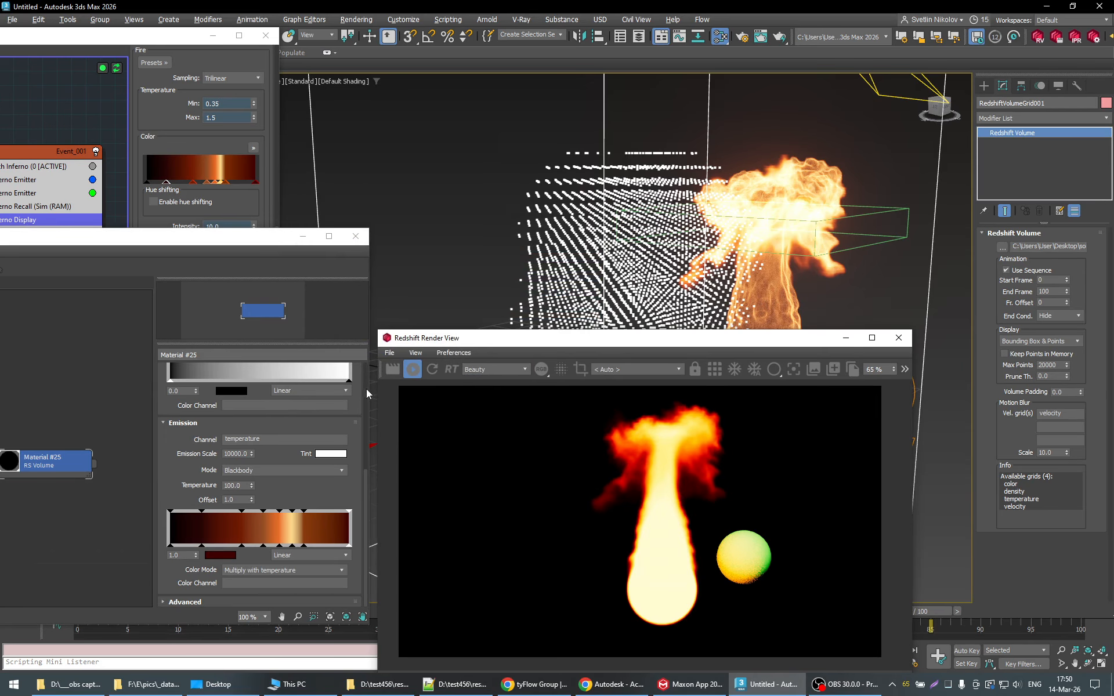
Step: Switch the volume material's Emission mode from Blackbody to Color Ramp
click(355, 462)
click(241, 471)
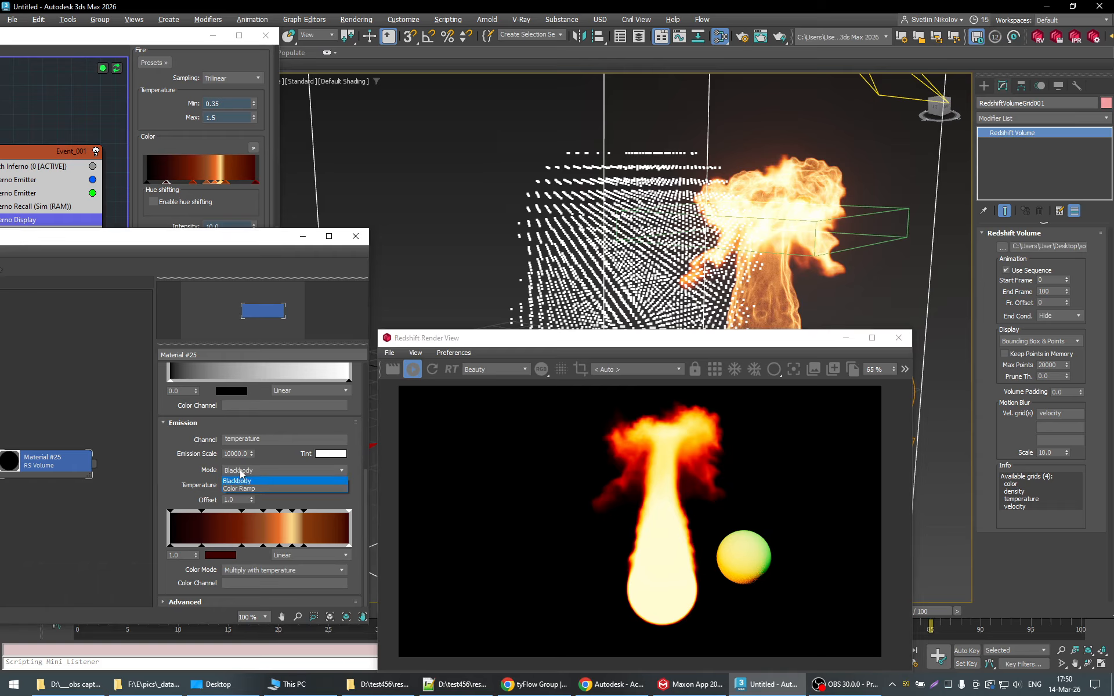
click(241, 489)
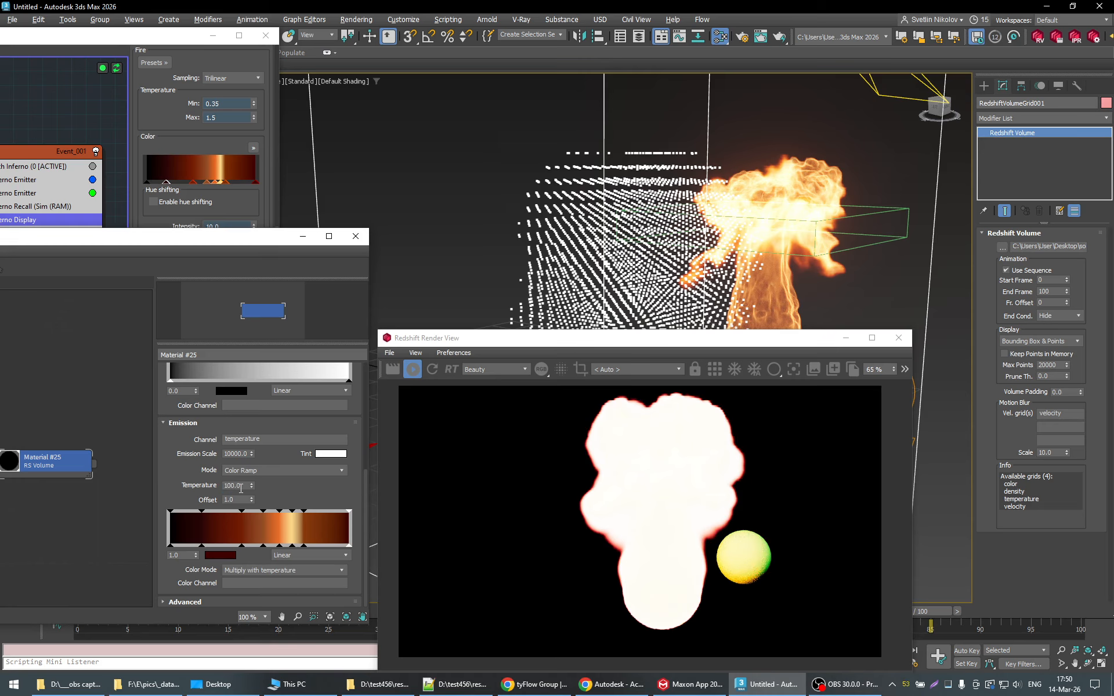
Step: Try an Emission Scale of 1, settle on 0.5, and compare the Redshift render with the viewport fire
double_click(229, 454)
text(1)
key(Return)
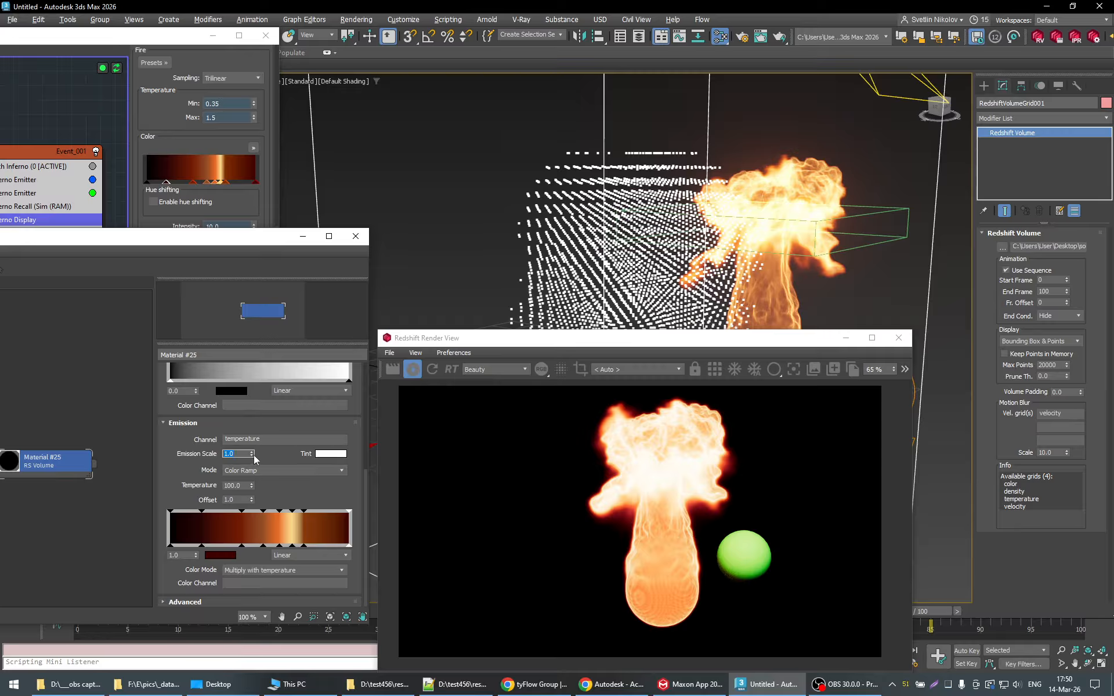
drag(251, 454, 254, 458)
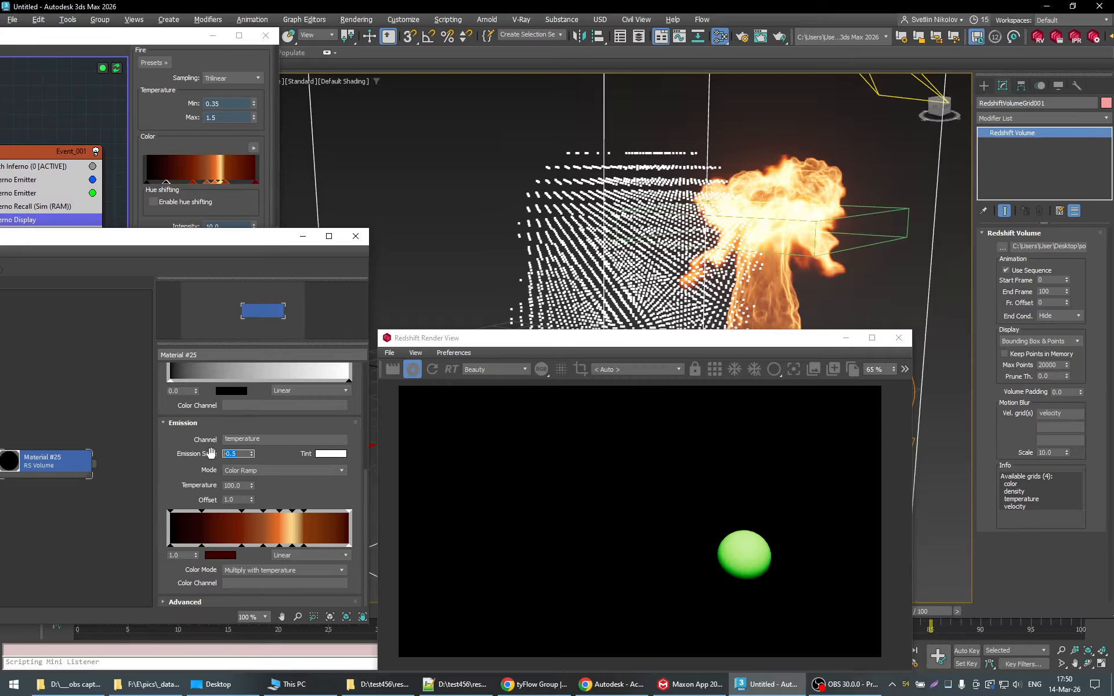
text(0.5)
key(Return)
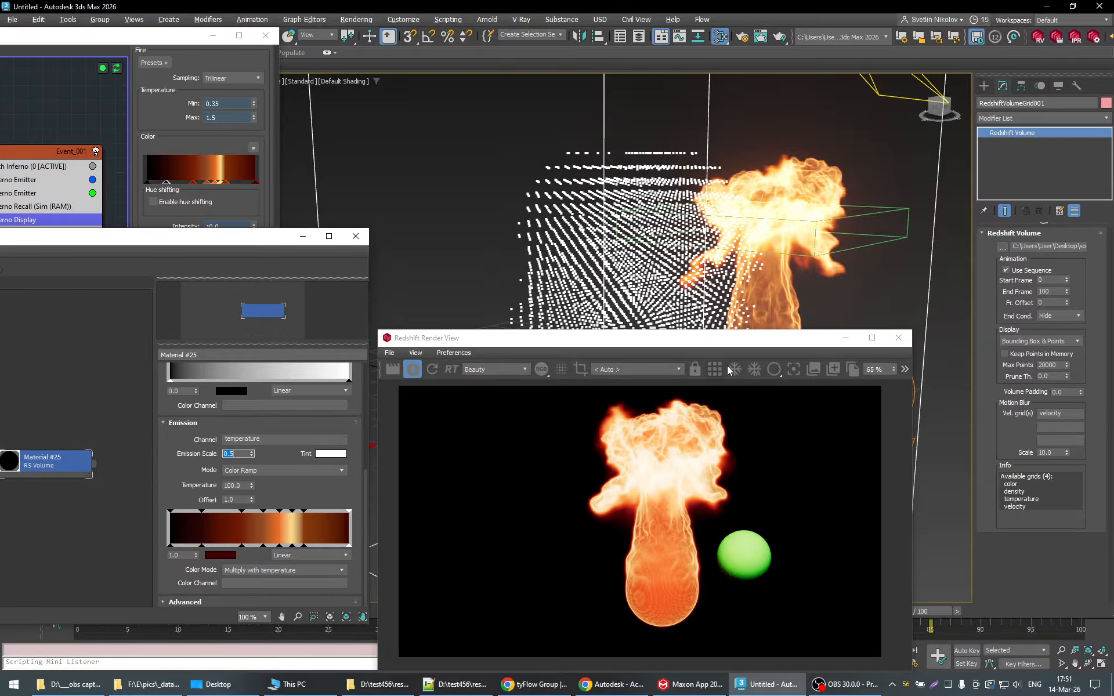
mouse_move(760, 346)
mouse_down()
mouse_move(768, 458)
mouse_move(781, 312)
mouse_move(787, 396)
mouse_move(770, 342)
mouse_up()
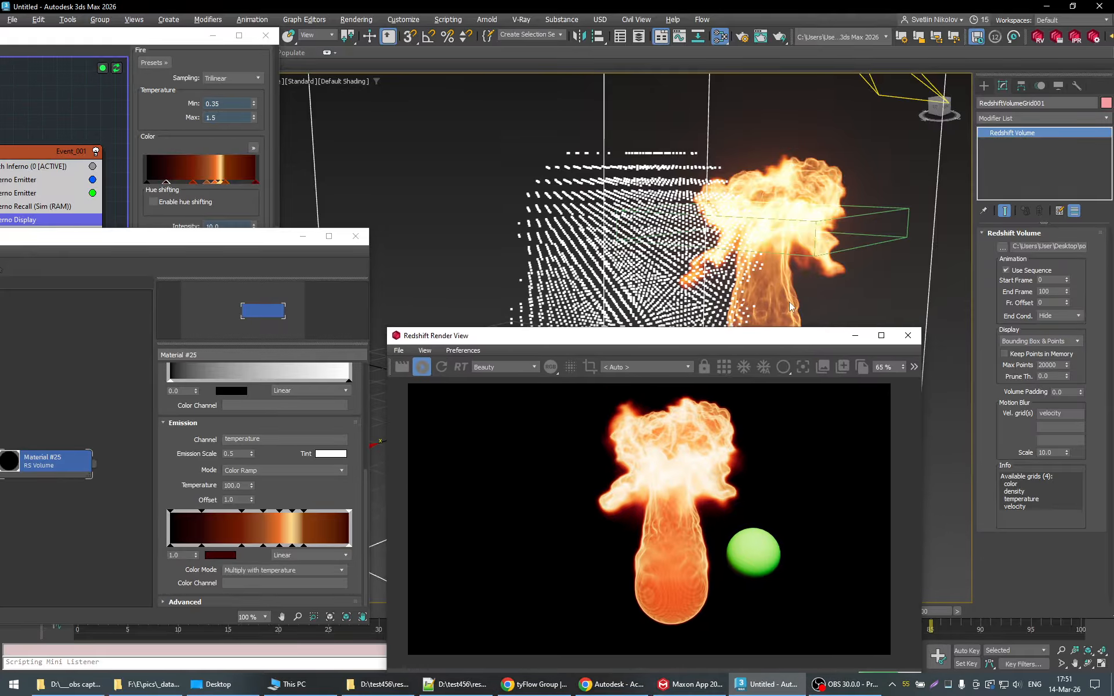
mouse_move(789, 302)
alt+middle_down()
mouse_move(746, 319)
mouse_move(815, 315)
mouse_move(760, 315)
mouse_move(774, 311)
alt+middle_up()
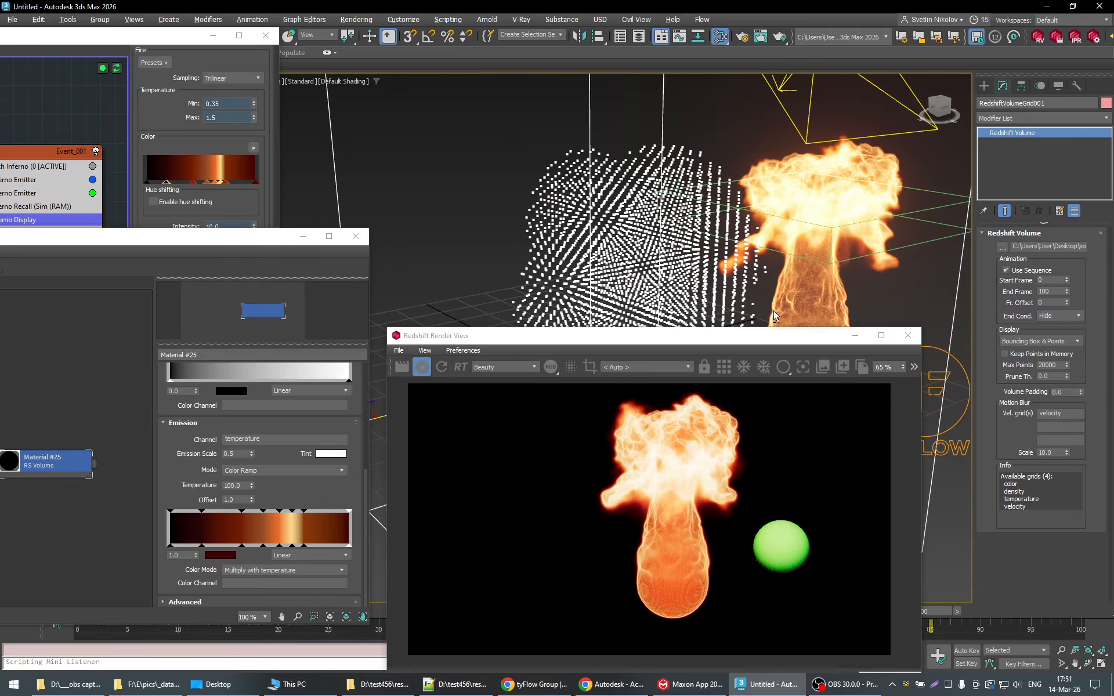